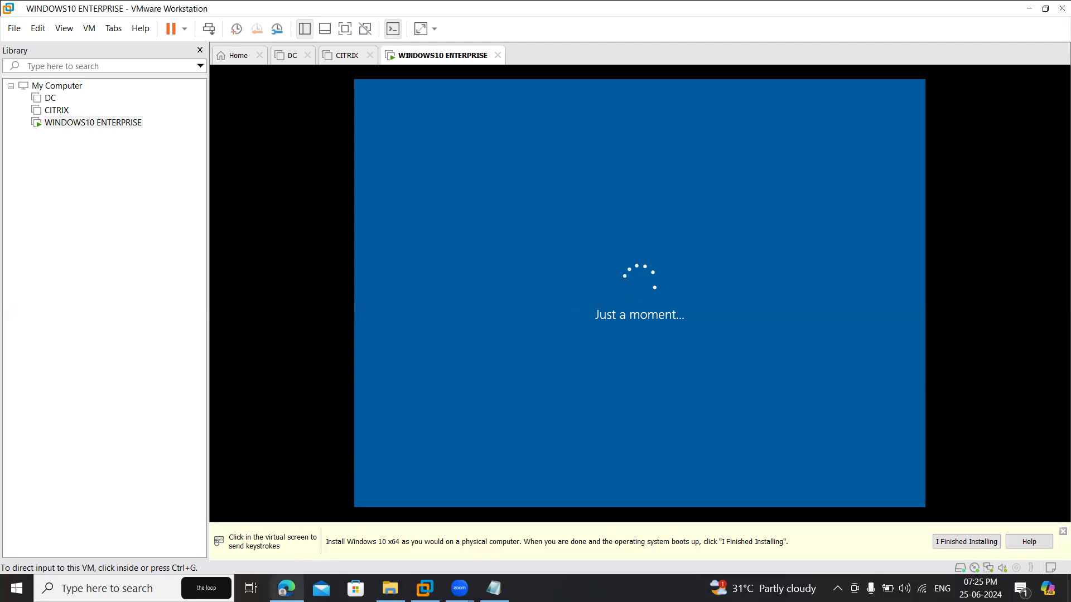
- Bring the Bing results on Windows 10 domain joining back into view
click(286, 589)
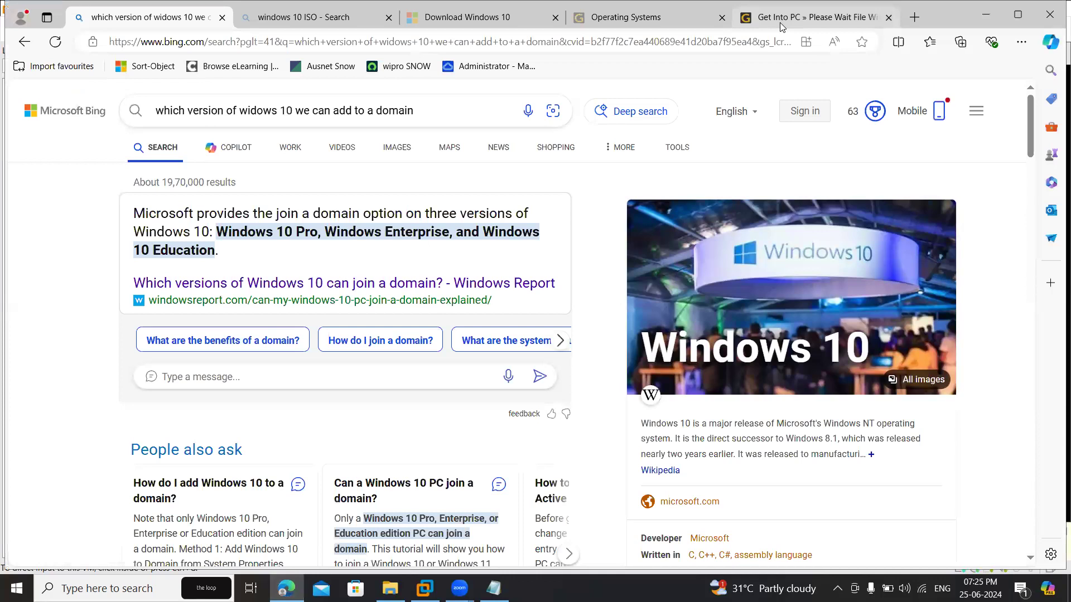
- Look over the Get Into PC and Operating Systems pages, then minimize Edge back to the VM
click(780, 22)
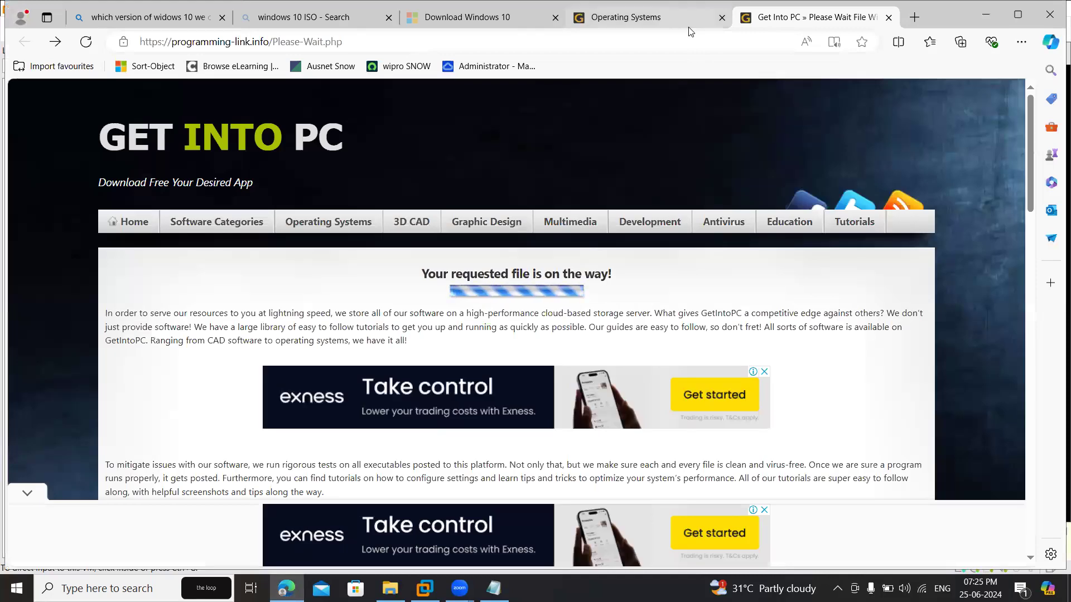
click(693, 19)
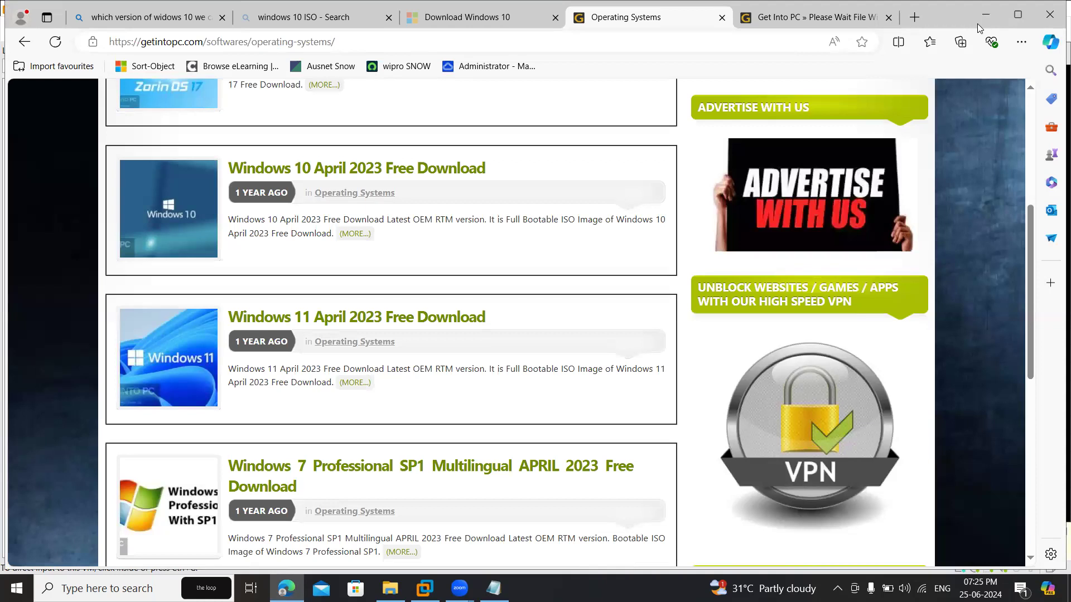
click(986, 15)
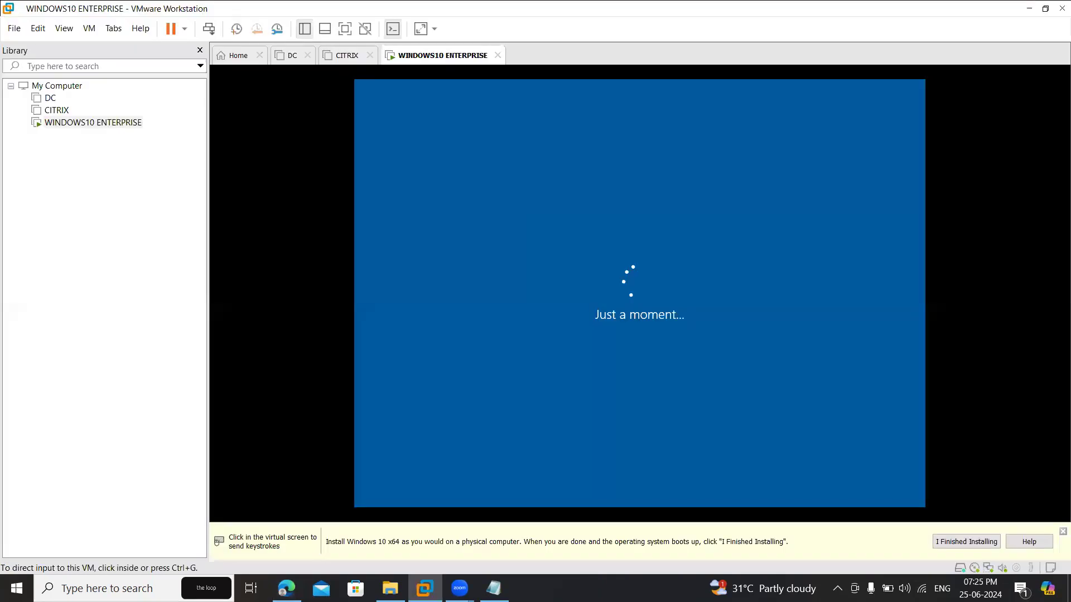
click(640, 293)
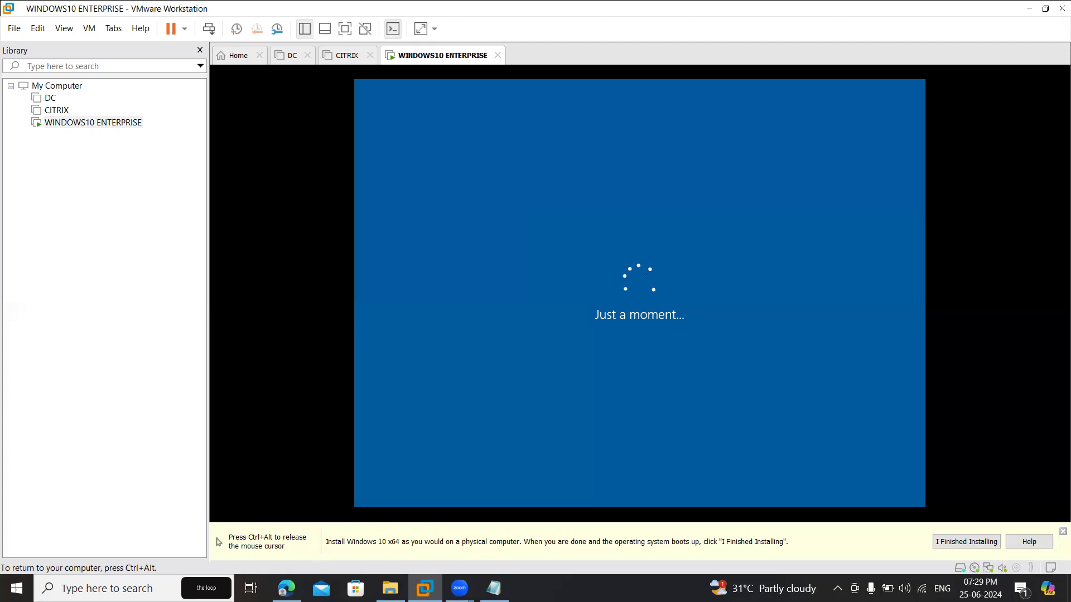
- Release input from the Windows 10 VM and power on the DC virtual machine
key(ctrl+alt)
key(Caps_Lock)
click(292, 57)
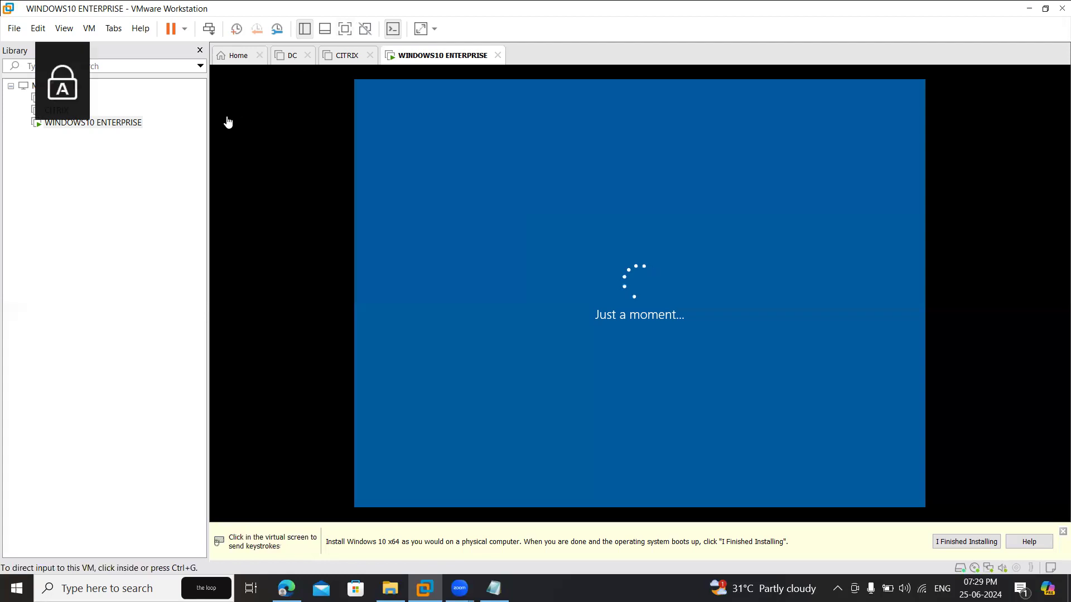
click(258, 106)
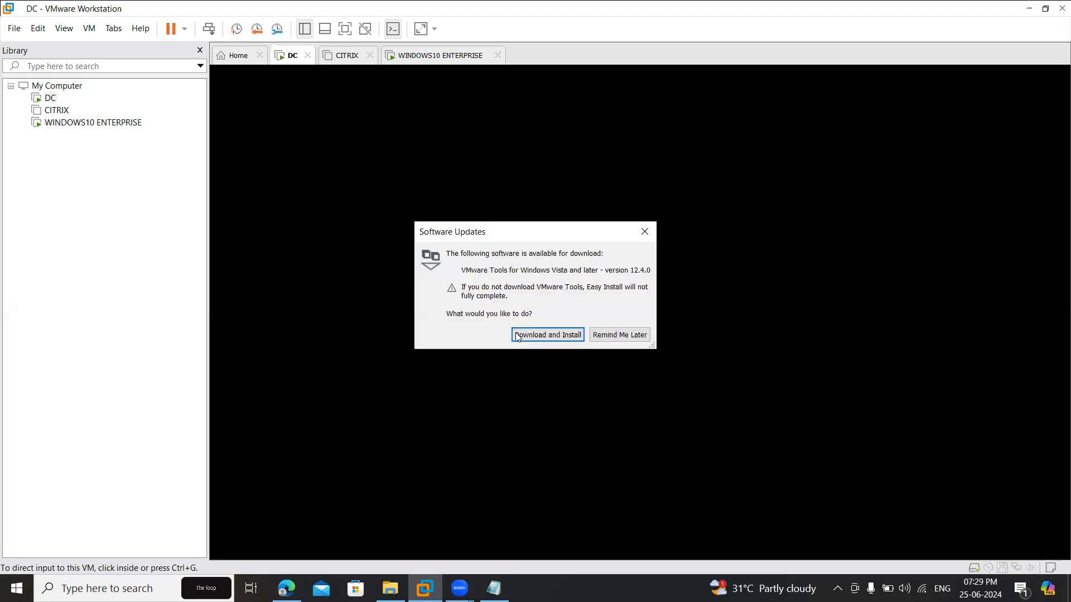
- Postpone the VMware Tools update, boot DC normally, and return to WINDOWS10 ENTERPRISE
click(627, 336)
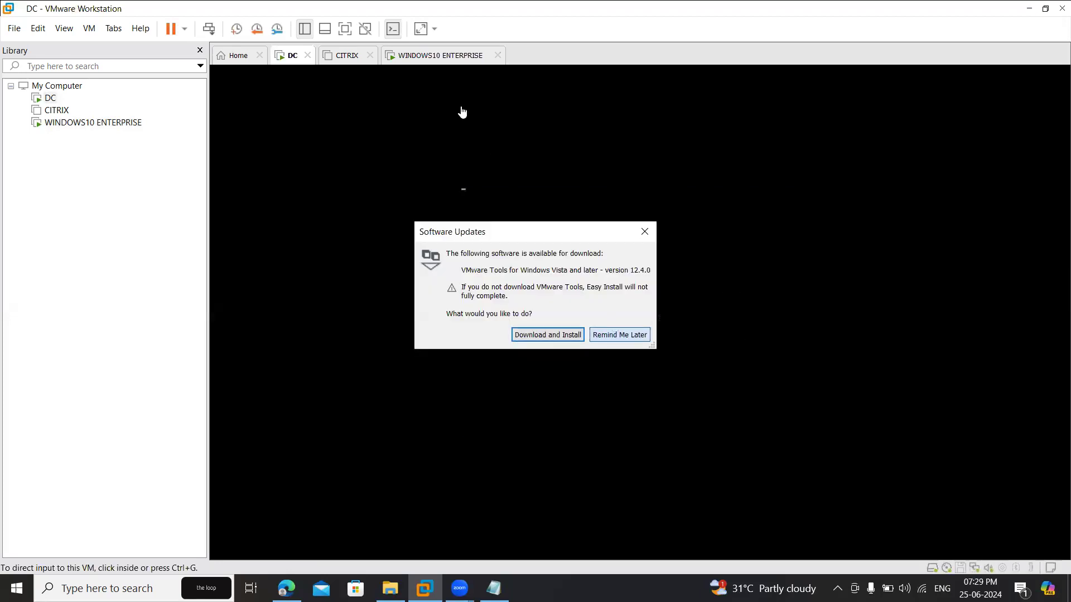
key(ctrl+g)
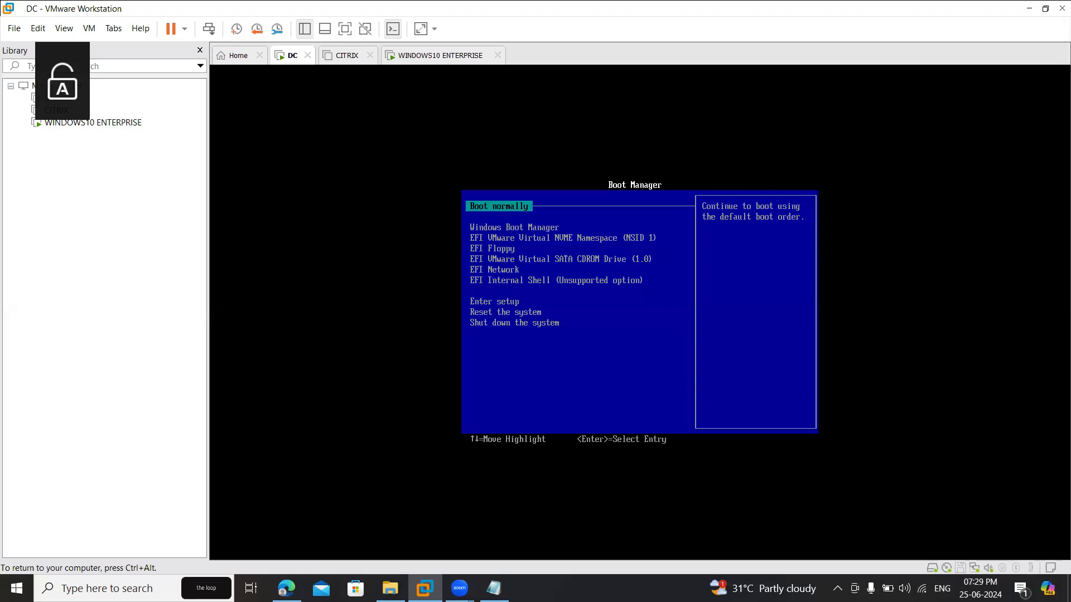
key(Return)
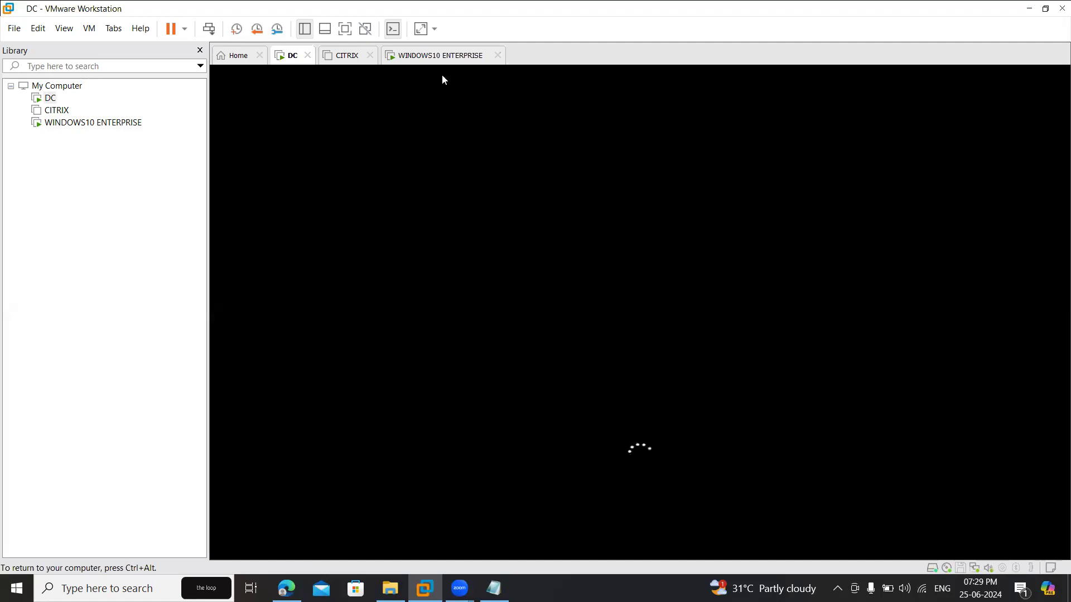
key(ctrl+alt)
key(Caps_Lock)
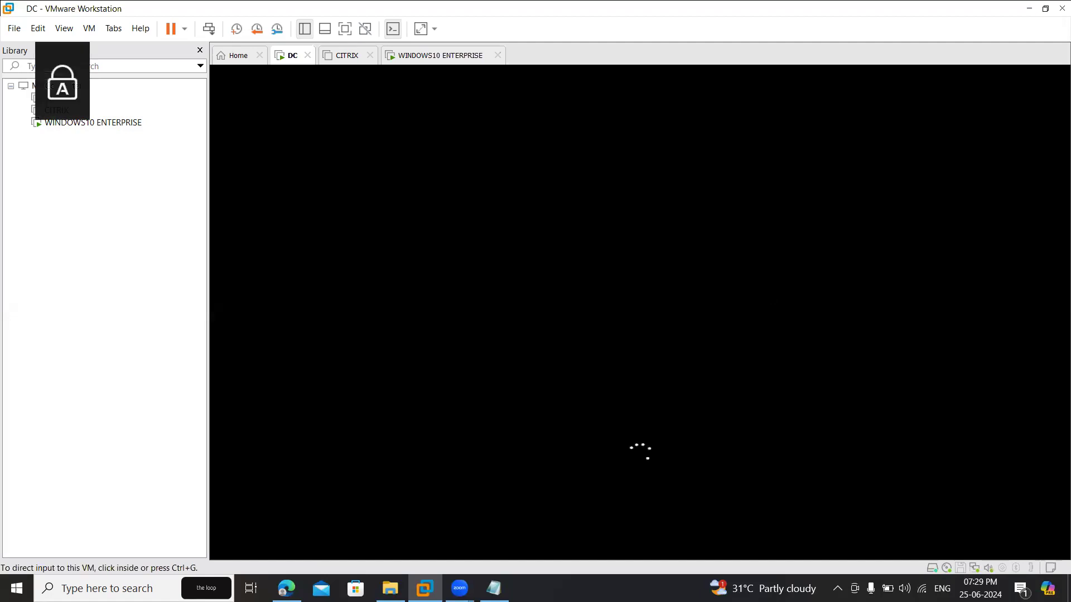
click(443, 55)
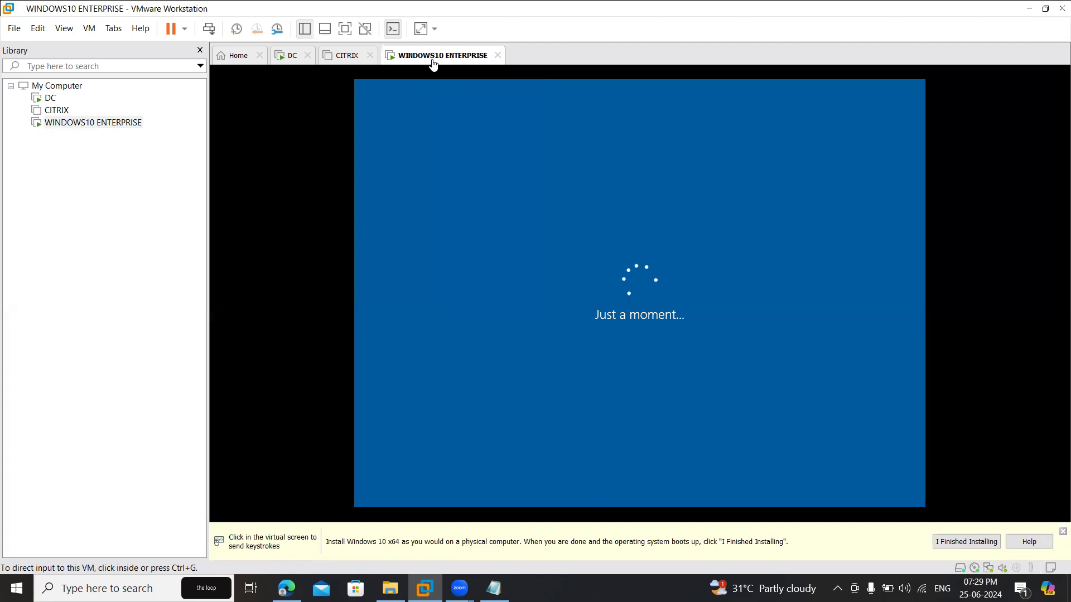
- Check DC's boot progress, then go back to the WINDOWS10 ENTERPRISE machine
click(290, 57)
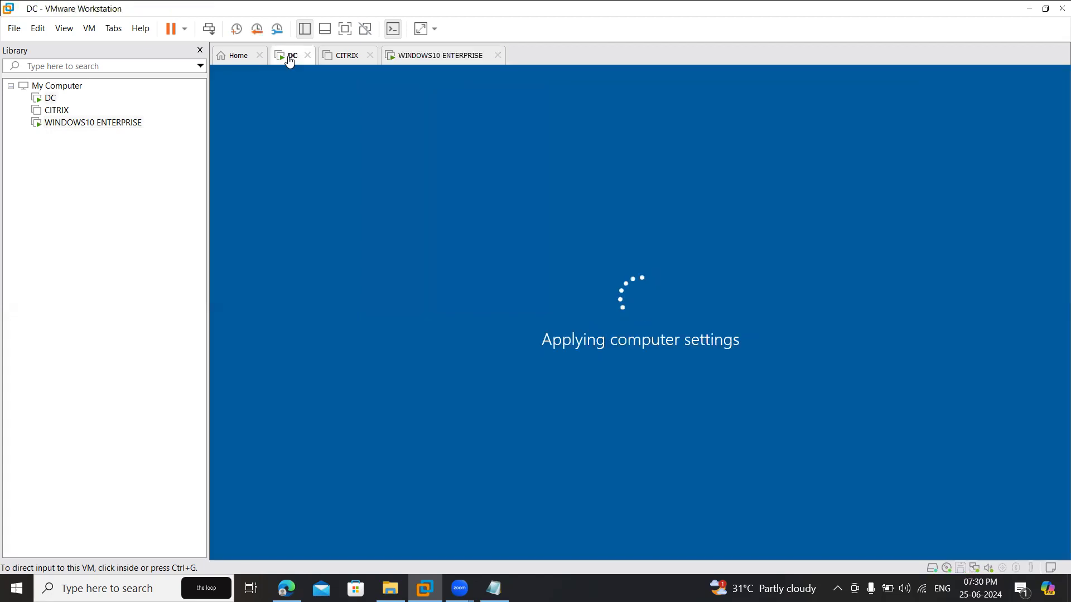
click(438, 57)
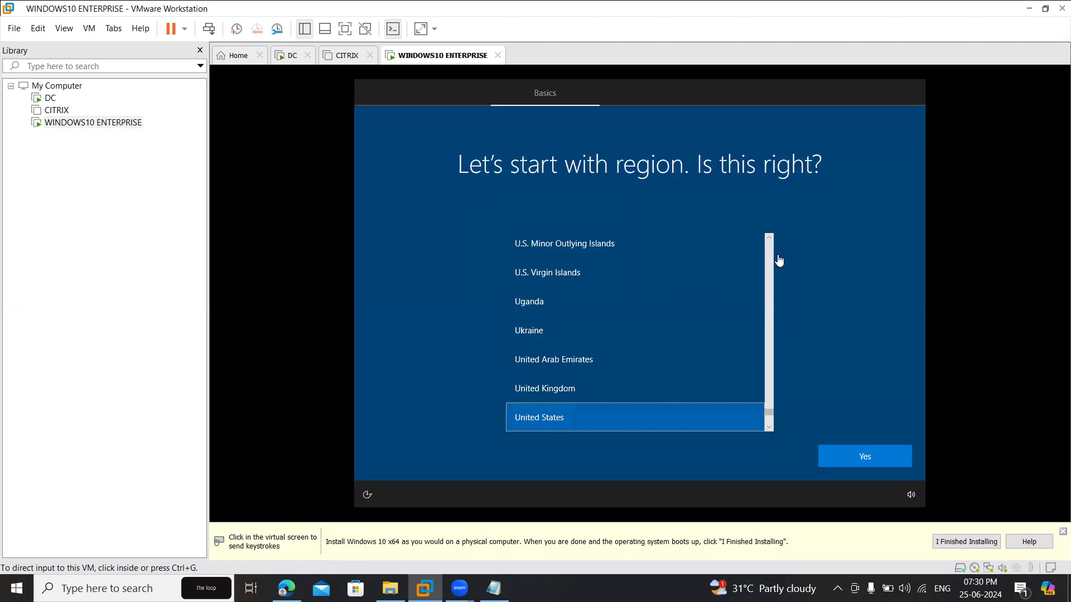
- Scroll the region list down to India, select it and confirm
click(769, 240)
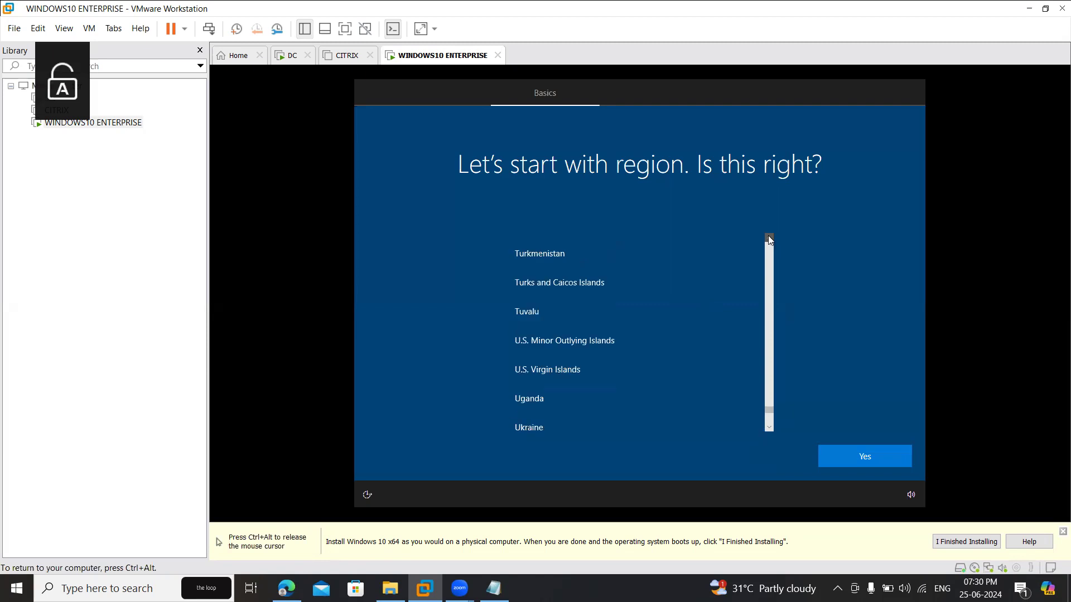
drag(769, 239, 769, 236)
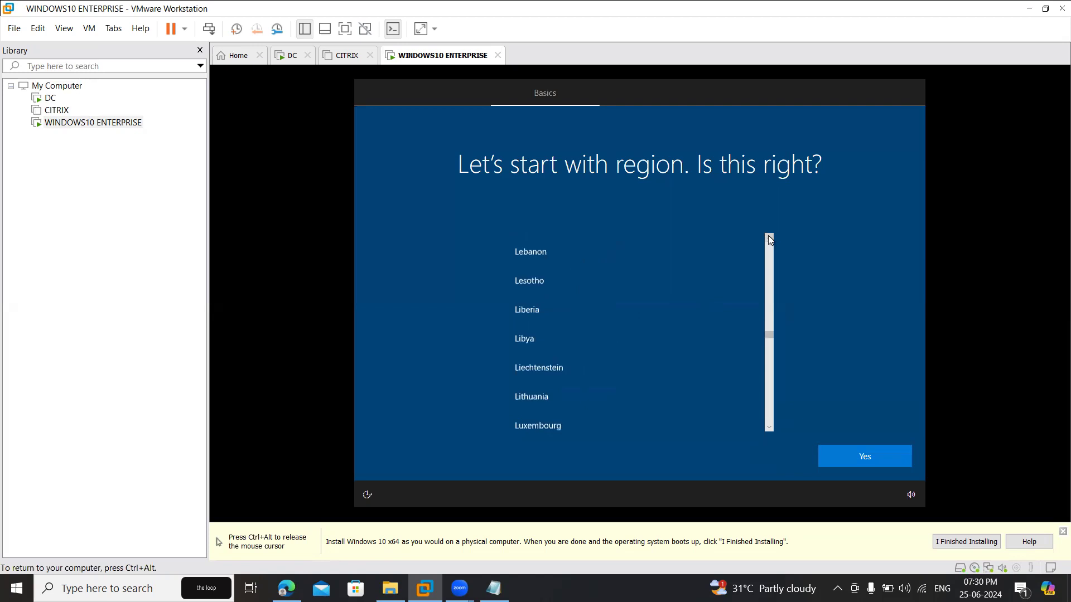
click(768, 247)
click(769, 249)
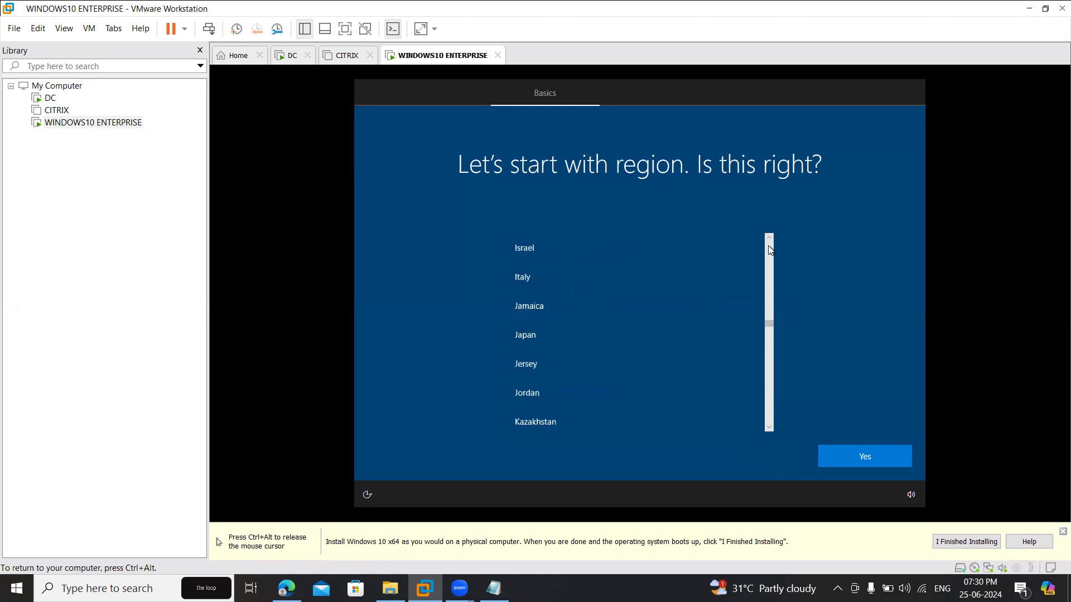
click(770, 250)
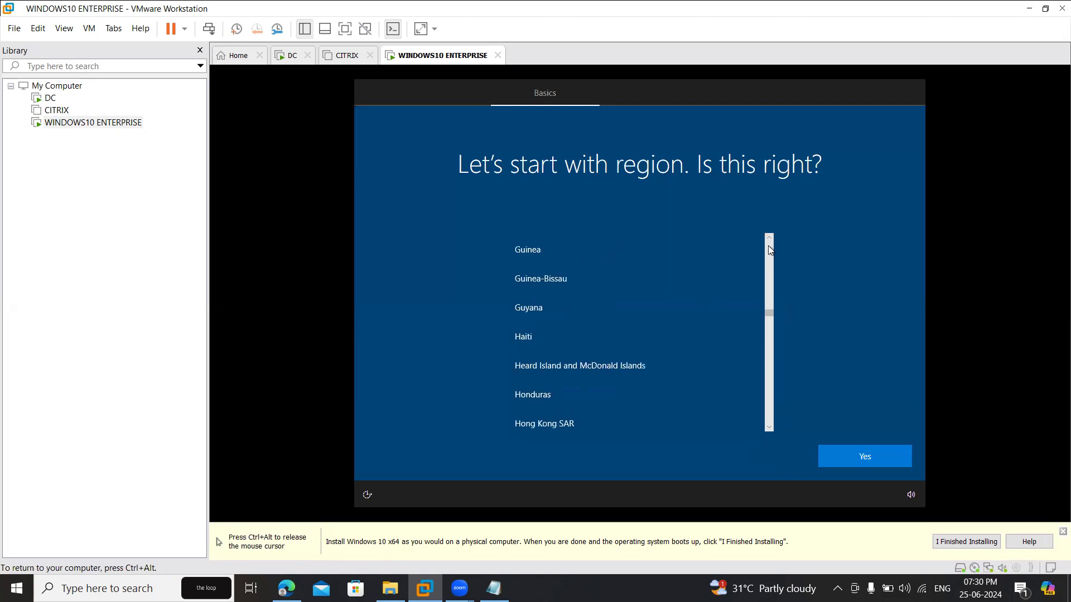
click(769, 426)
click(769, 427)
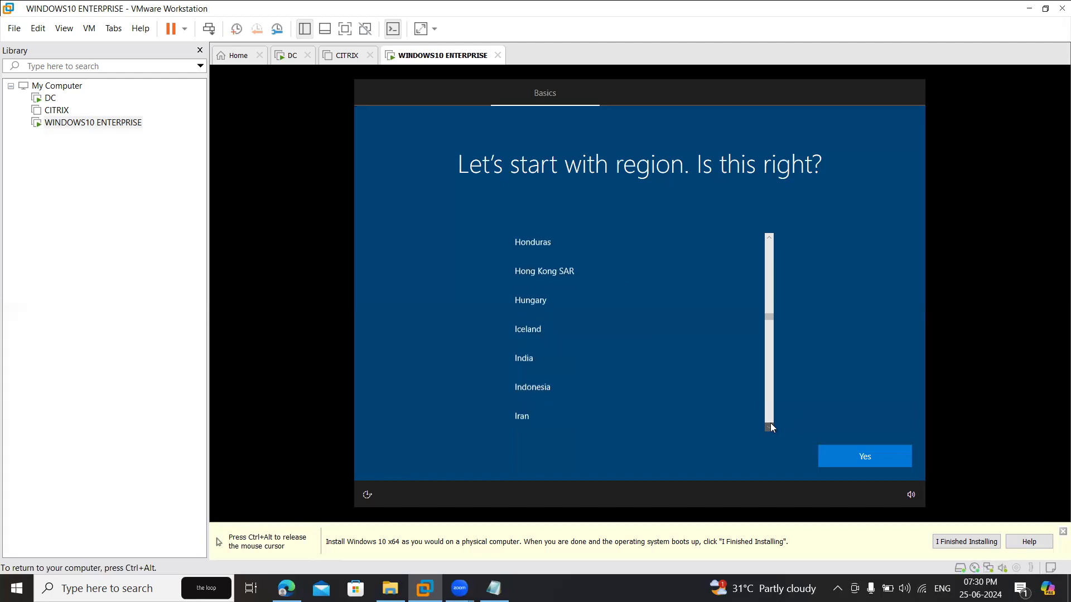
click(525, 336)
click(865, 454)
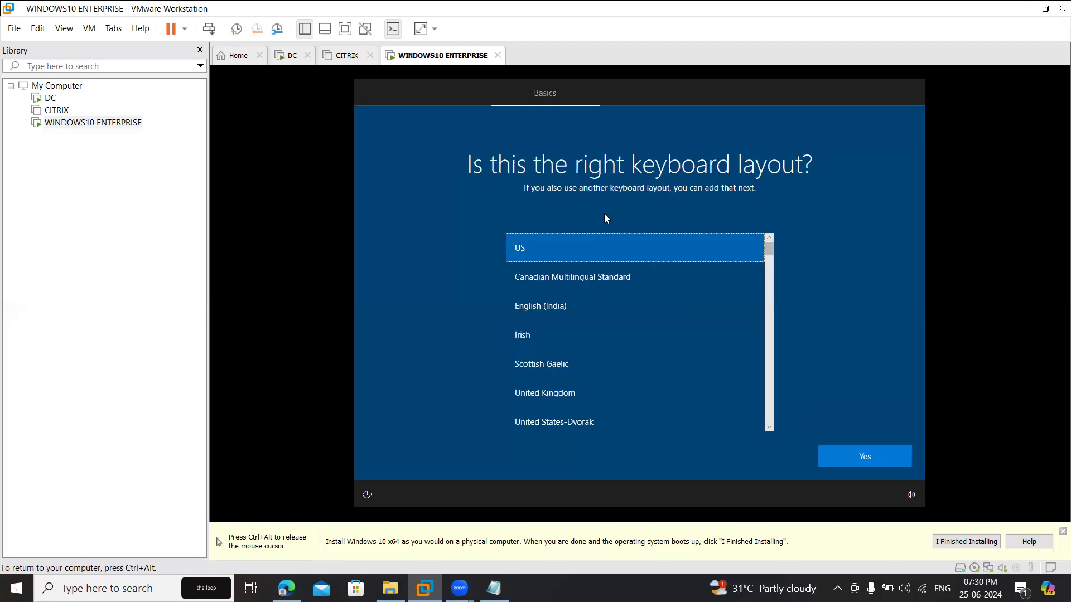
- Keep English (India) as the only keyboard and continue with limited offline setup
click(568, 309)
click(861, 461)
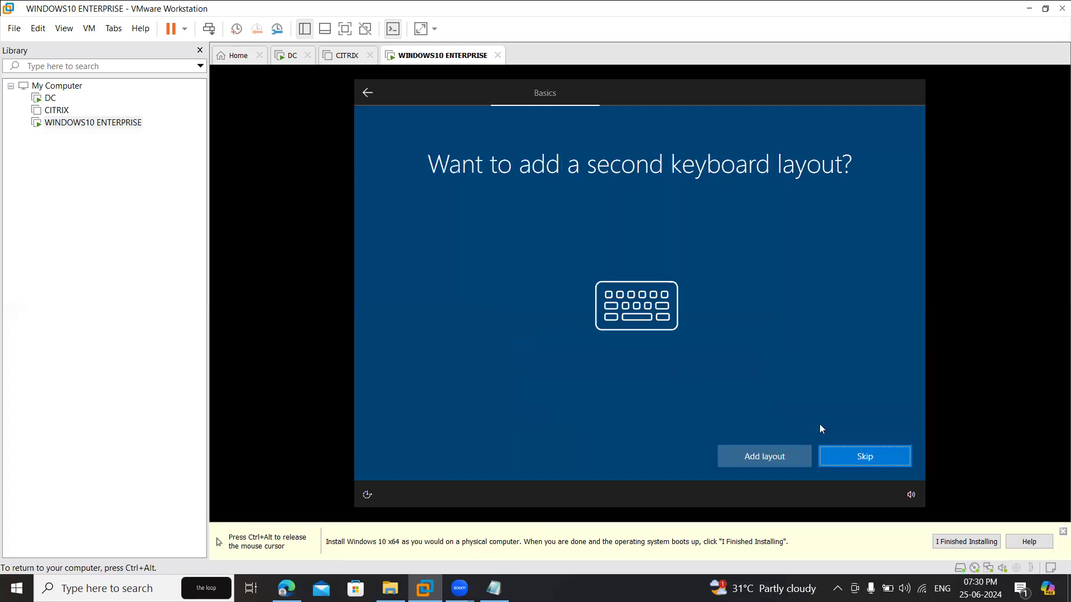
click(866, 455)
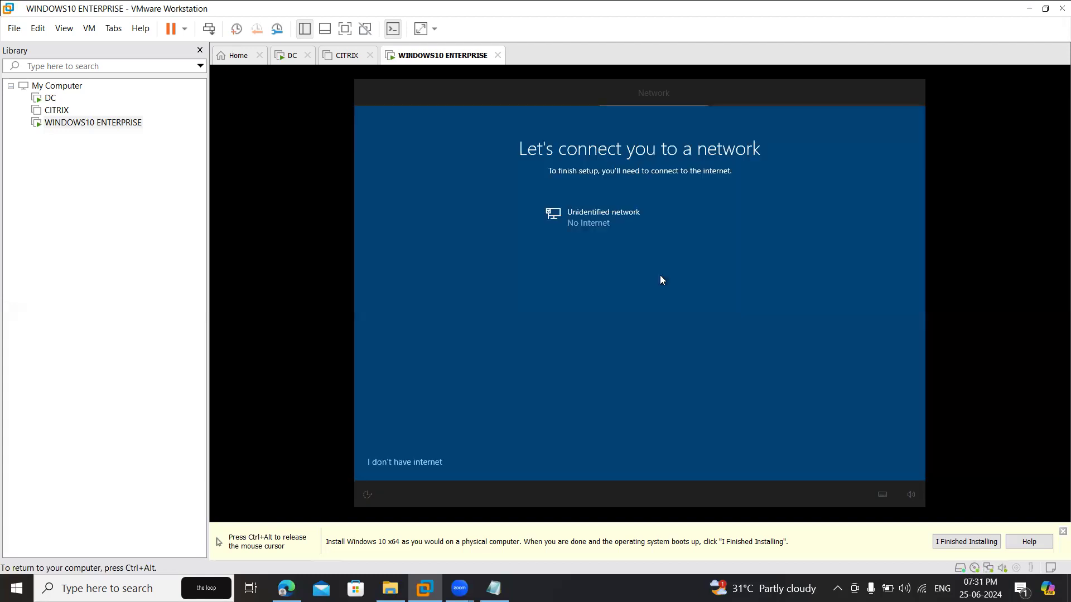
click(415, 462)
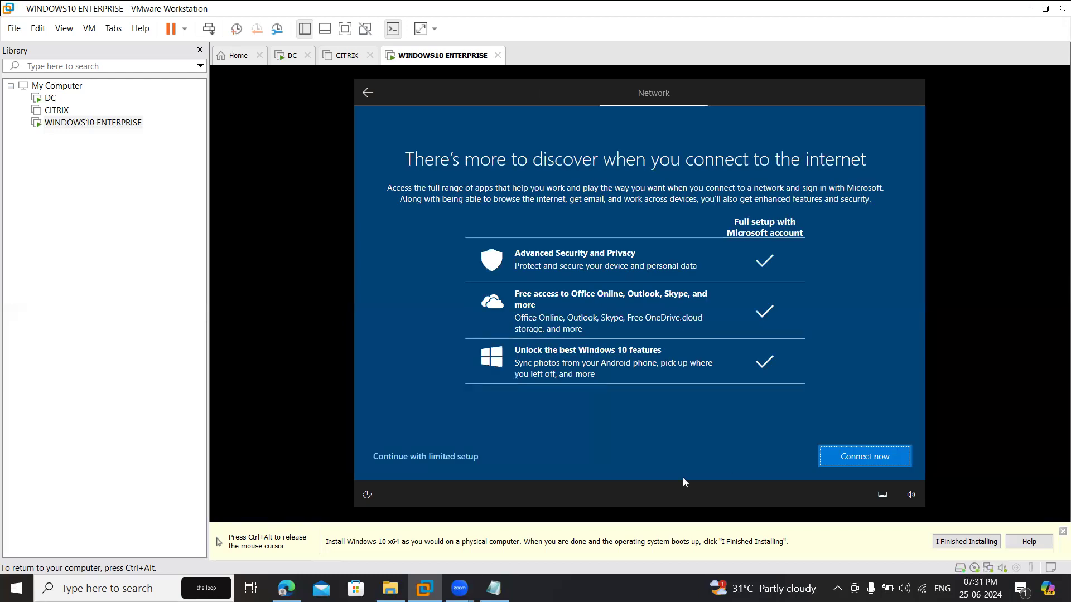
click(421, 456)
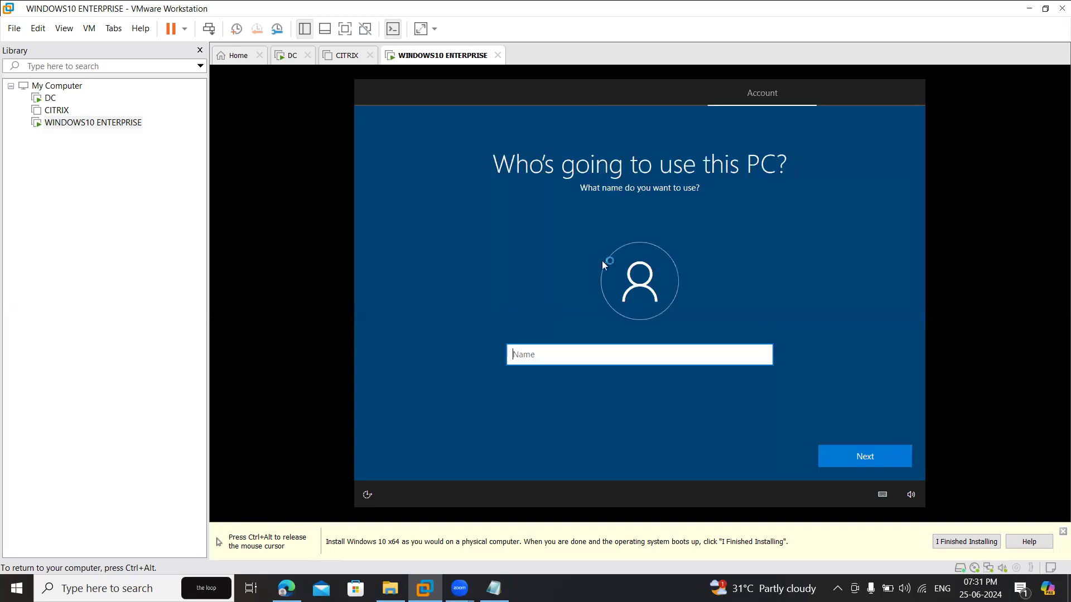
- Enter the account name in capitals, then set and confirm the account password
key(Caps_Lock)
text(SU)
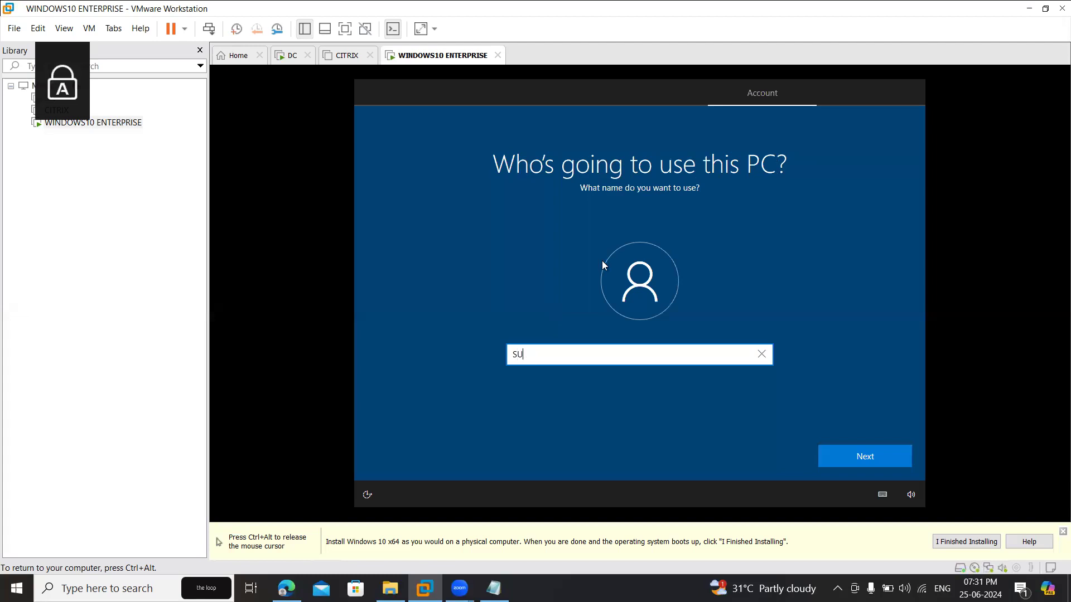
text(BRATSUMANT)
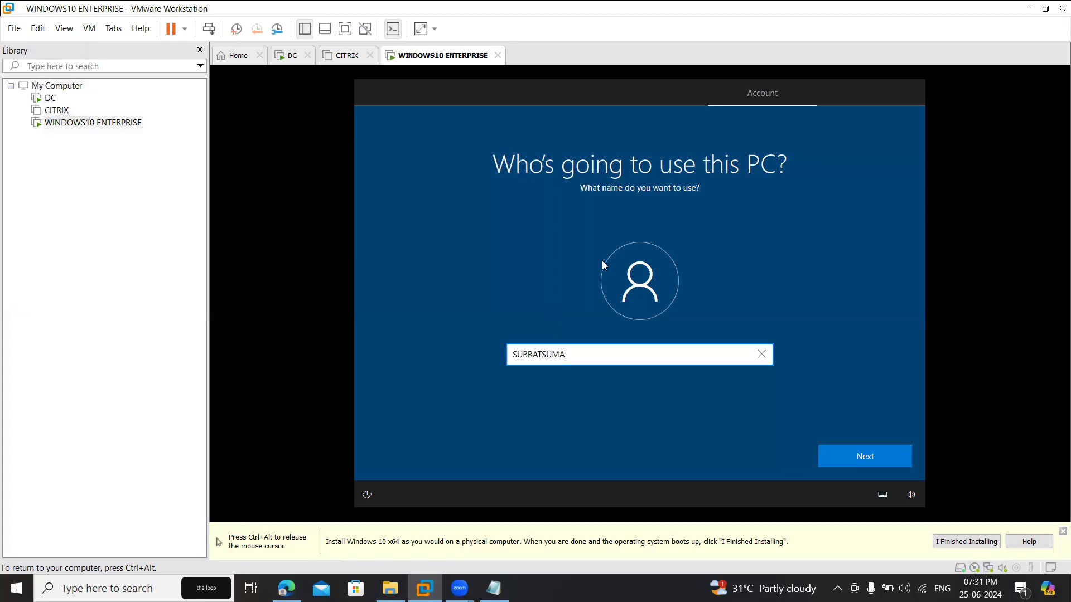
click(861, 463)
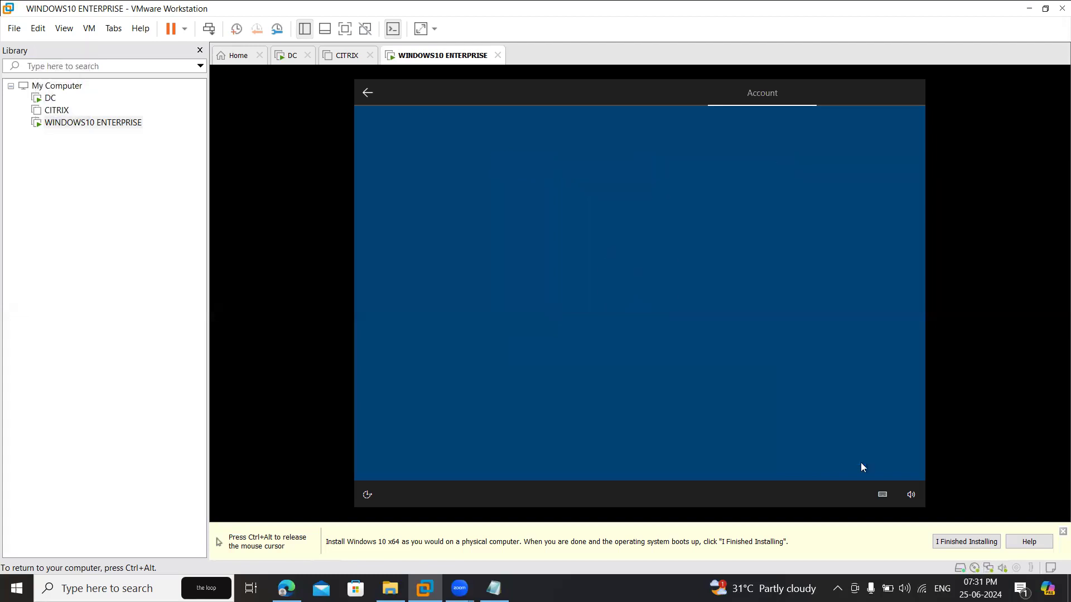
key(Caps_Lock)
text(•••••••••)
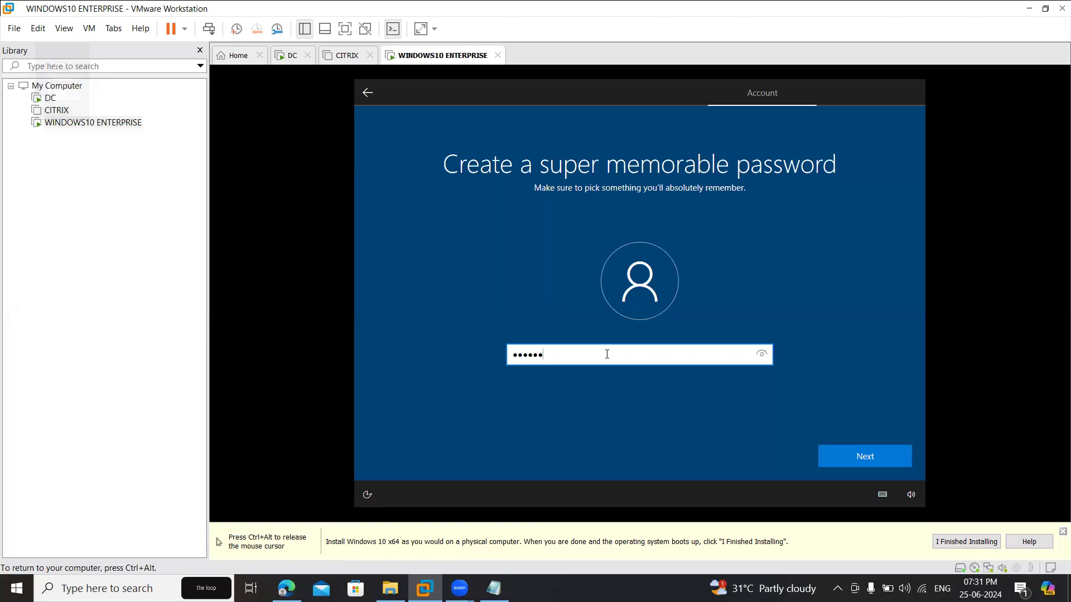
key(Return)
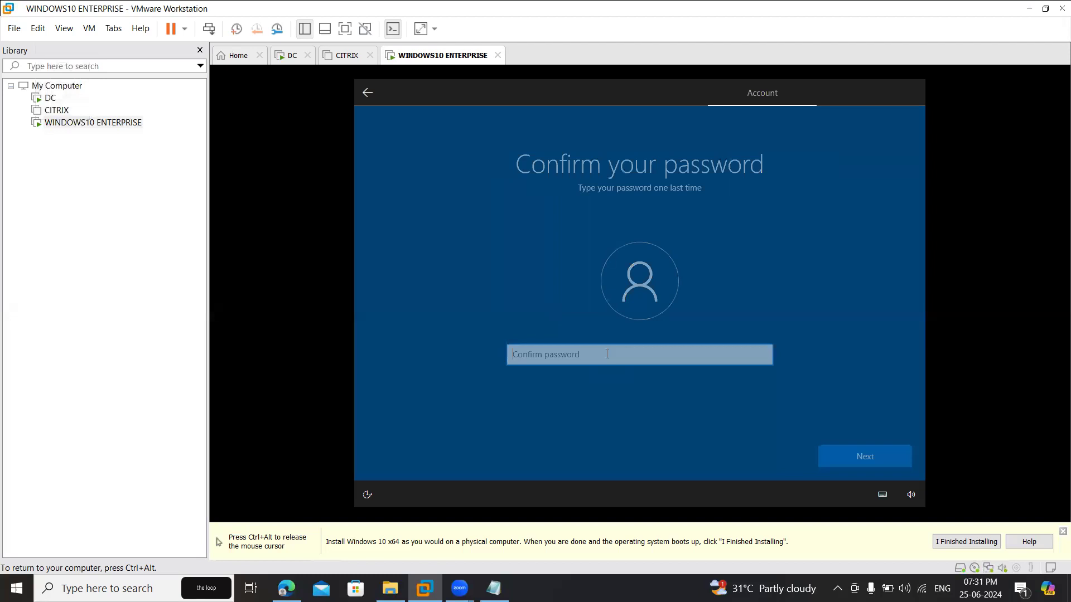
text(•••••••)
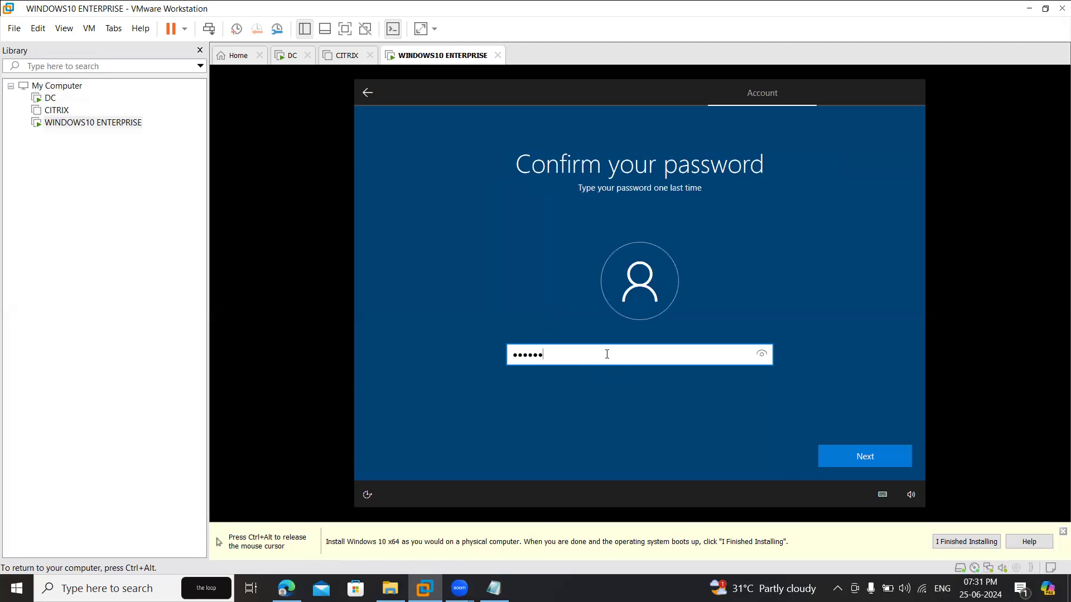
text(••)
key(Return)
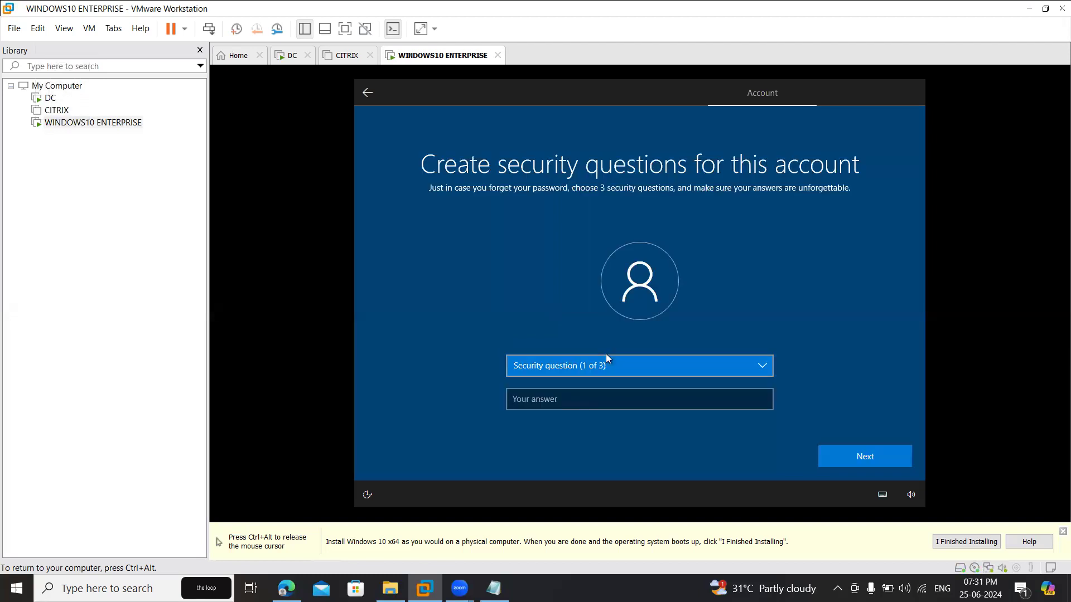
- Answer the first pet's name and childhood nickname security questions
click(610, 366)
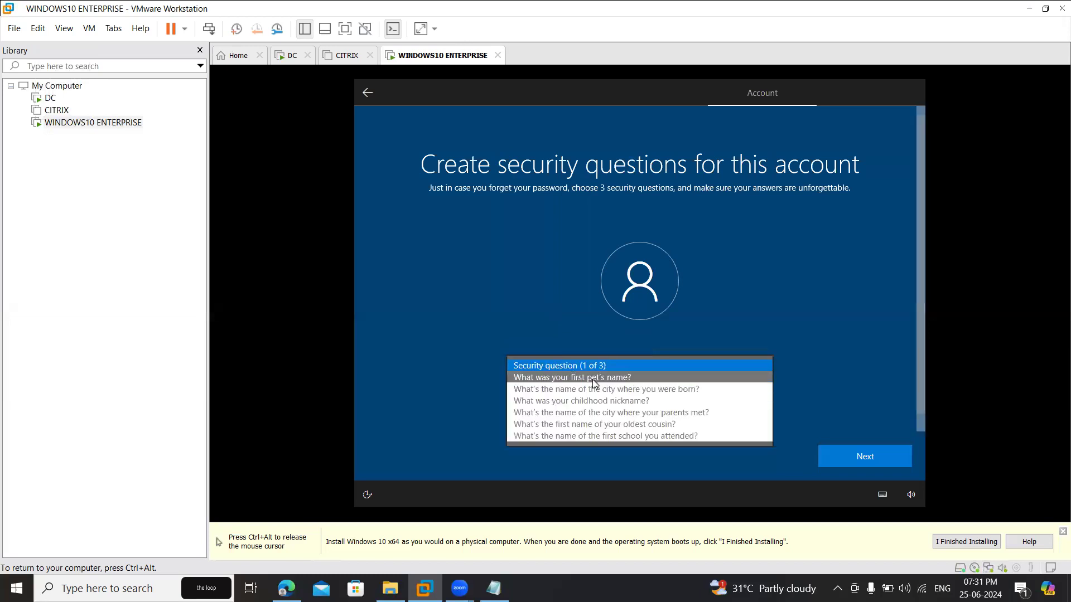
click(595, 378)
click(565, 400)
text(RRR)
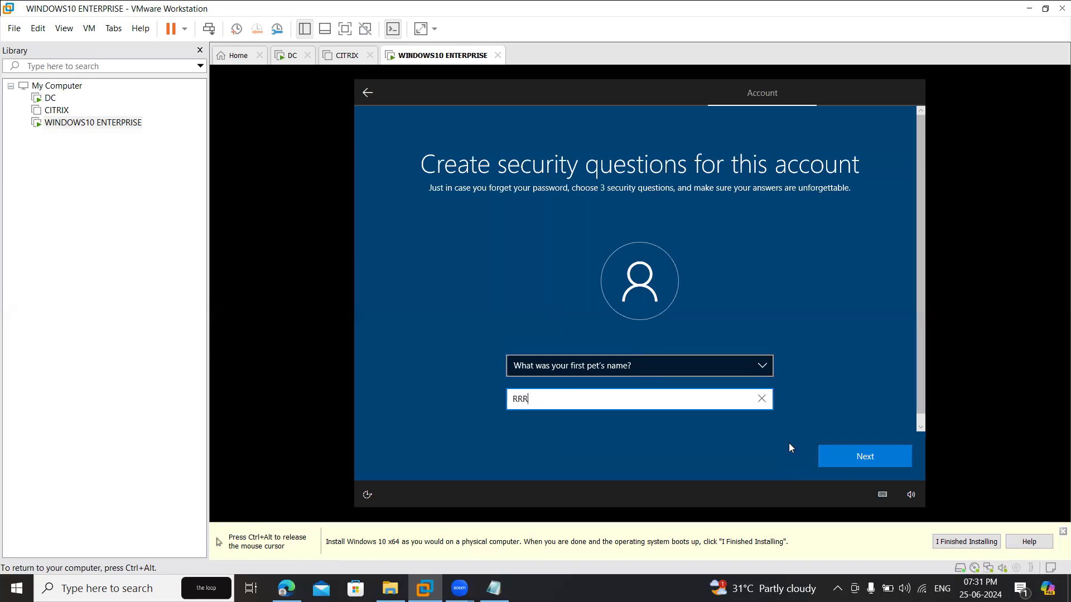
click(833, 459)
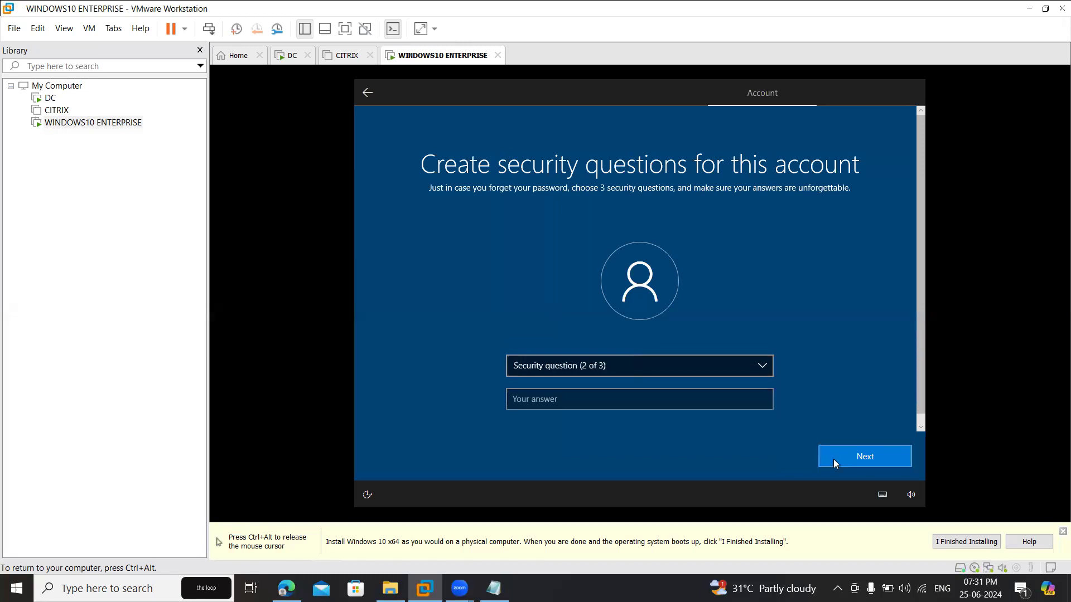
click(627, 370)
click(590, 388)
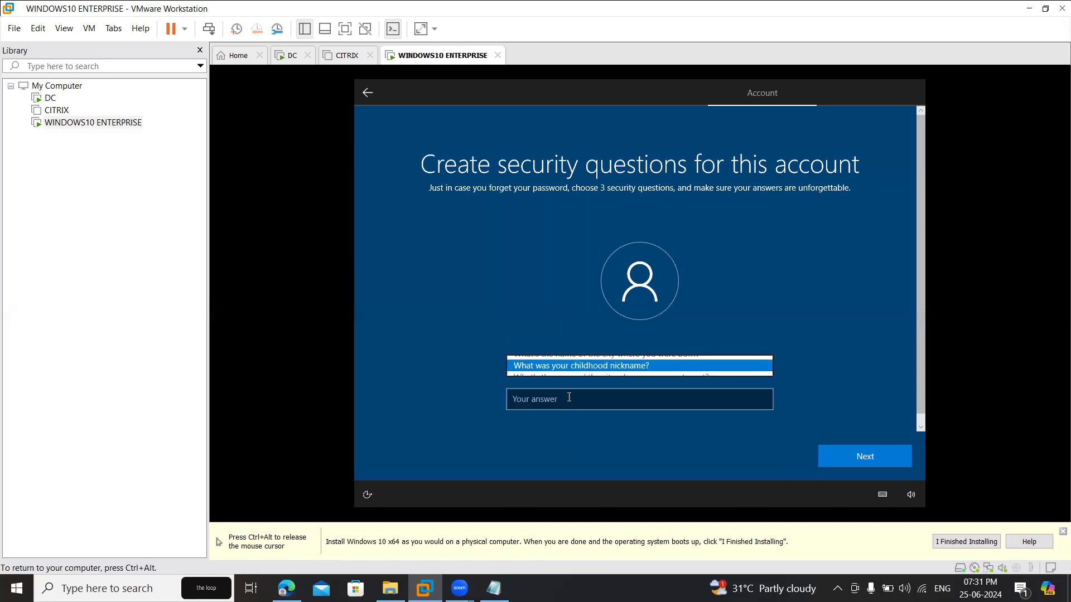
click(568, 397)
text(AAA)
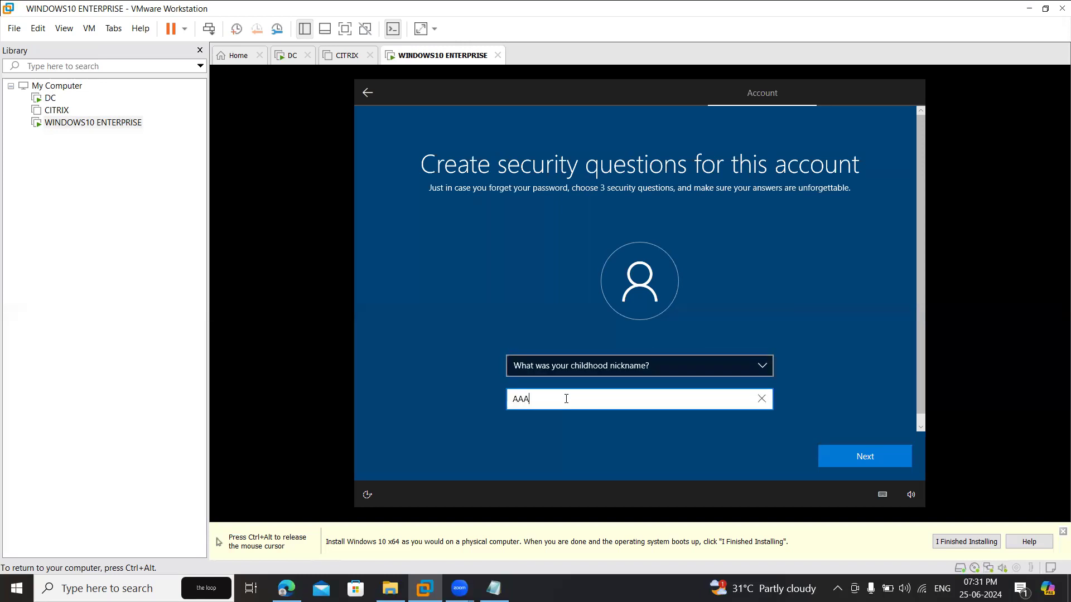
click(838, 456)
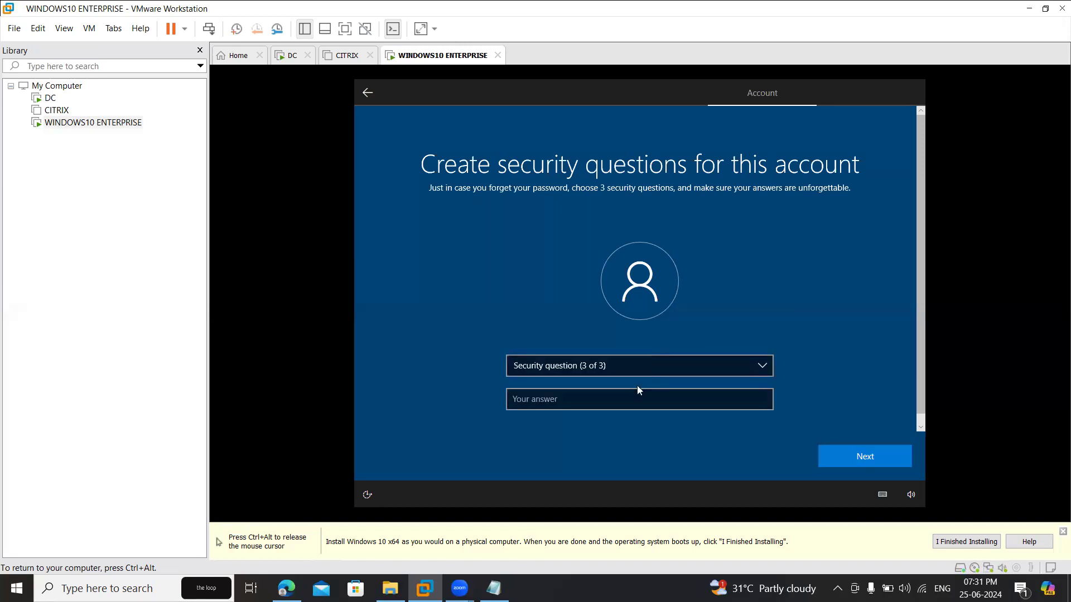
- Answer the city-where-you-were-born question, then release the VM and switch to DC
click(603, 369)
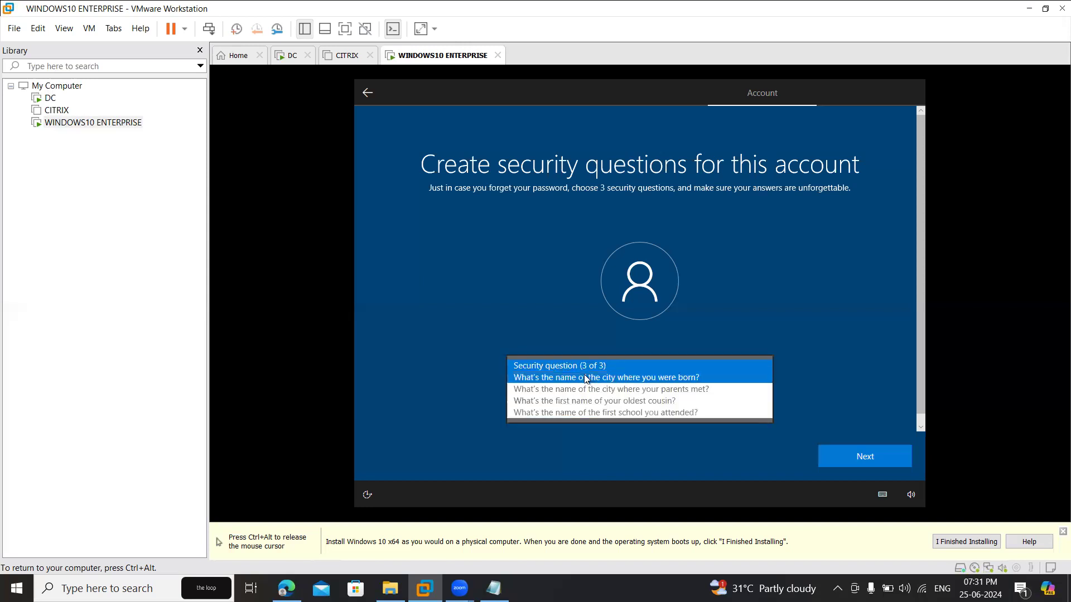
click(572, 388)
click(566, 399)
text(BBB)
click(844, 462)
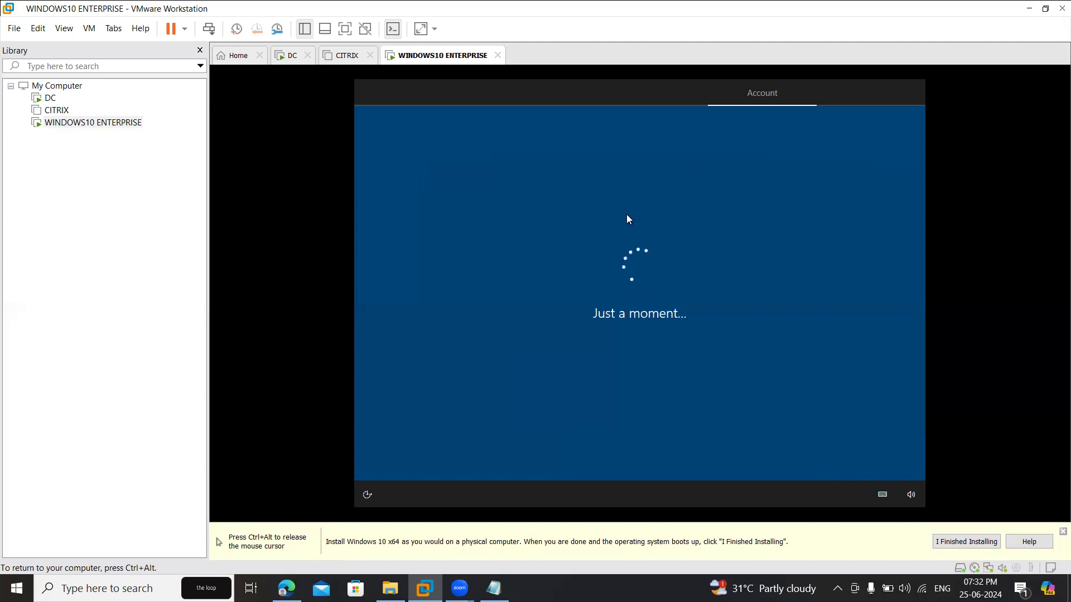
key(ctrl+alt)
click(287, 60)
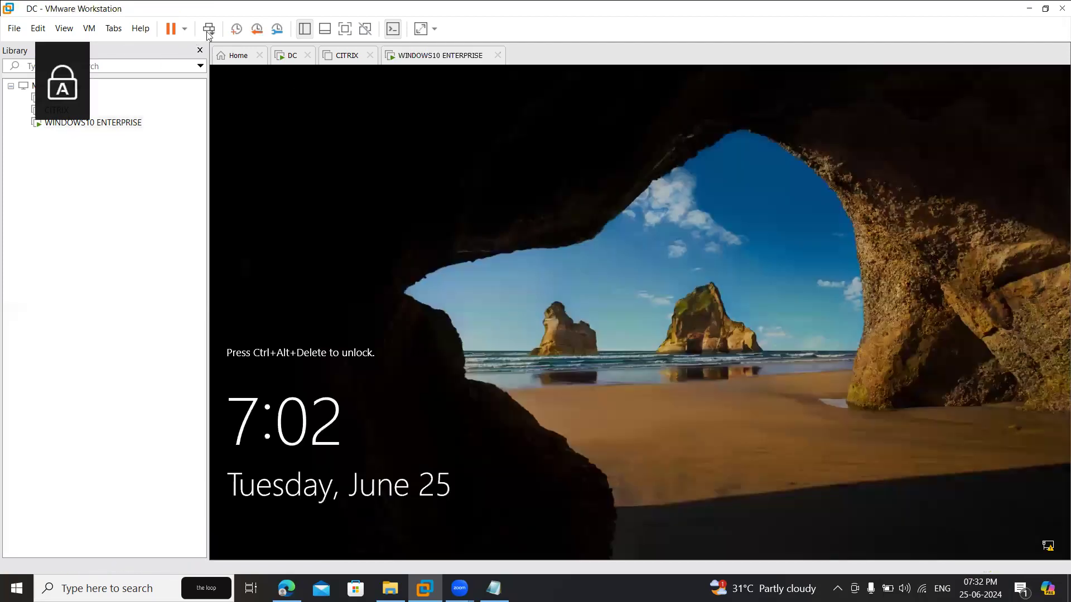
- Sign in to the DC server as administrator with the admin password
click(209, 28)
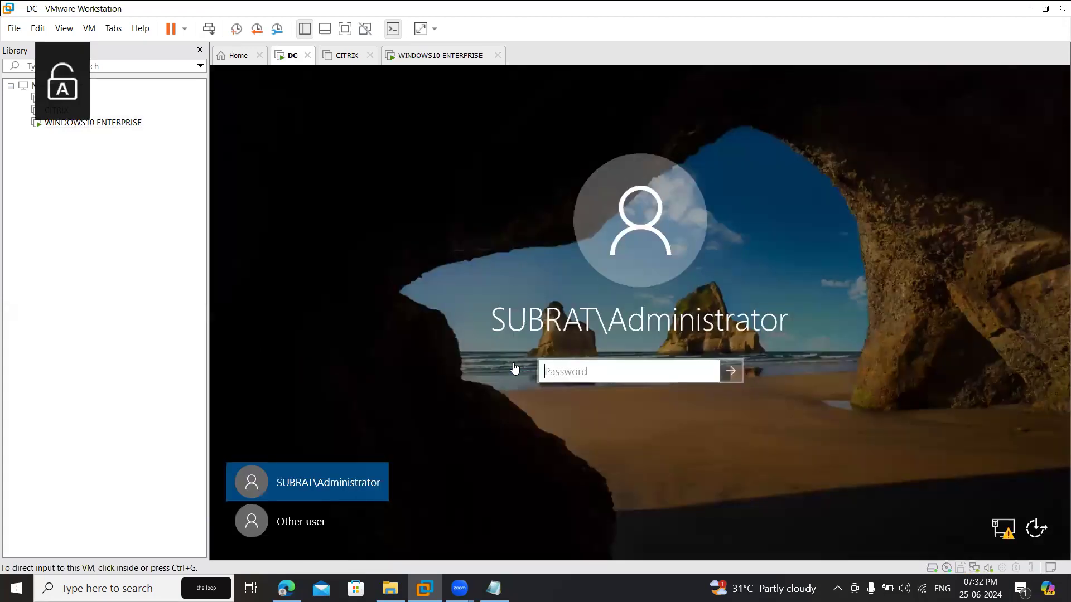
click(571, 380)
text(********)
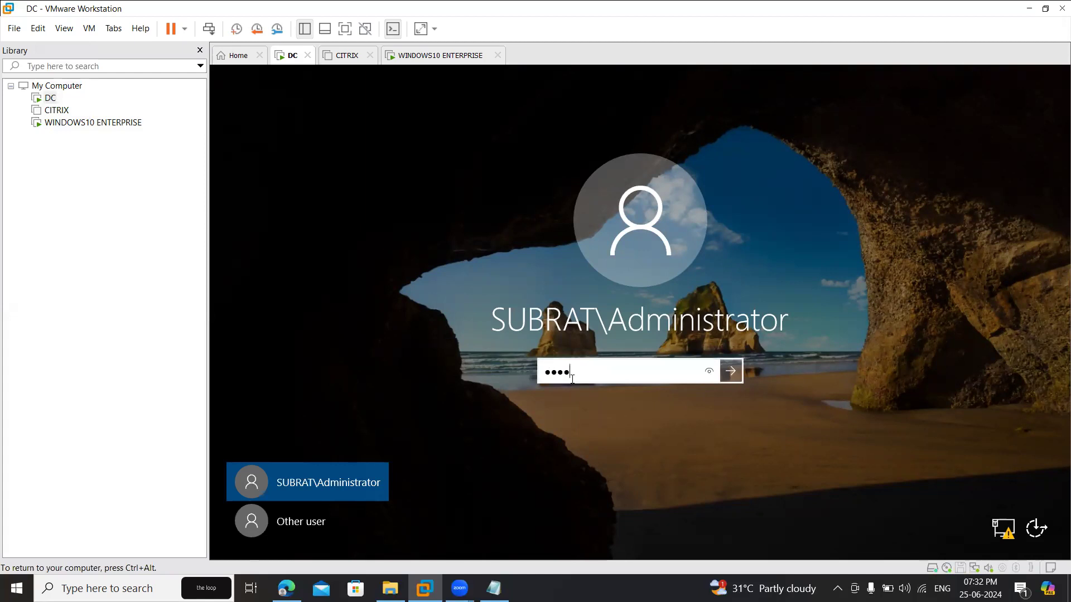
key(Return)
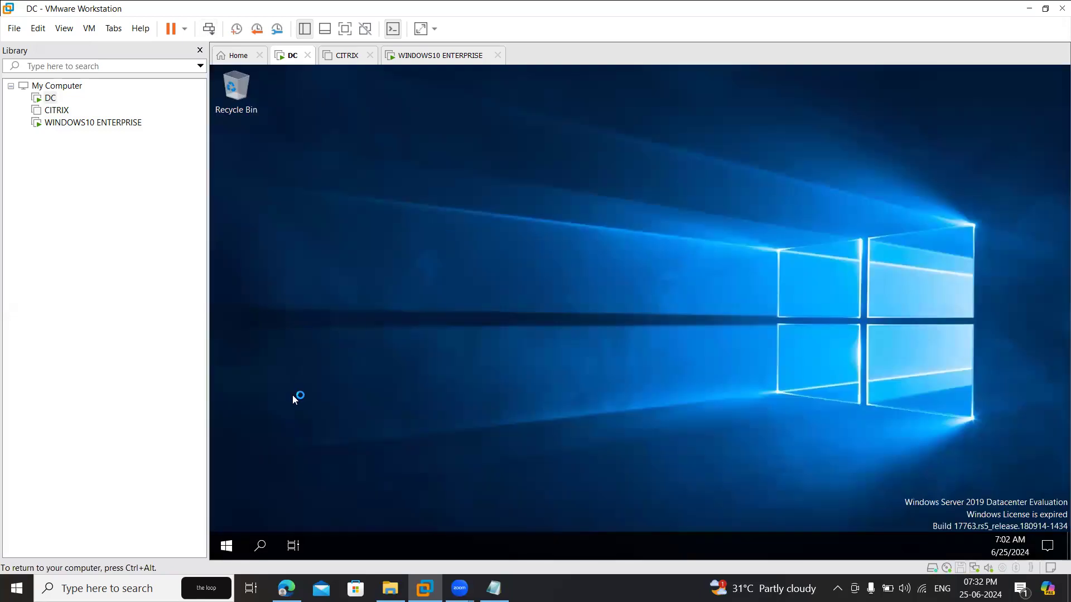
- Launch the Citrix Provisioning Console, dismiss its server list error, and return to the Windows 10 VM
click(229, 543)
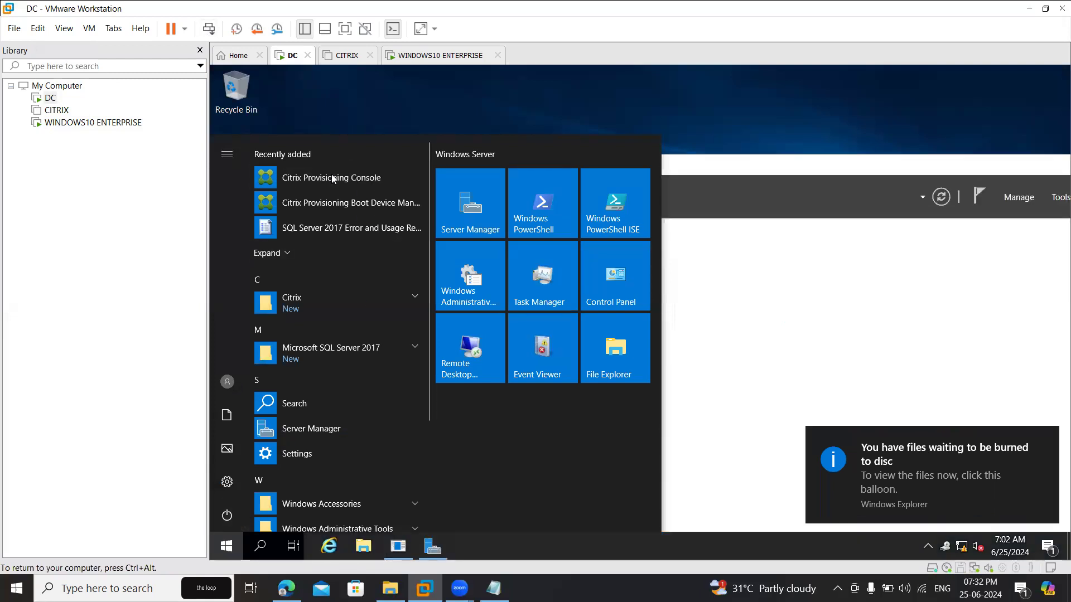
click(402, 136)
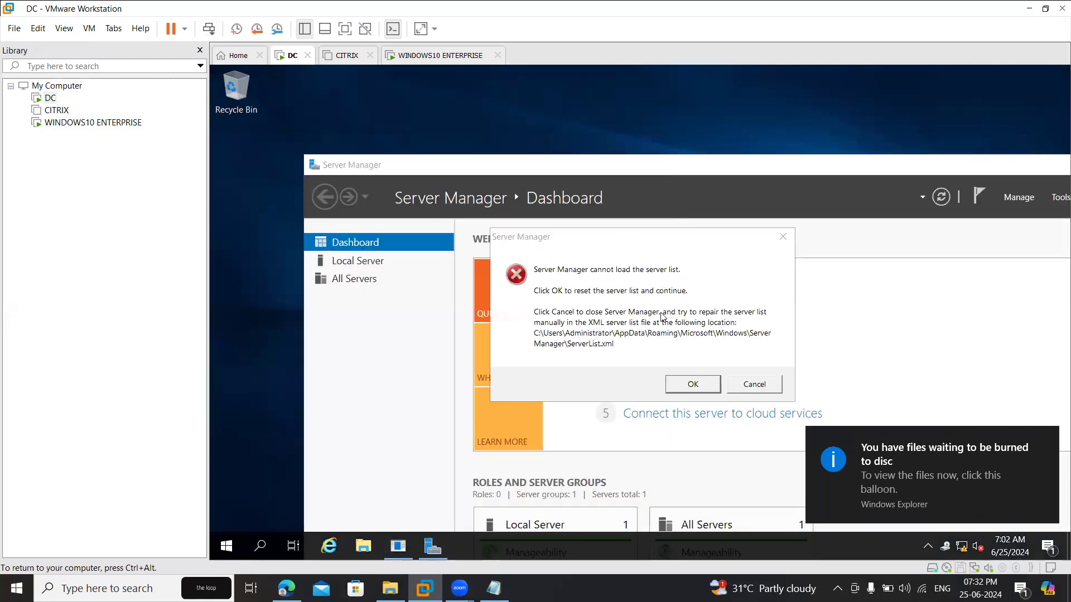
click(691, 384)
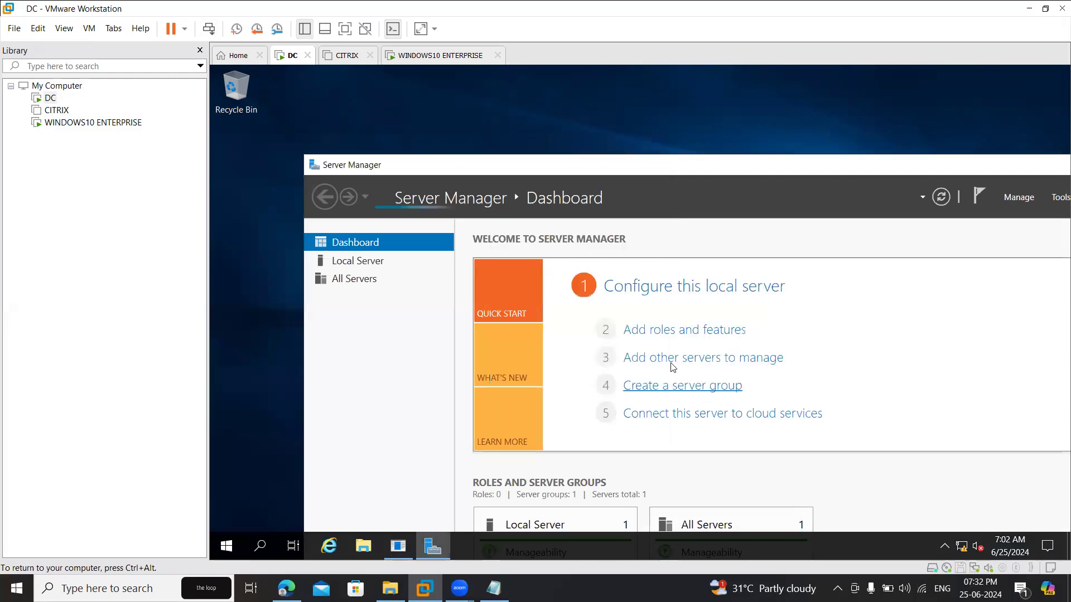
click(437, 56)
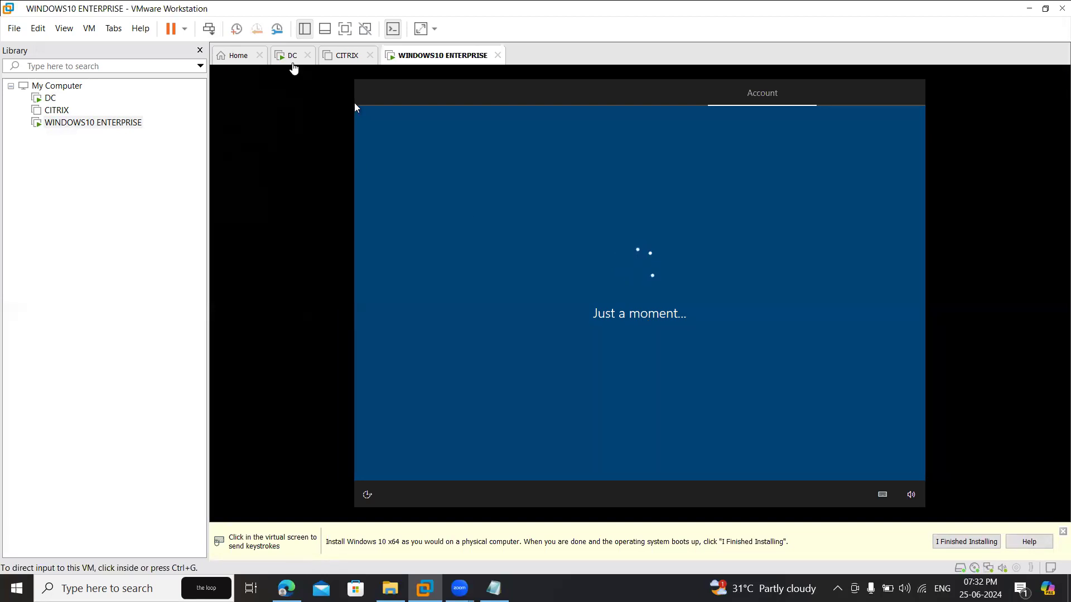
- Maximize the Citrix console, connect to farm 'localhost', and dismiss the communication error
click(294, 62)
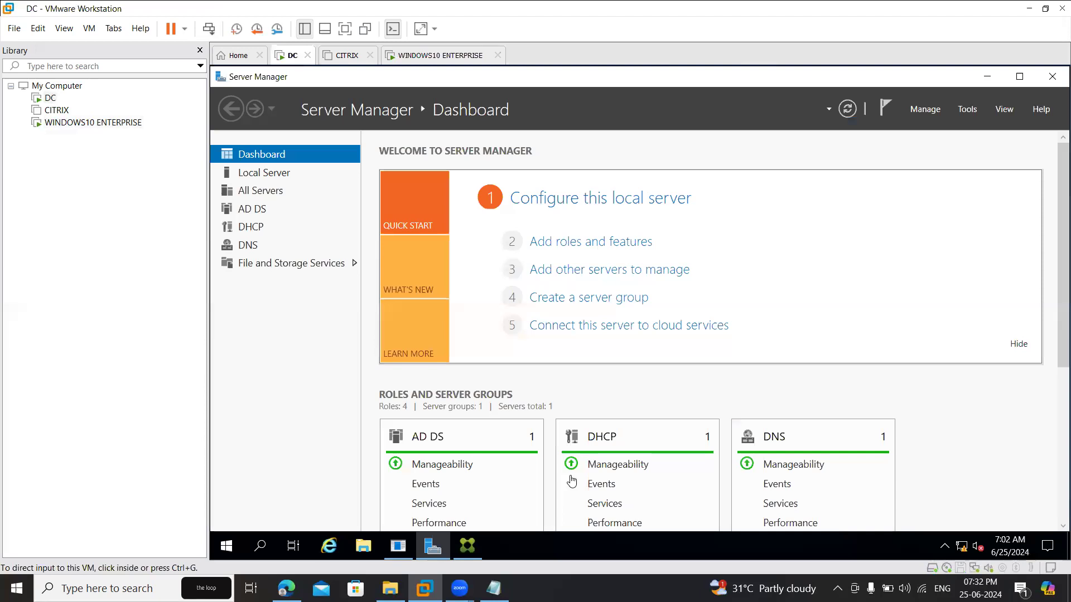
mouse_move(479, 553)
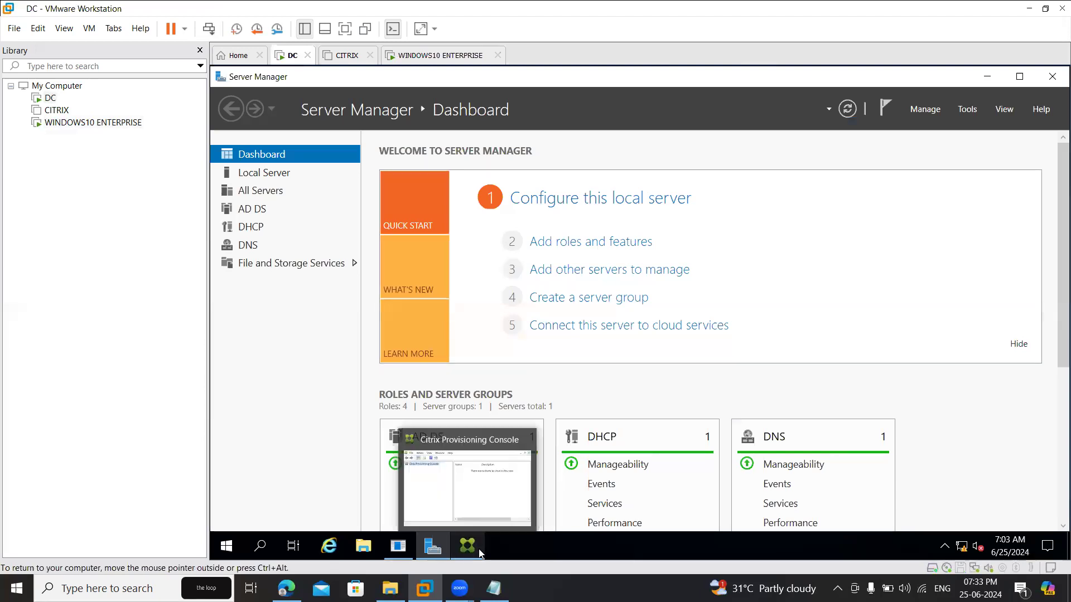
click(473, 473)
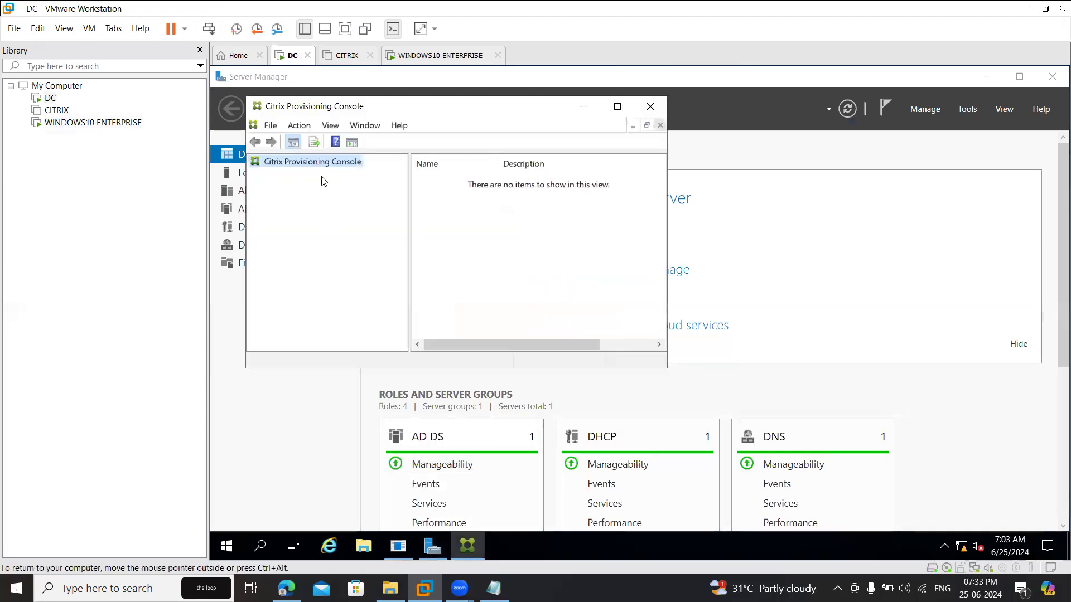
click(618, 108)
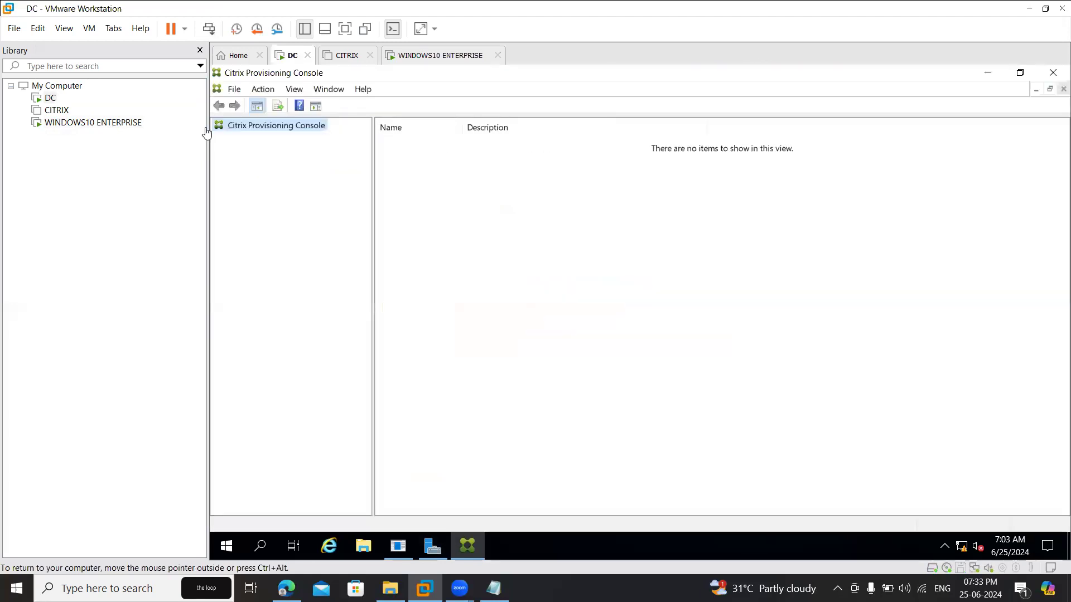
click(260, 90)
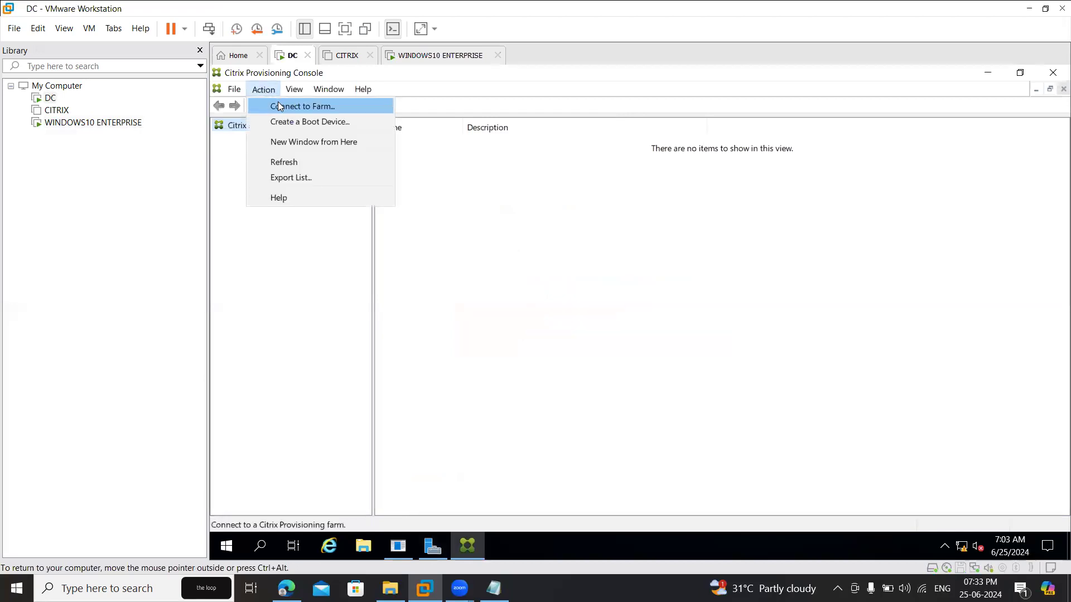
click(279, 106)
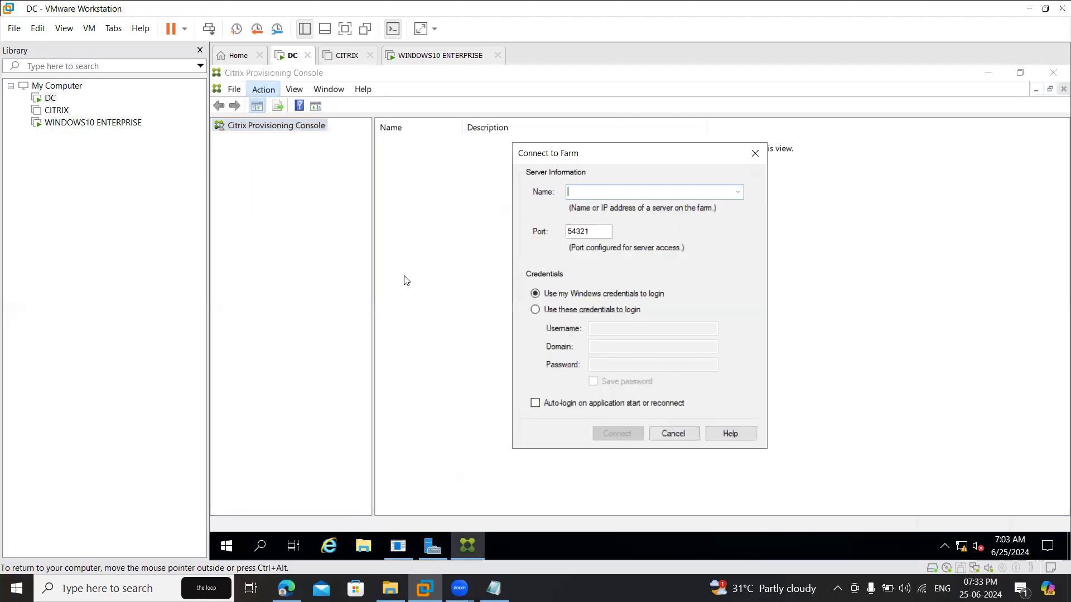
text(localhost)
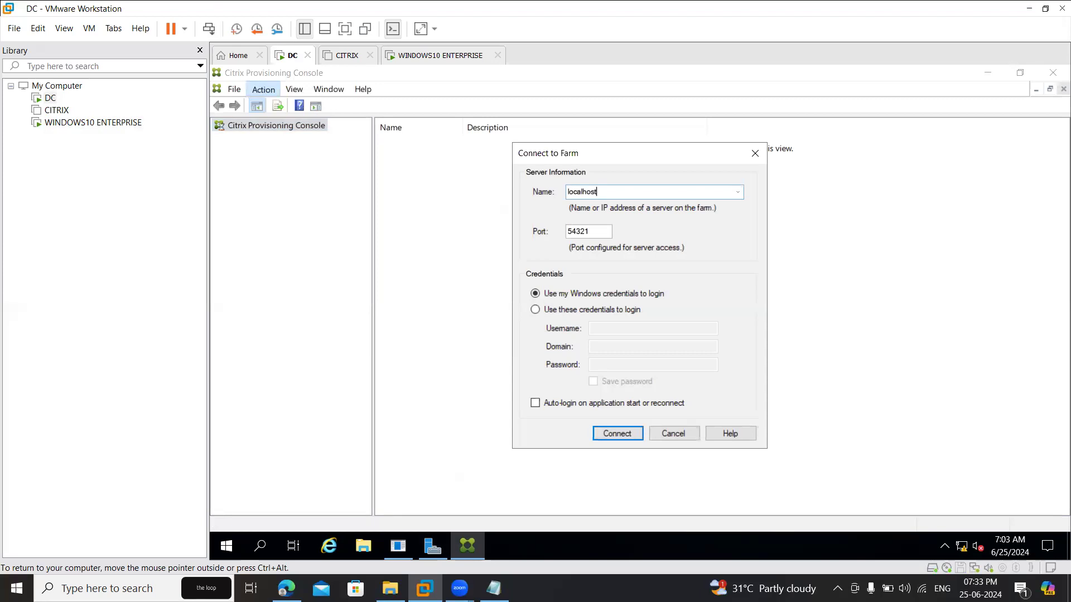
key(Return)
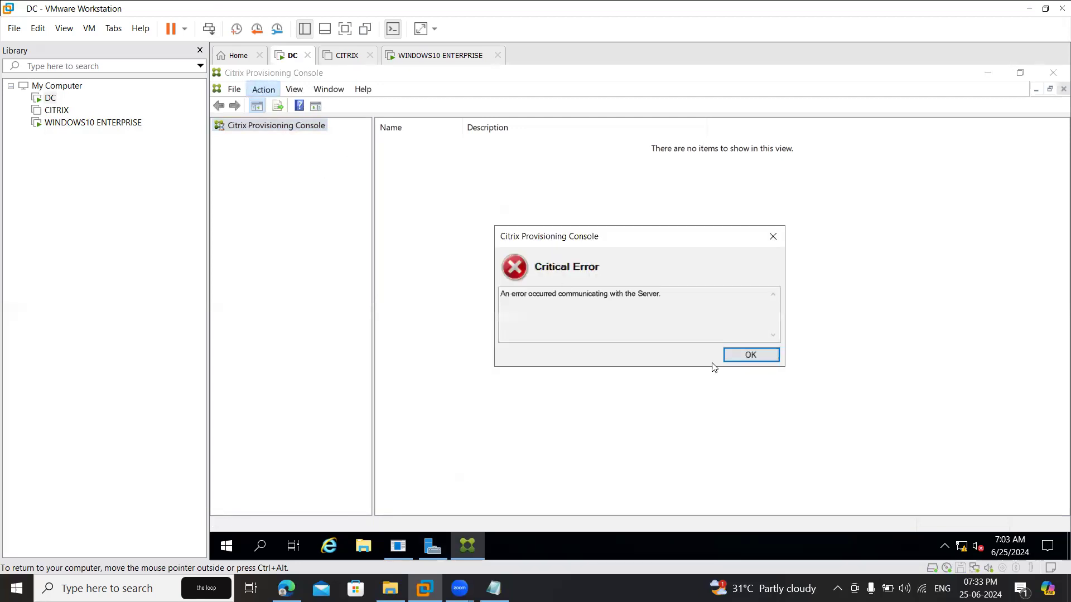
click(747, 355)
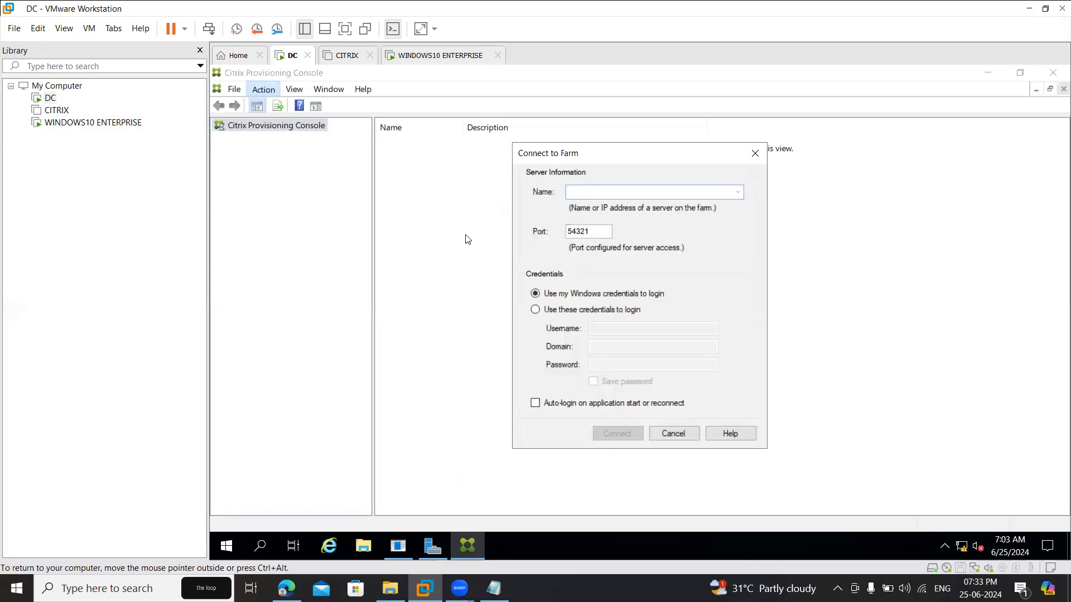
- Accept the Windows 10 privacy settings and continue past the Cortana page in the WINDOWS10 ENTERPRISE VM
click(406, 56)
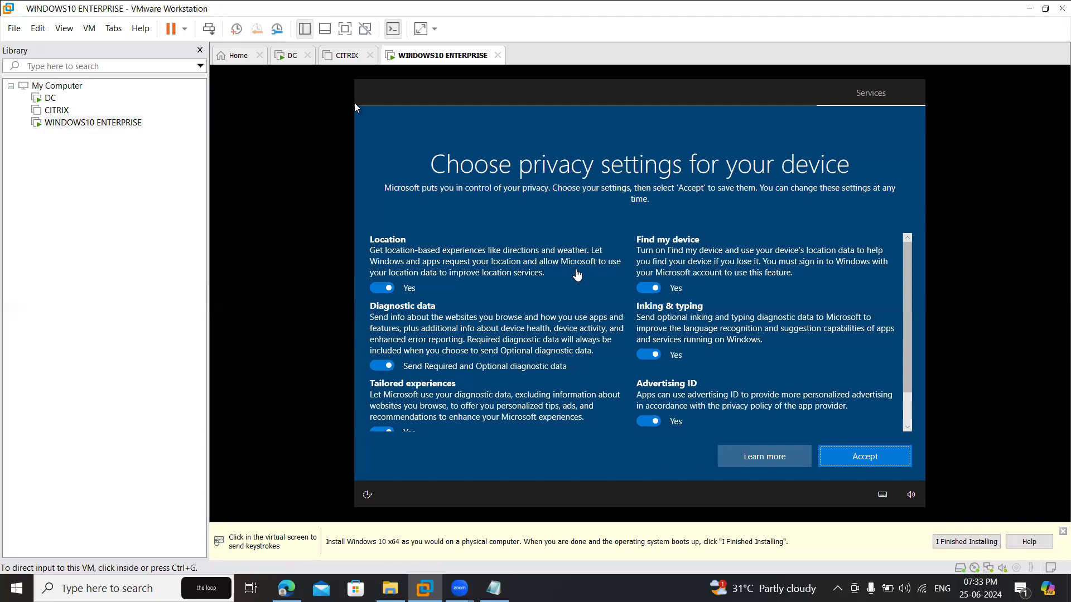
click(355, 103)
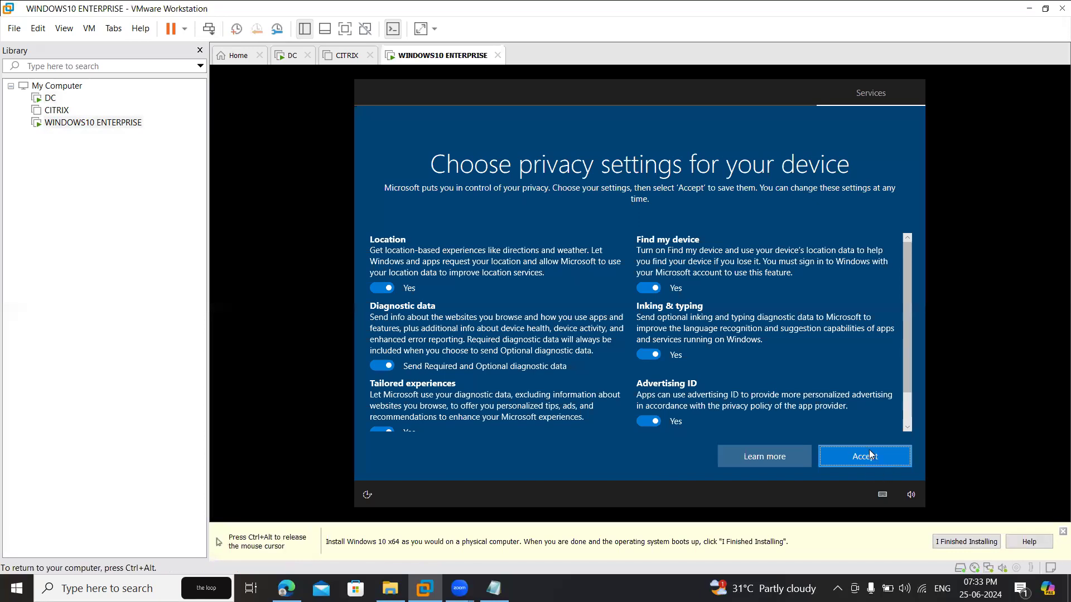
click(869, 452)
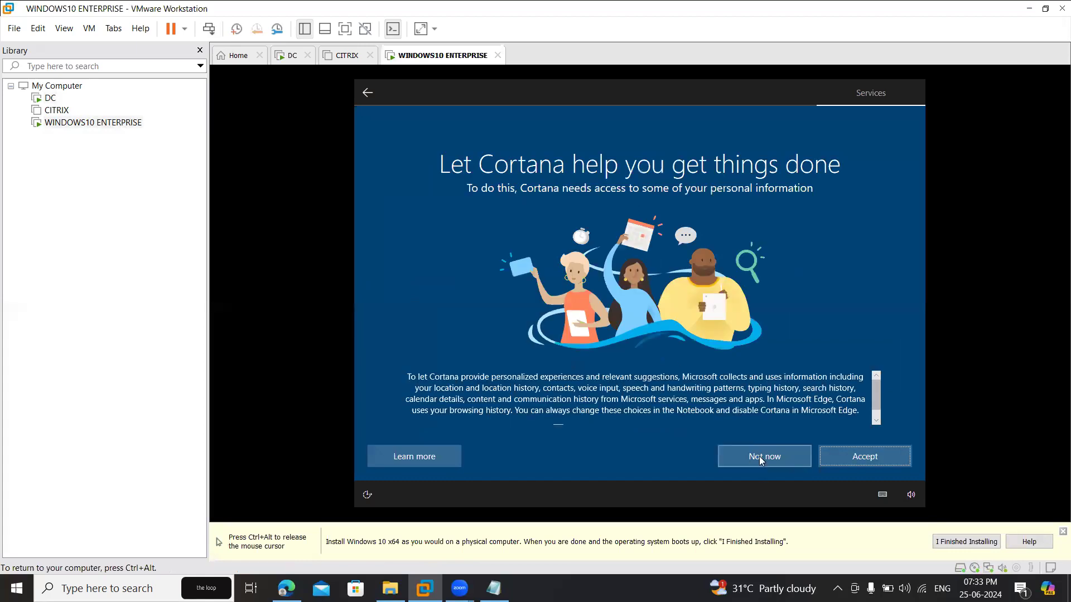
click(872, 462)
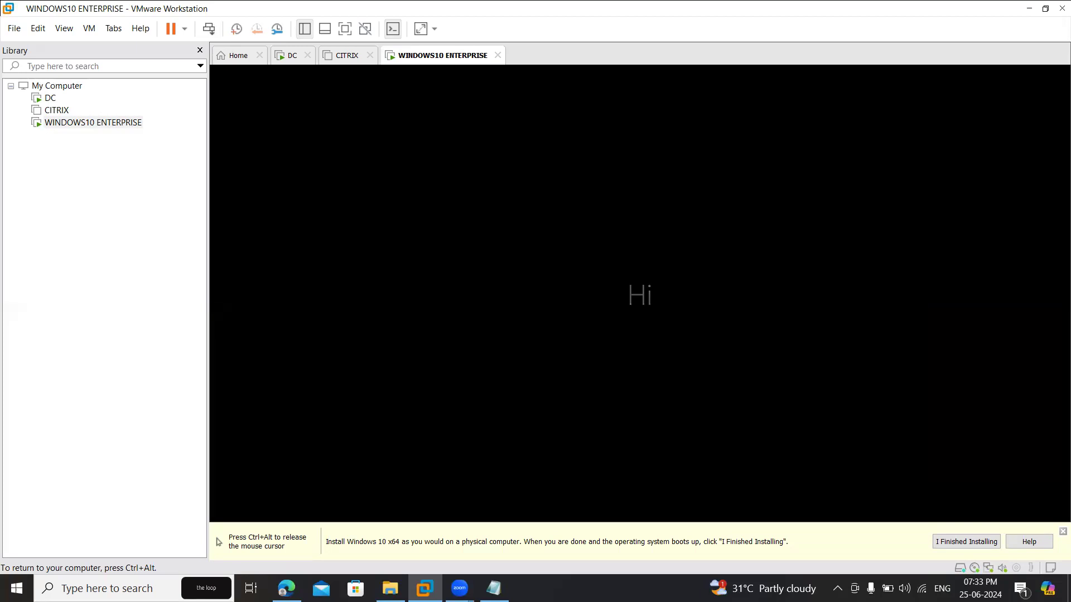
key(ctrl+alt)
key(ctrl+g)
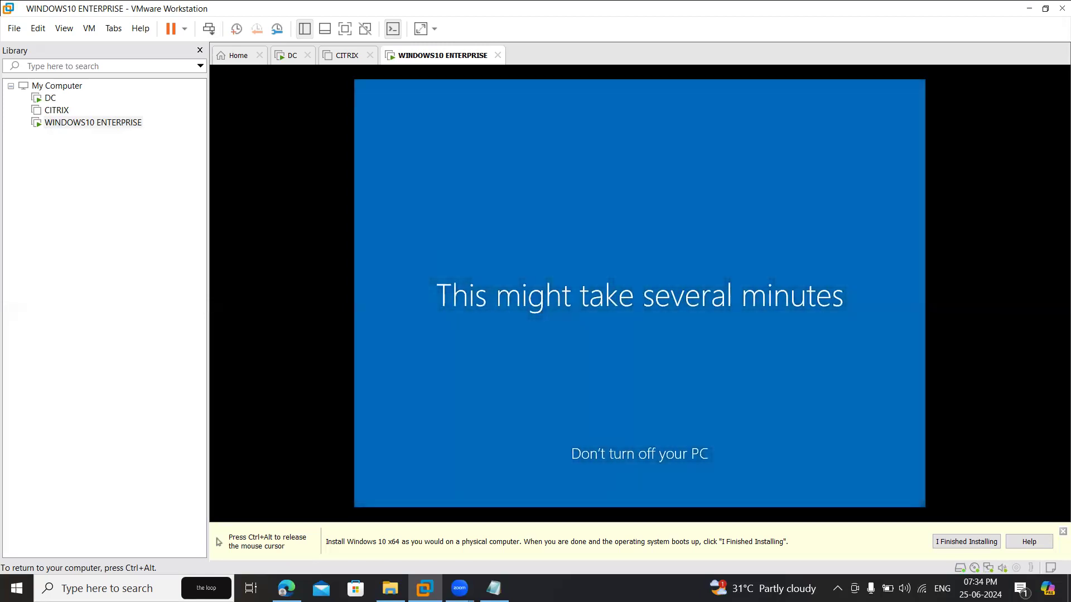
key(ctrl+alt)
click(321, 133)
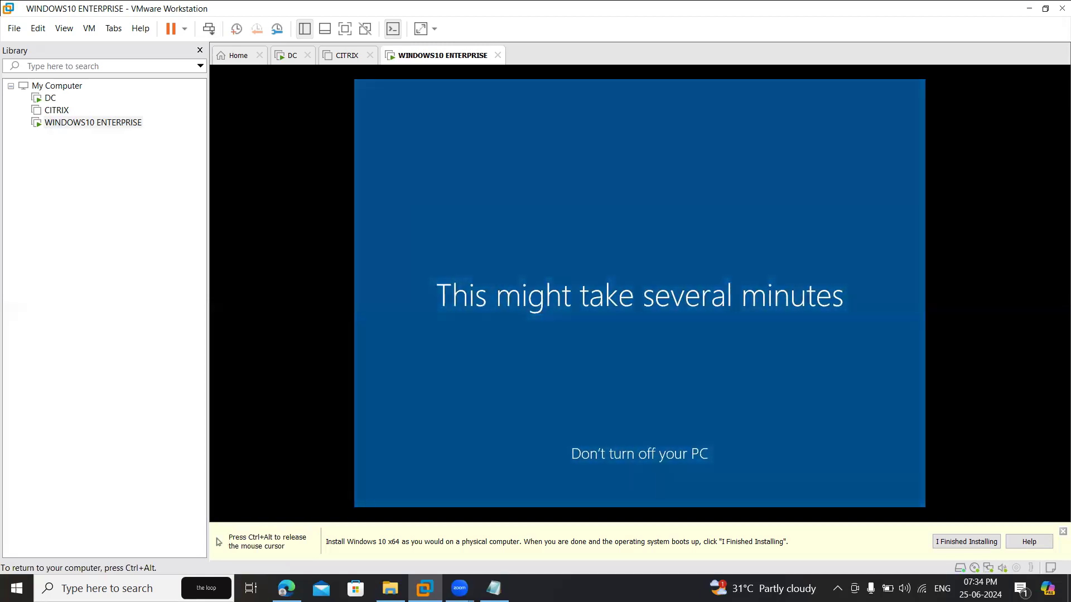
key(ctrl+alt)
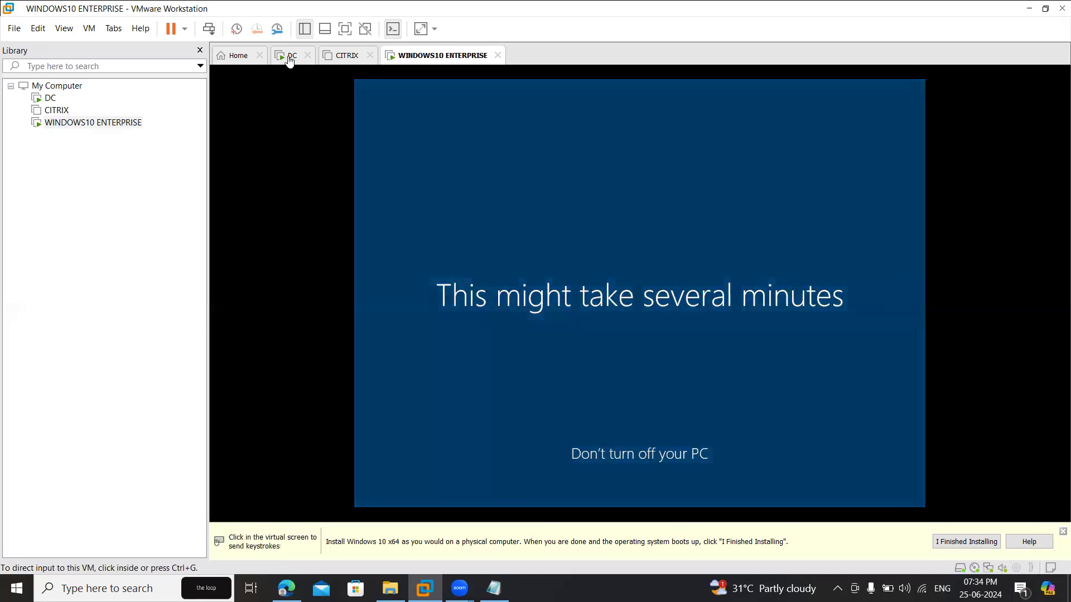
- On the DC machine, launch services.msc from the Run dialog
click(290, 56)
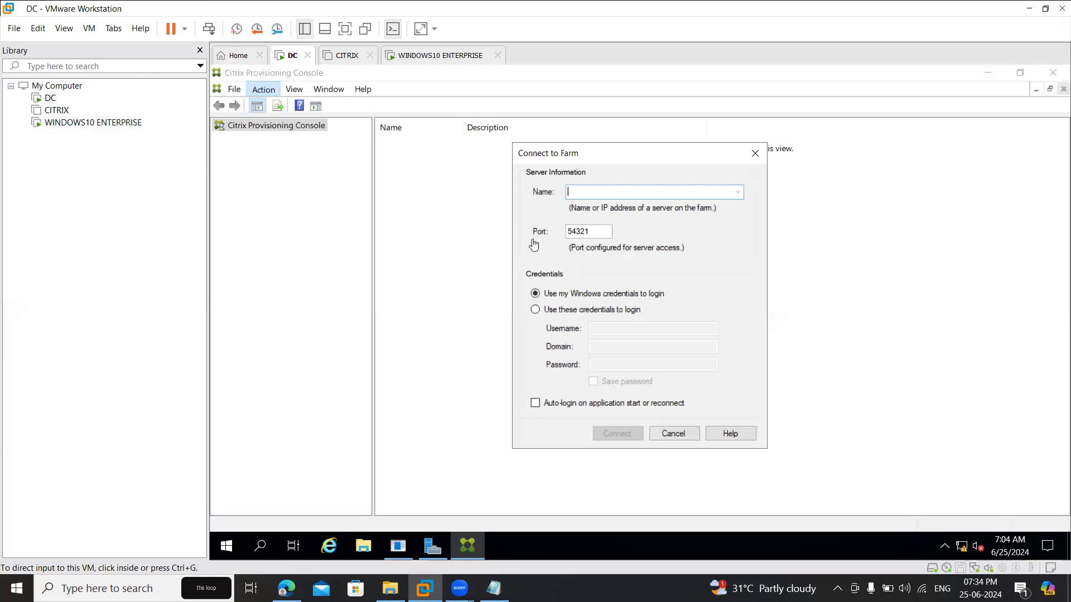
click(223, 544)
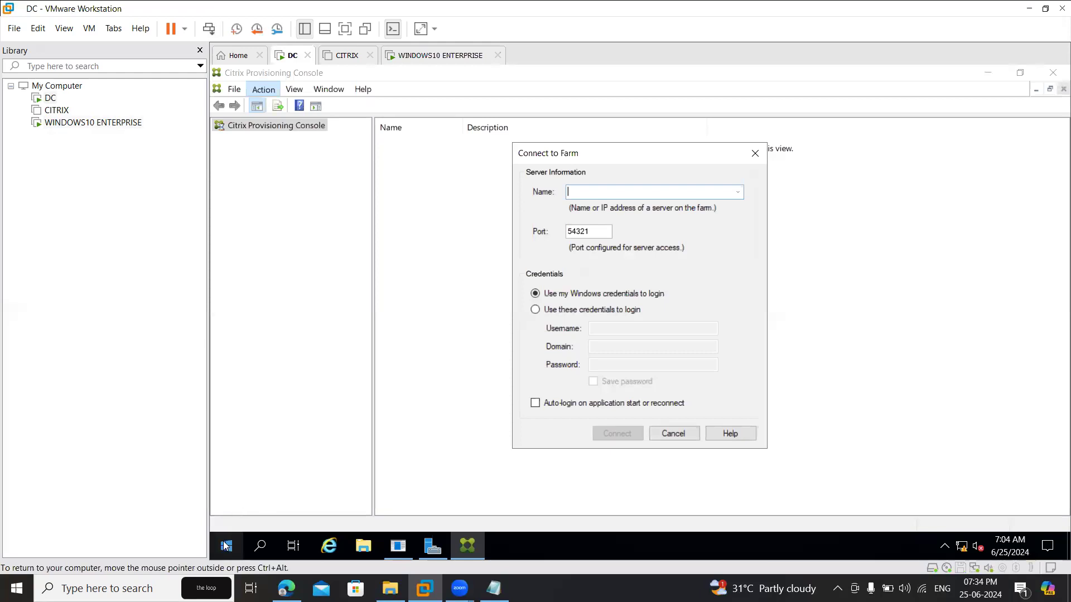
right_click(225, 546)
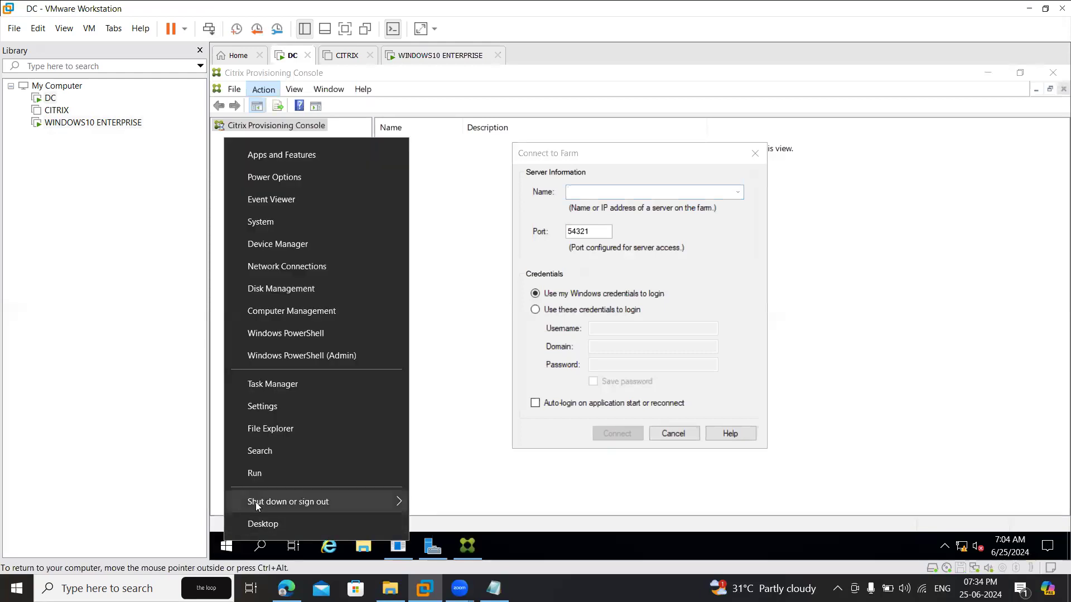
click(263, 480)
text(services.msc)
key(Return)
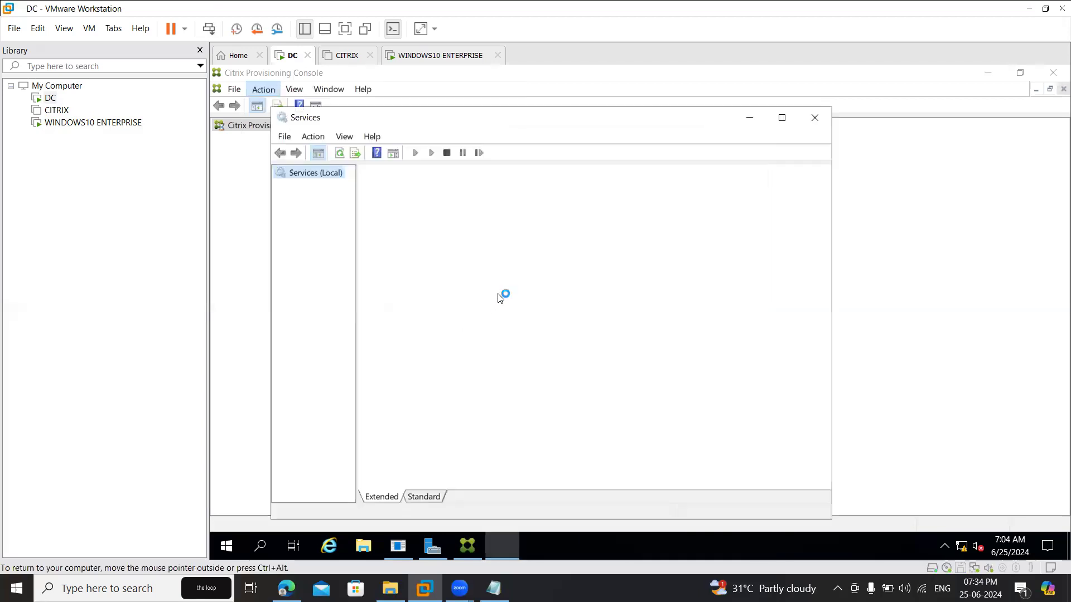
- Start the Citrix PVS Soap Server service in the maximized Services window
click(545, 300)
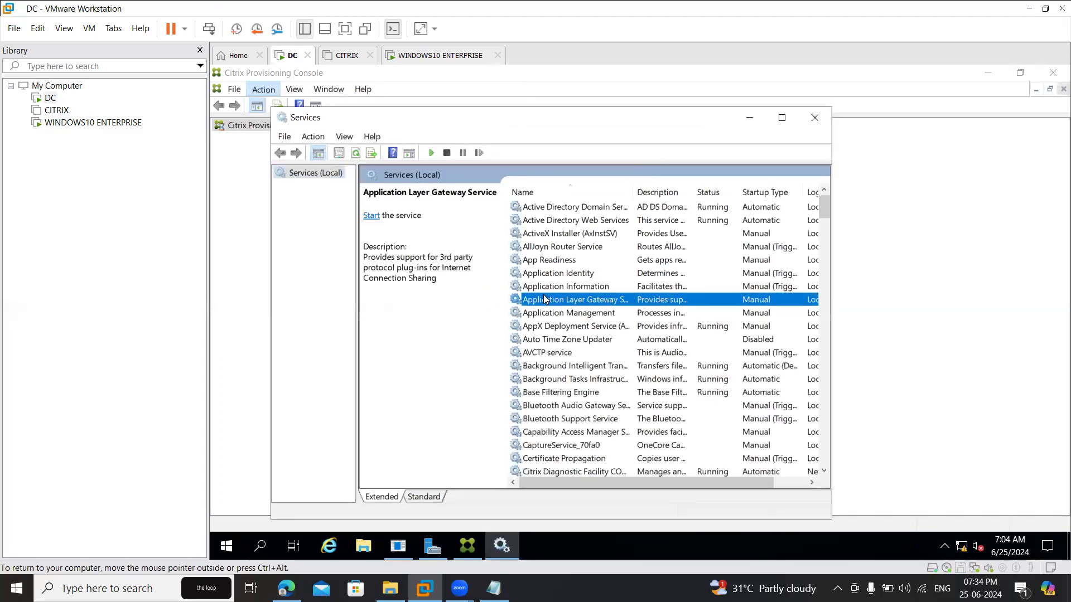
key(c)
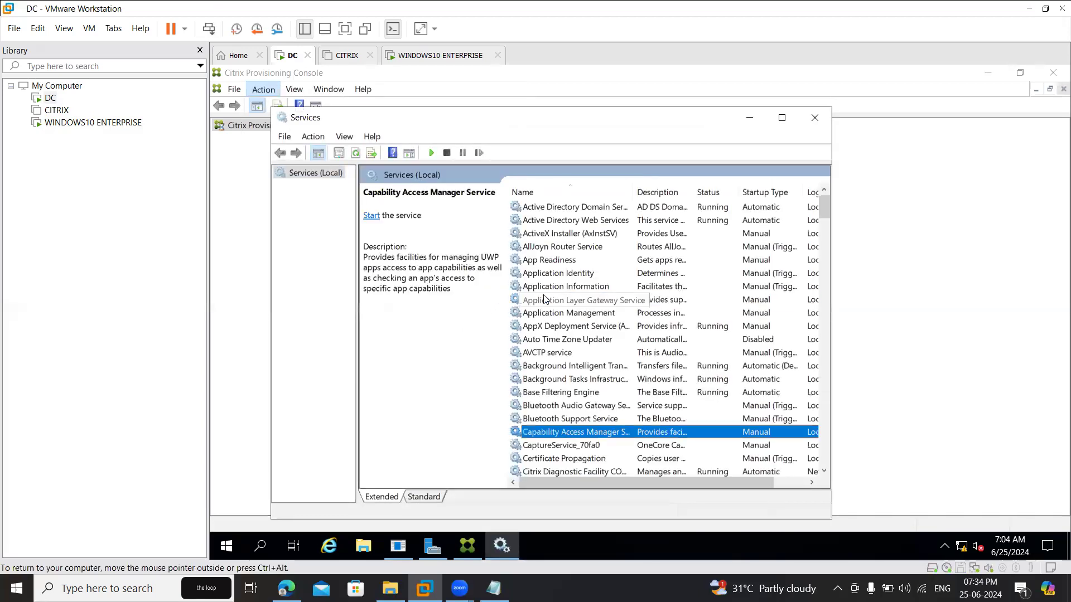
click(781, 118)
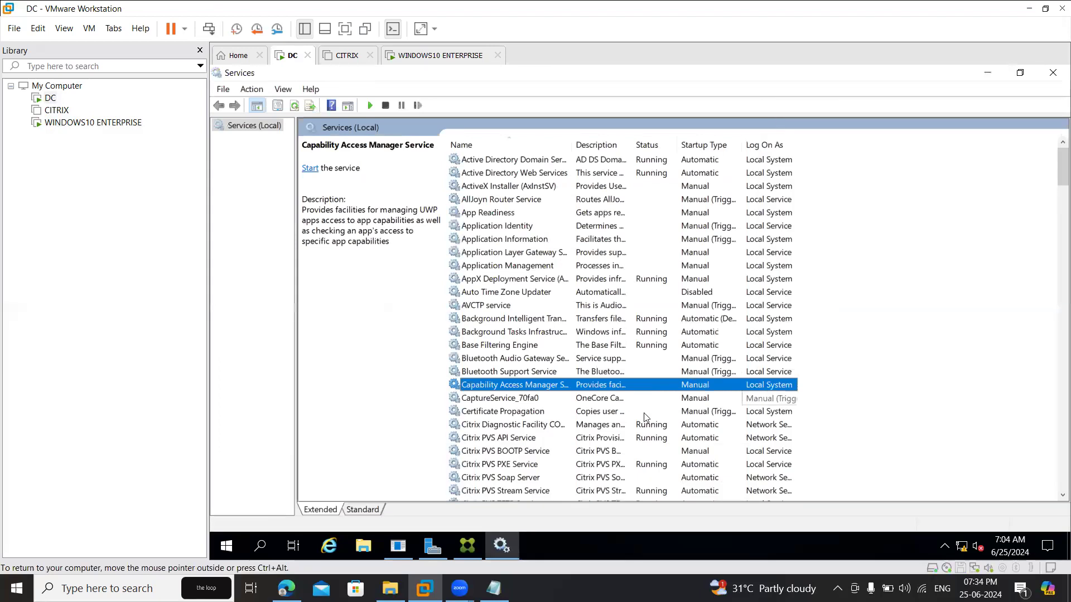
click(495, 439)
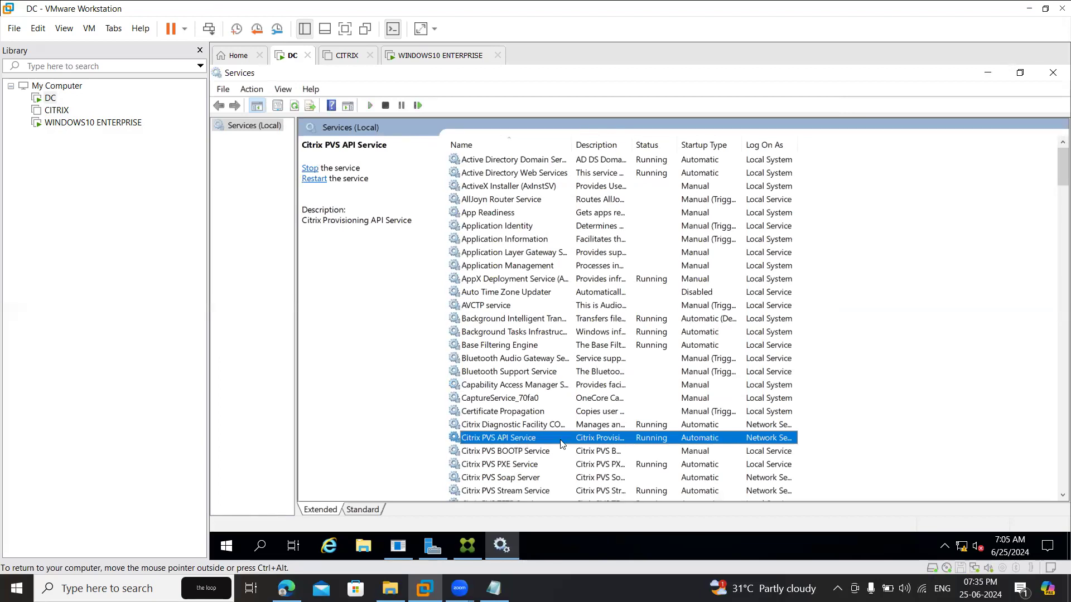
drag(1056, 495, 1055, 497)
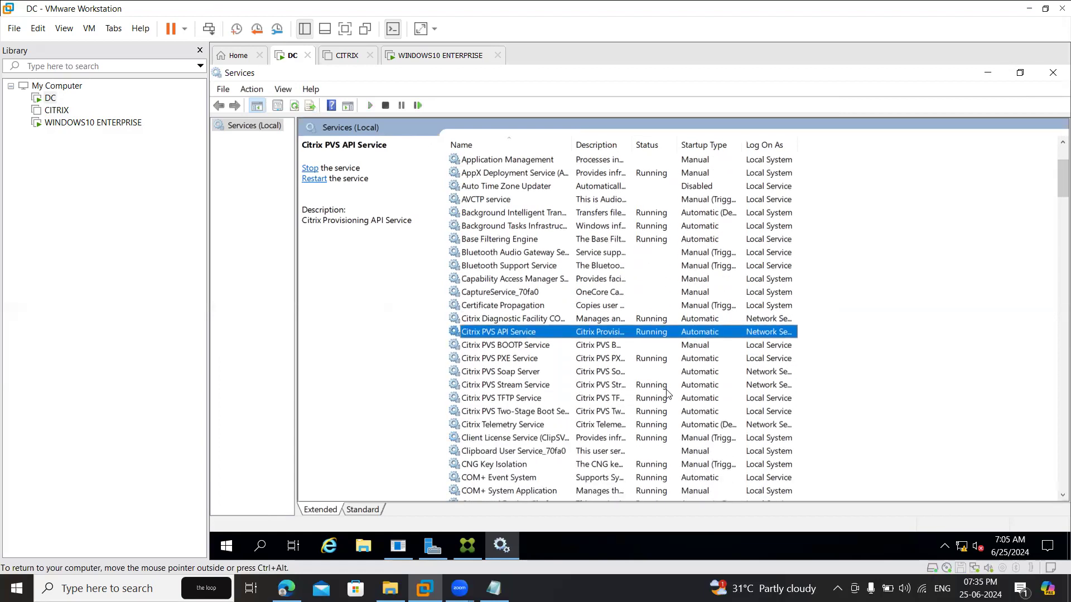
click(549, 372)
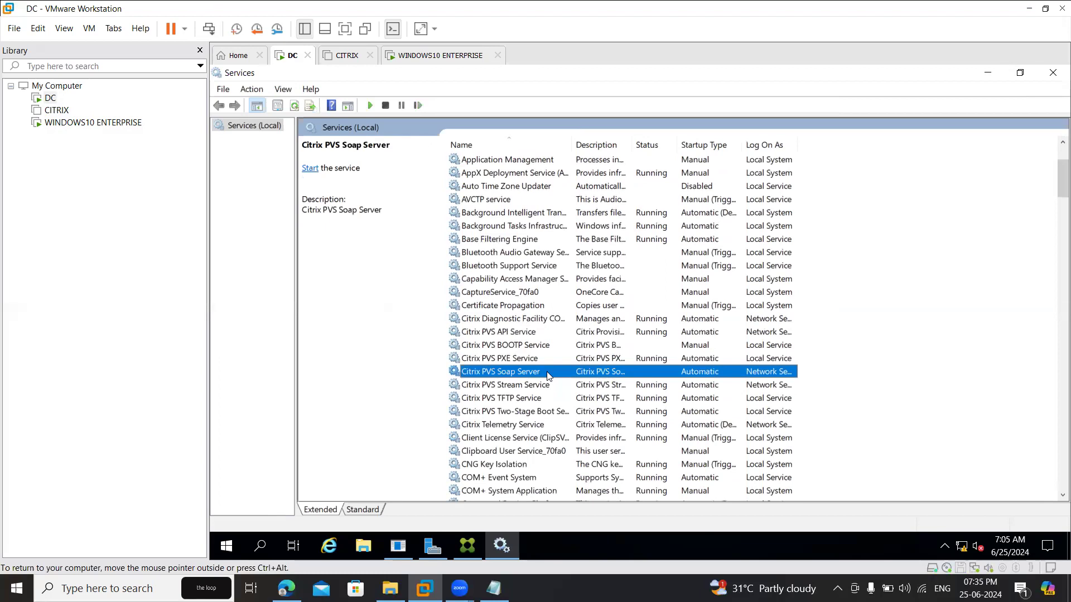
click(311, 169)
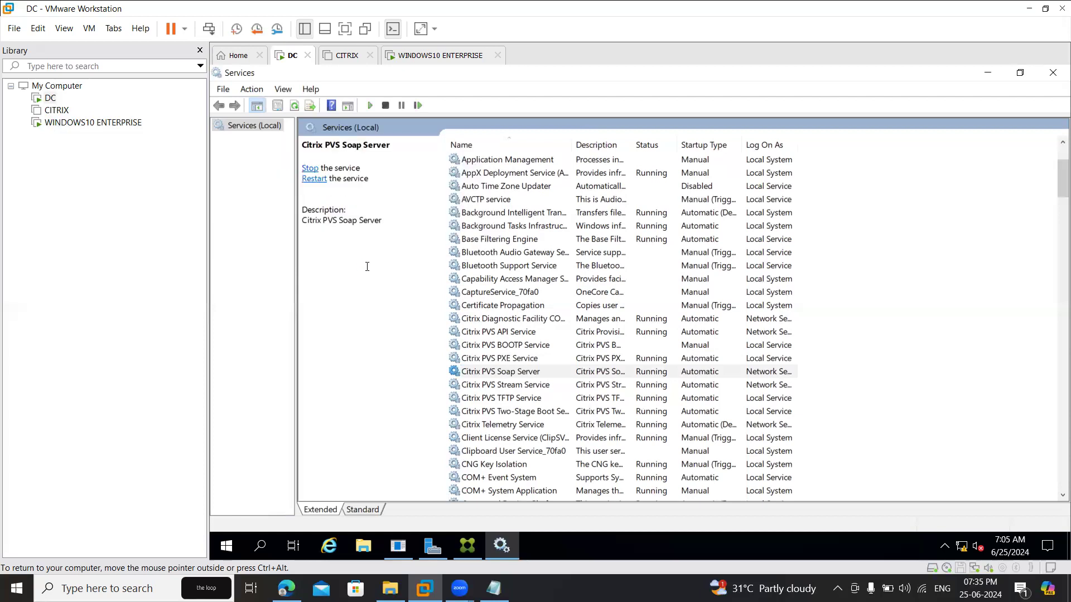
- Check the SQL Server (SQLEXPRESS) and SQL Server Agent (SQLEXPRESS) services
click(500, 345)
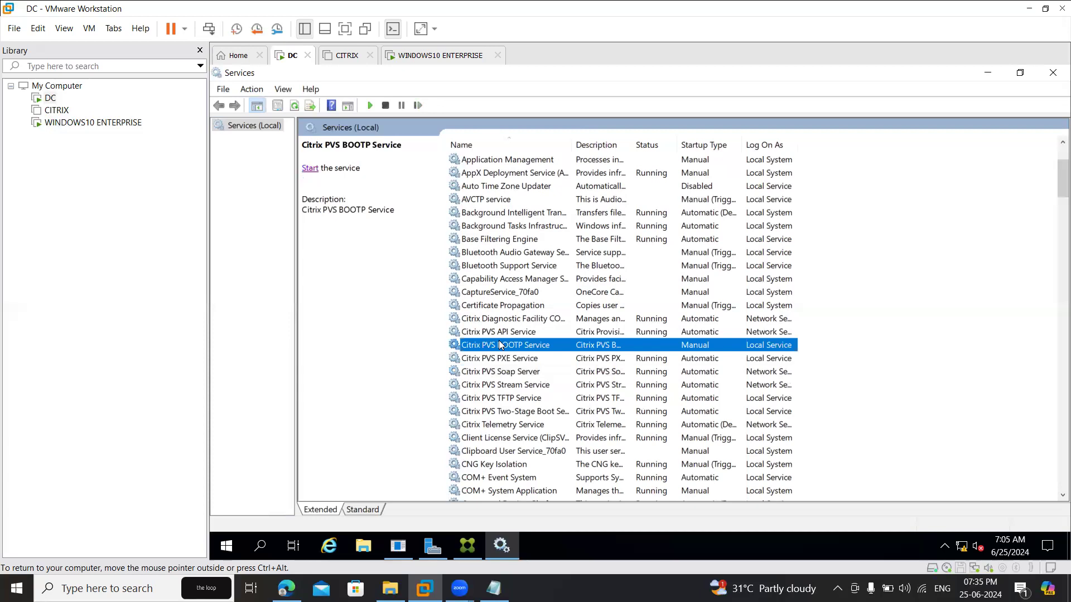
text(sql)
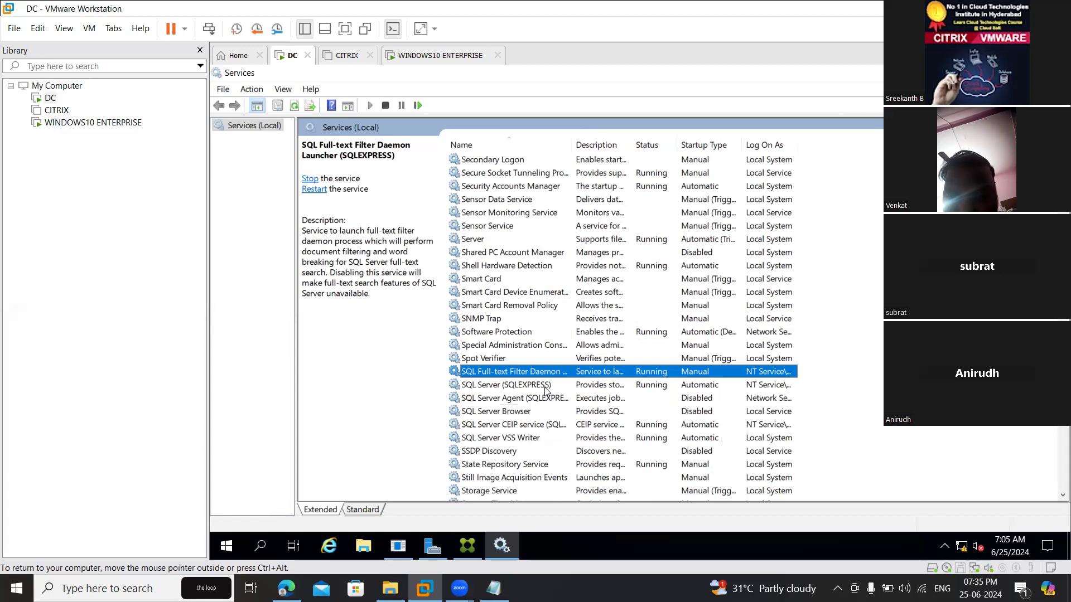
key(Down)
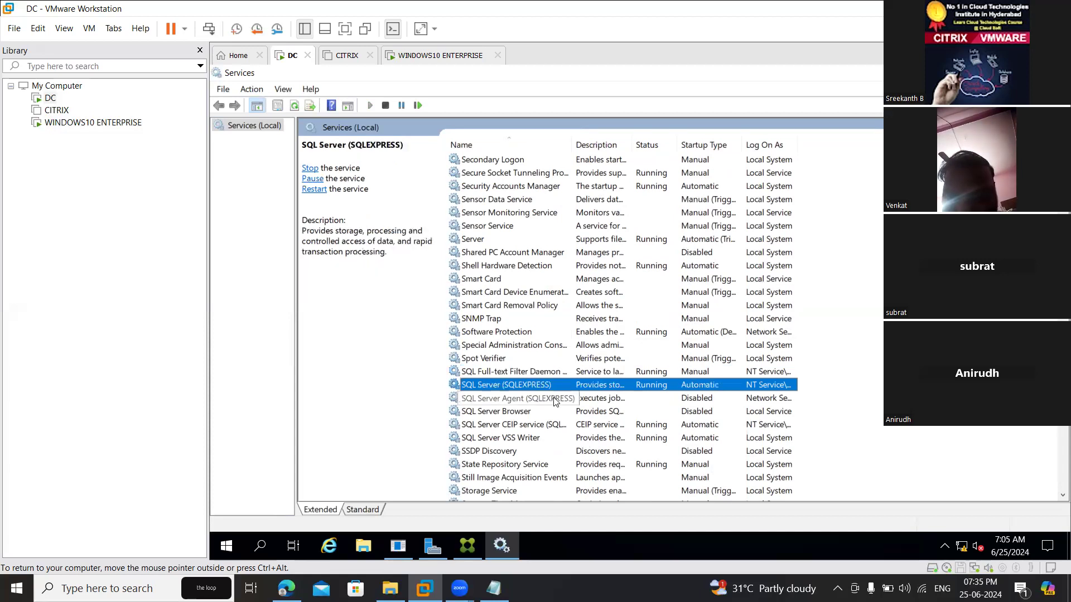
key(Down)
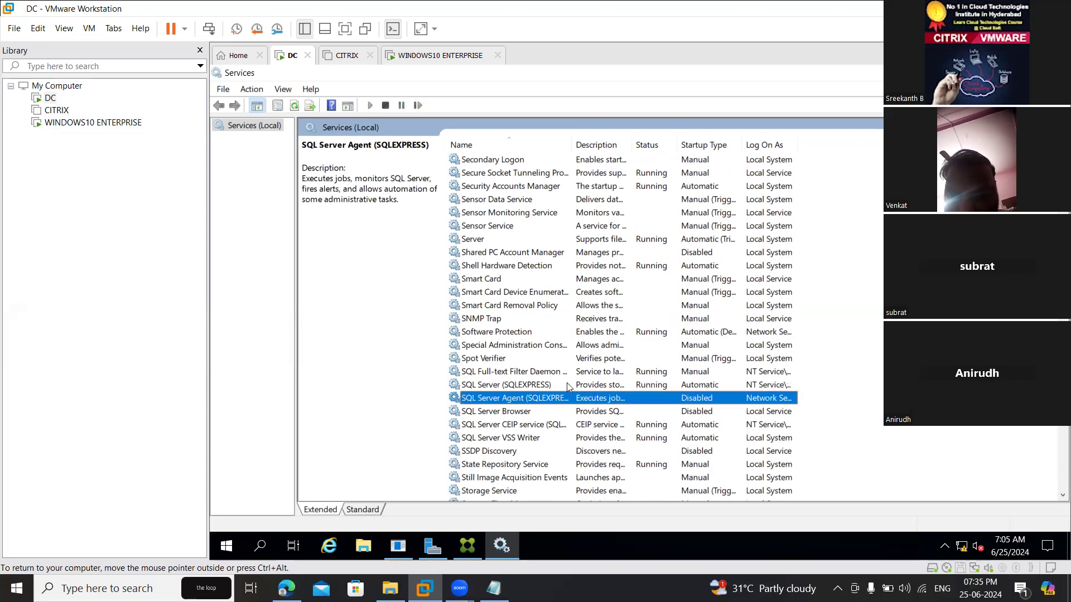
click(510, 388)
- Connect the Citrix Provisioning Console to the farm server 'localhost'
click(465, 544)
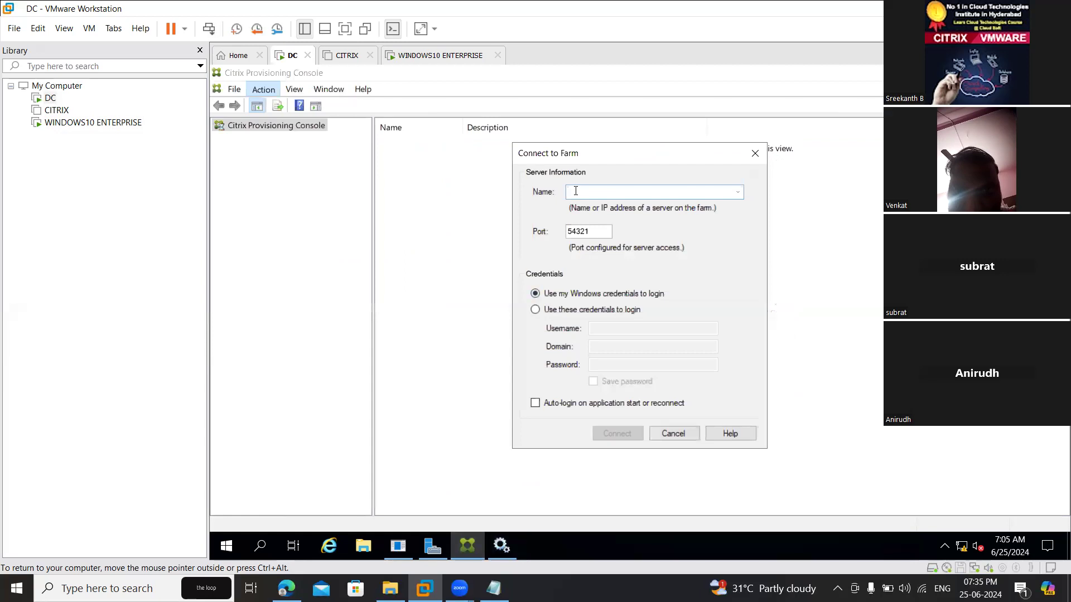
click(575, 191)
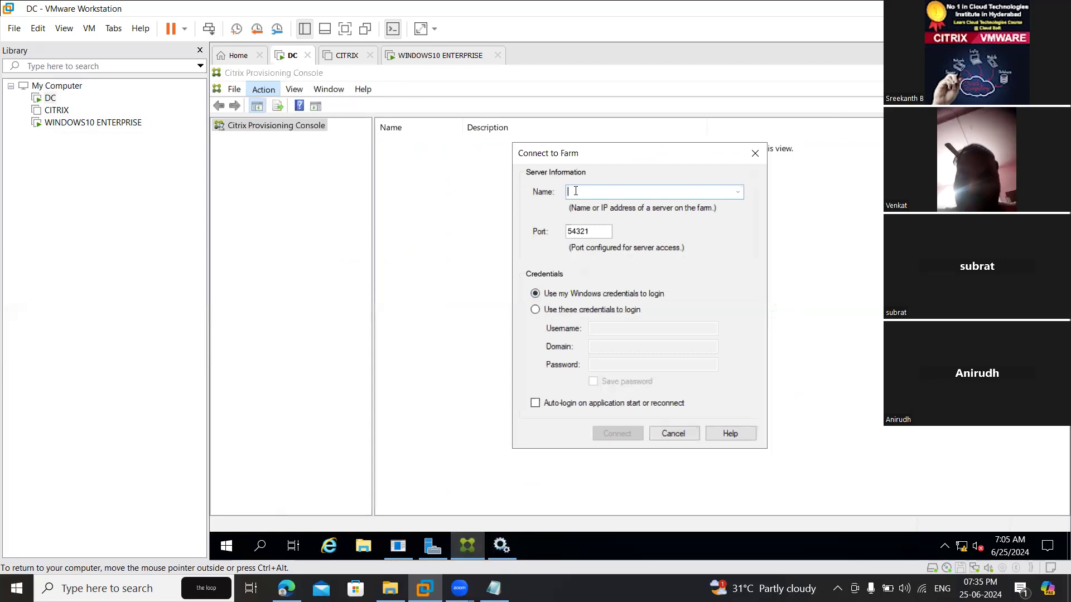
text(localhost)
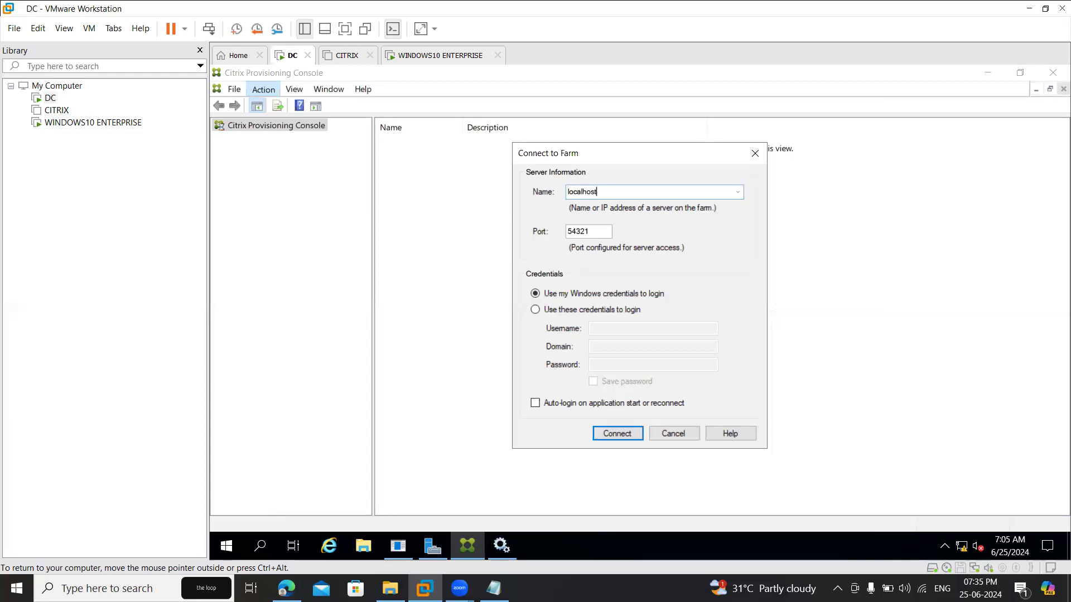
click(615, 432)
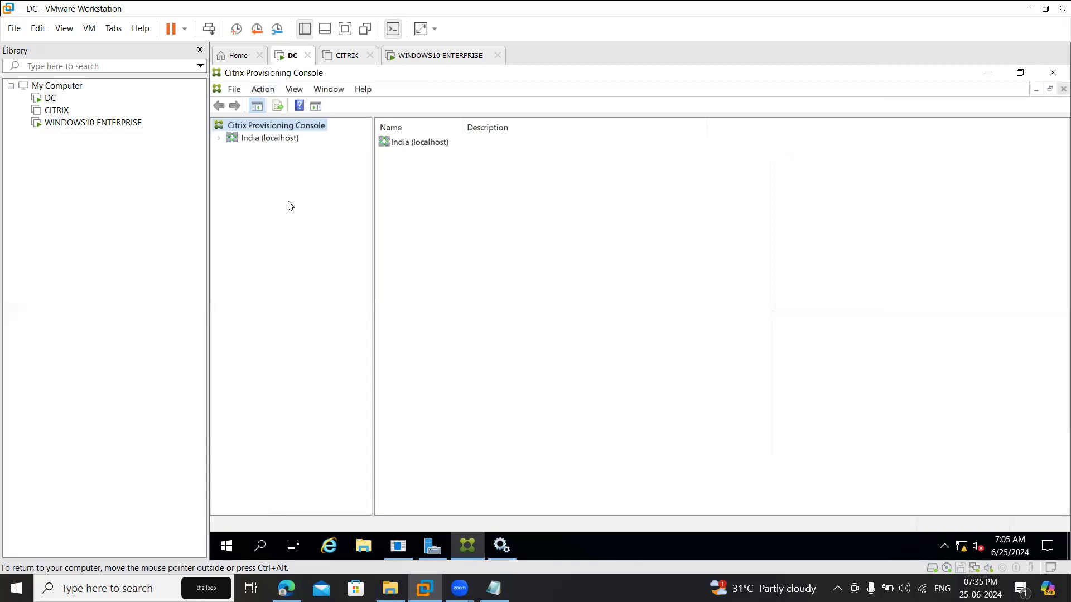
- Point the WINDOWS10 ENTERPRISE VM's CD/DVD drive at the VMware-tools-windows-12.4.0-23259341 ISO
click(432, 60)
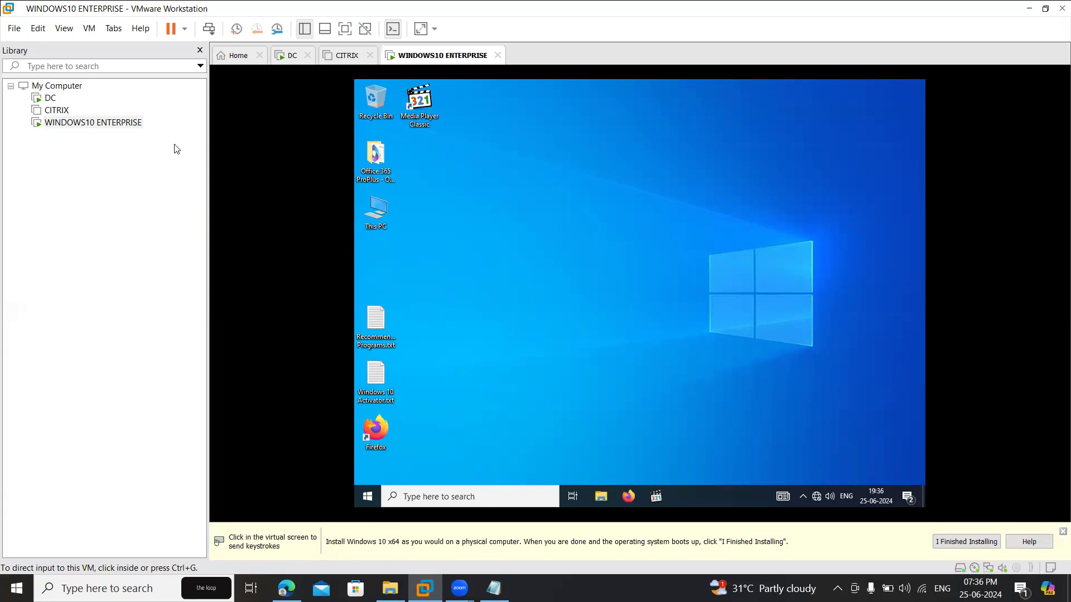
click(89, 28)
click(131, 190)
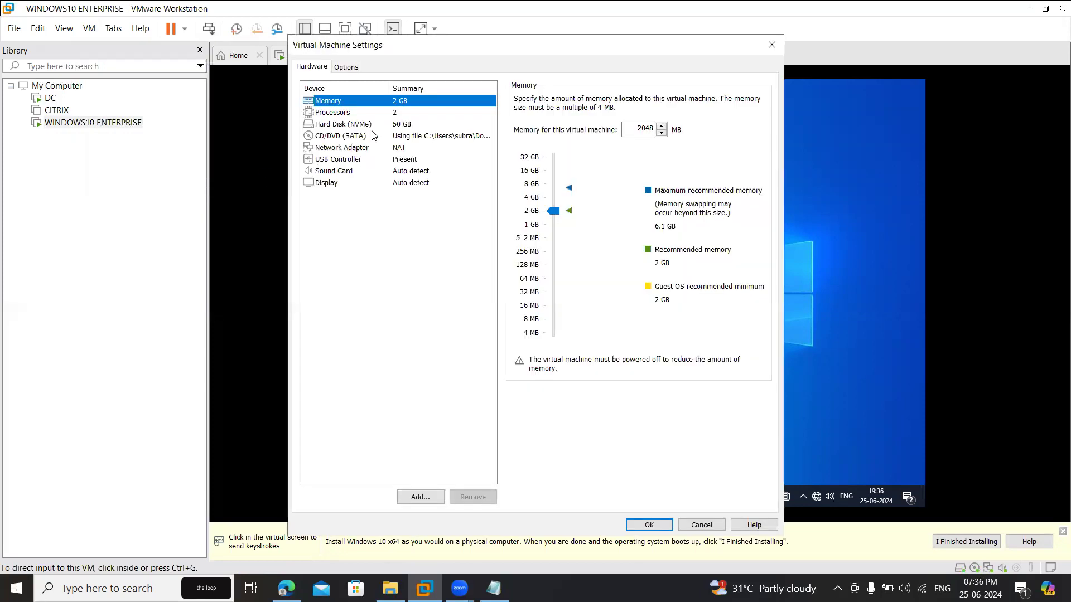
click(373, 136)
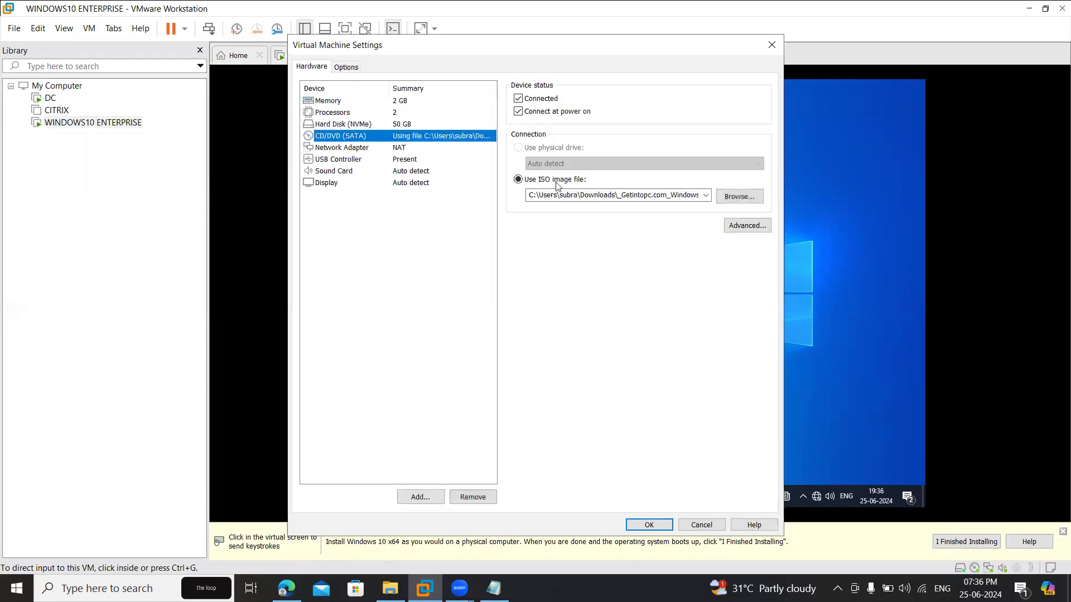
click(738, 199)
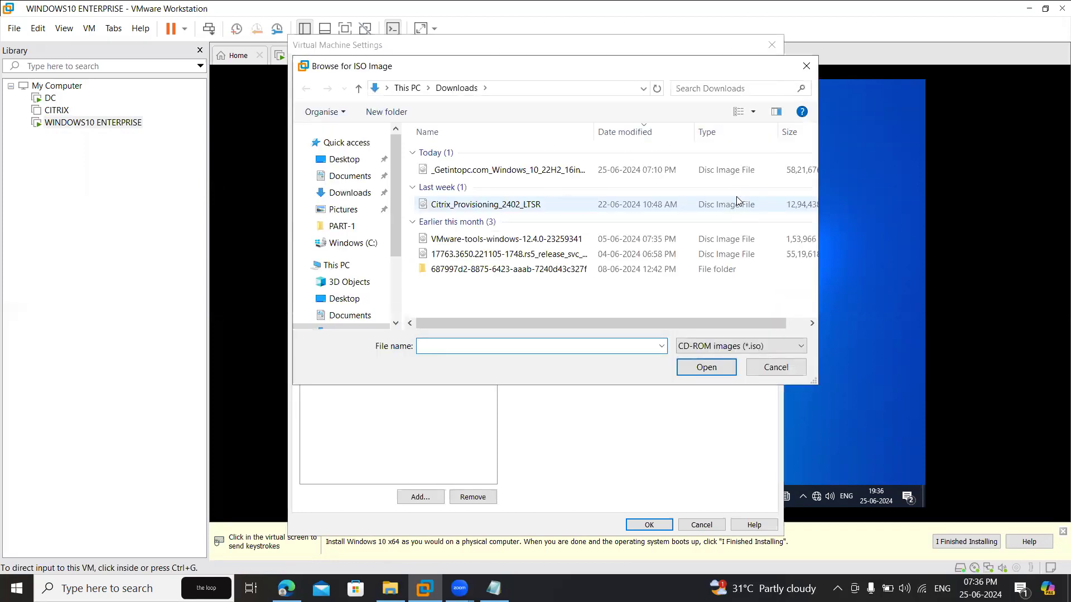
click(550, 245)
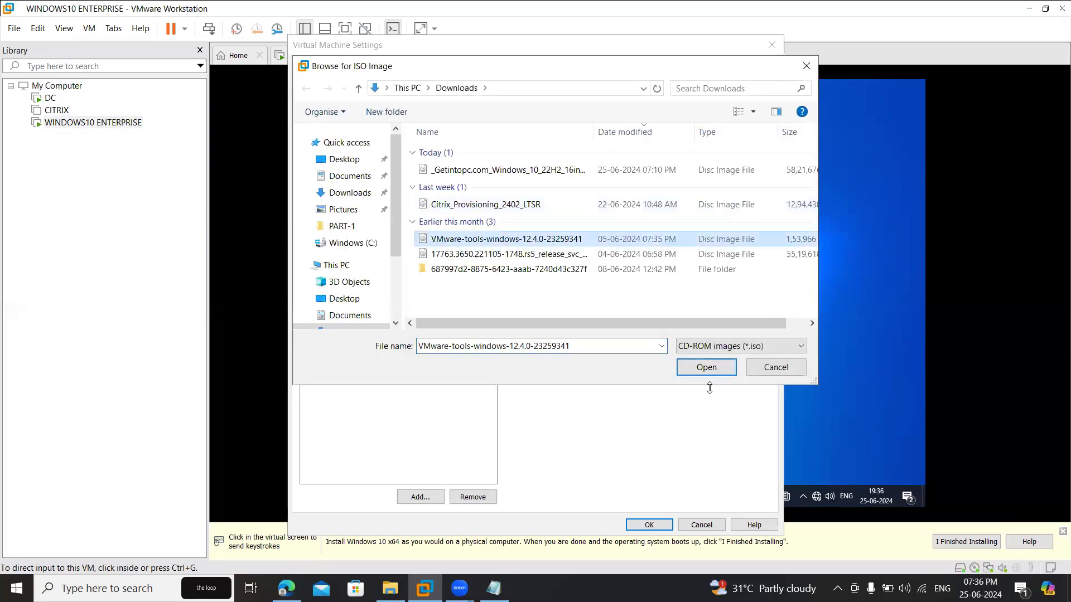
click(707, 368)
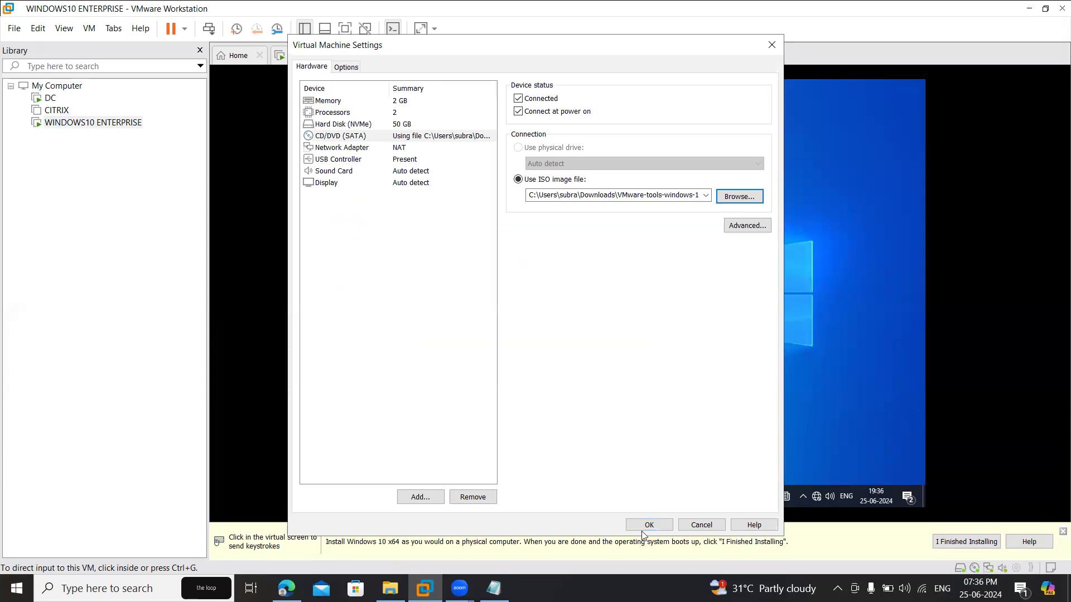
click(648, 526)
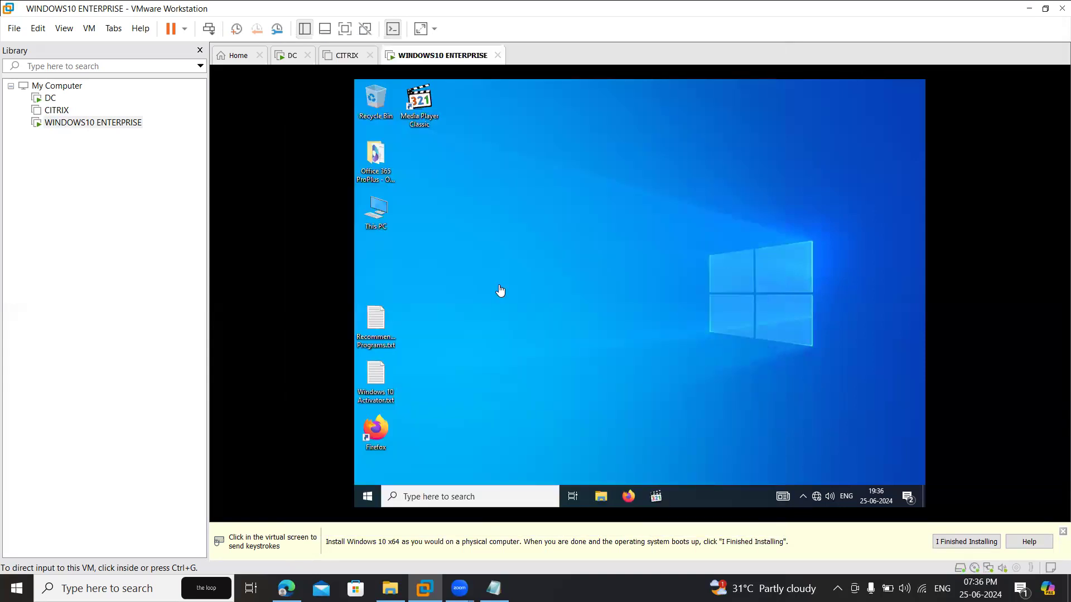
- Refresh the guest desktop and open File Explorer to This PC
click(500, 288)
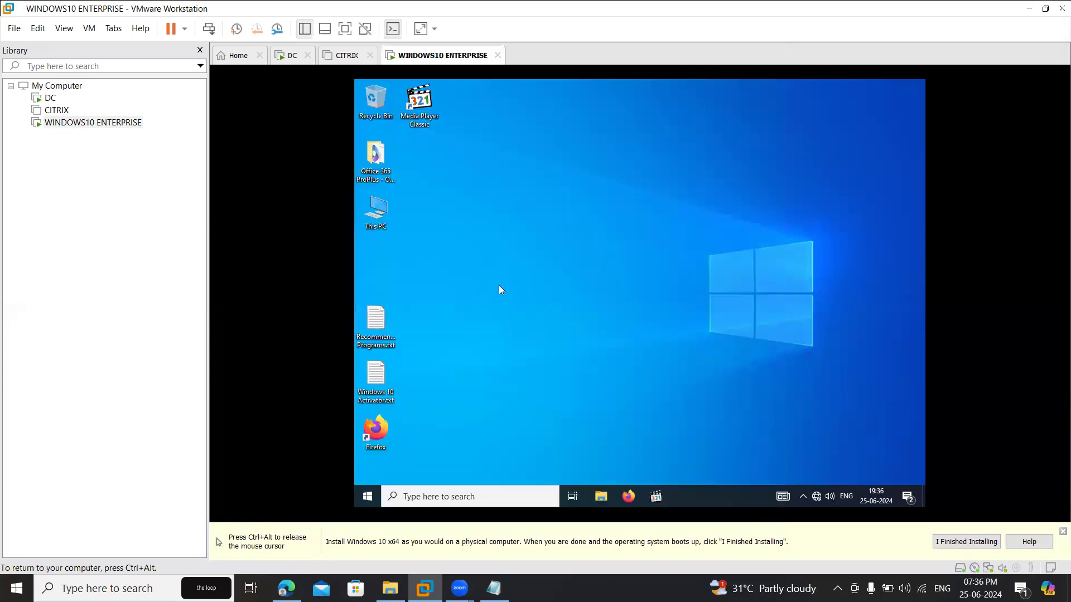
right_click(569, 340)
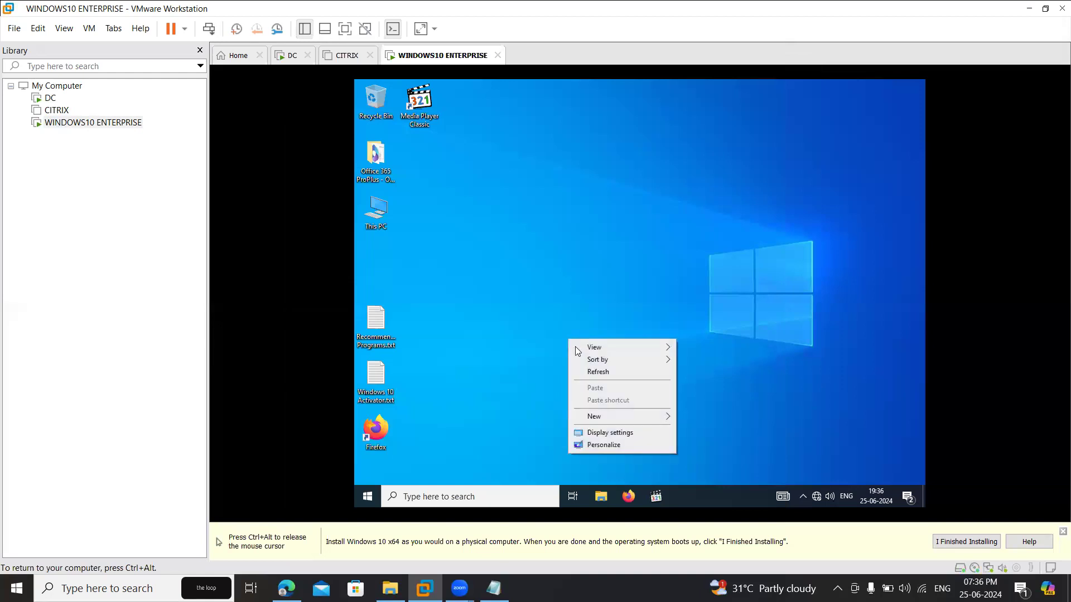
click(596, 373)
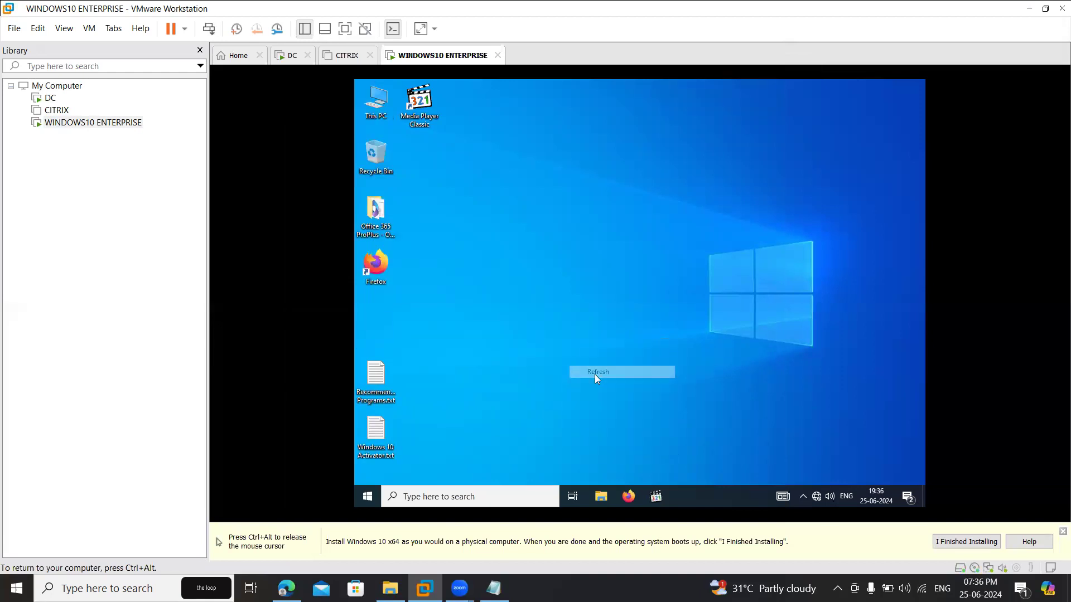
click(605, 489)
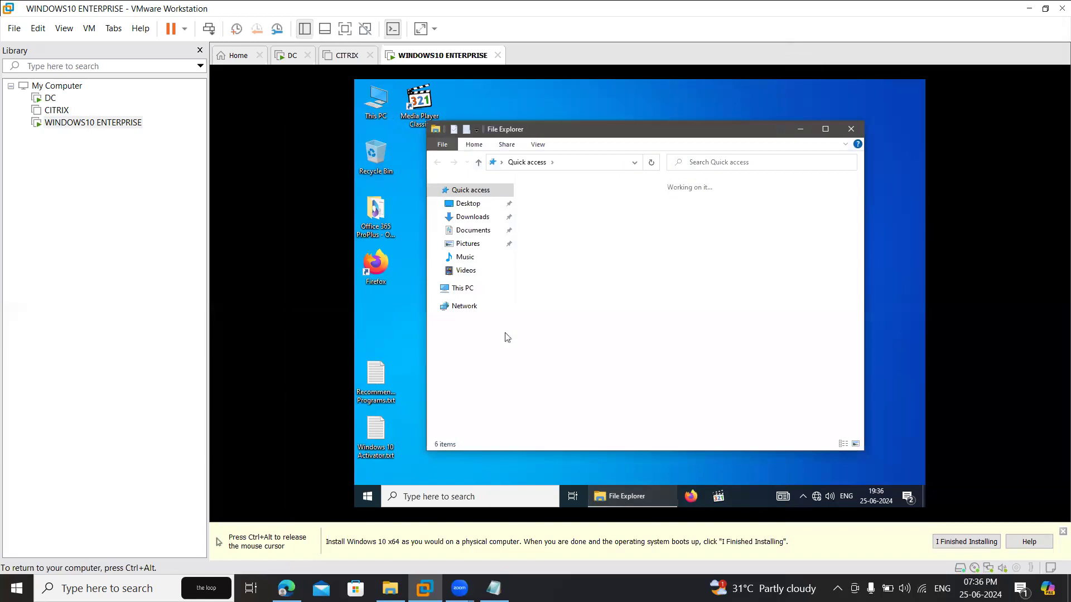
click(462, 288)
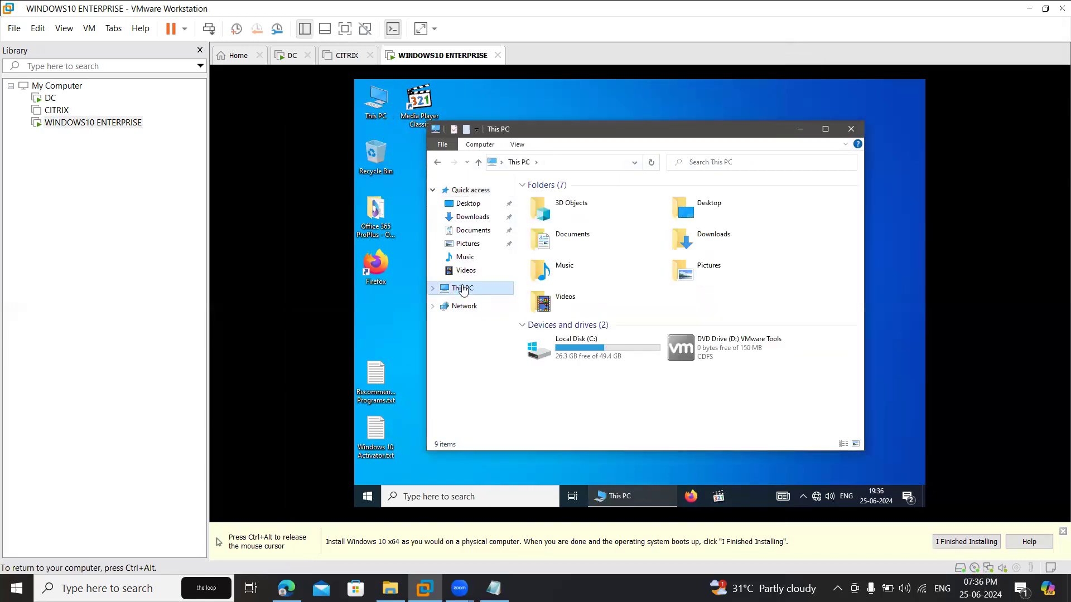
- Open the DVD Drive (D:) VMware Tools disc and bring up setup64.exe's actions
click(749, 351)
right_click(748, 348)
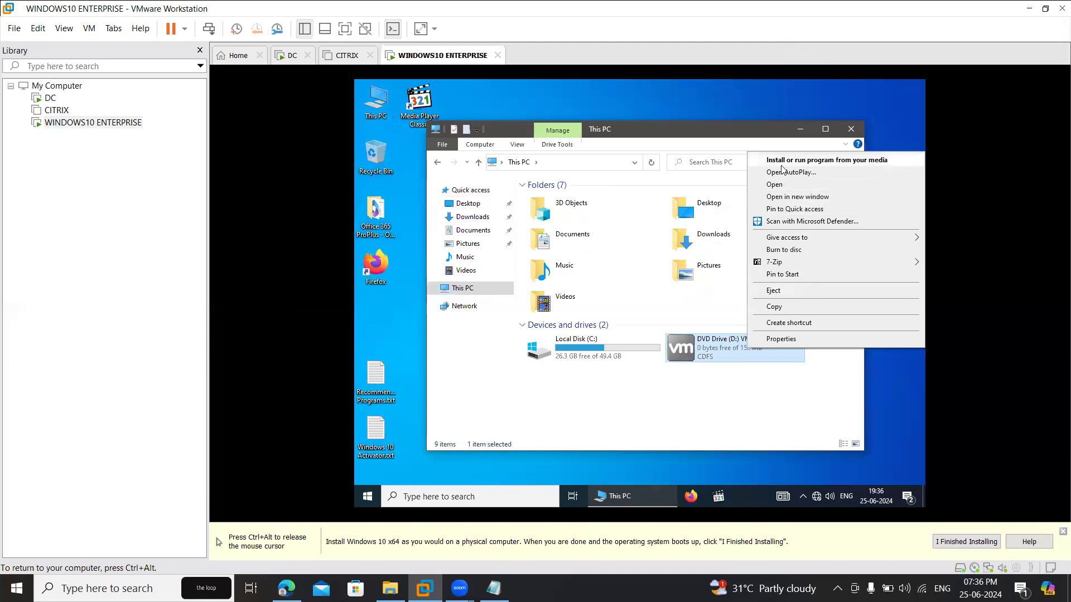
click(781, 185)
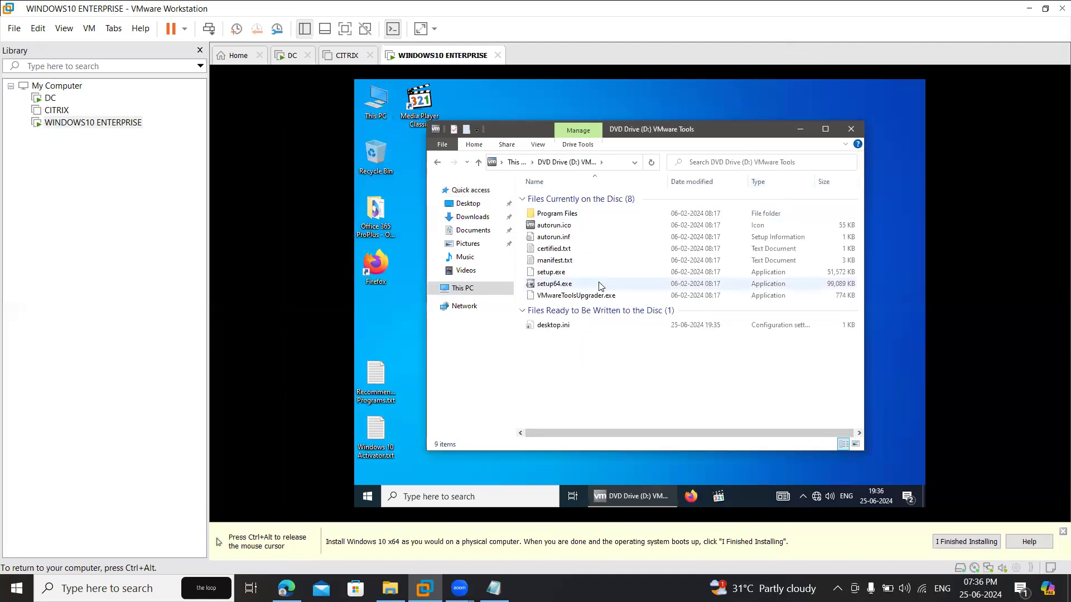
click(583, 285)
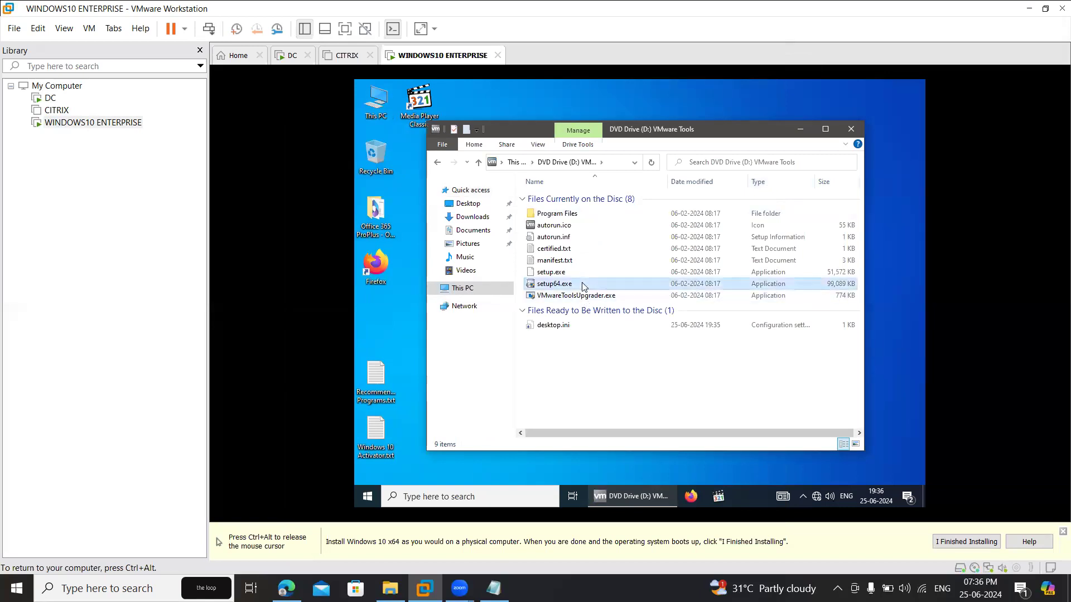
right_click(583, 286)
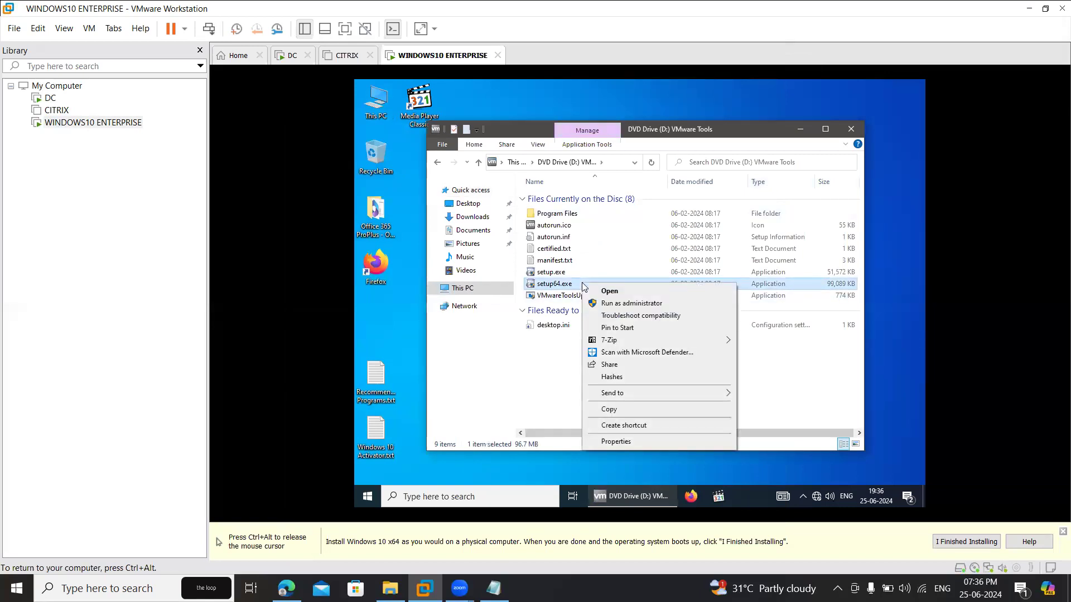
- Run setup64.exe as administrator, approve the UAC prompt, and dismiss the AutoPlay notification
click(621, 304)
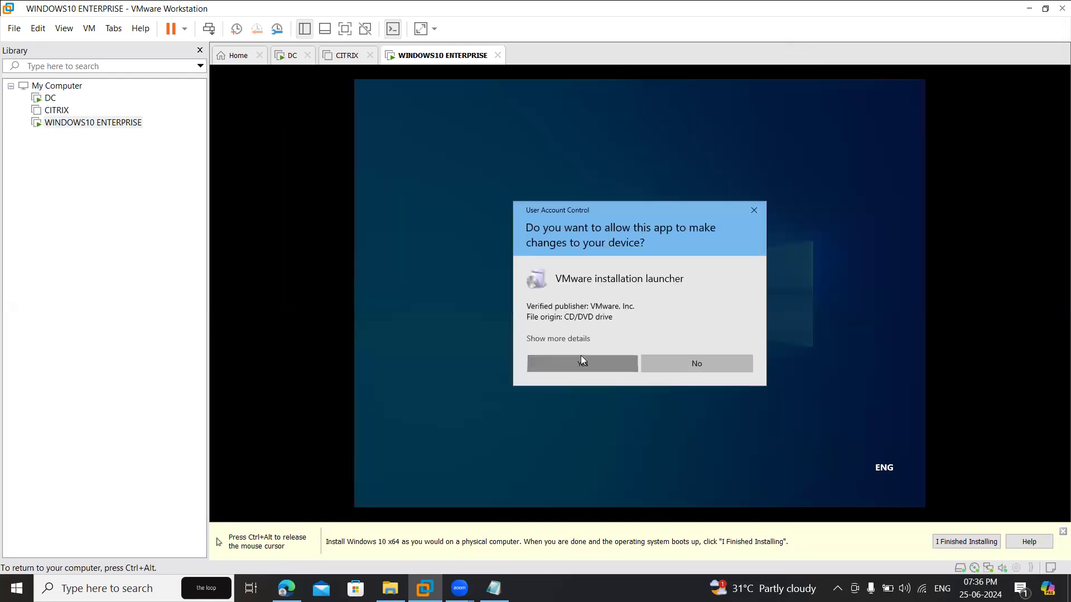
click(580, 356)
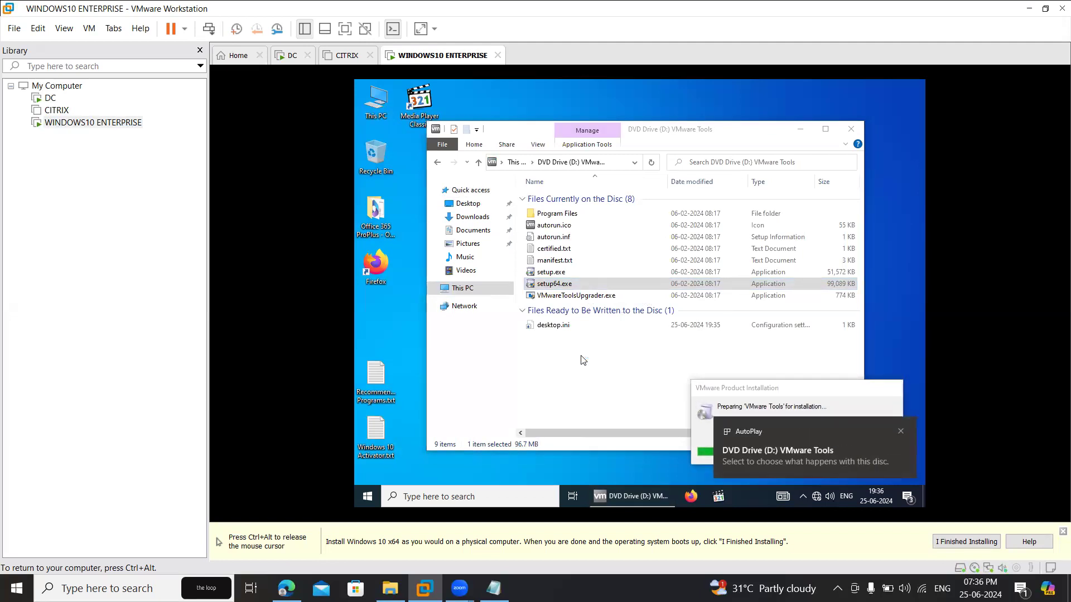
click(901, 433)
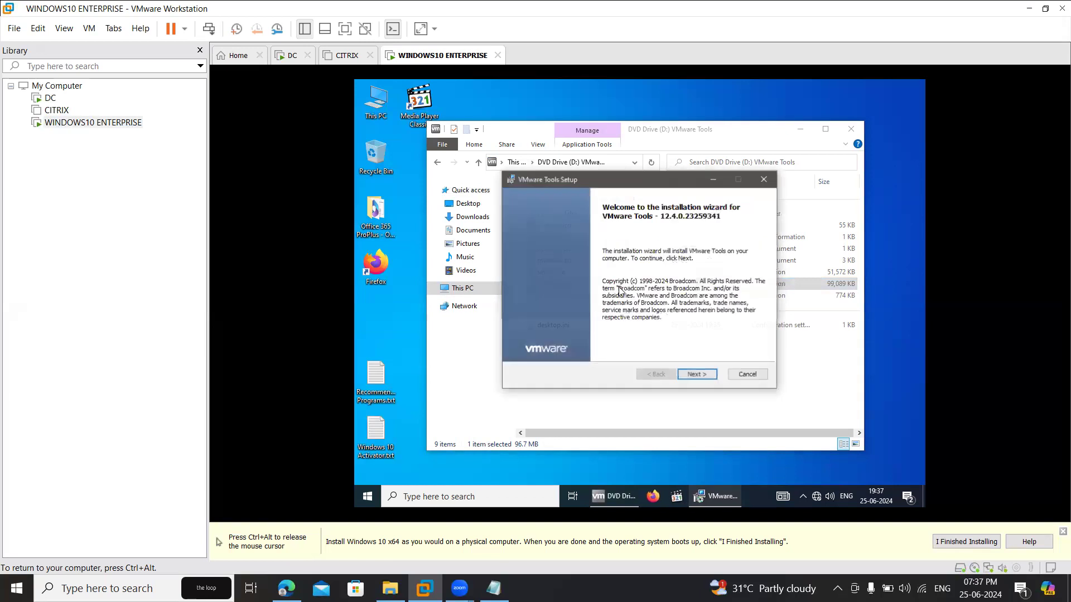
- Install VMware Tools using the Typical setup type
click(692, 377)
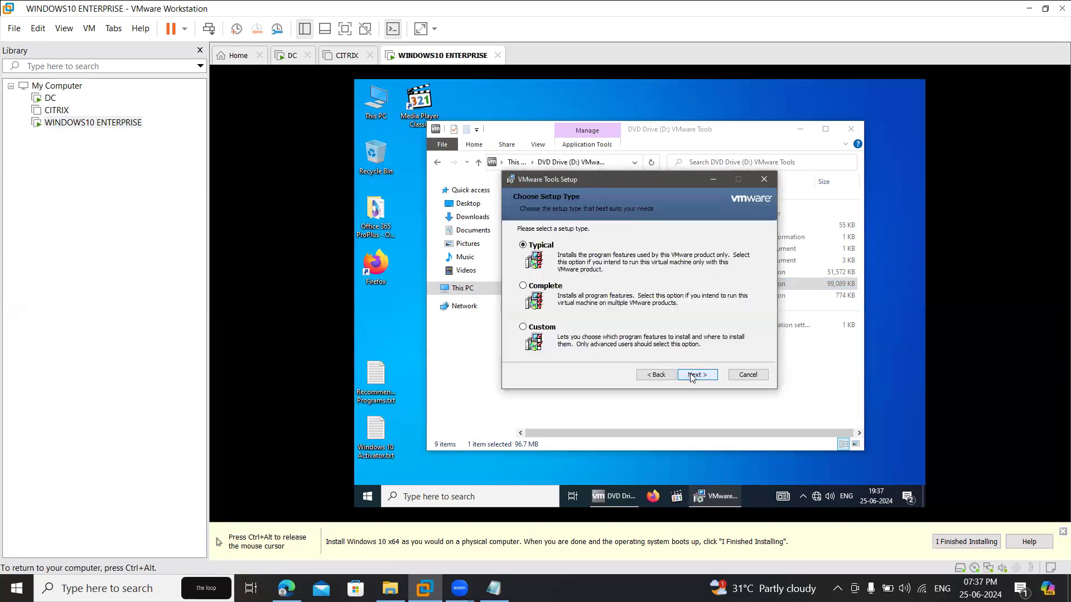
click(691, 376)
click(691, 376)
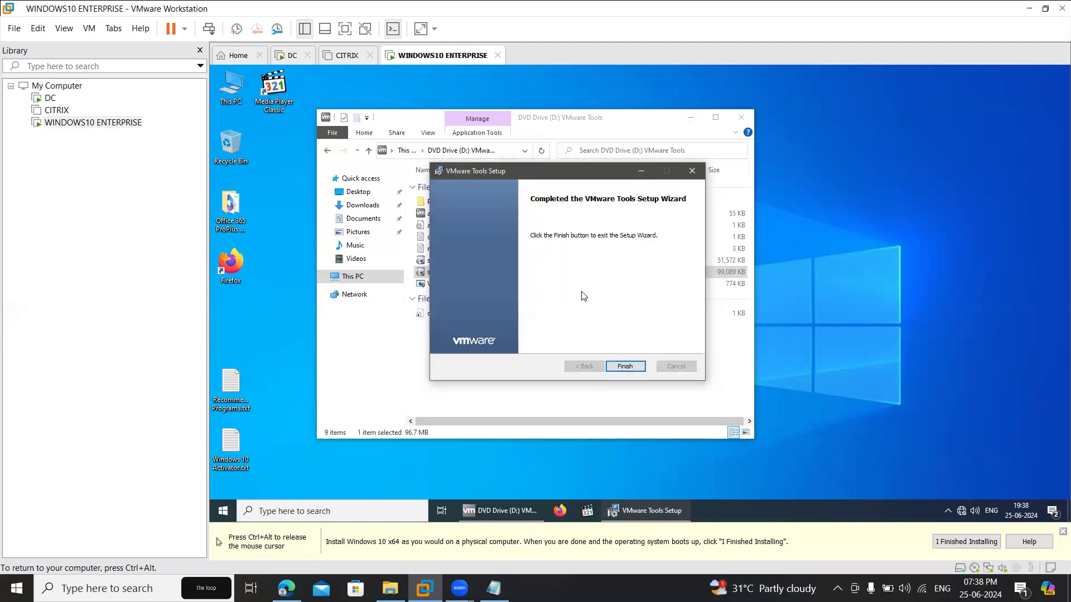
- Finish the VMware Tools wizard and restart the guest to its sign-in screen
click(631, 369)
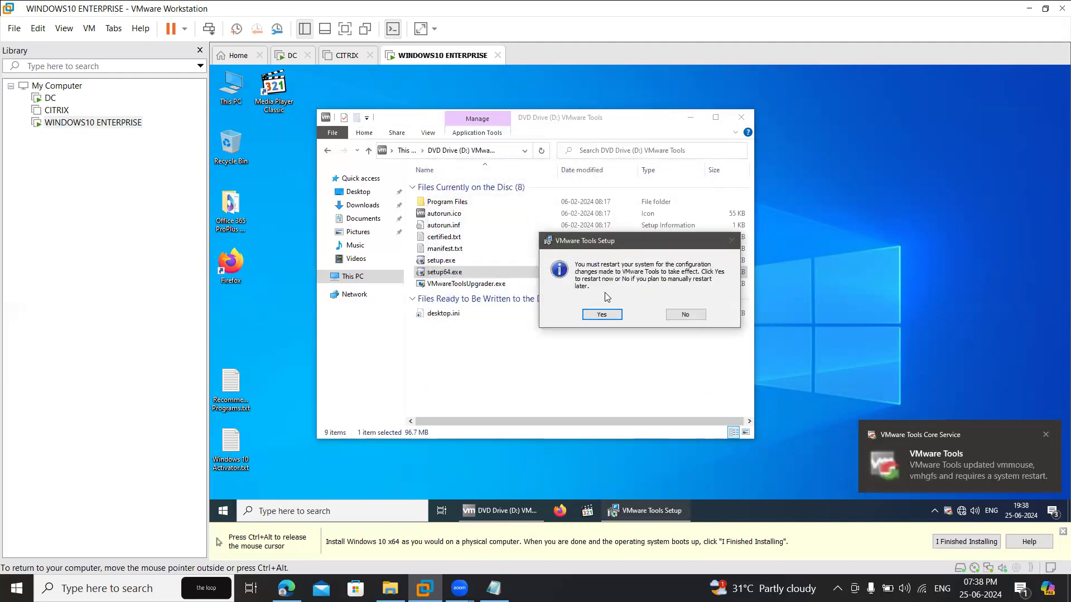
click(1043, 435)
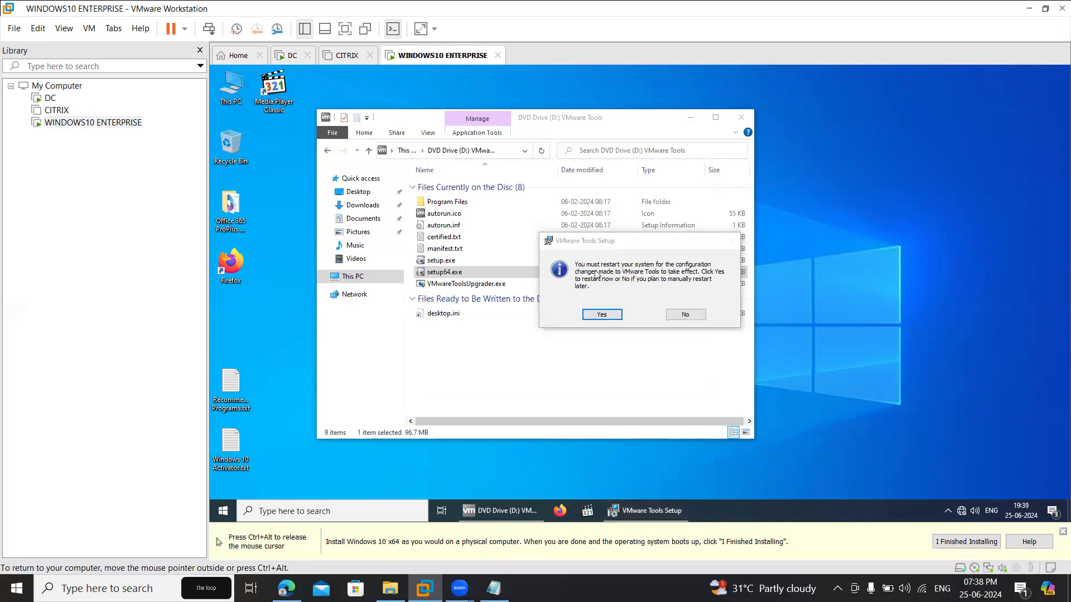
click(602, 315)
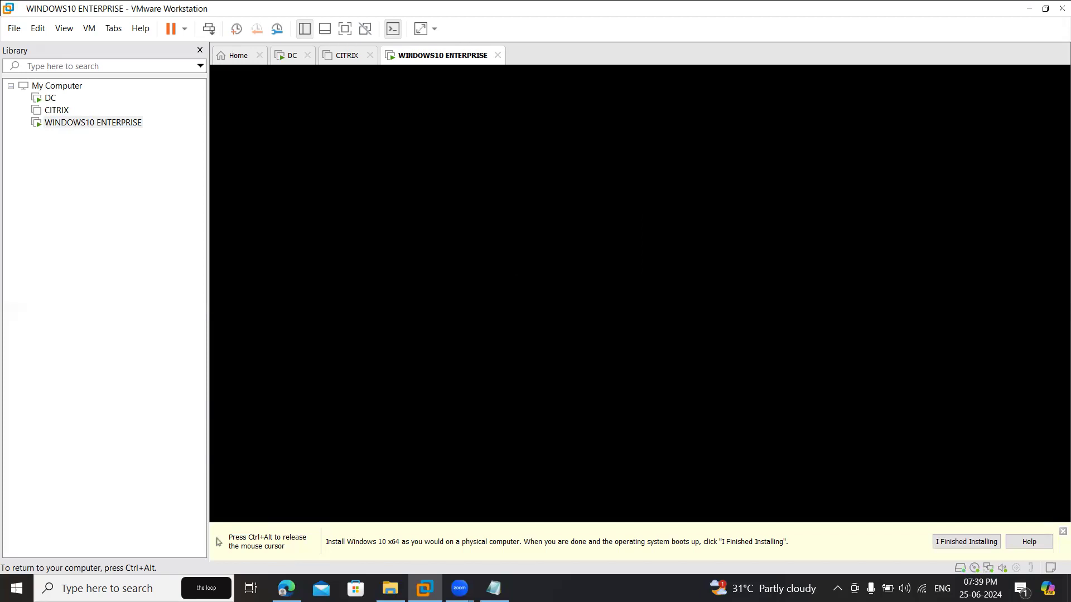
key(ctrl+alt)
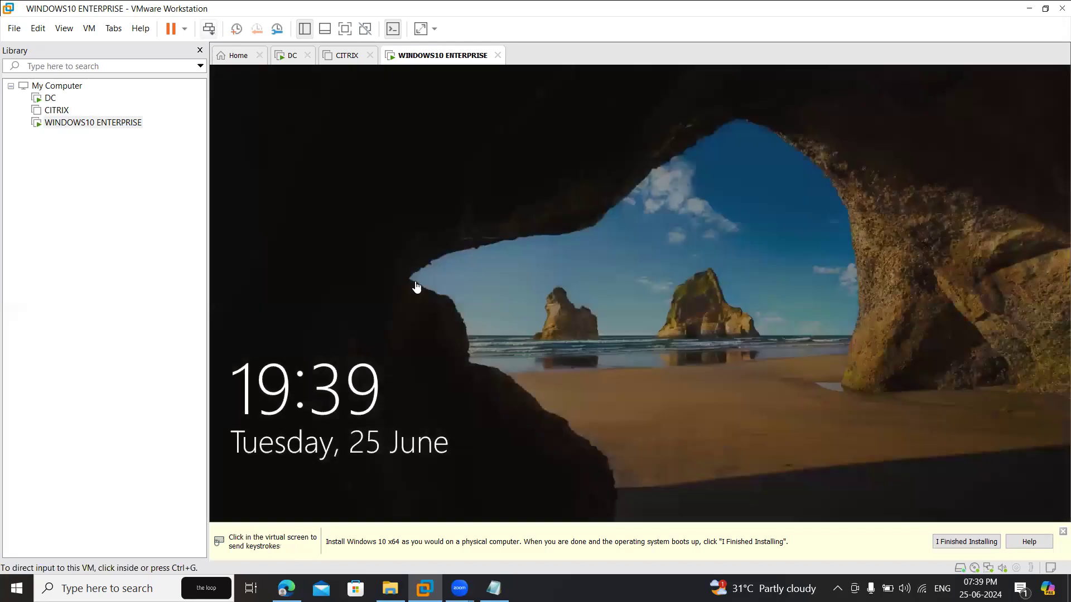
click(416, 286)
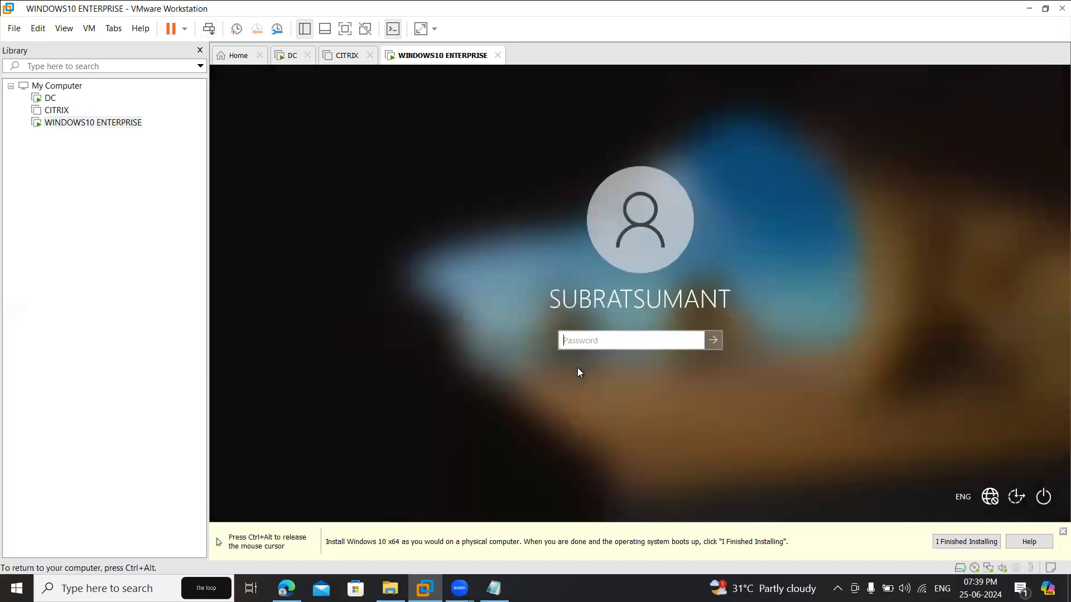
- Enter the account password to sign in to the Windows 10 desktop
text(********)
key(Return)
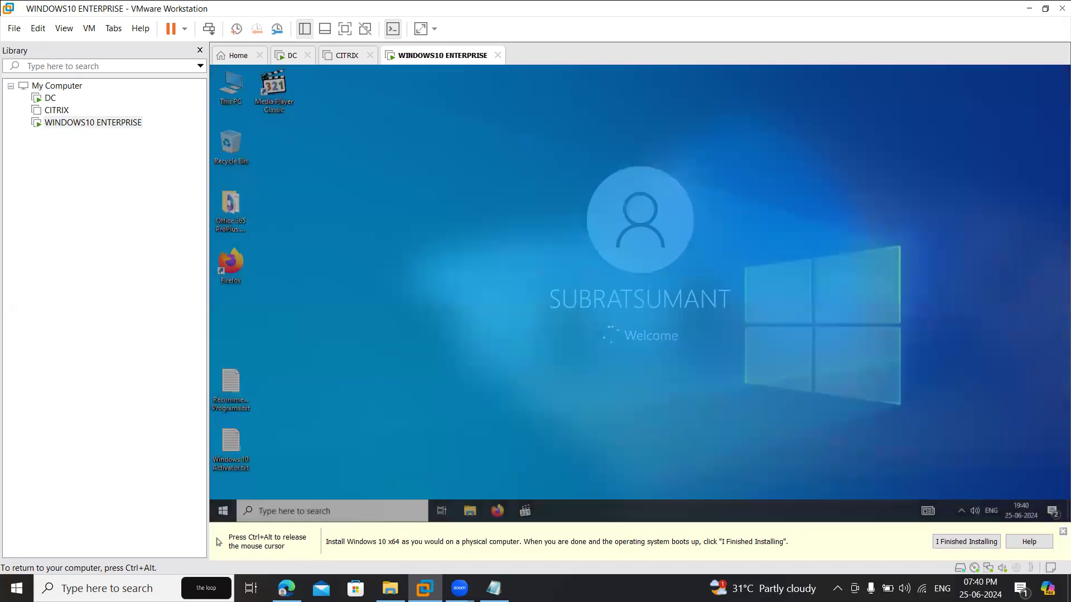
key(ctrl+alt)
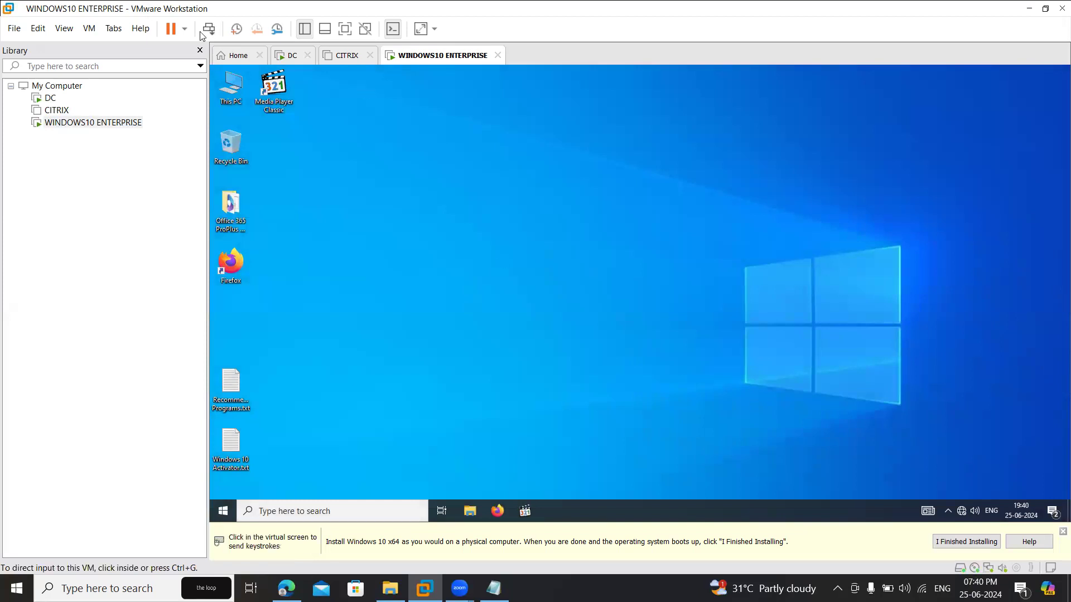
click(275, 31)
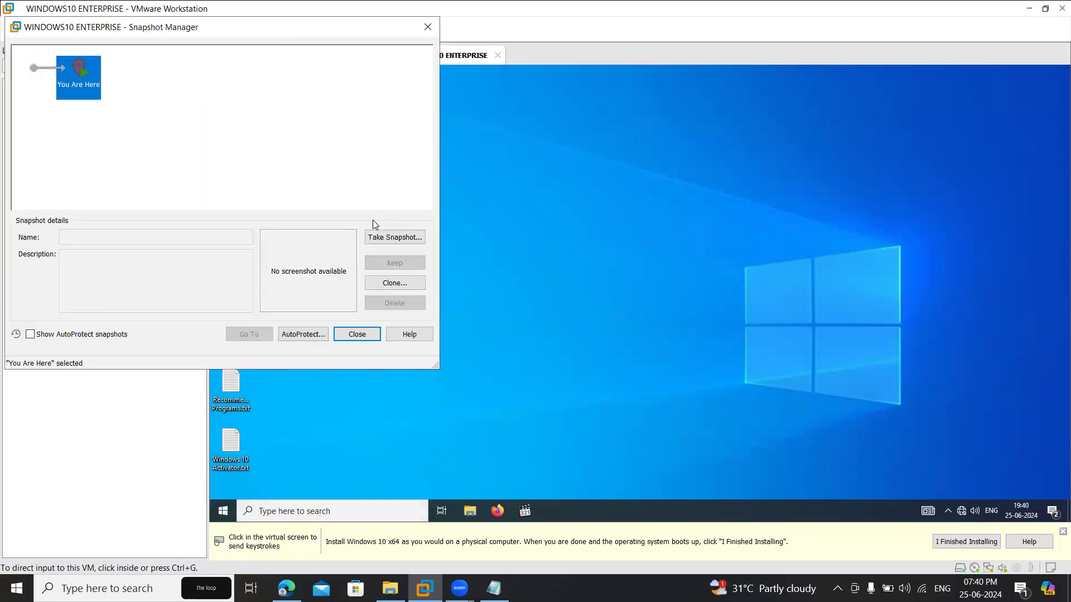
- Take a snapshot named Snapshot 1, close Snapshot Manager, and open File Explorer in the guest
click(392, 237)
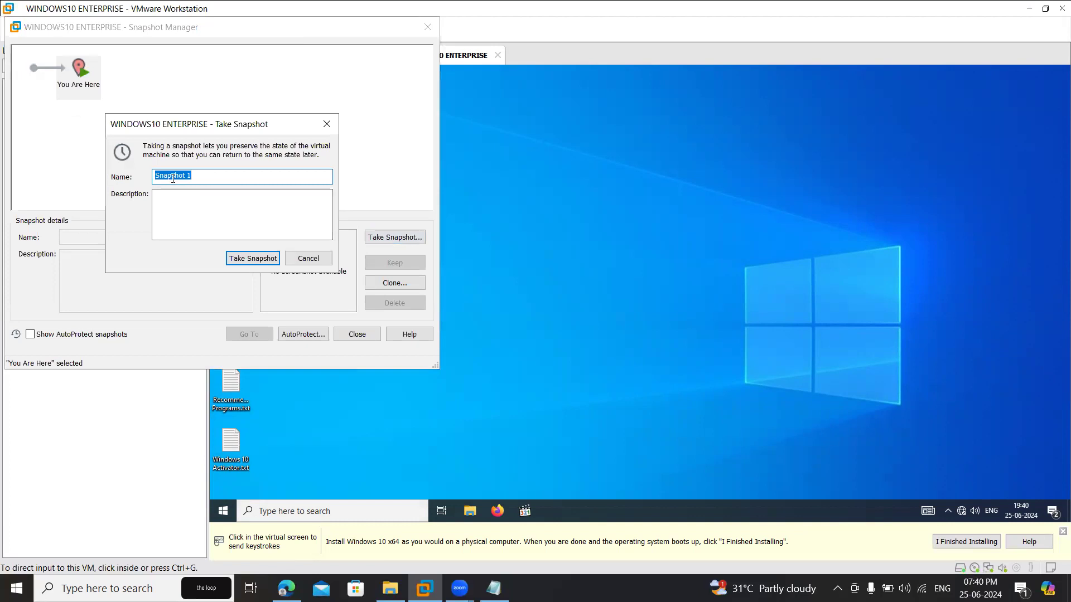
click(252, 259)
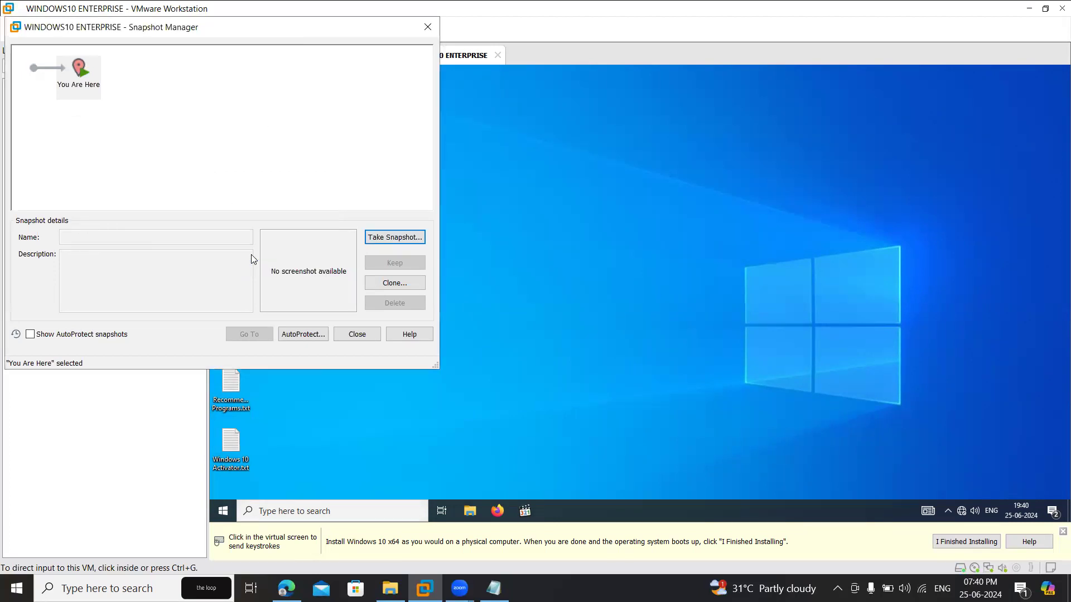
click(362, 337)
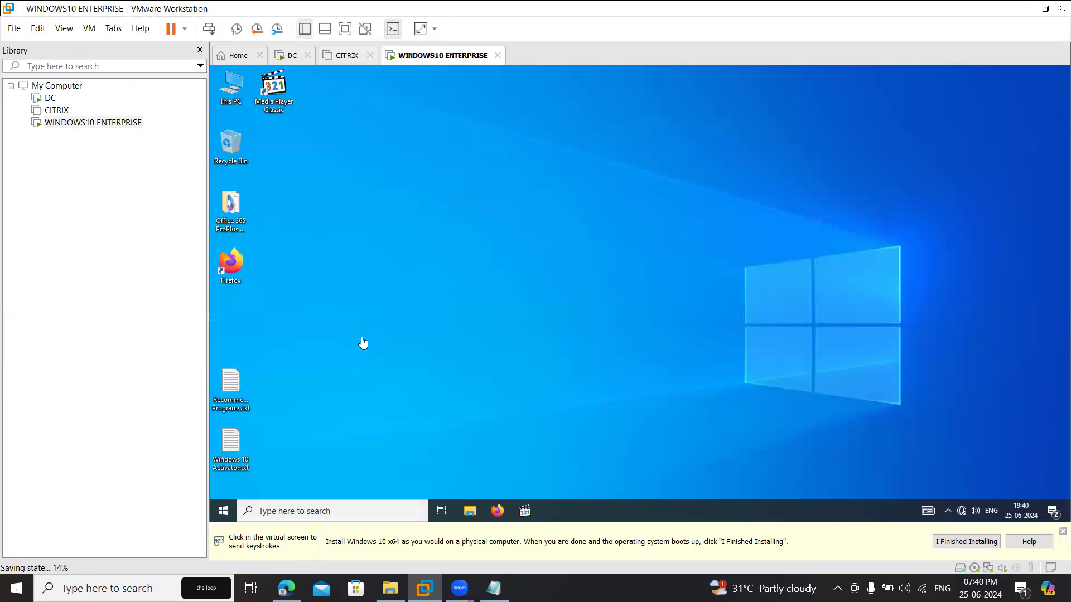
click(286, 160)
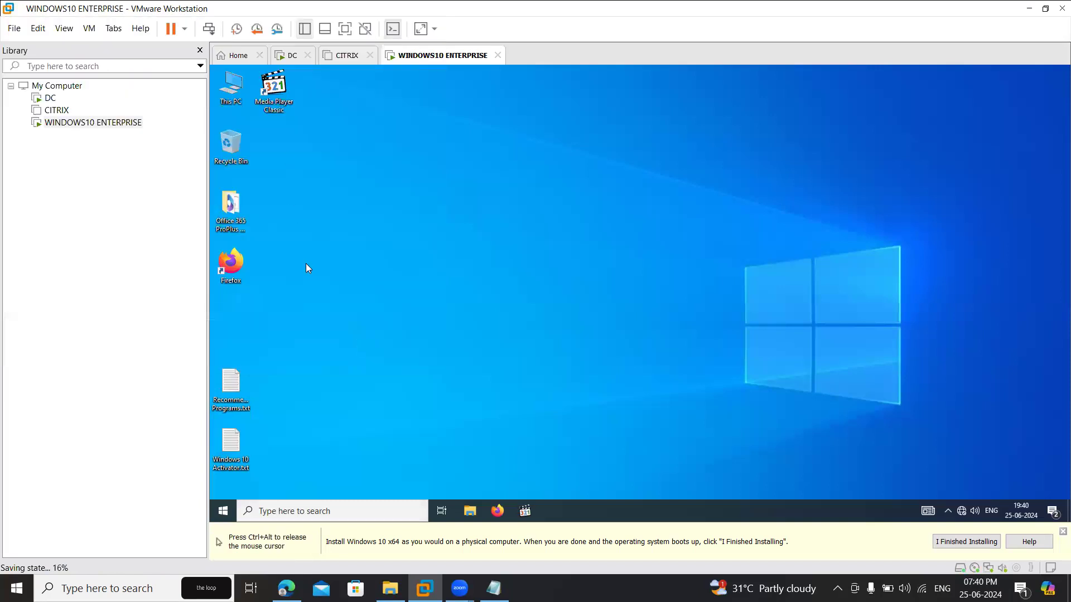
click(469, 516)
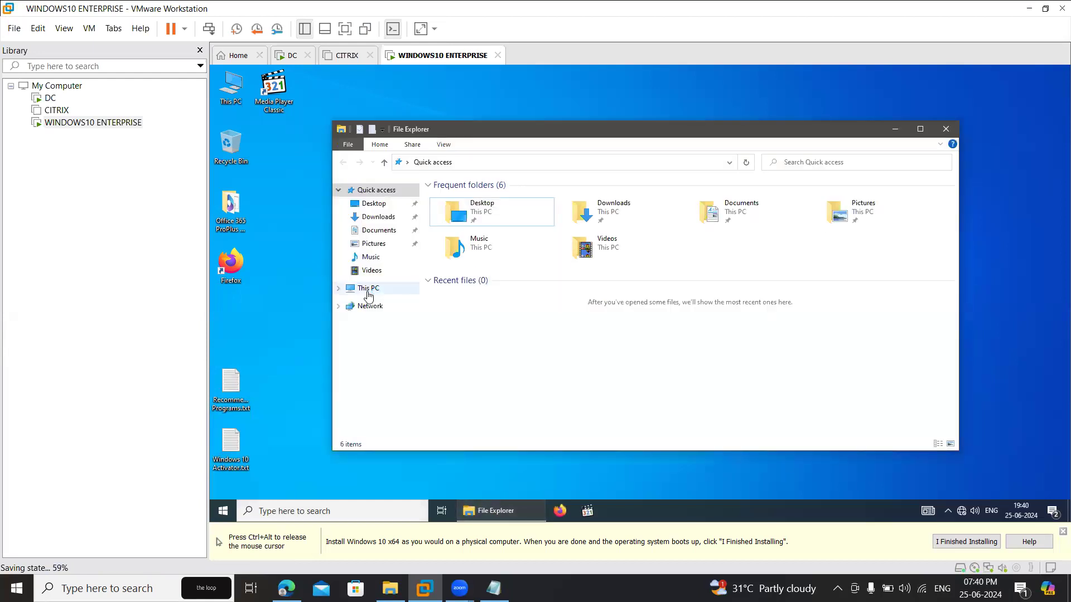
- Open This PC's Properties and go to Advanced system settings for the Windows 10 VM
click(368, 288)
right_click(369, 295)
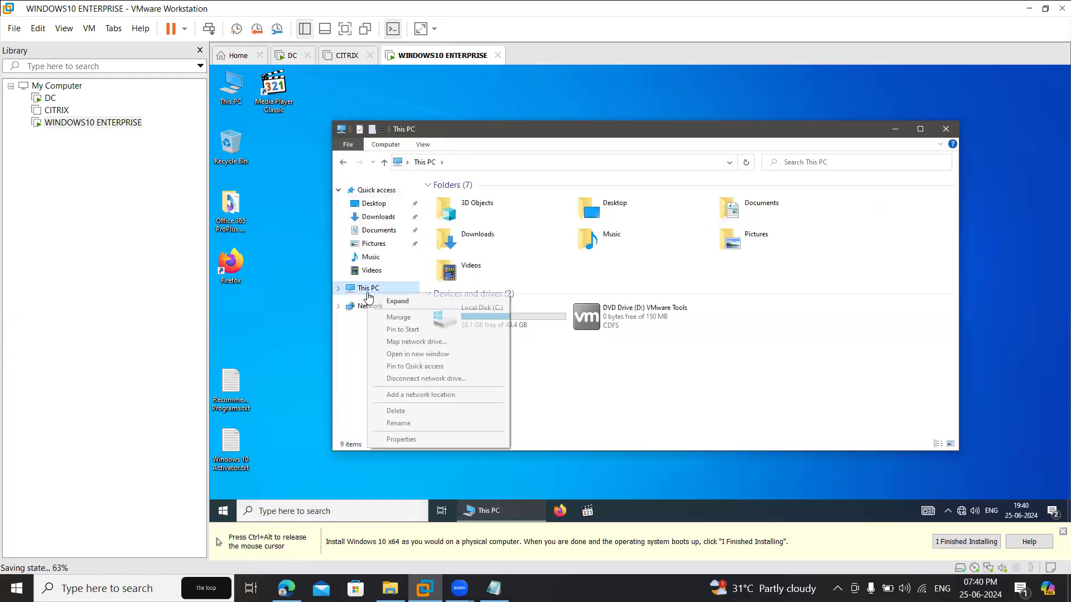
click(409, 440)
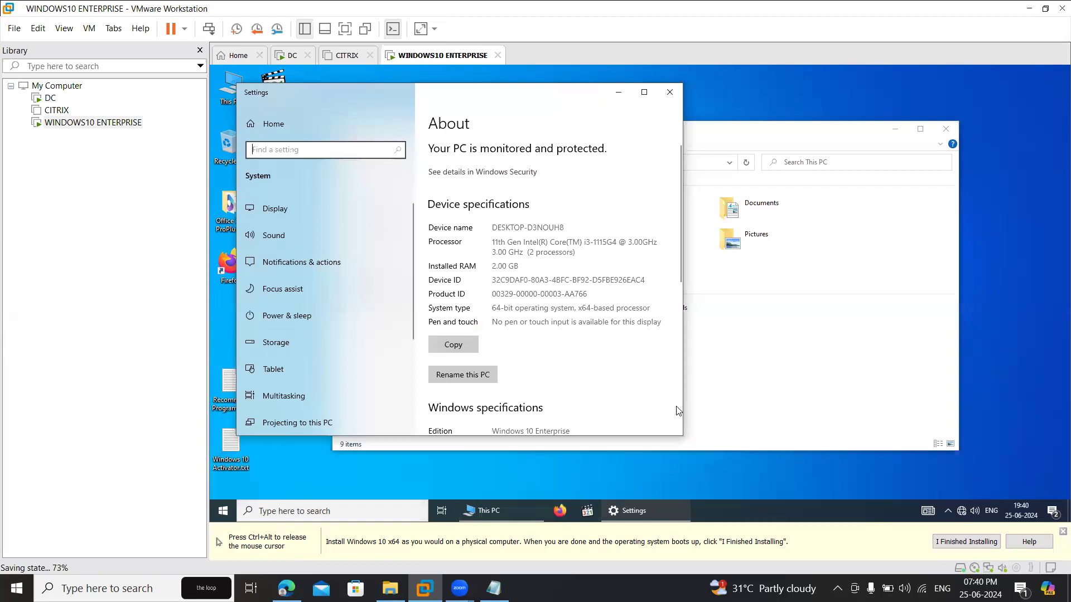
click(677, 406)
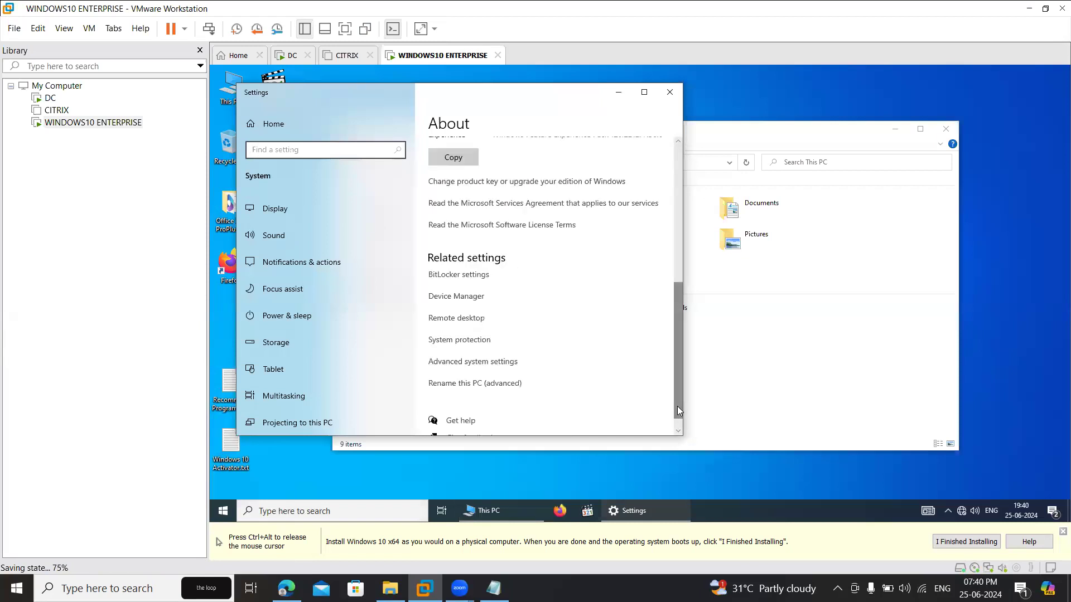
click(472, 369)
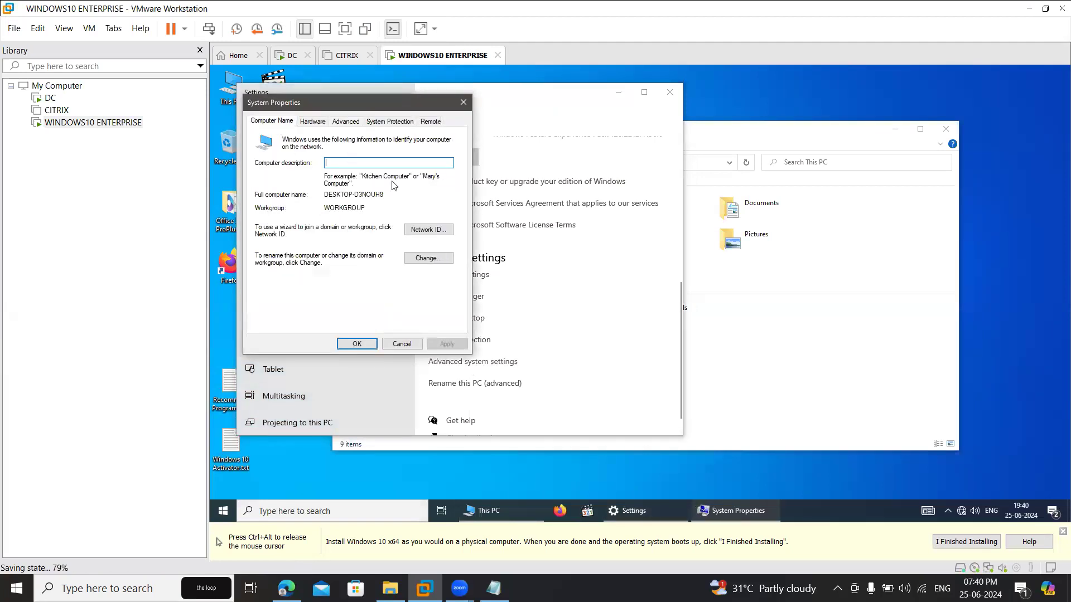
- Replace the Windows 10 VM's computer name with PVSMASTER
click(428, 258)
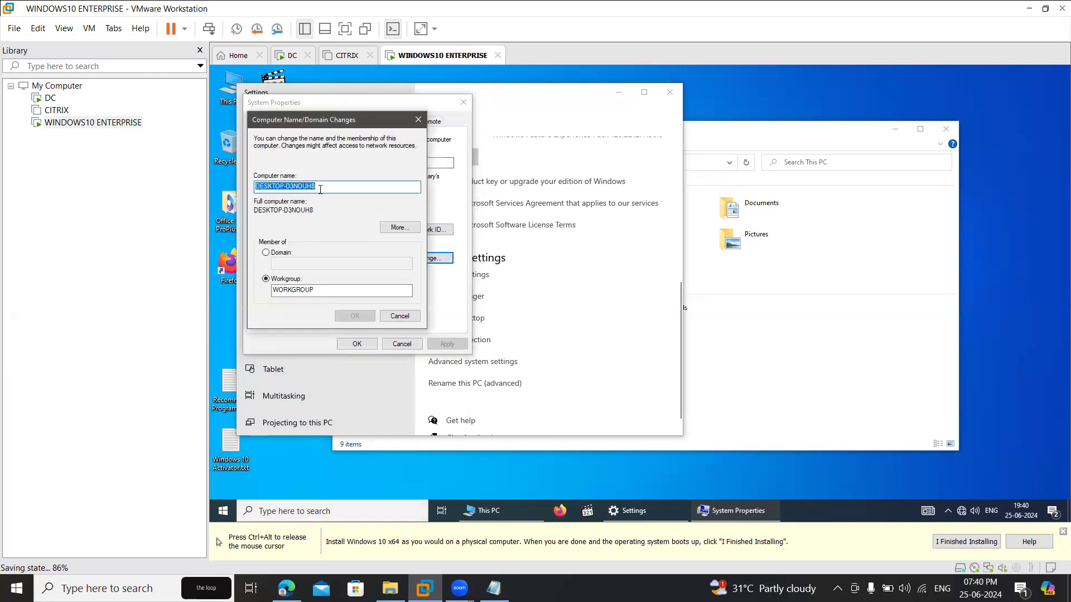
key(BackSpace)
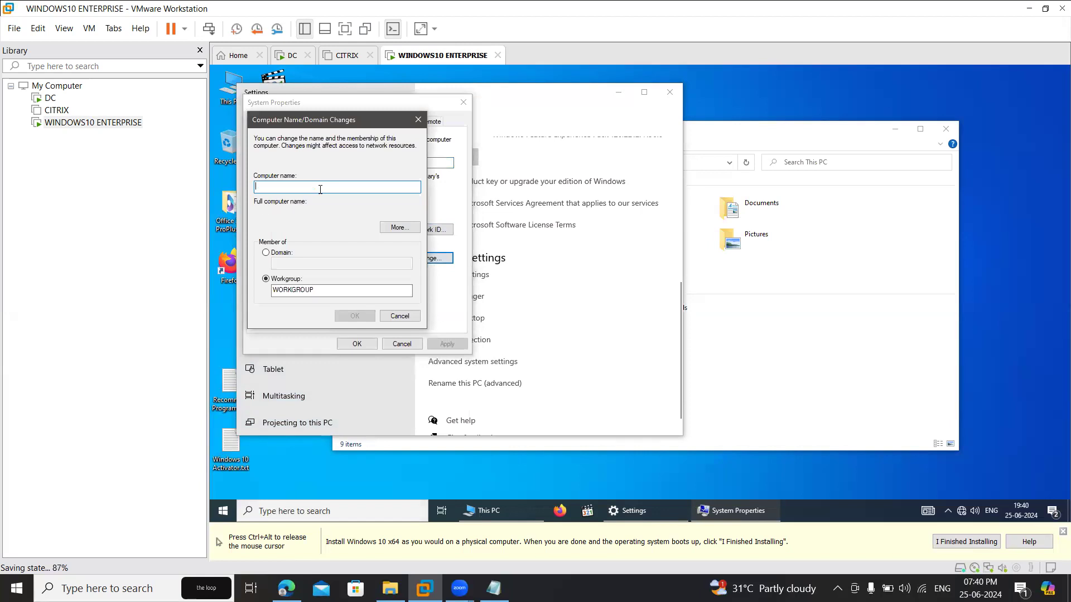
text(PVS)
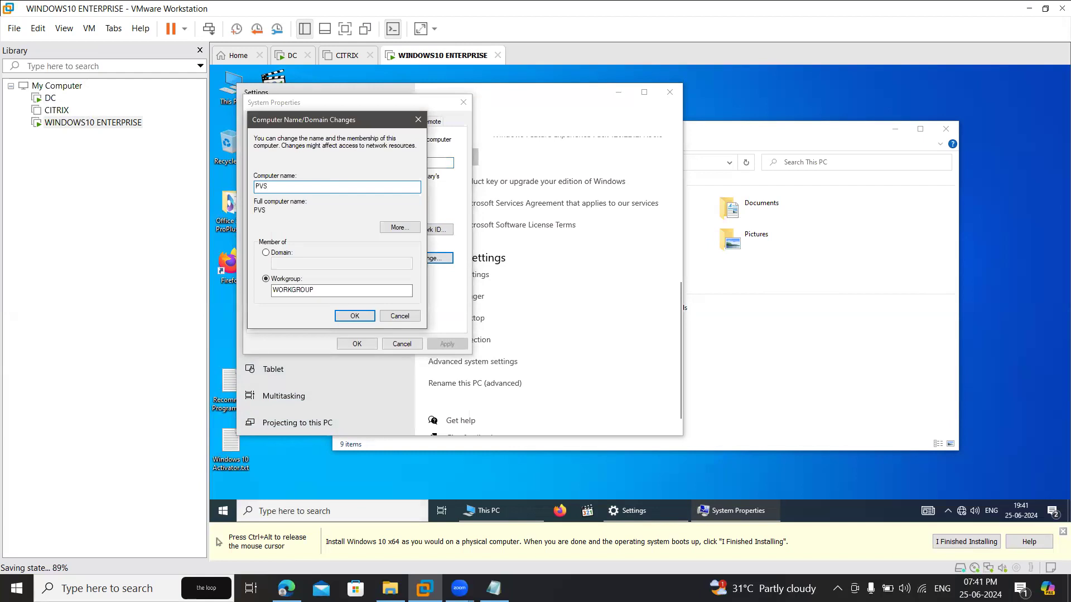
text(MASTER)
- Set membership to the SUBRAT.COM domain, then switch over to the DC virtual machine
click(267, 254)
click(292, 266)
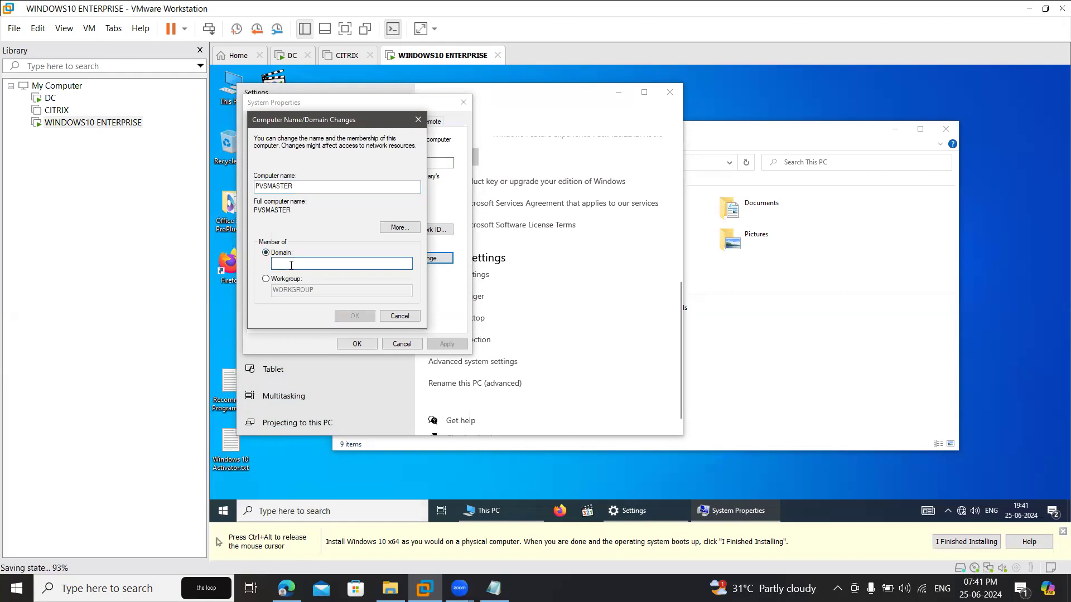
text(SUBR)
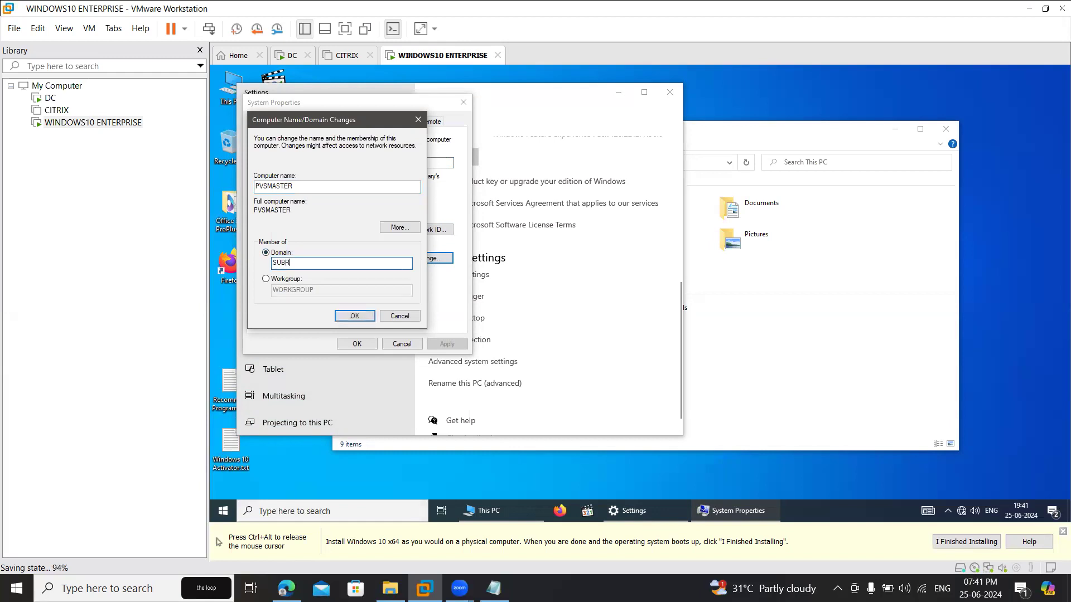
text(AT.COM)
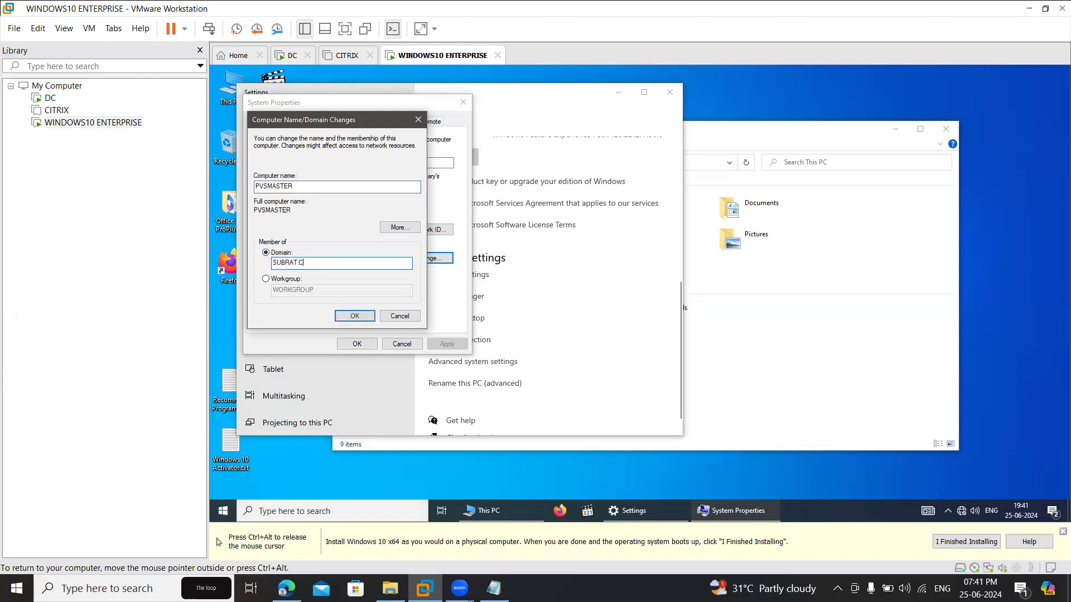
key(ctrl+alt)
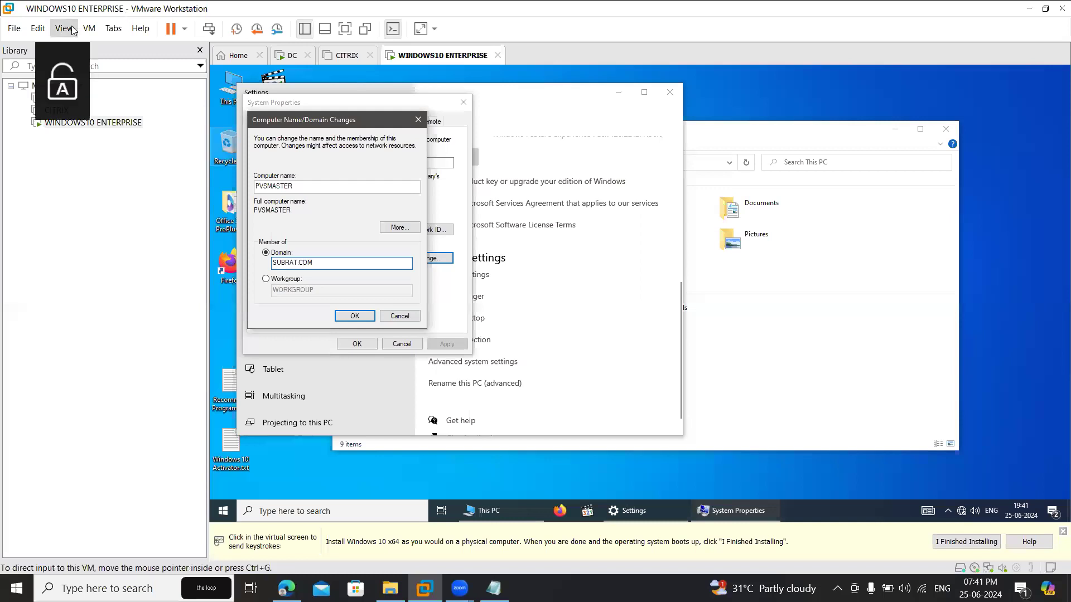
click(292, 56)
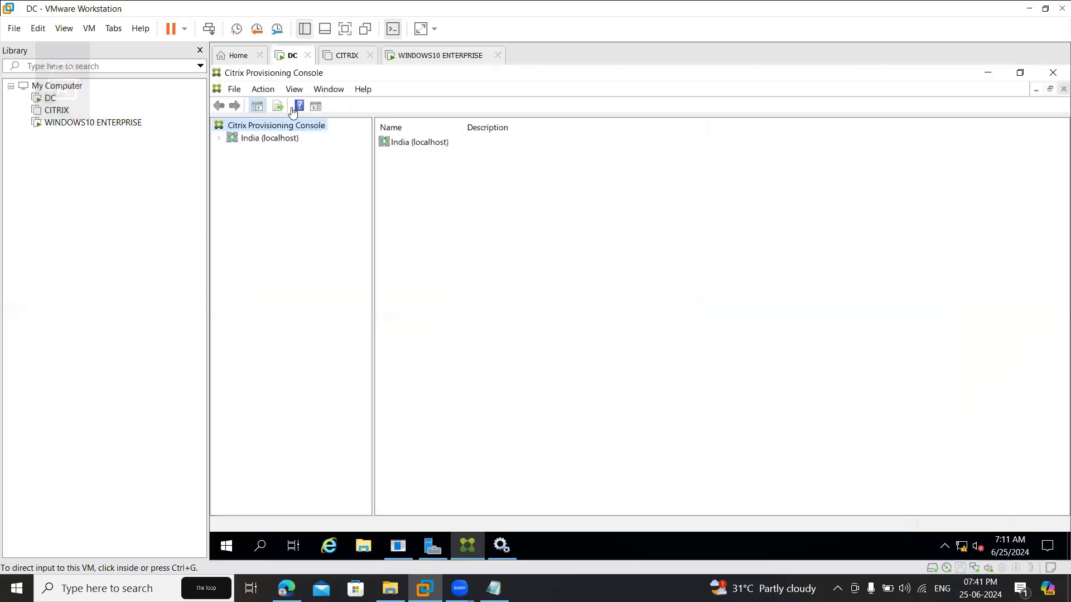
click(357, 536)
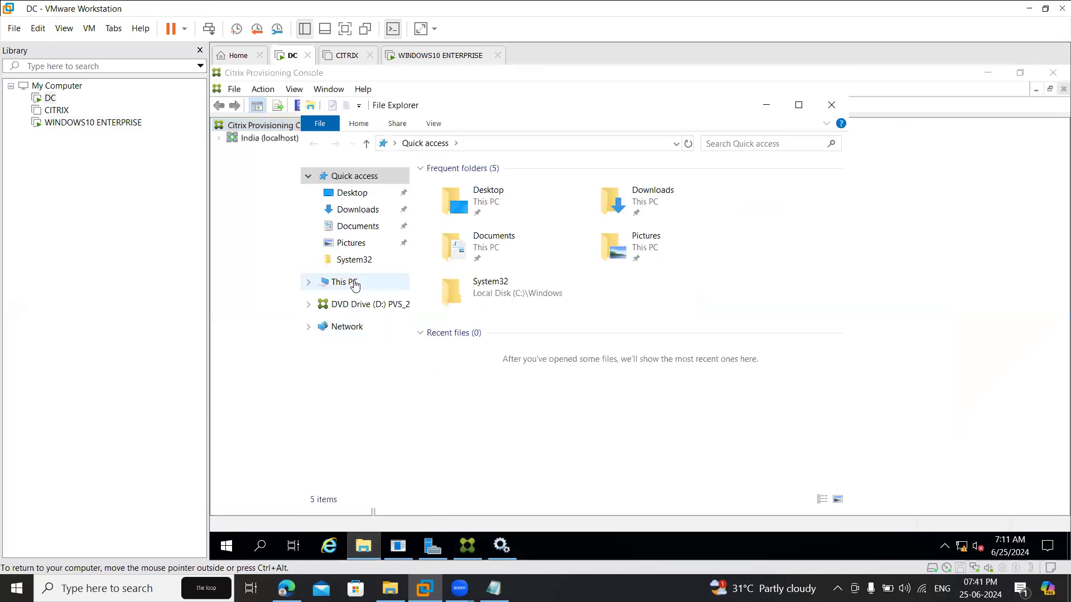
click(353, 281)
right_click(355, 281)
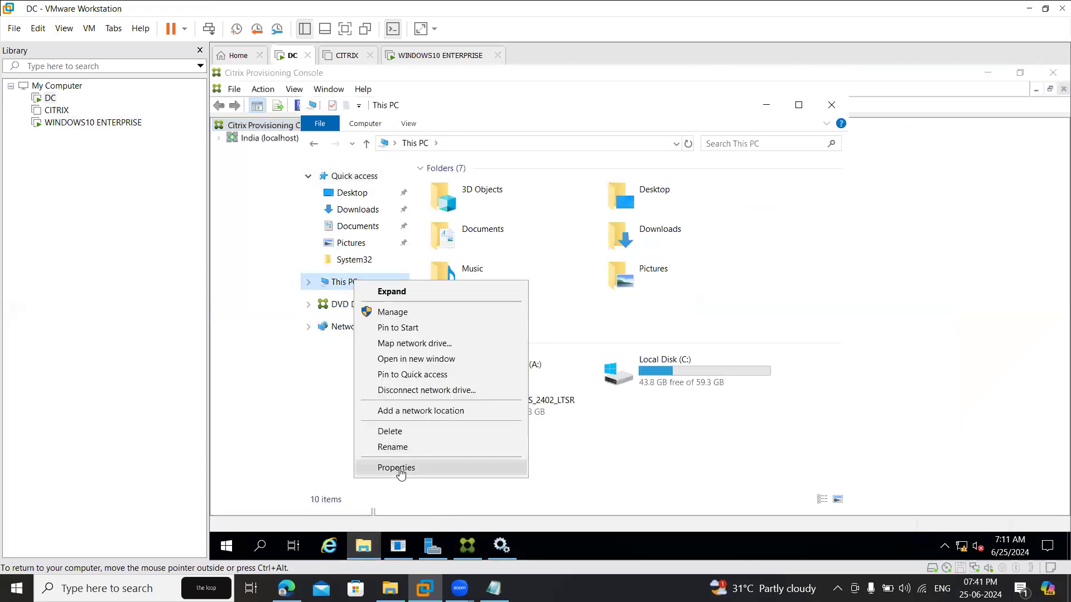
click(400, 466)
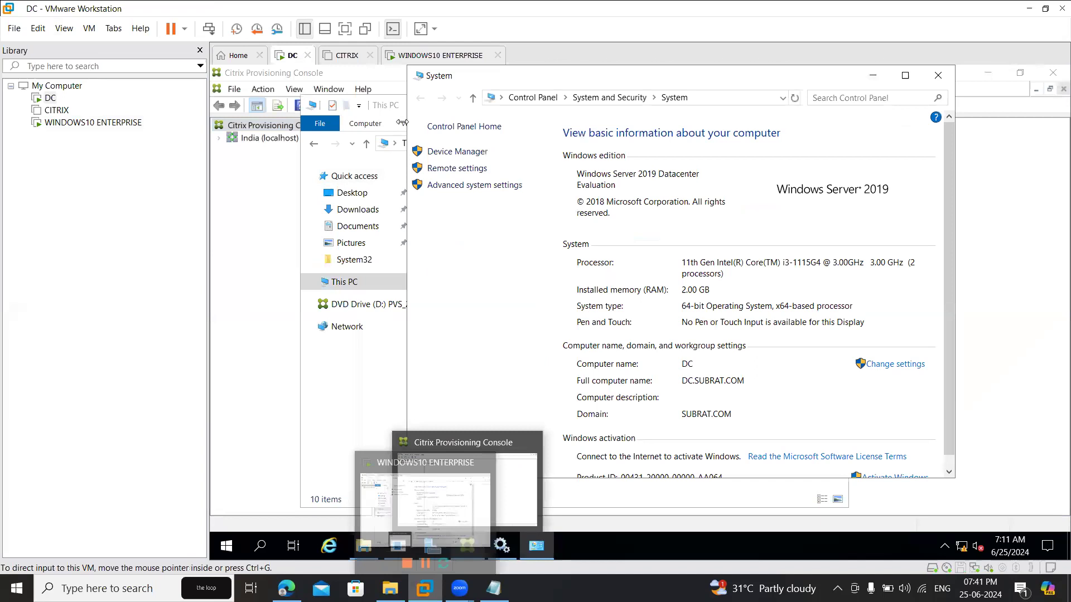
click(440, 56)
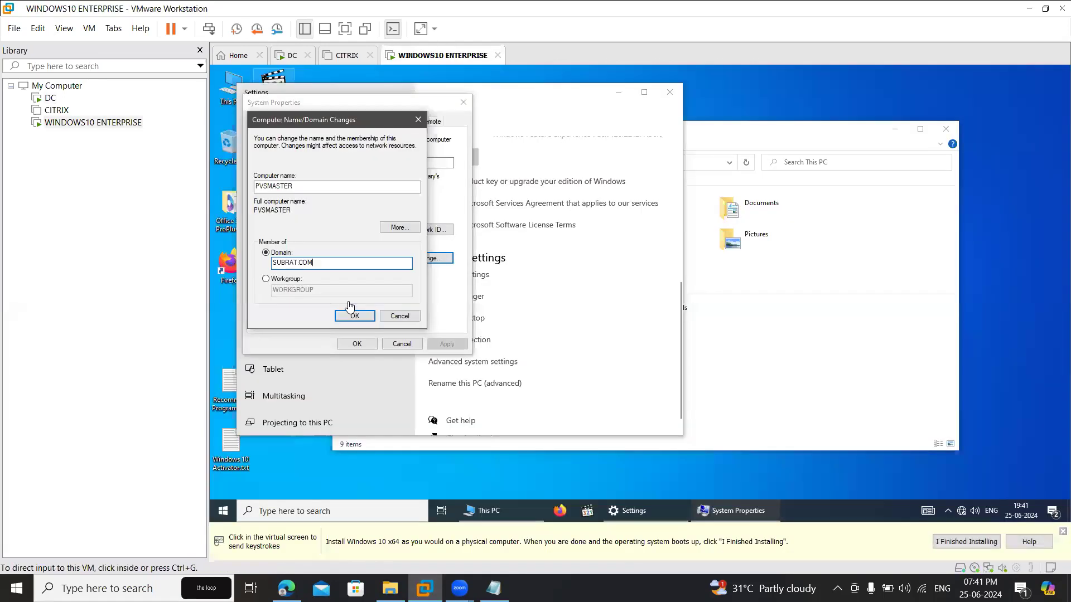
- Apply the PVSMASTER/SUBRAT.COM change, then revert membership to WORKGROUP after the duplicate-name warning
click(355, 317)
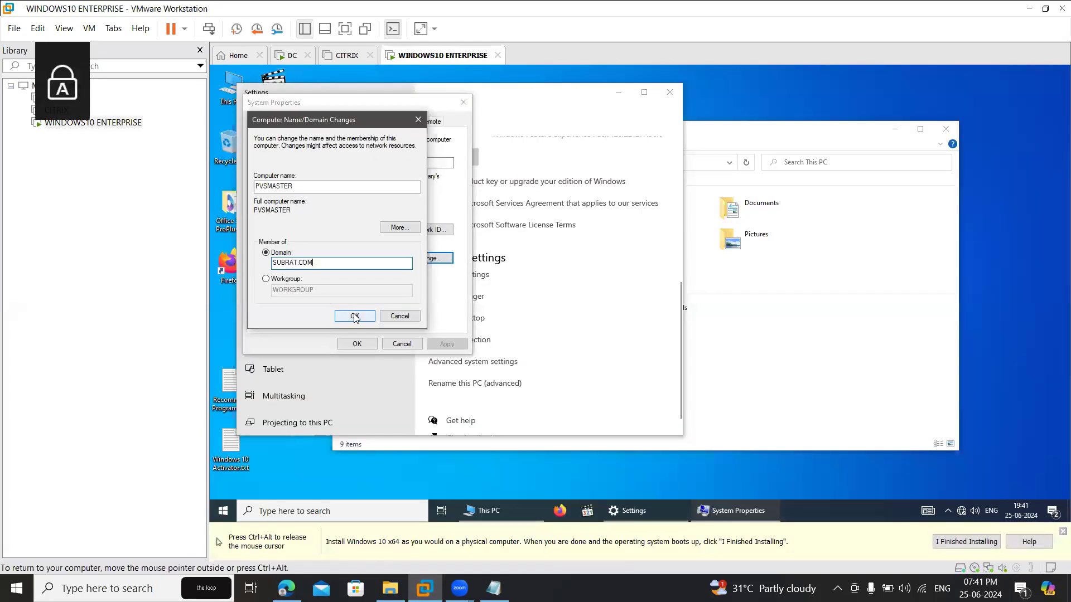
click(354, 316)
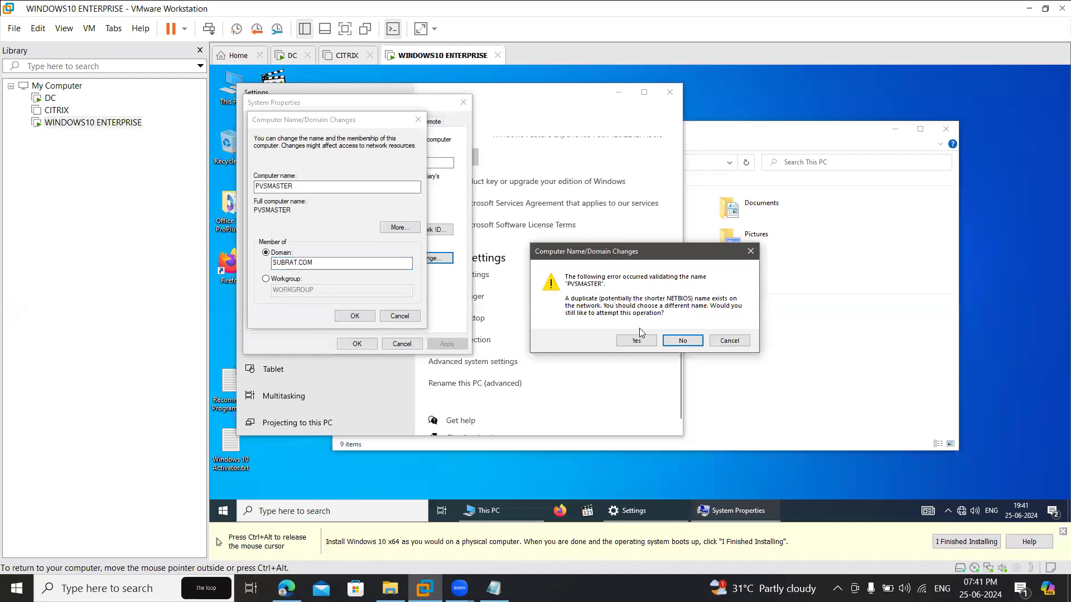
click(678, 345)
click(283, 280)
click(353, 316)
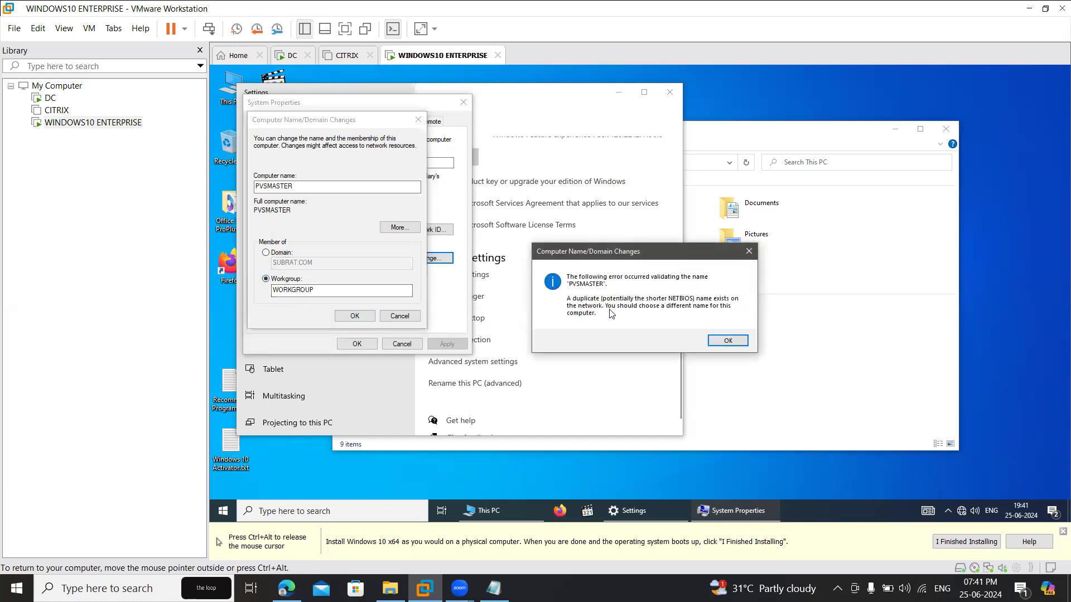
- Acknowledge the duplicate-name and restart notices, close System Properties, and restart the VM now
click(727, 341)
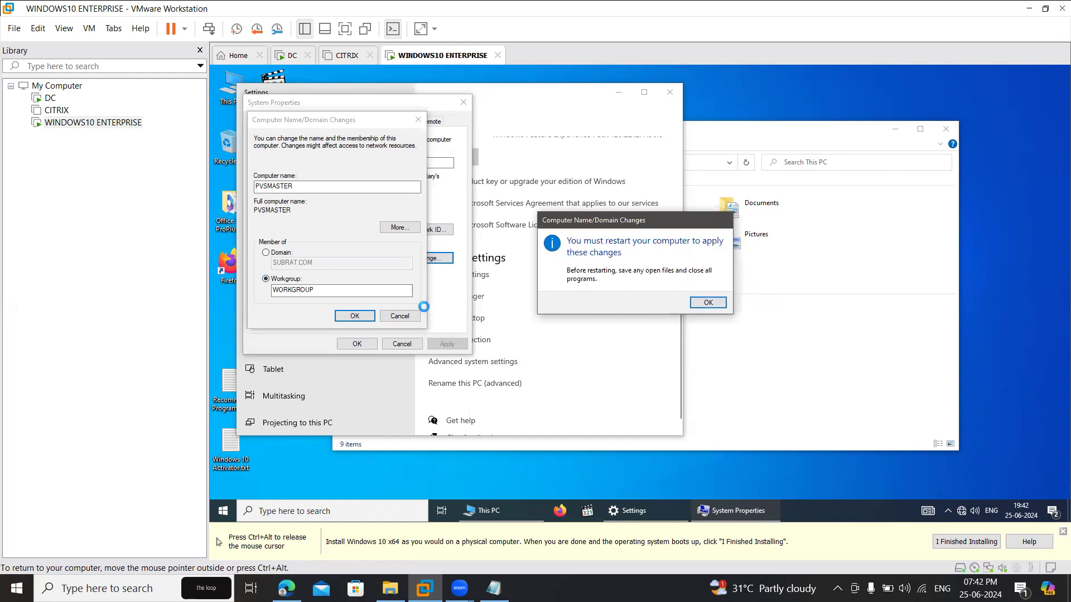
click(708, 303)
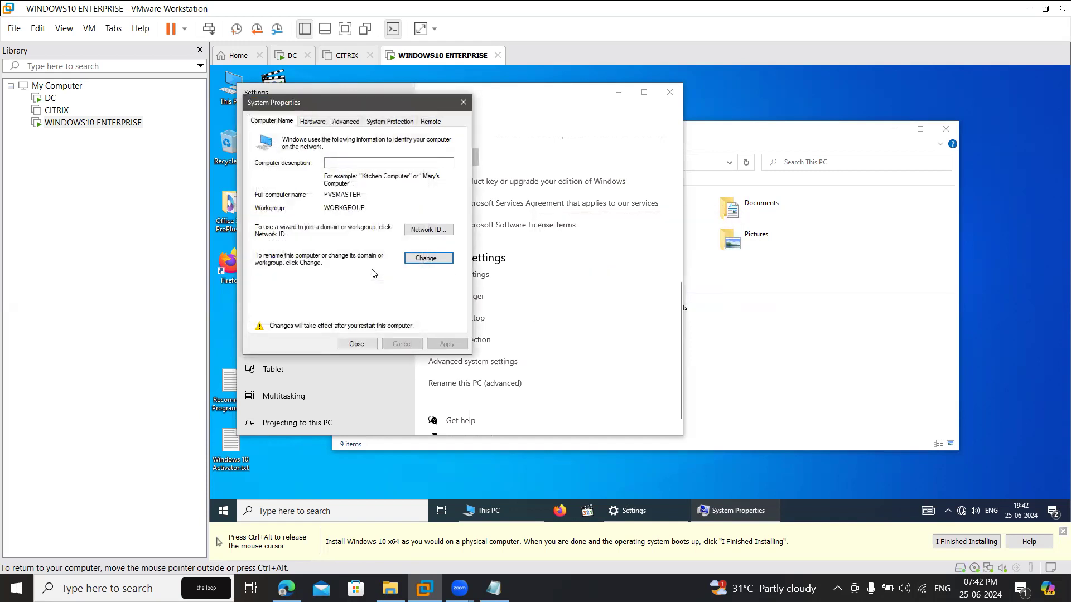
click(442, 260)
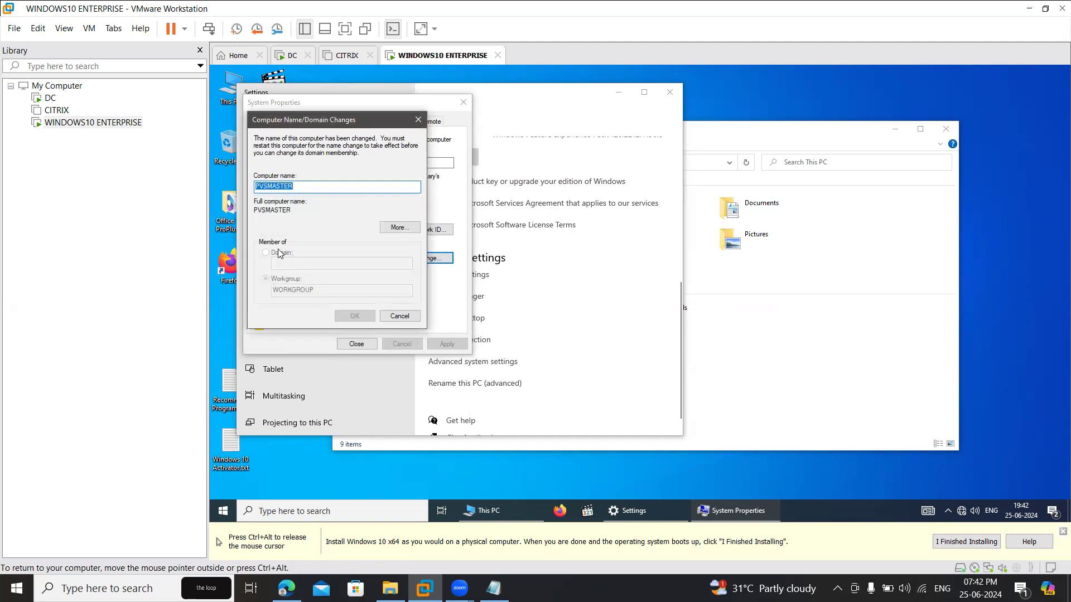
click(400, 316)
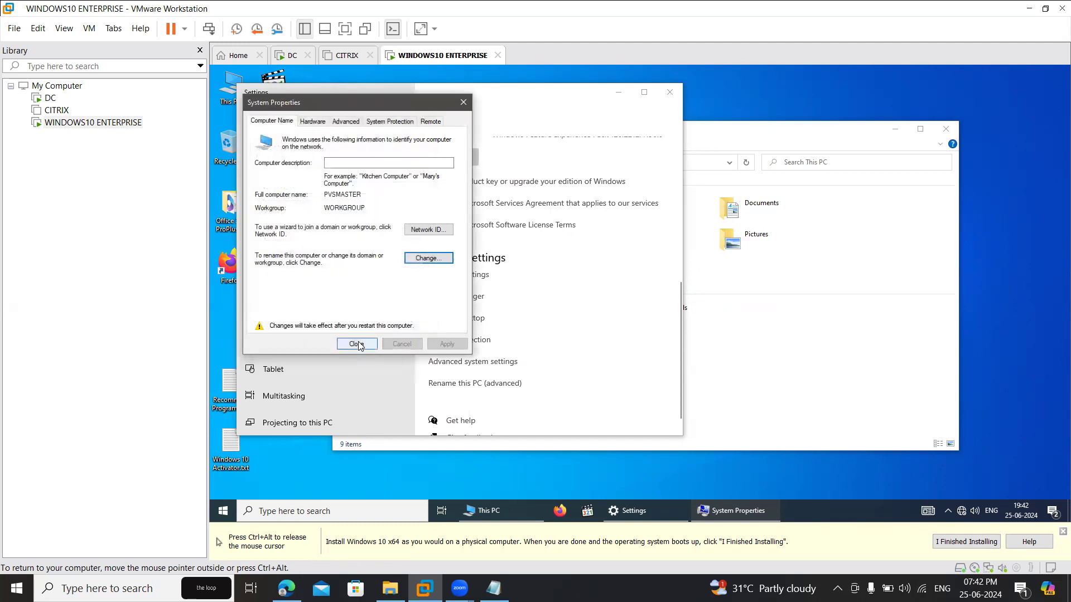
click(360, 344)
click(640, 298)
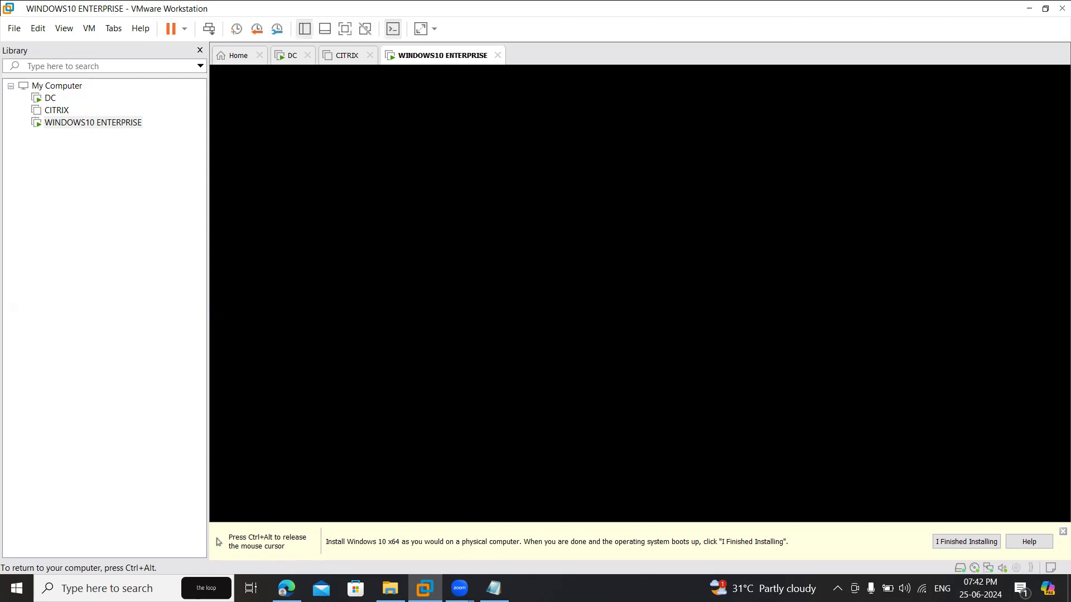
- Send Ctrl+Alt+Del to the rebooted VM and sign in with the account password
key(ctrl+alt)
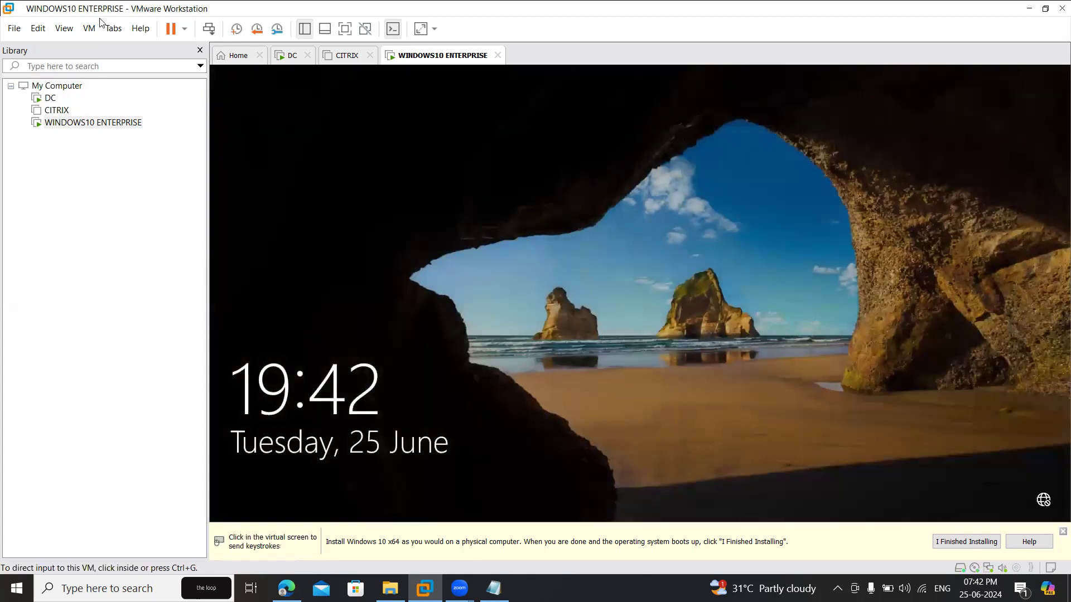
click(203, 28)
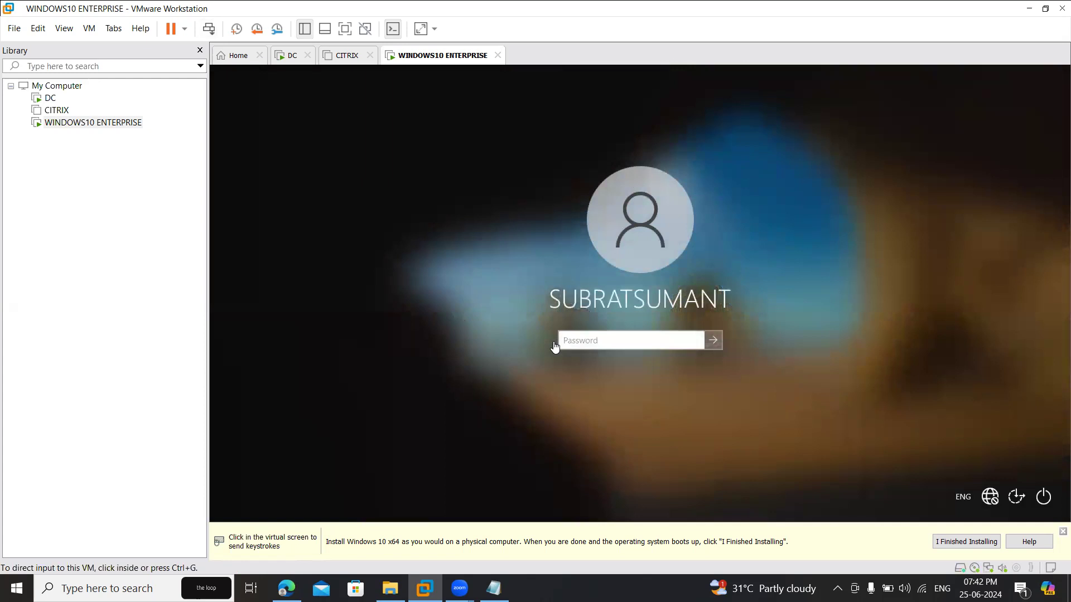
click(600, 341)
text(********)
key(Return)
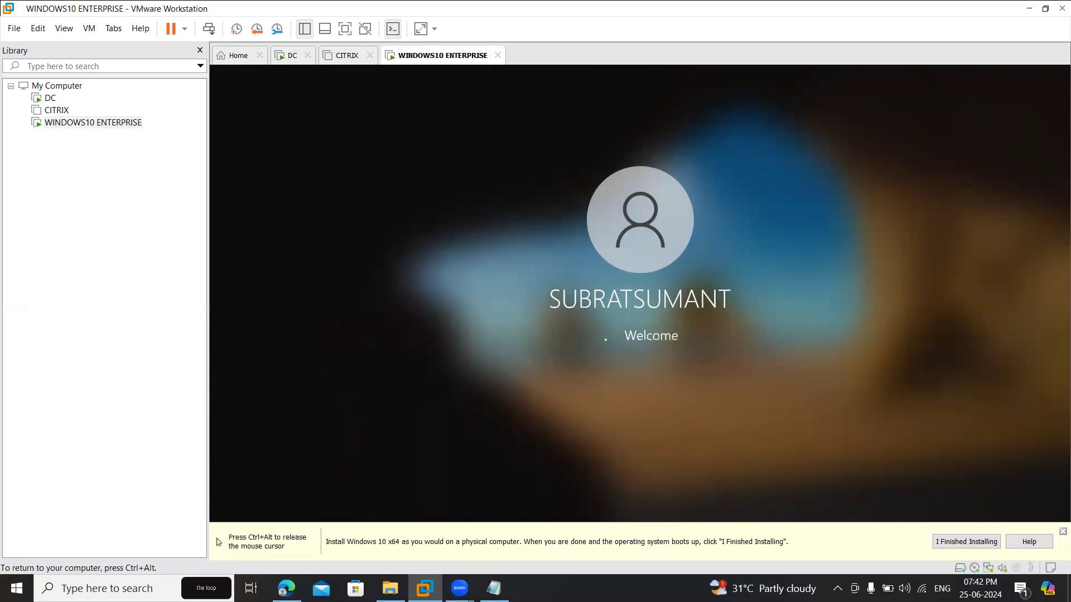
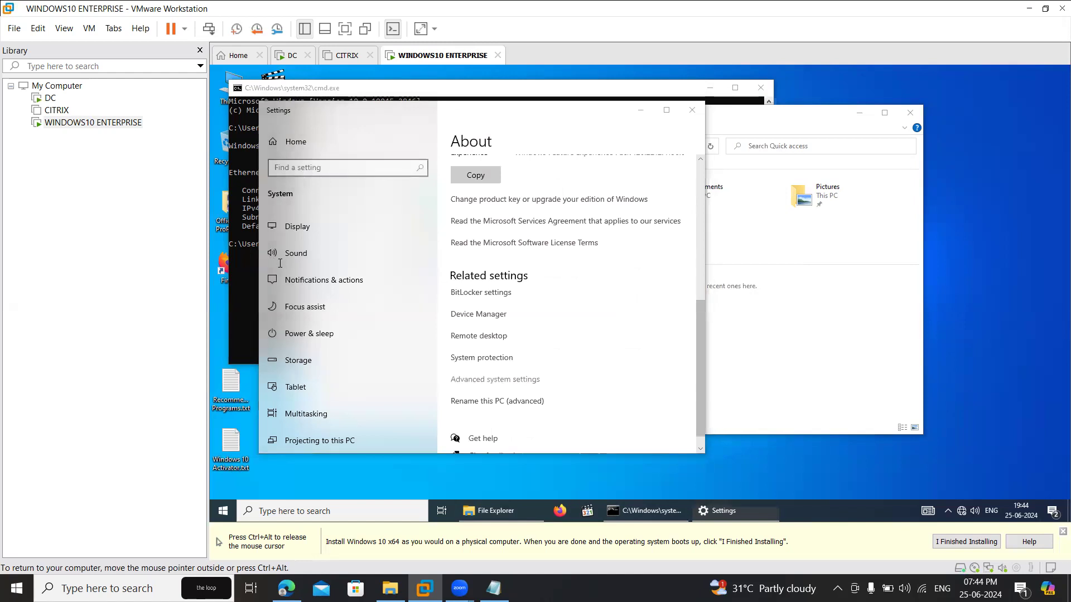
- Set PVSMASTER to be a member of the SUBRAT.COM domain in Computer Name/Domain Changes
click(272, 121)
click(428, 258)
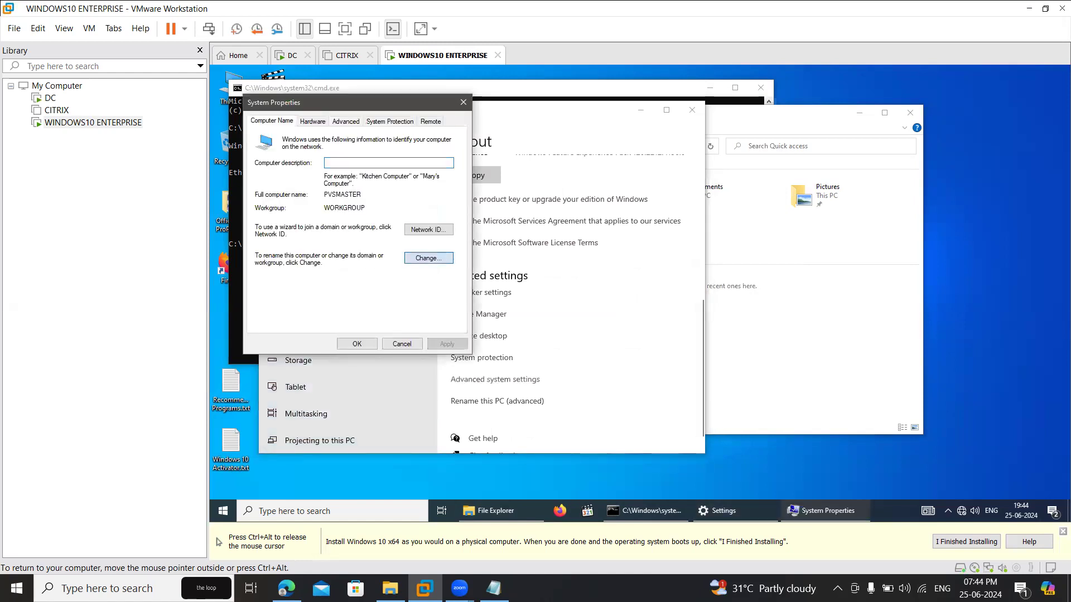
click(266, 253)
click(342, 263)
text(subra)
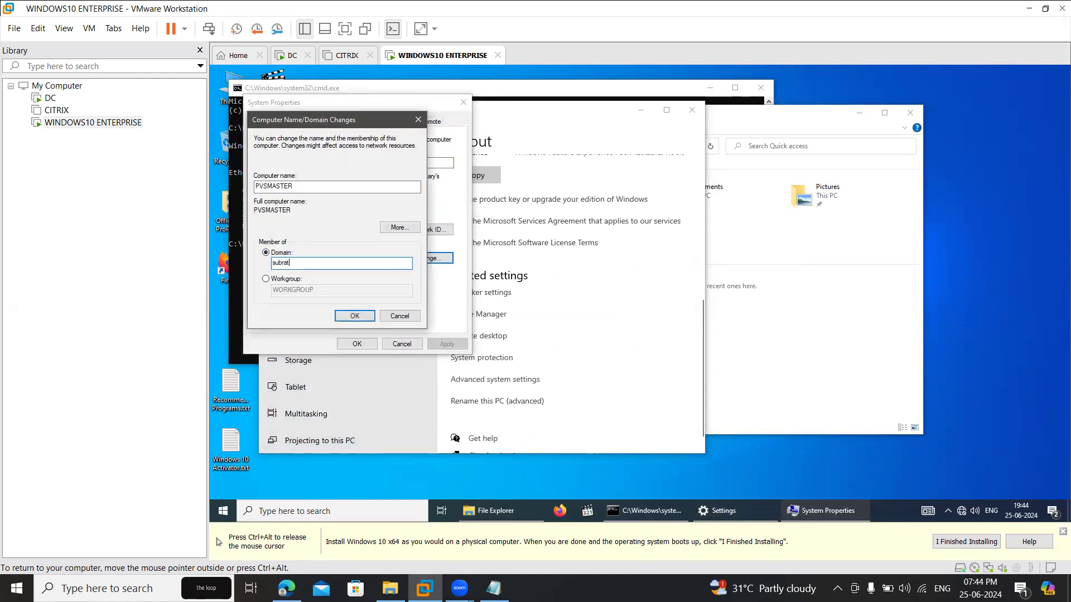
key(BackSpace)
key(BackSpace)
key(BackSpace)
key(BackSpace)
key(BackSpace)
key(BackSpace)
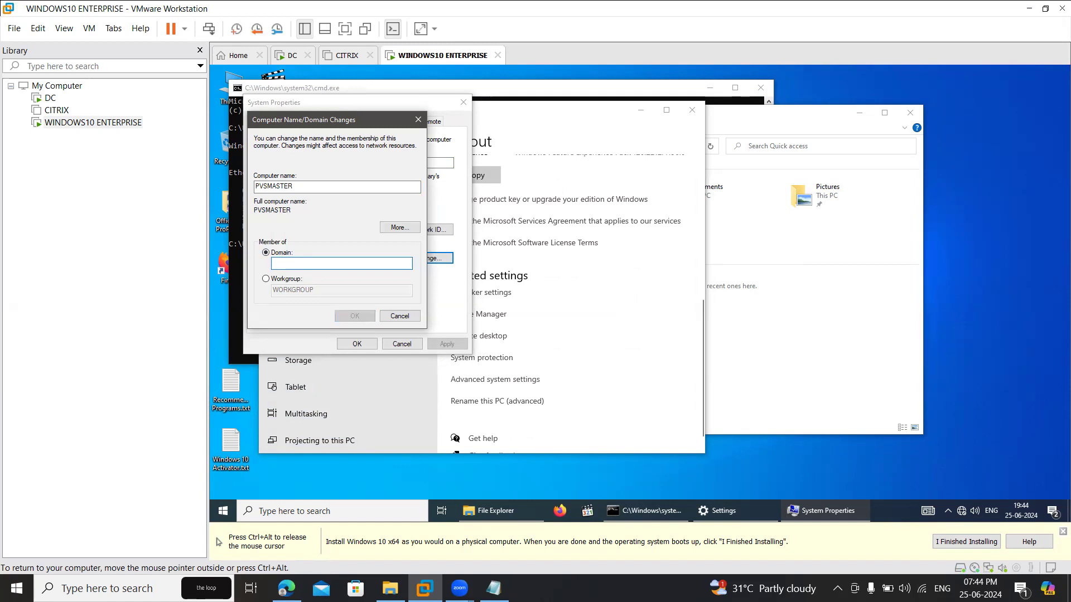
key(Caps_Lock)
text(SUBRAT.COM)
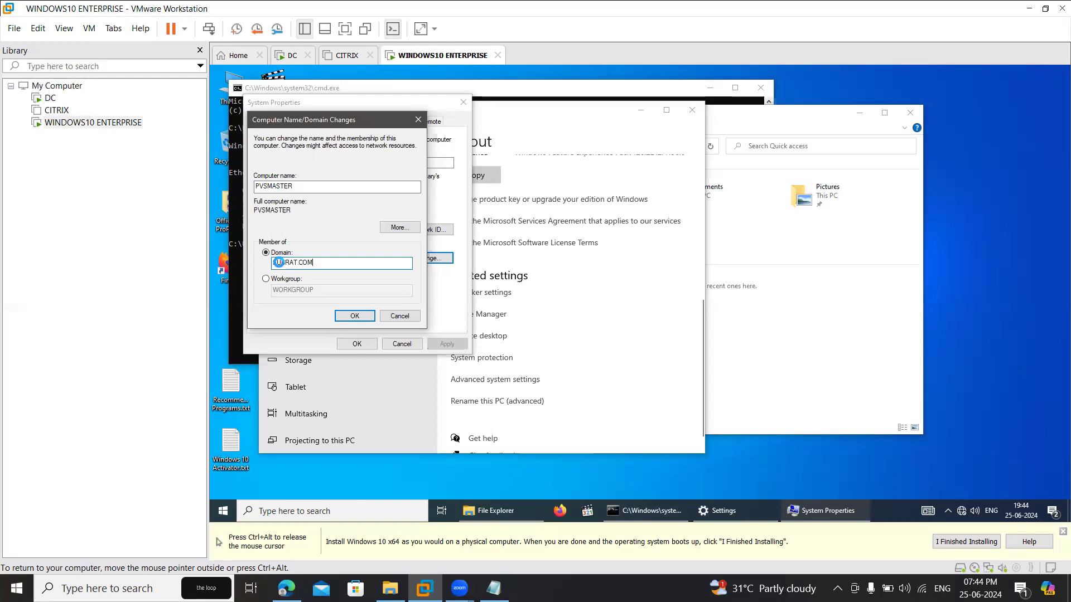
click(637, 341)
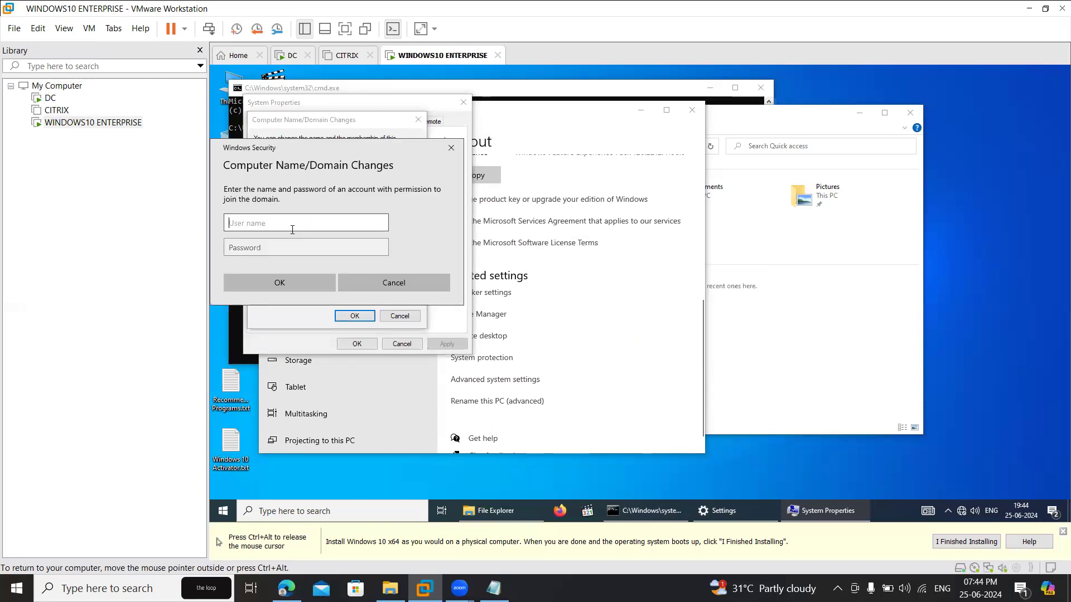
- Authorize the domain join with the ADMINISTRATOR account and its password
text(ADMINISTRATOR)
key(Tab)
key(Caps_Lock)
text(•••••••••••)
key(Return)
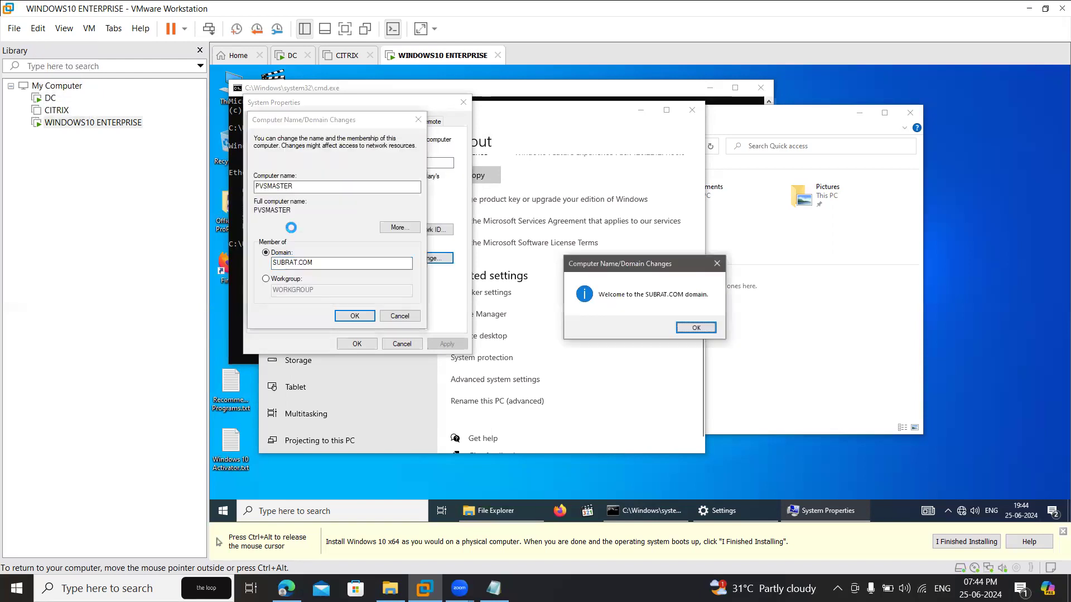
- Acknowledge the domain welcome and restart notices, close System Properties, and restart now
click(696, 329)
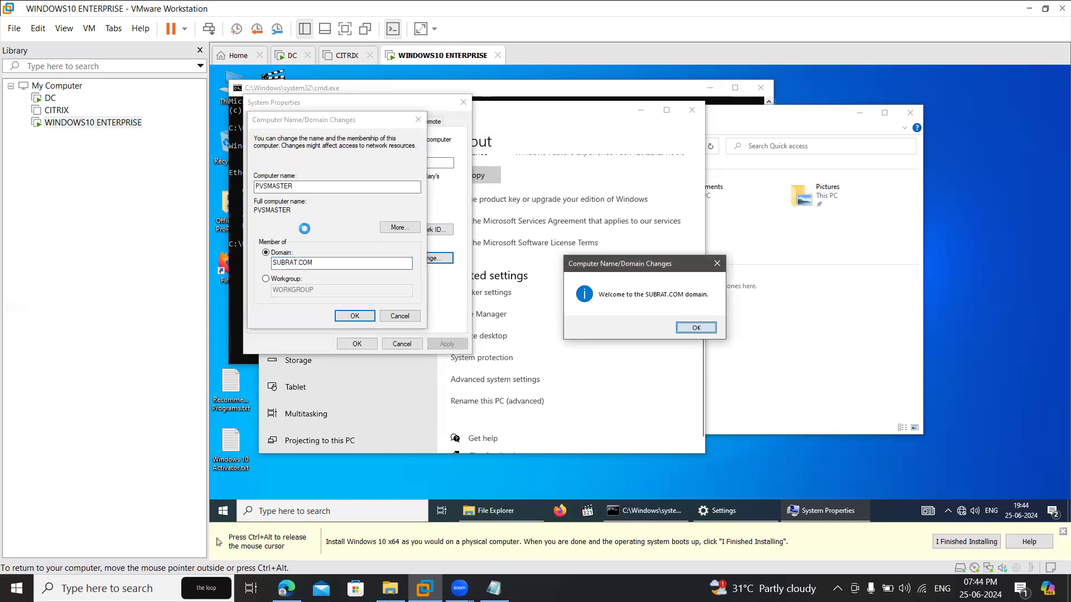
click(708, 303)
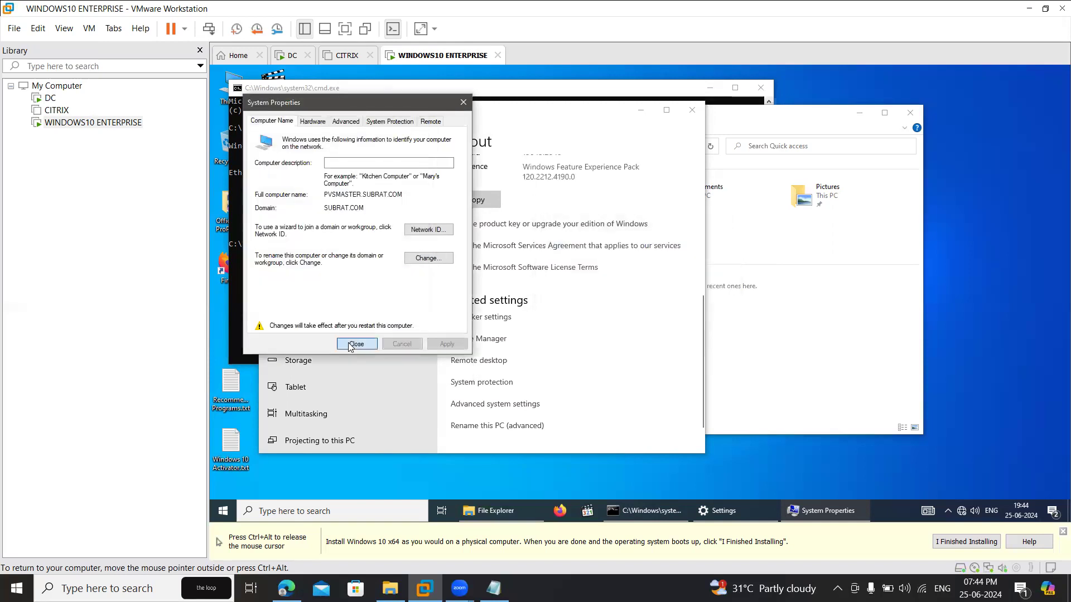
click(356, 344)
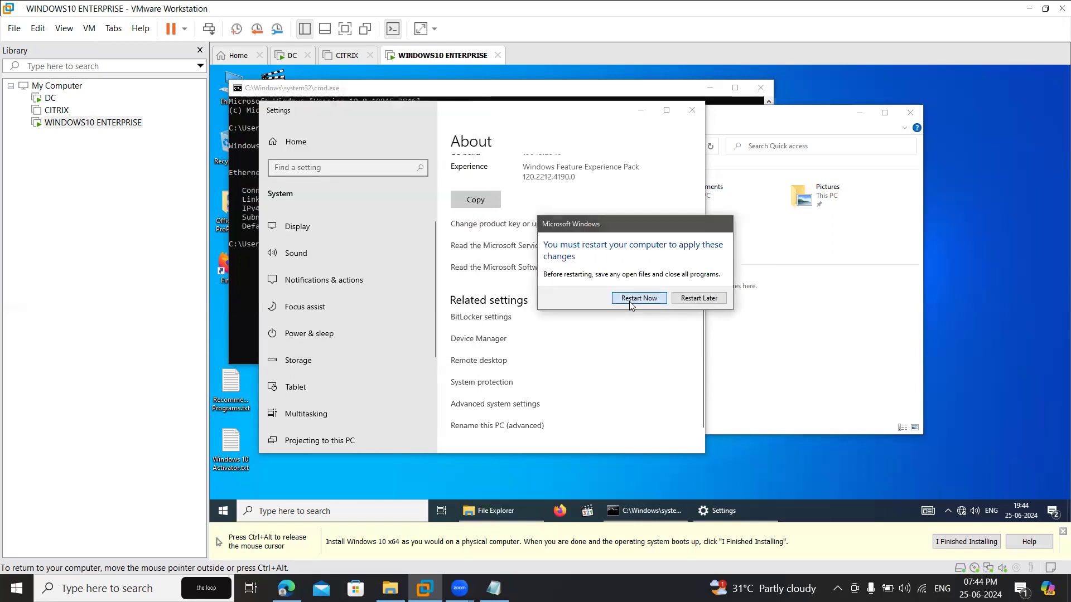
click(629, 301)
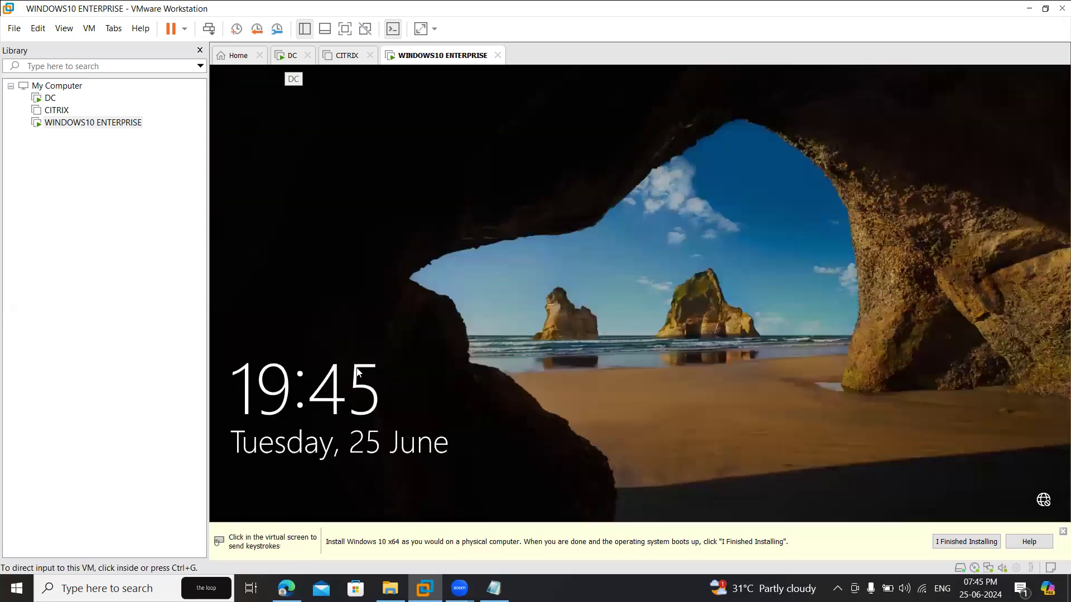
- Sign in through Other user with the domain user's name and password
click(317, 77)
click(343, 420)
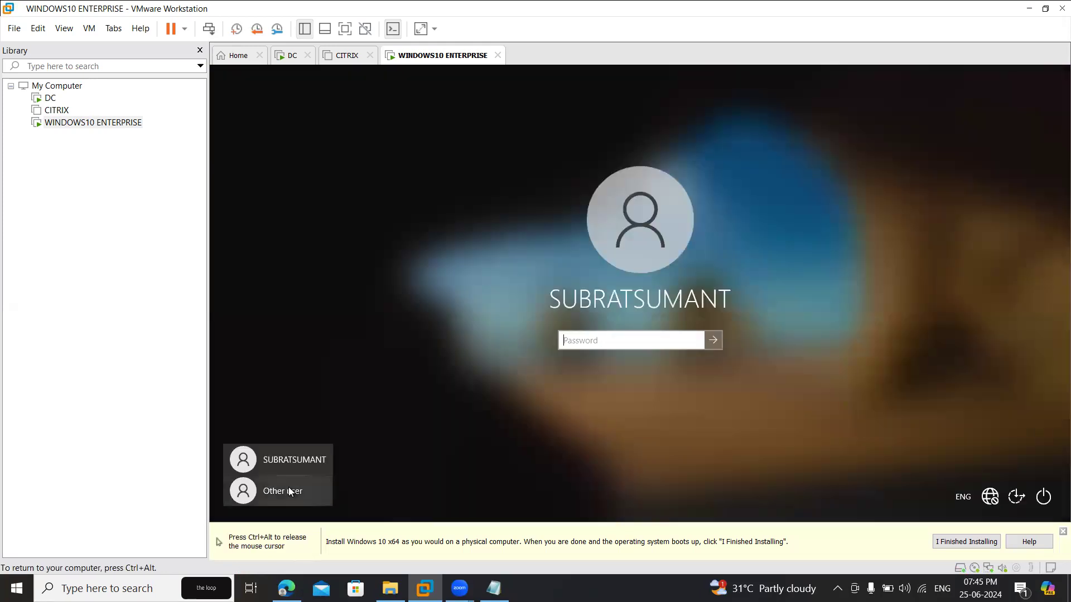
click(289, 491)
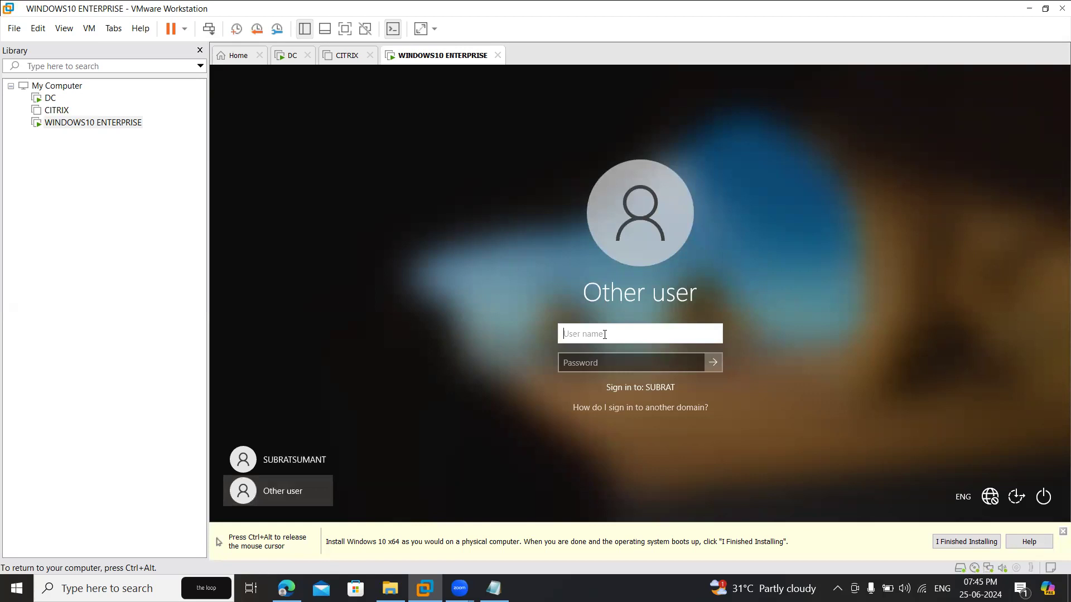
text(sumant)
key(Tab)
text(******)
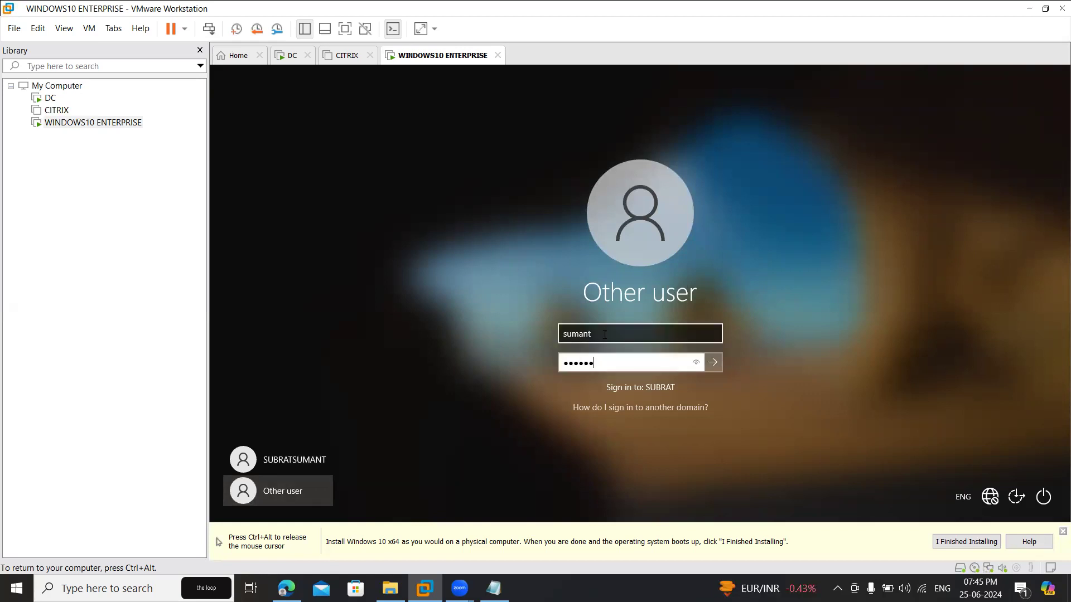
key(Return)
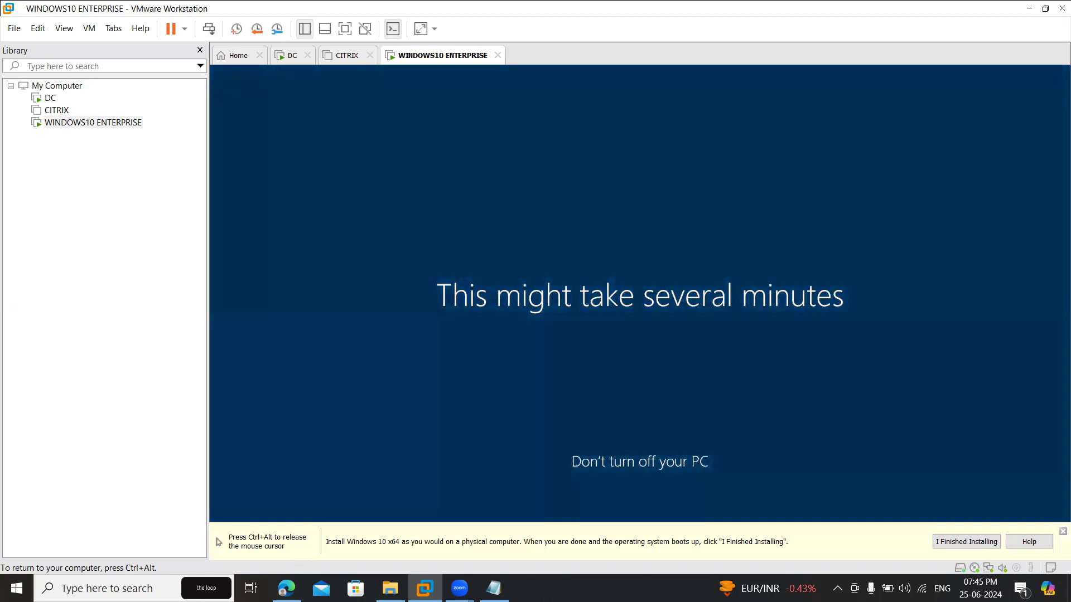
- Release input from the guest during profile setup and open the VM menu
key(ctrl+alt+Insert)
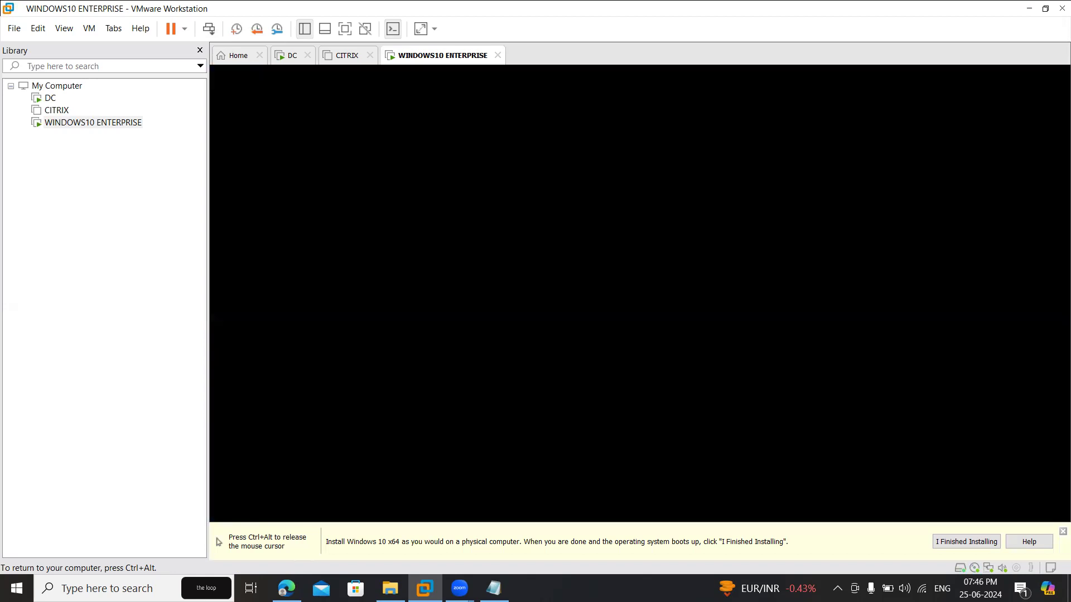
key(ctrl+alt)
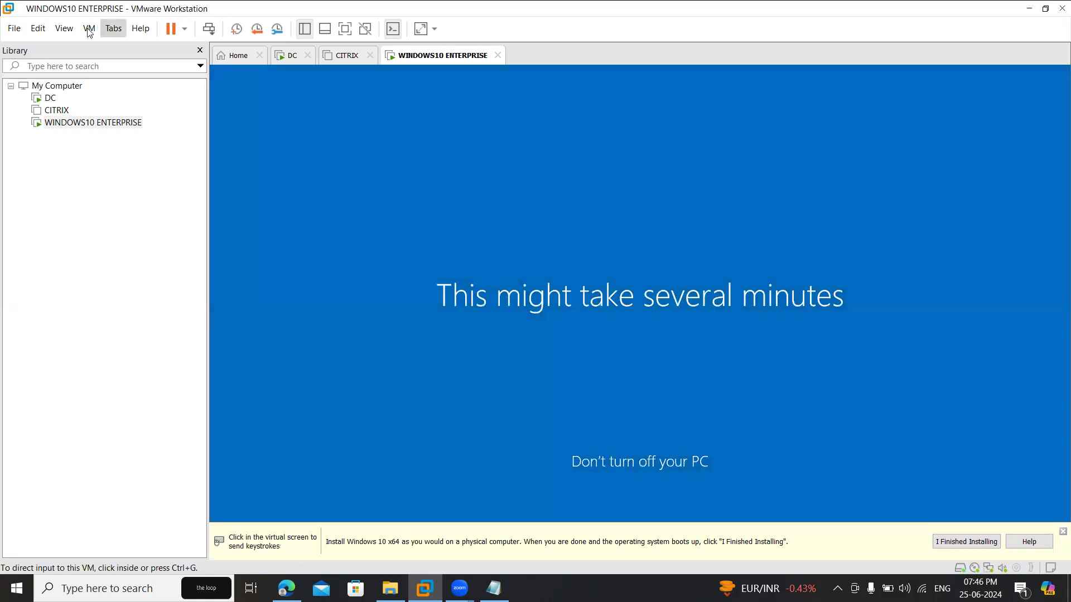
click(91, 31)
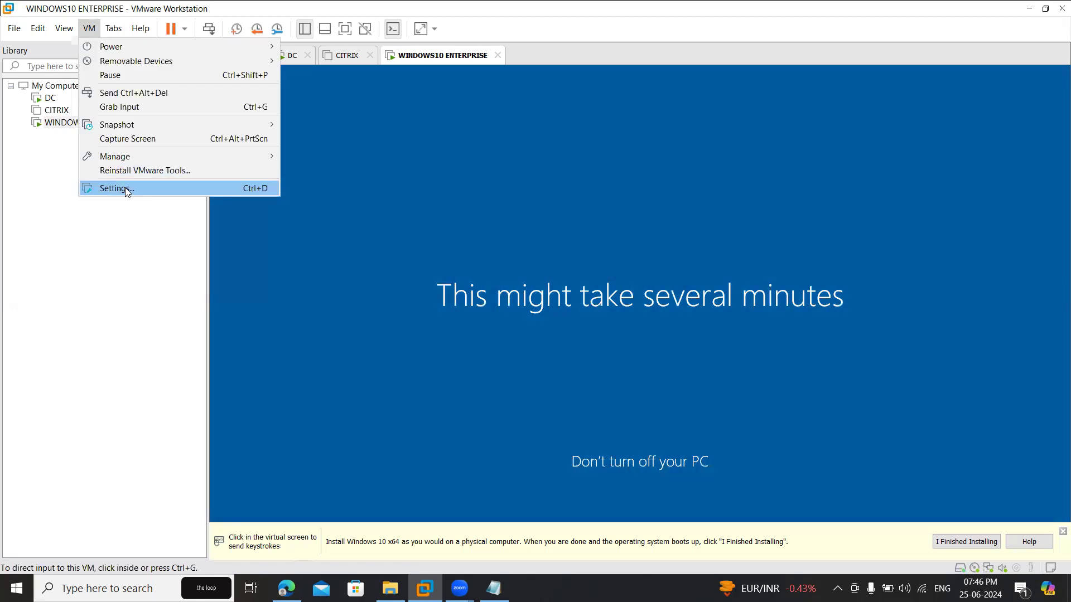
- Attach Citrix_Provisioning_2402_LTSR as the CD/DVD ISO image and open the guest's File Explorer
click(127, 190)
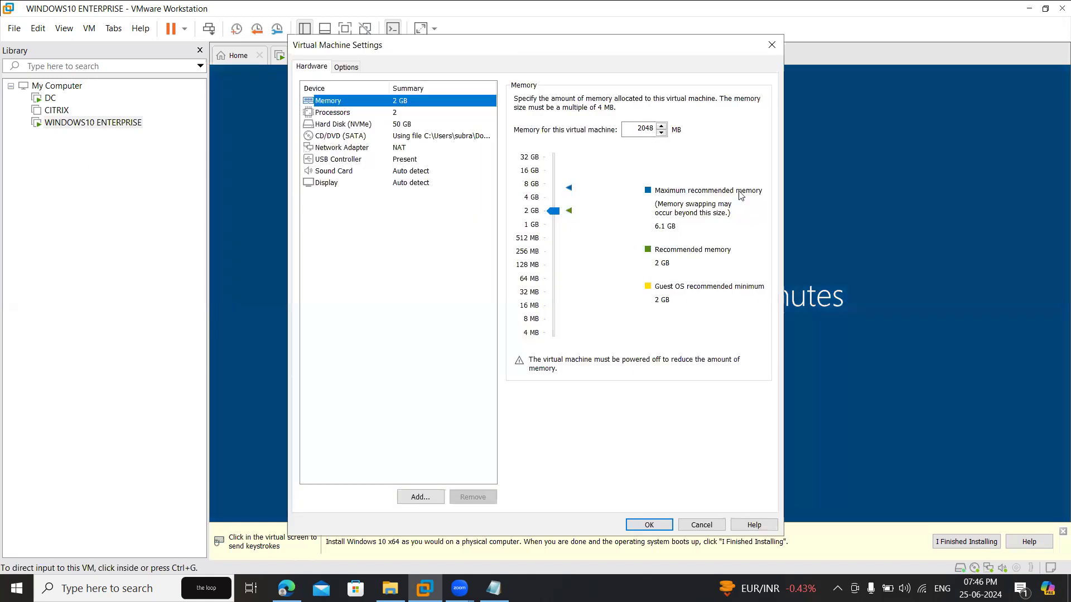
click(740, 197)
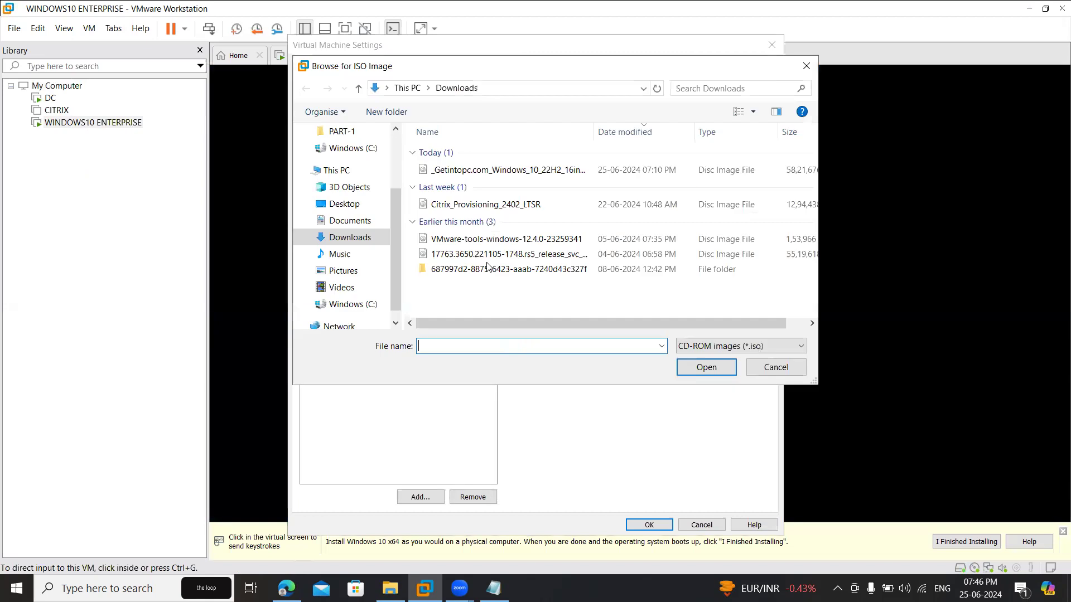
click(486, 205)
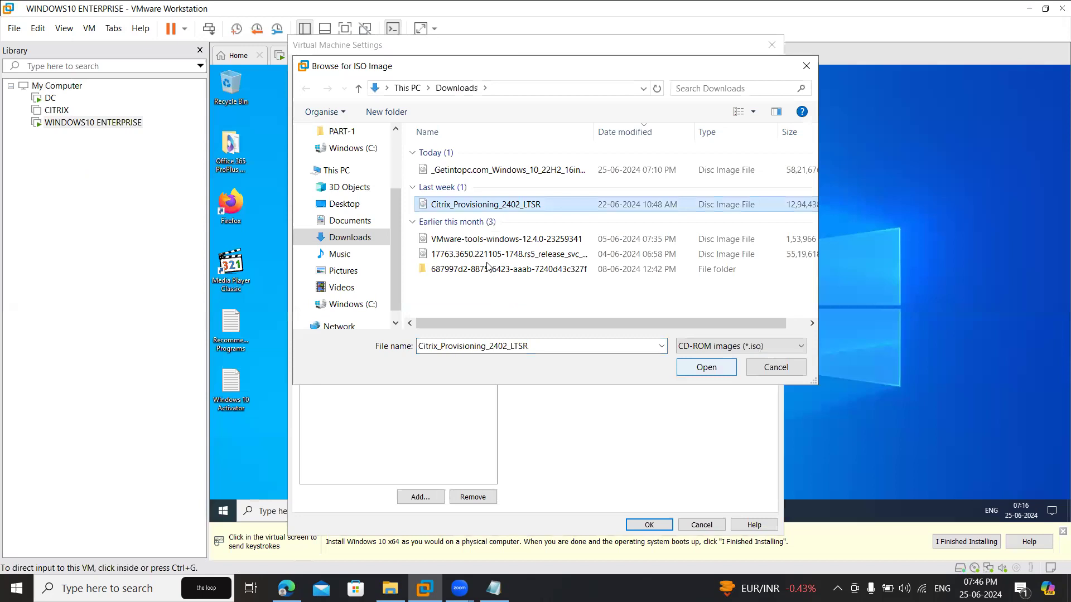
click(706, 367)
click(650, 524)
click(470, 511)
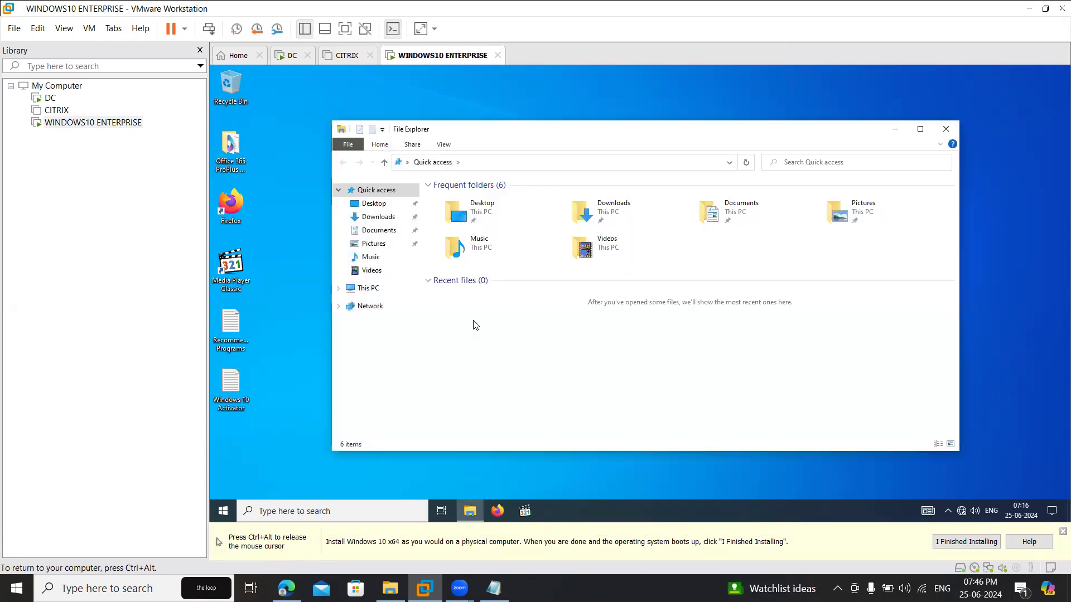
- Open DVD Drive (D:) from This PC and run the Citrix autorun application
click(374, 288)
right_click(375, 289)
click(656, 388)
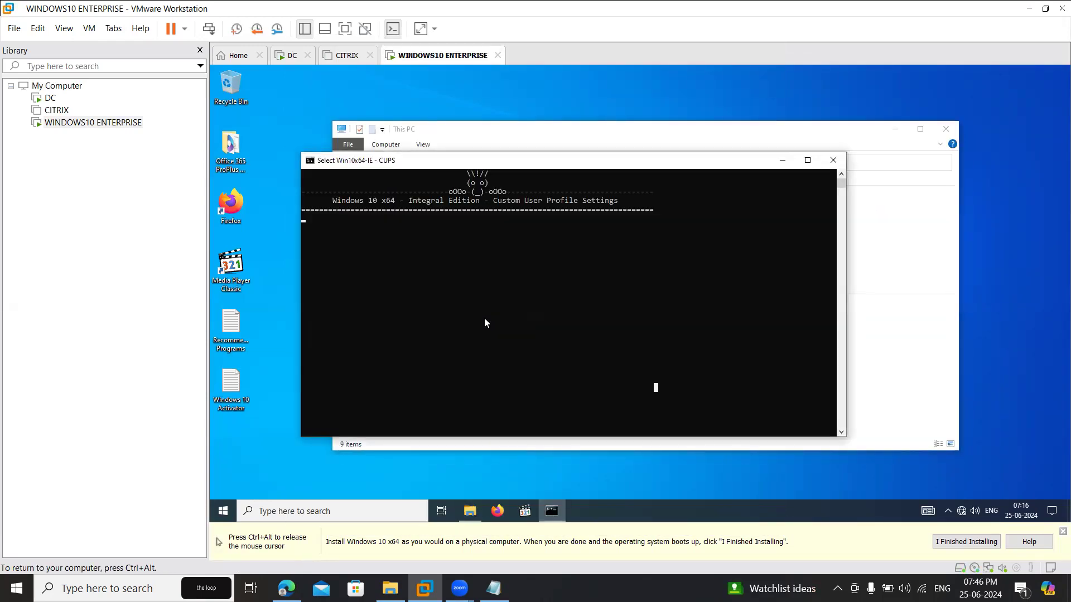
click(782, 160)
right_click(633, 317)
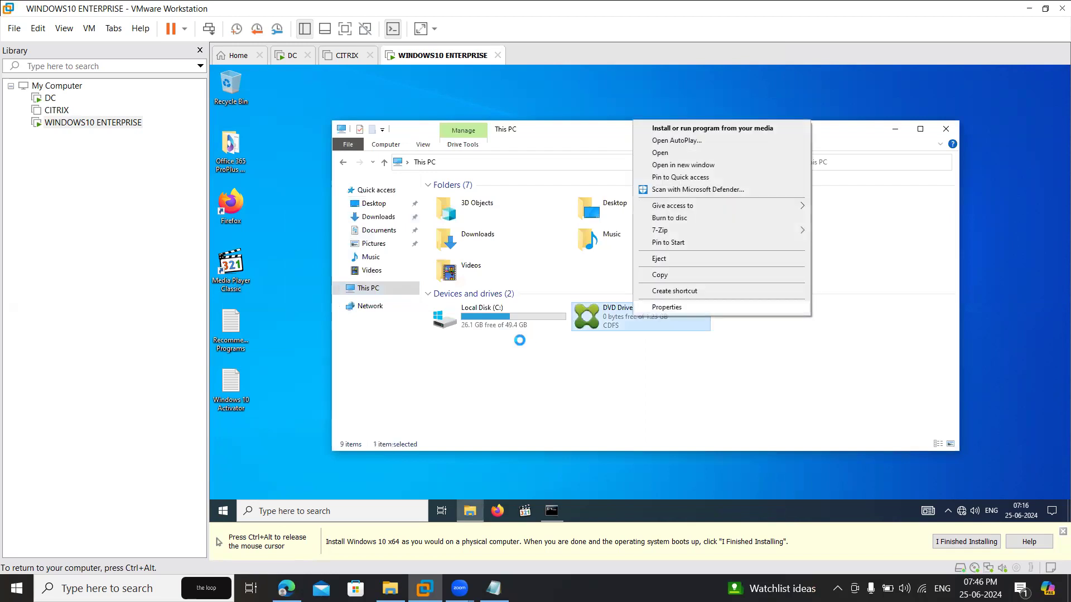
key(Return)
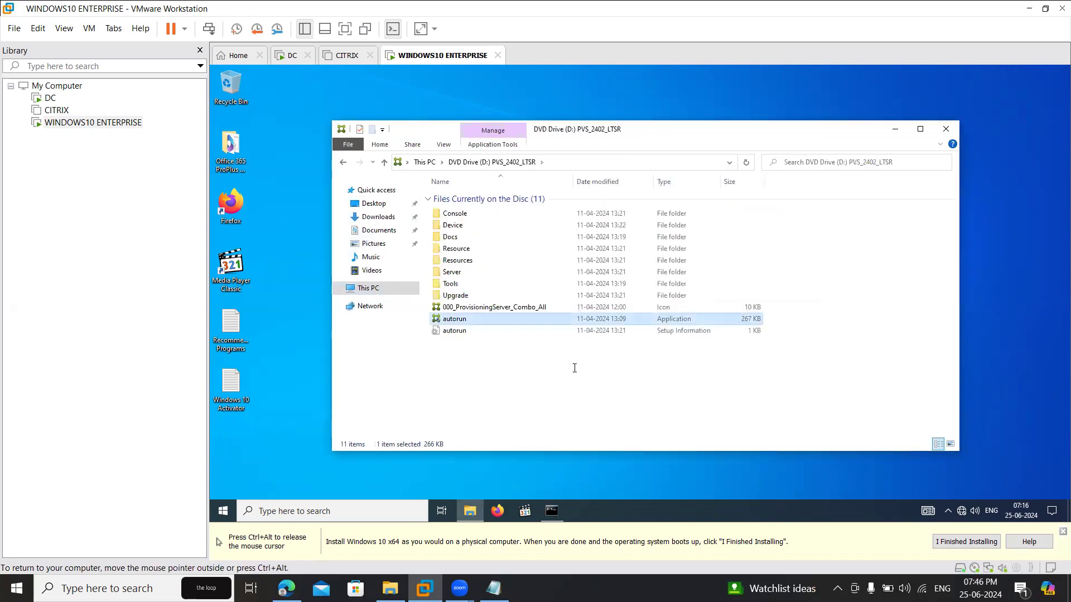
right_click(484, 318)
click(519, 335)
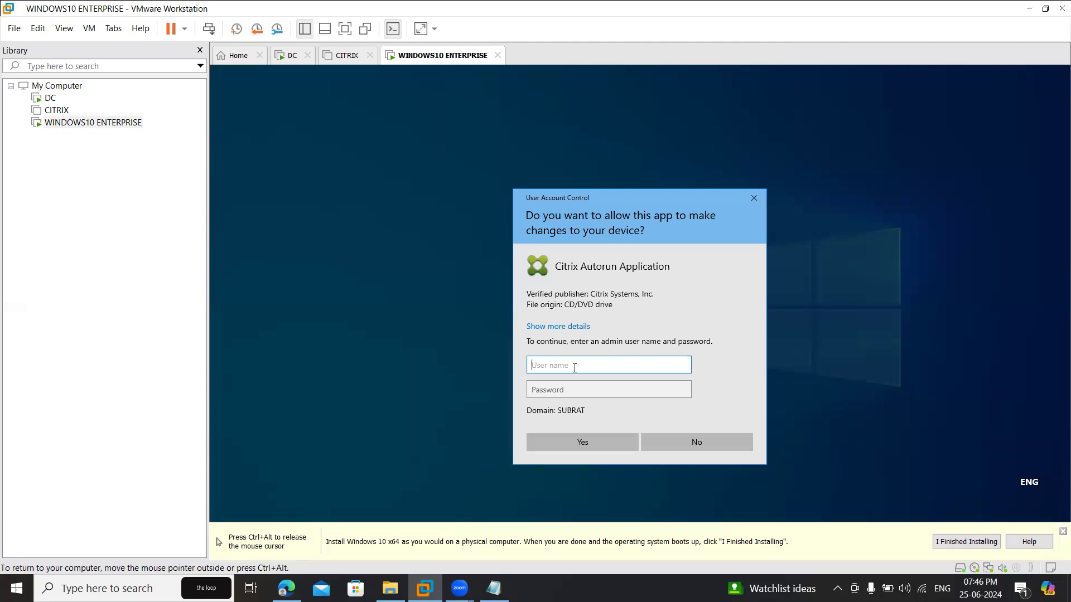
- Approve the UAC prompt with the administrator account and its password
text(administrator)
key(Tab)
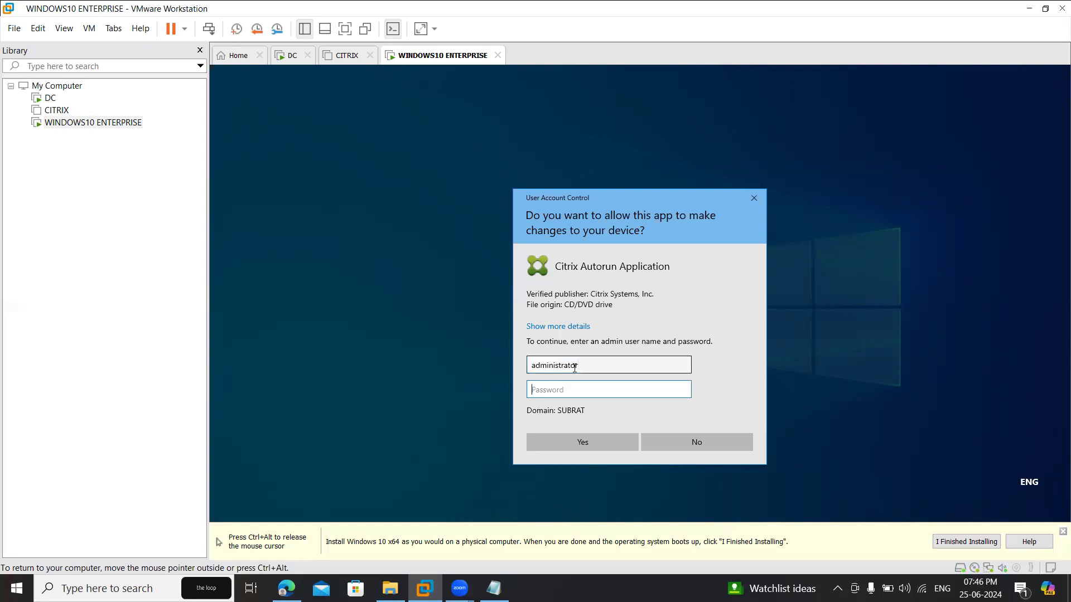
text(********)
key(Return)
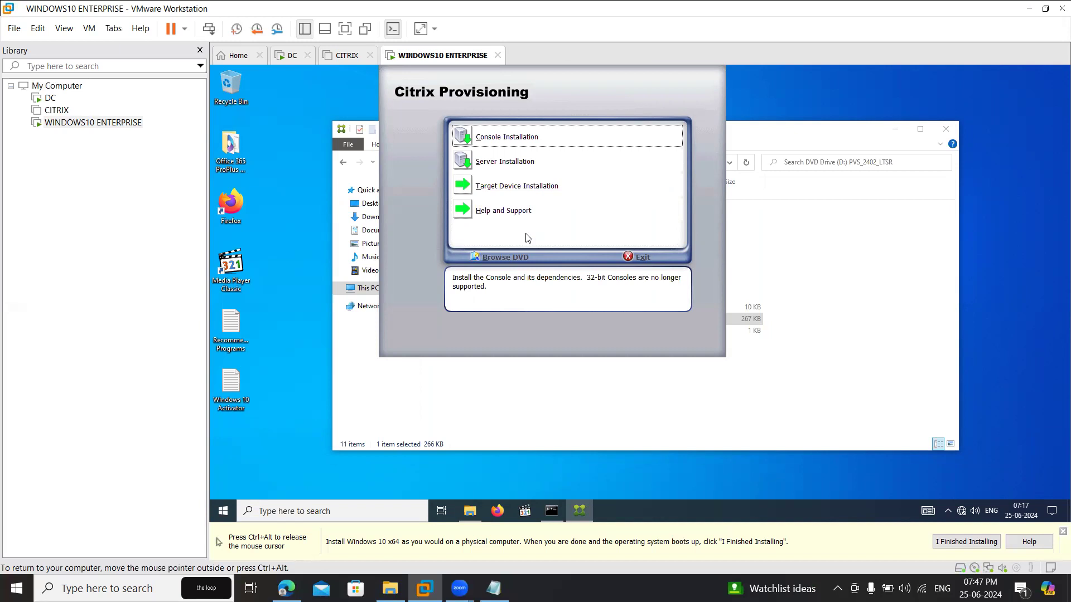
- Choose Target Device Installation twice in the Citrix Provisioning launcher
click(519, 186)
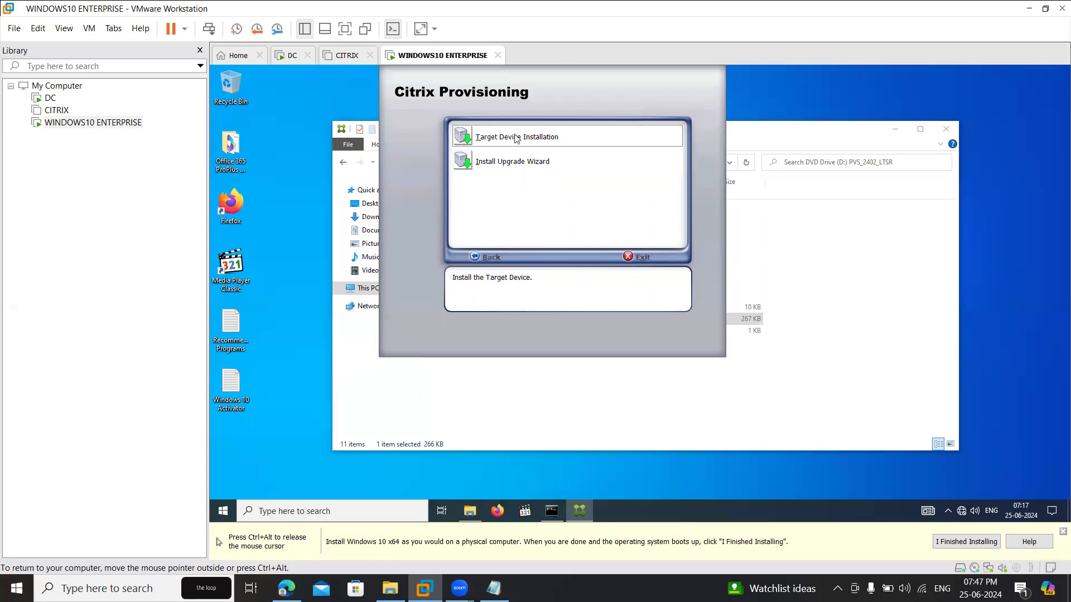
click(542, 142)
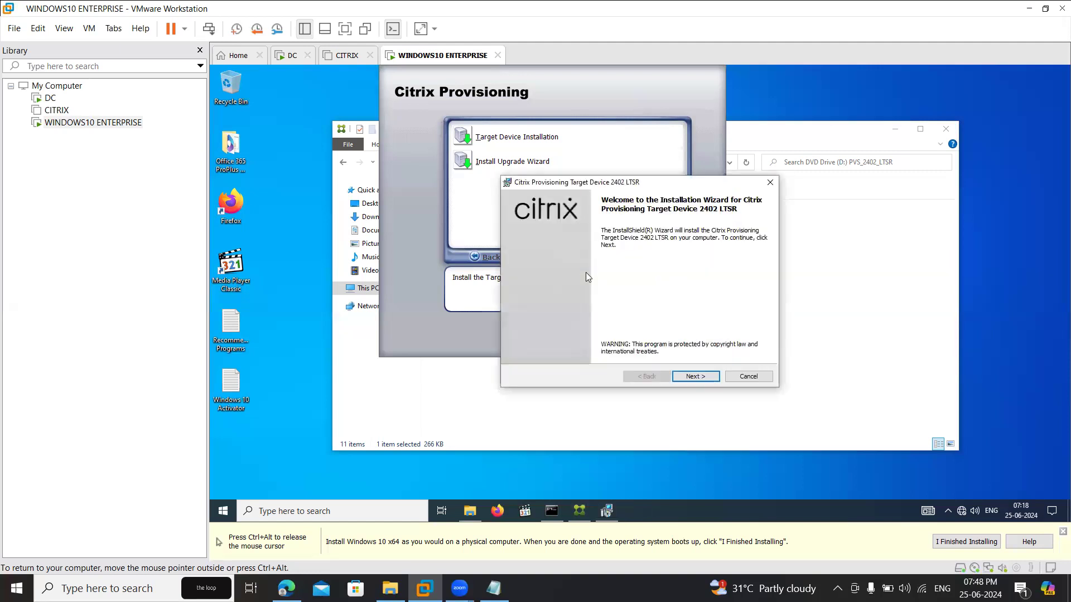
- Accept the licence, keep default customer details and destination folder, and install
key(Return)
key(alt+a)
key(Return)
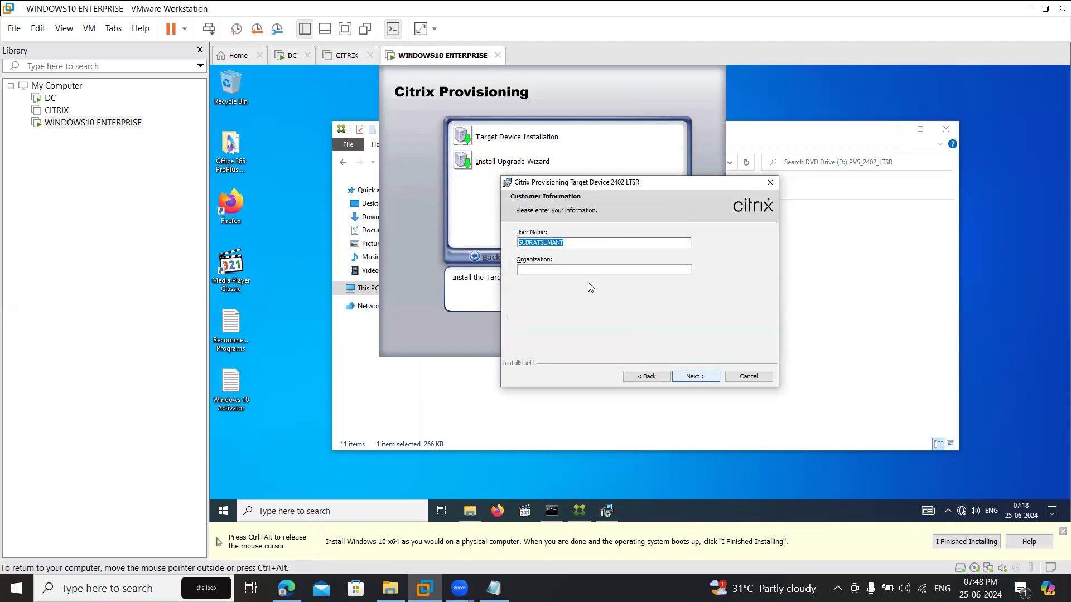
key(Return)
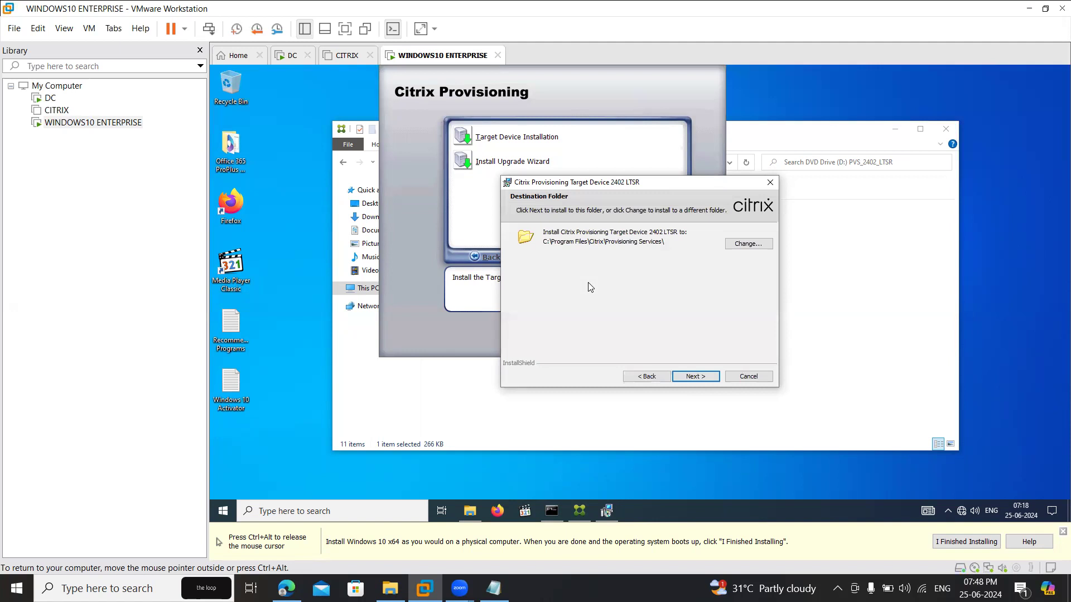
key(Return)
click(693, 375)
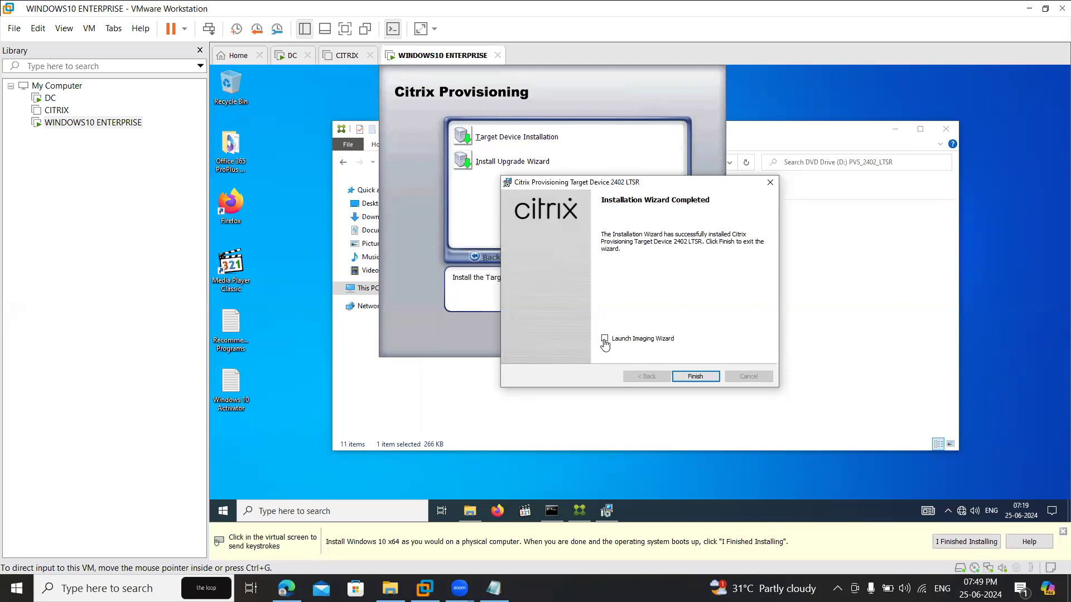
- Leave the Launch Imaging Wizard option unticked on the completion page
click(594, 288)
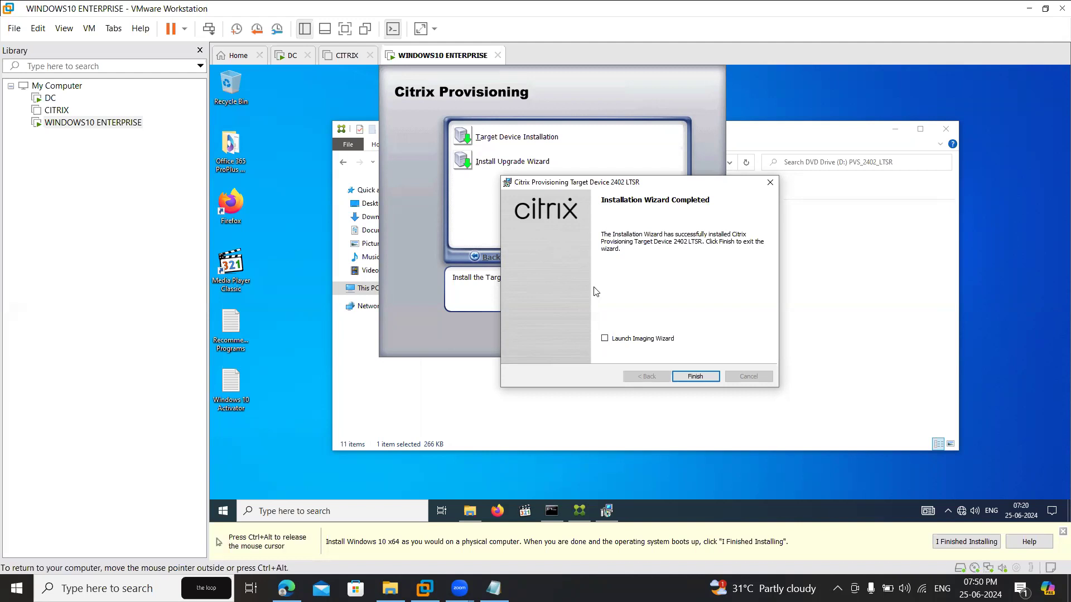
click(605, 339)
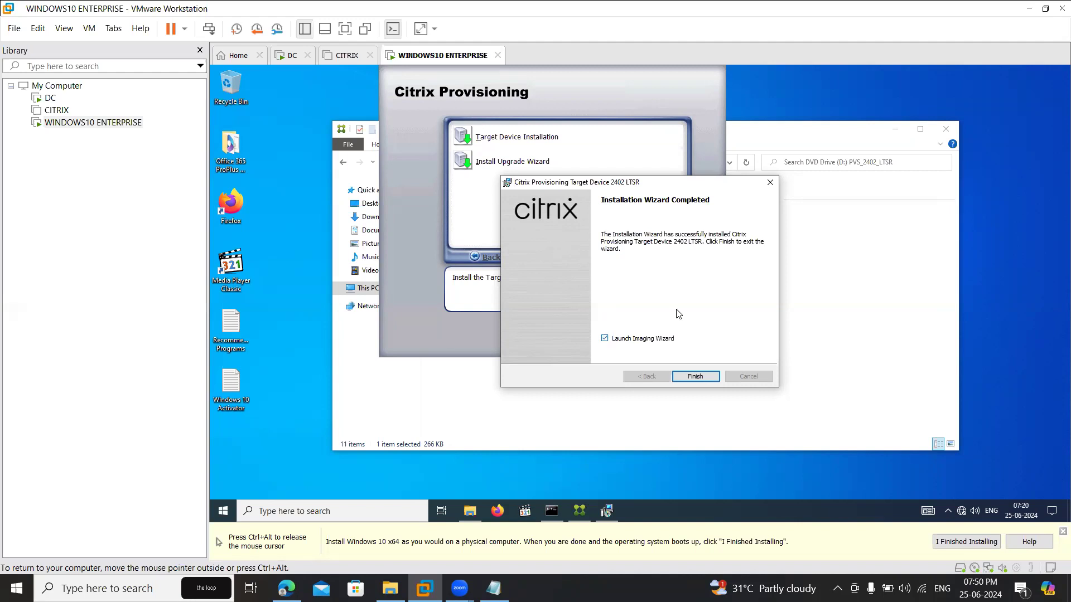
click(605, 338)
- Finish the installer and confirm rebooting the Windows 10 VM now
key(Return)
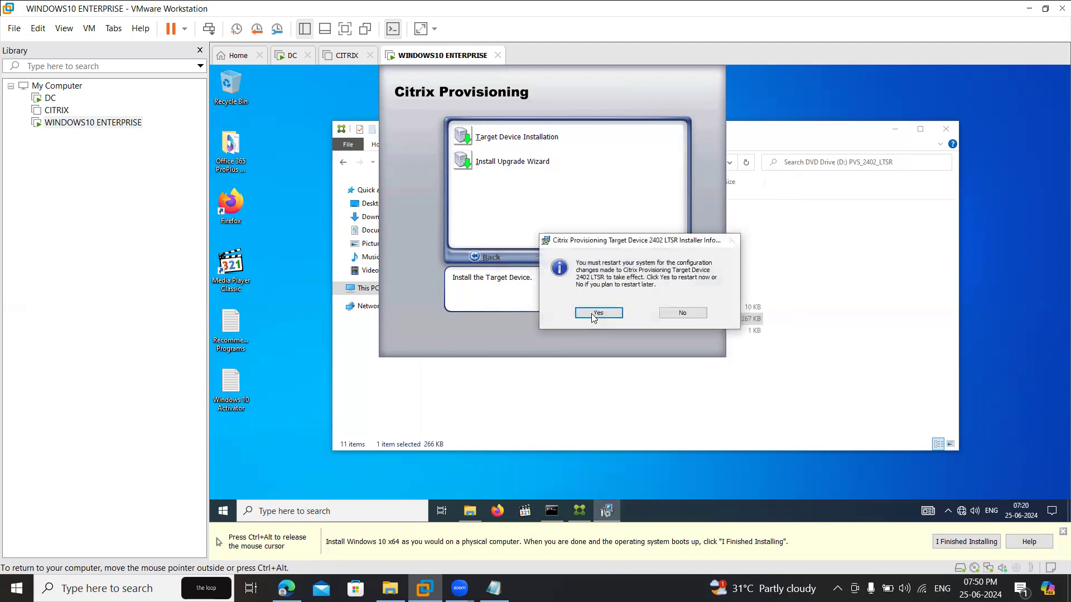
click(592, 314)
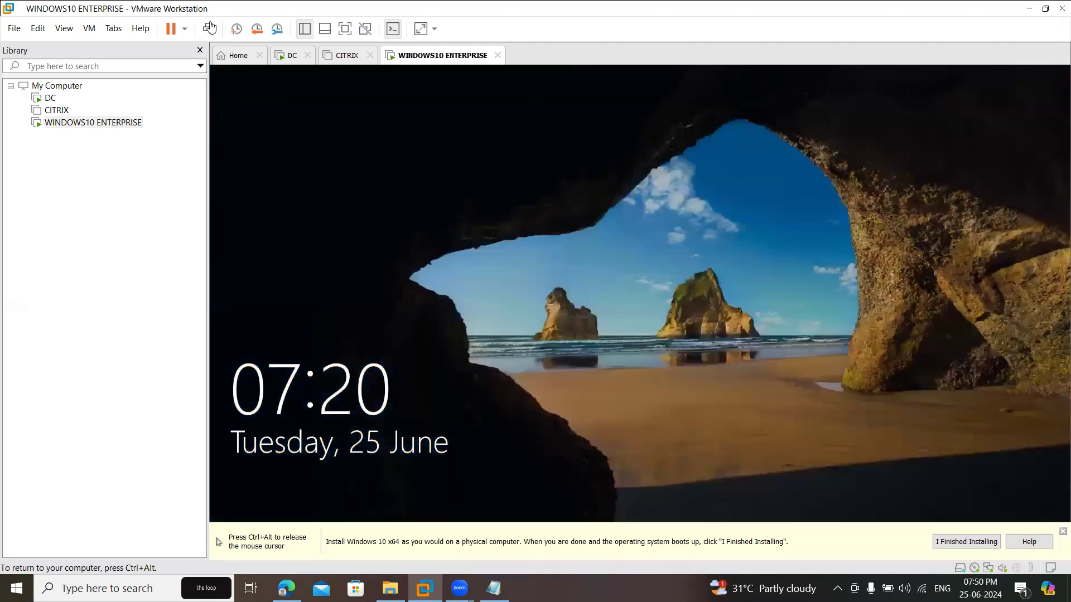
- Sign back in from the lock screen with the account password, then release input
click(209, 26)
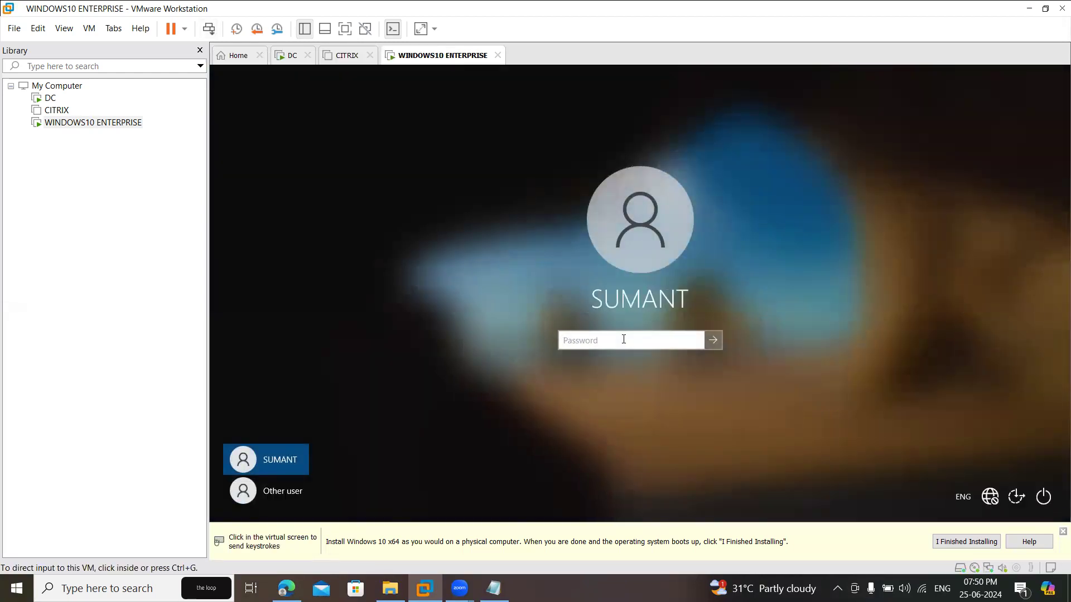
click(624, 340)
text(•)
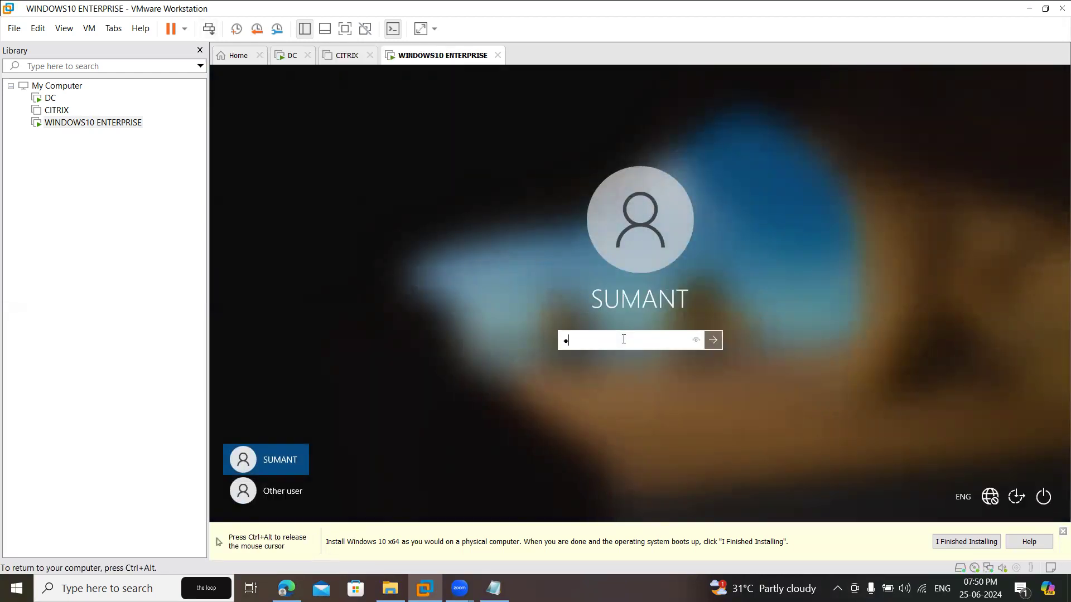
text(•••••••)
key(Return)
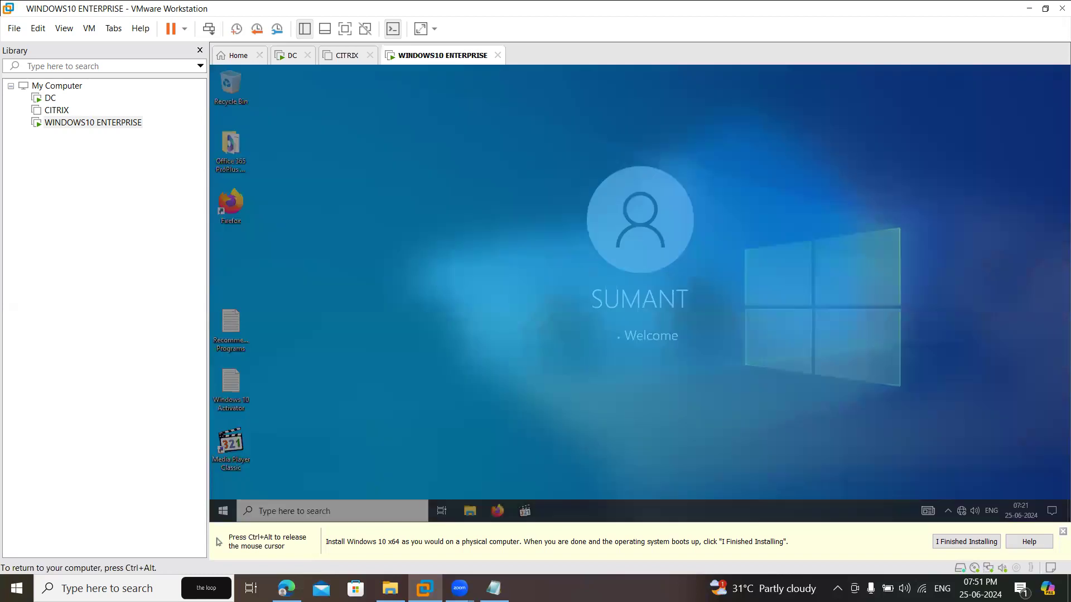
key(ctrl+alt)
- Open the guest's Start menu and expand the Citrix program folder
click(212, 509)
click(225, 516)
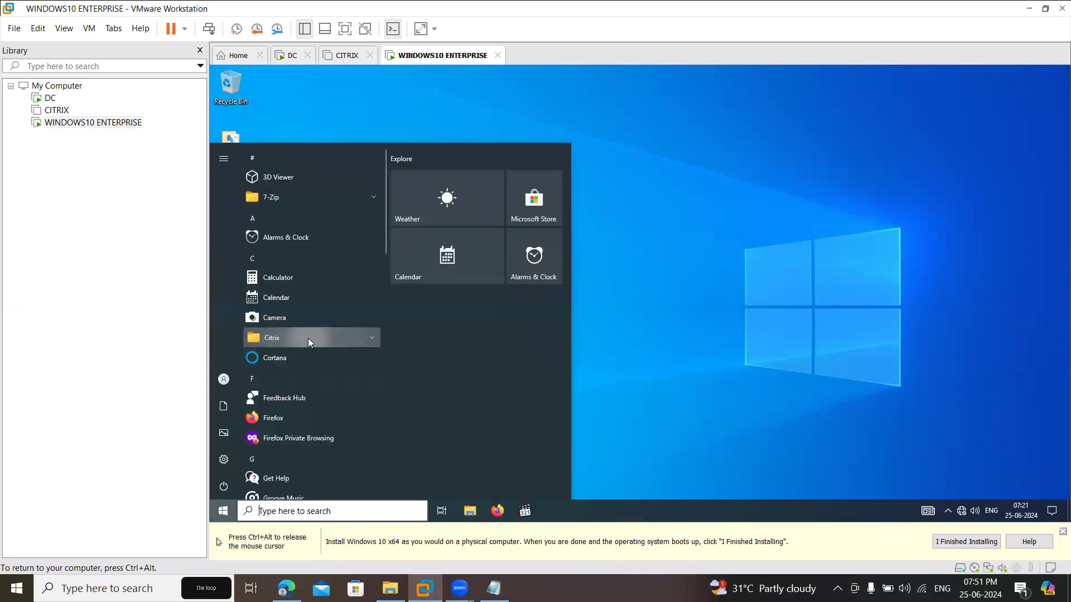
click(308, 339)
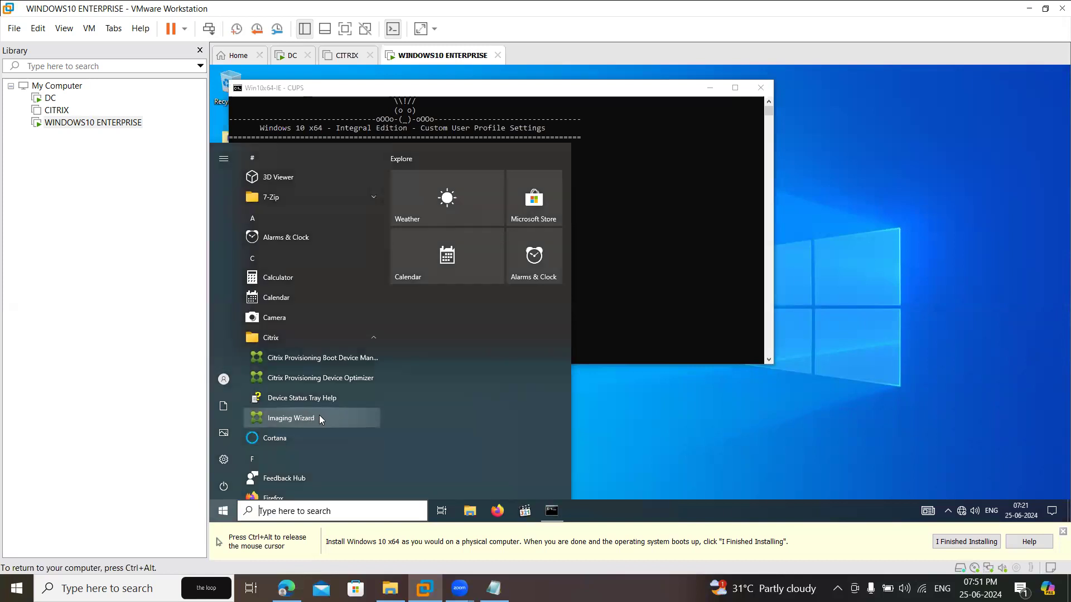
- Launch the Imaging Wizard and enter the administrator credentials in its UAC prompt
click(319, 416)
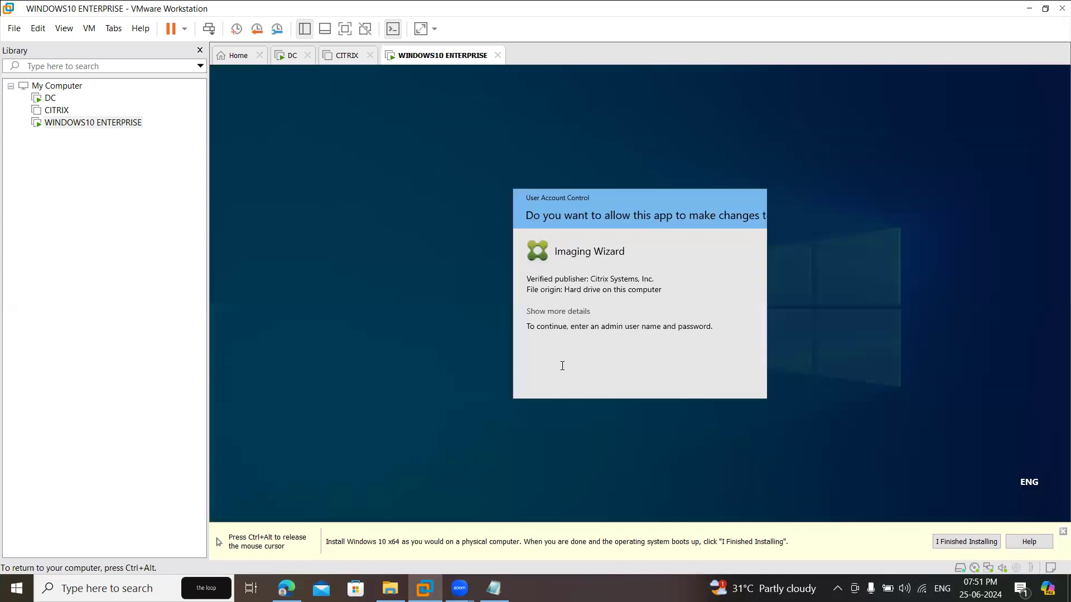
text(a)
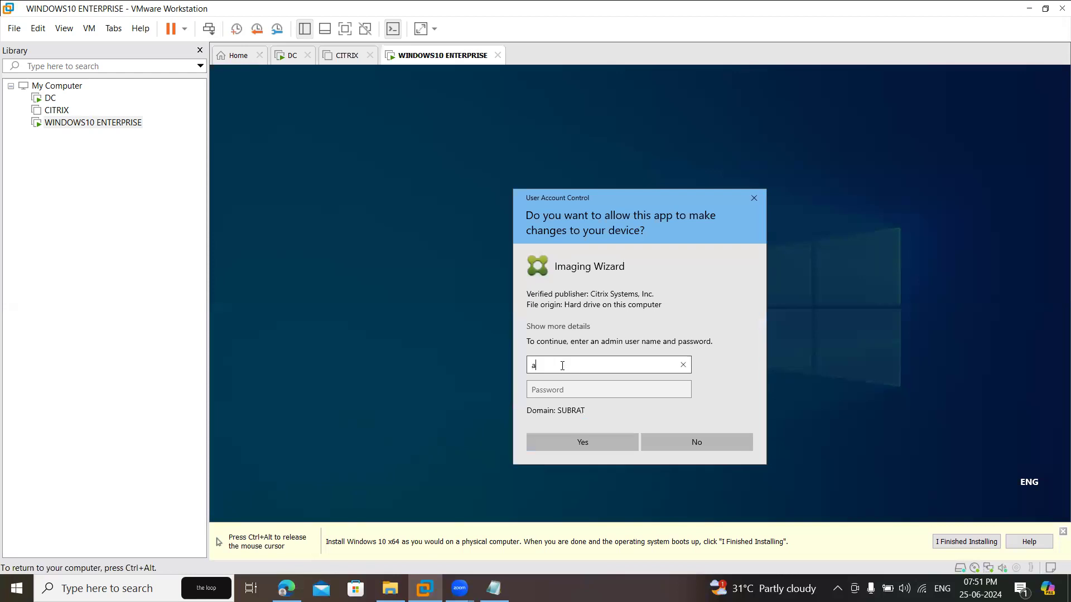
text(dministrator)
key(Tab)
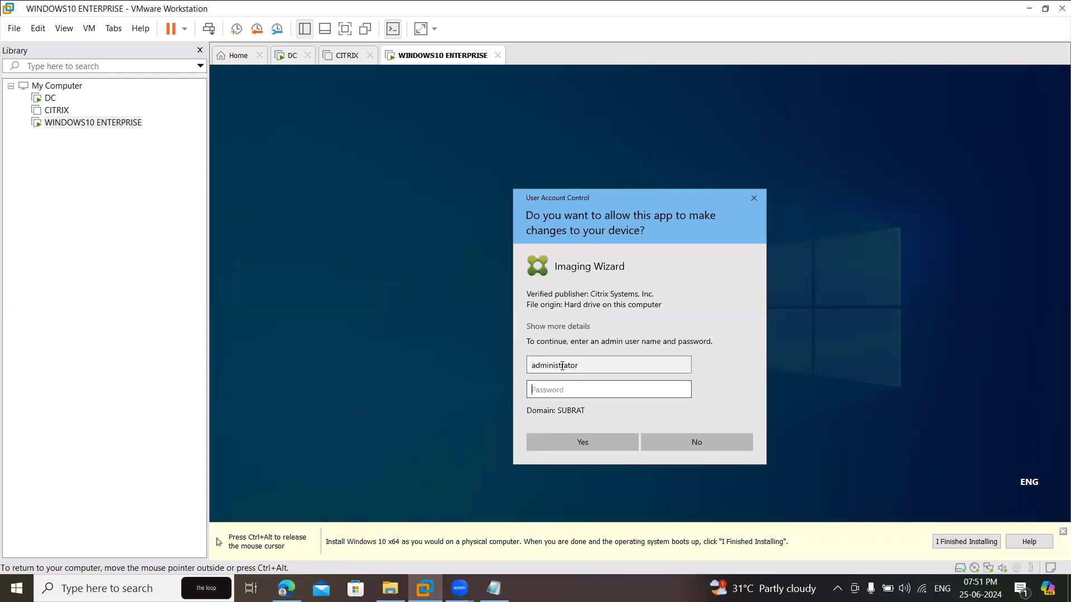
text(•••••••••)
key(Return)
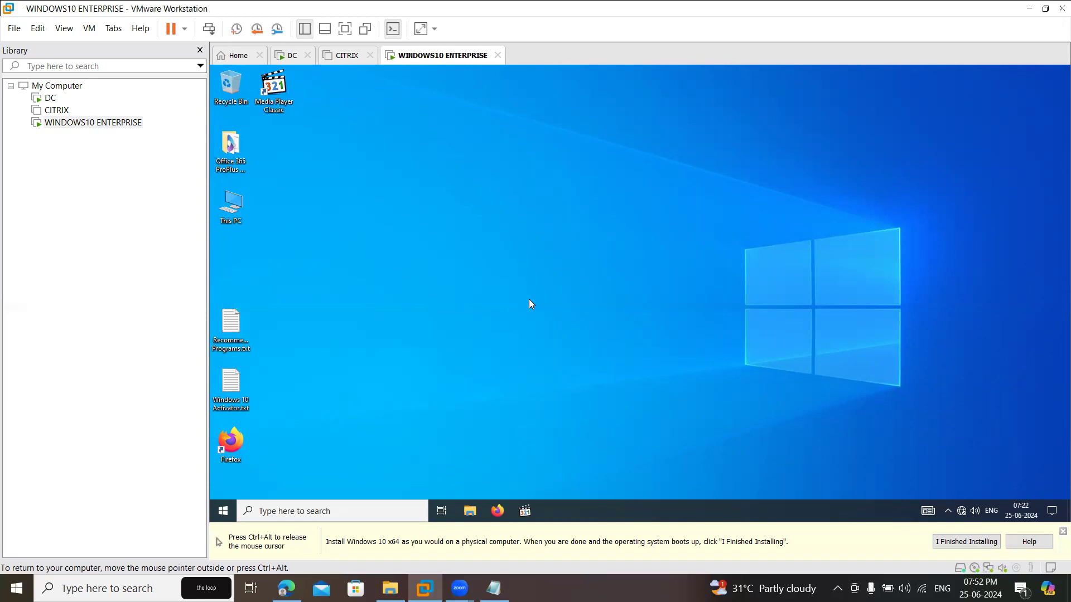
- Relaunch the Imaging Wizard from the Citrix Start group and approve it as administrator
key(super)
click(282, 338)
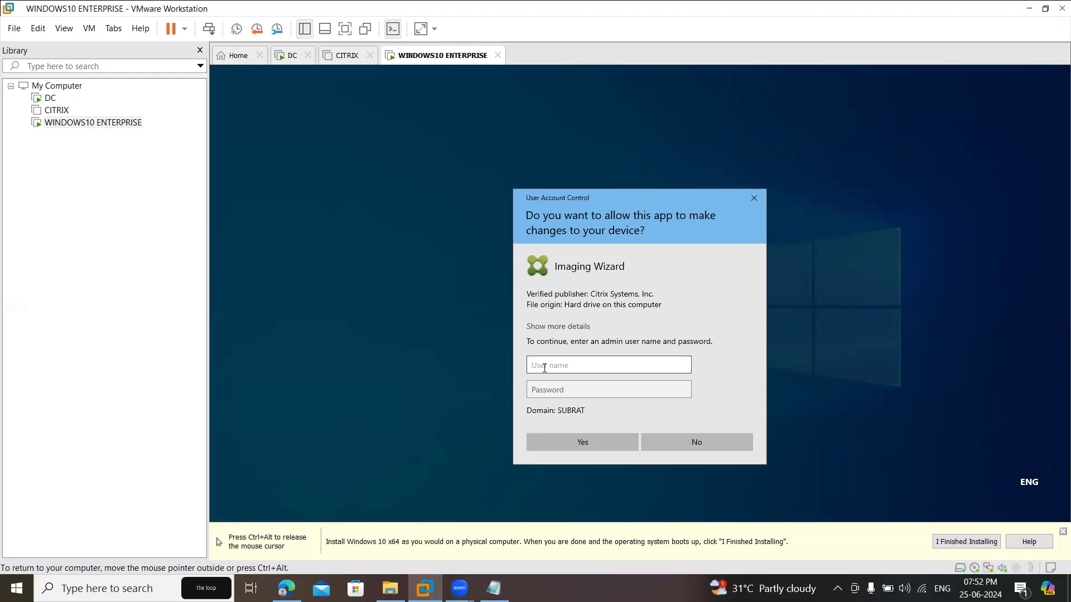
text(administrator)
key(Tab)
text(******)
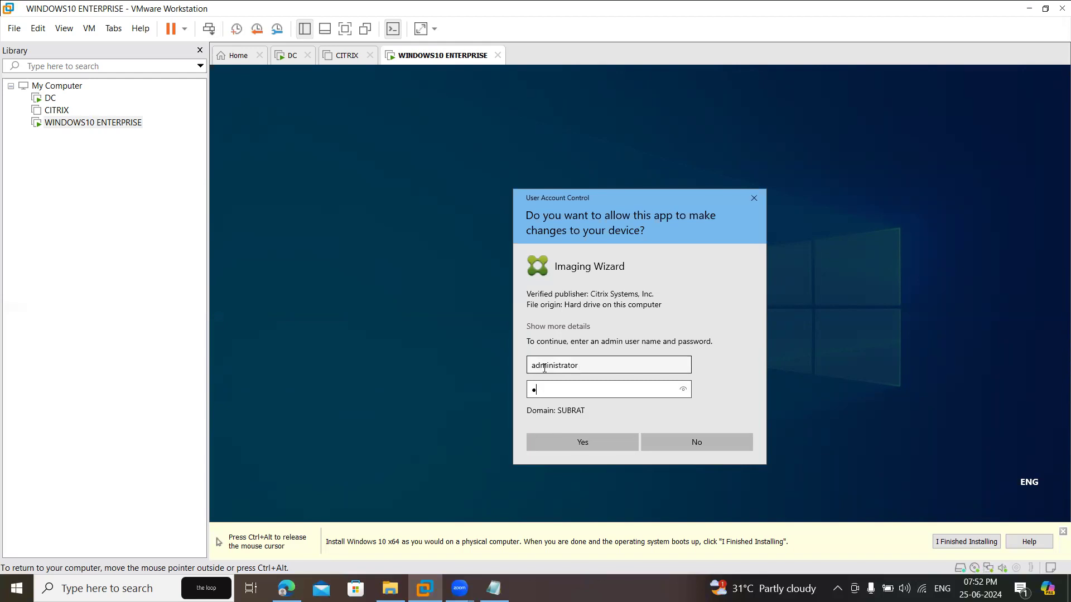
text(***)
key(Return)
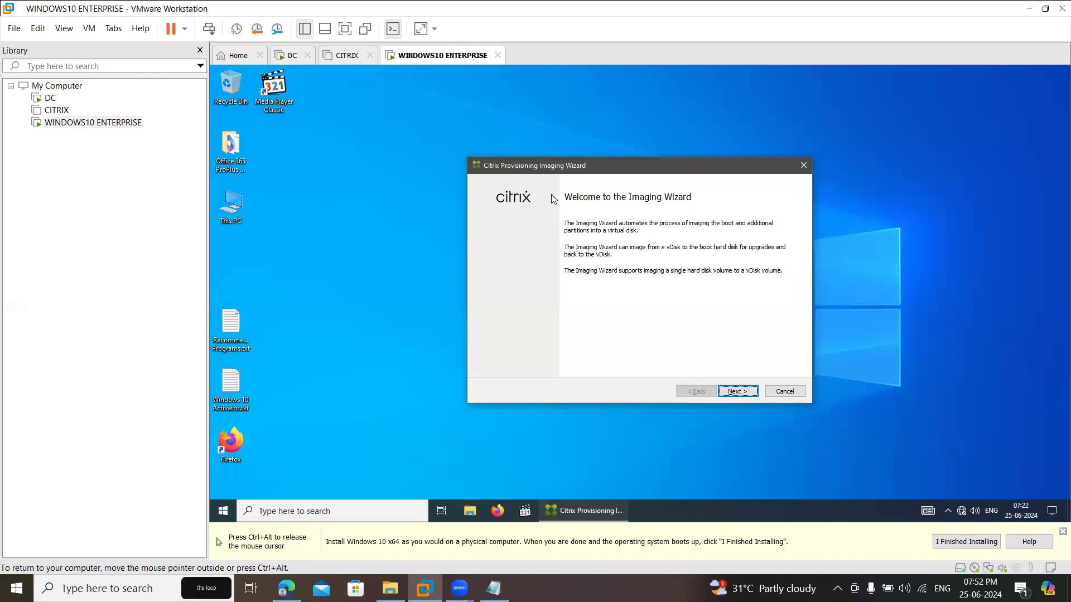
- Move the Imaging Wizard past its welcome page, then switch to the DC virtual machine
click(739, 394)
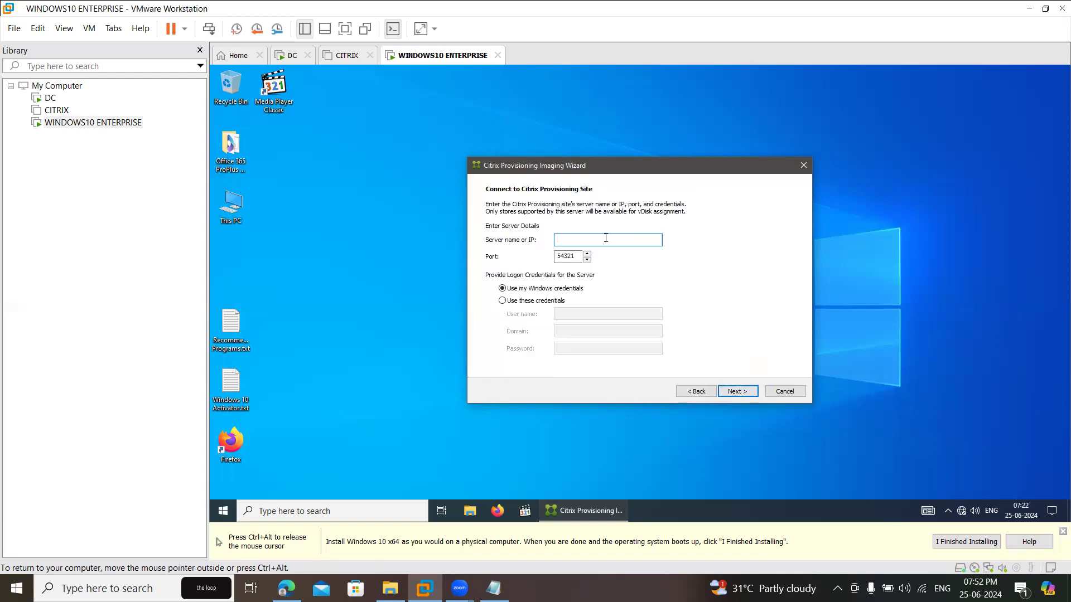
click(286, 57)
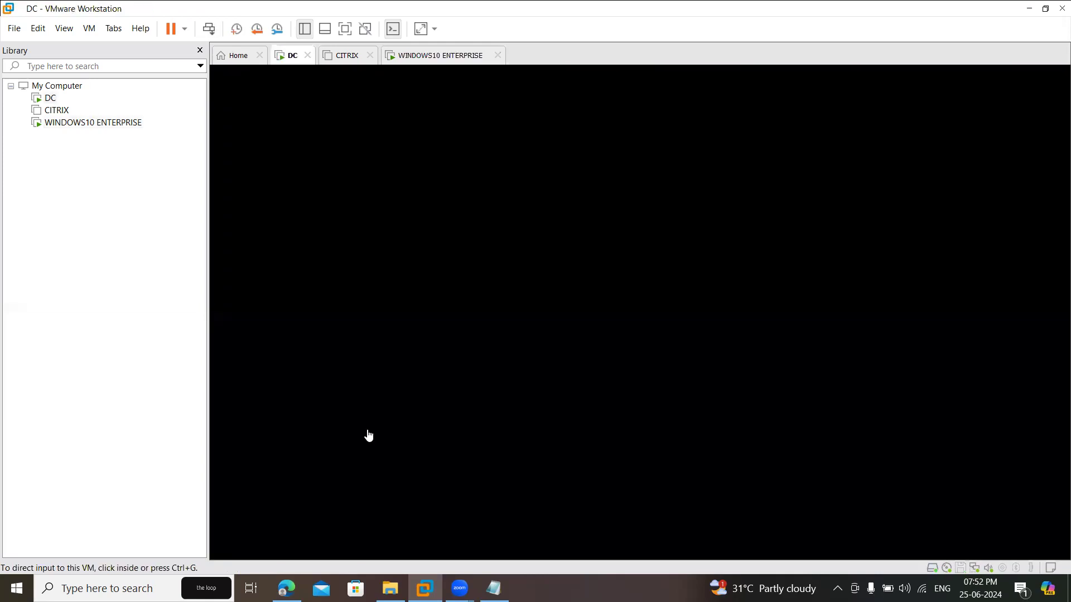
- Unlock the DC virtual machine by signing in with its password
click(368, 435)
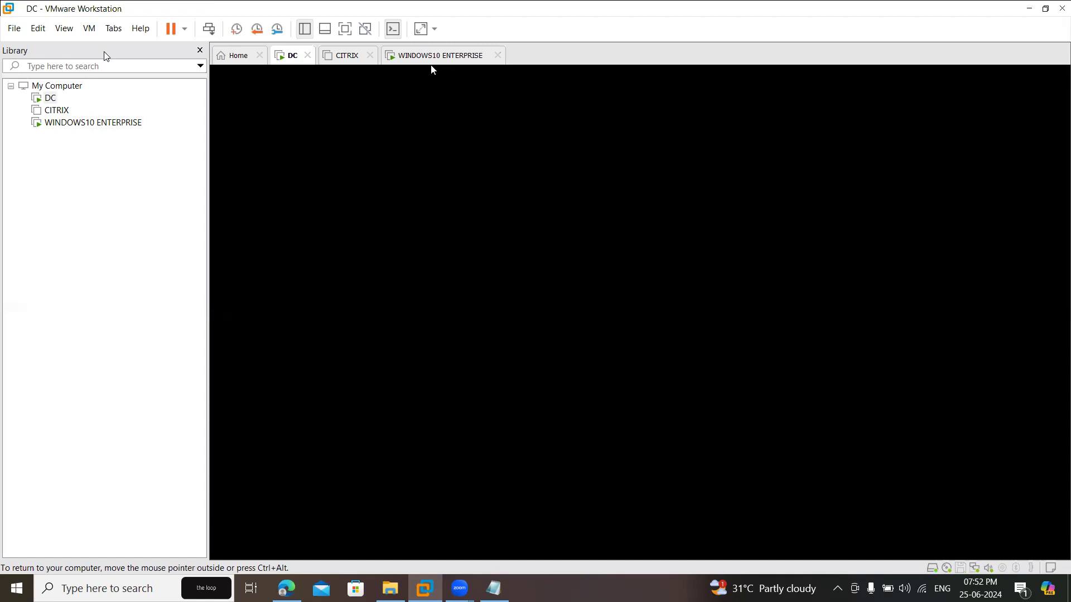
click(205, 32)
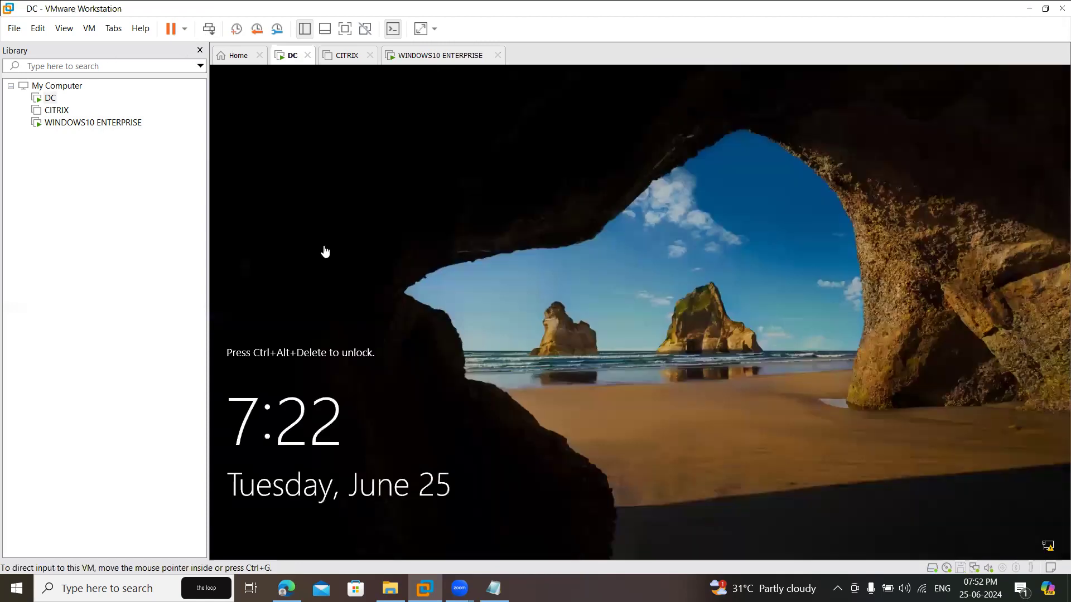
click(586, 371)
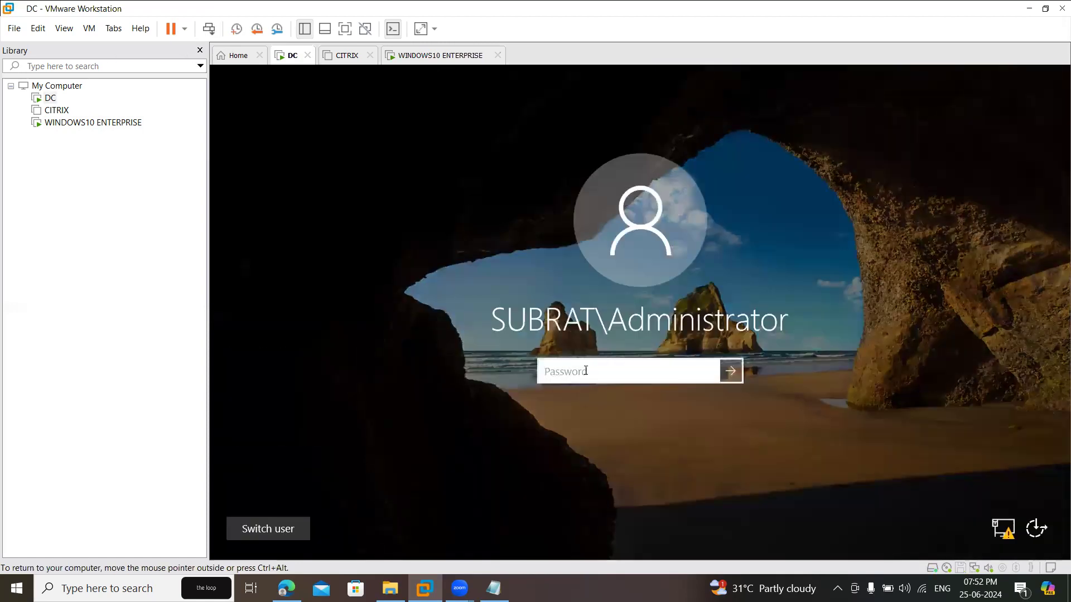
text(•••••••••)
key(Return)
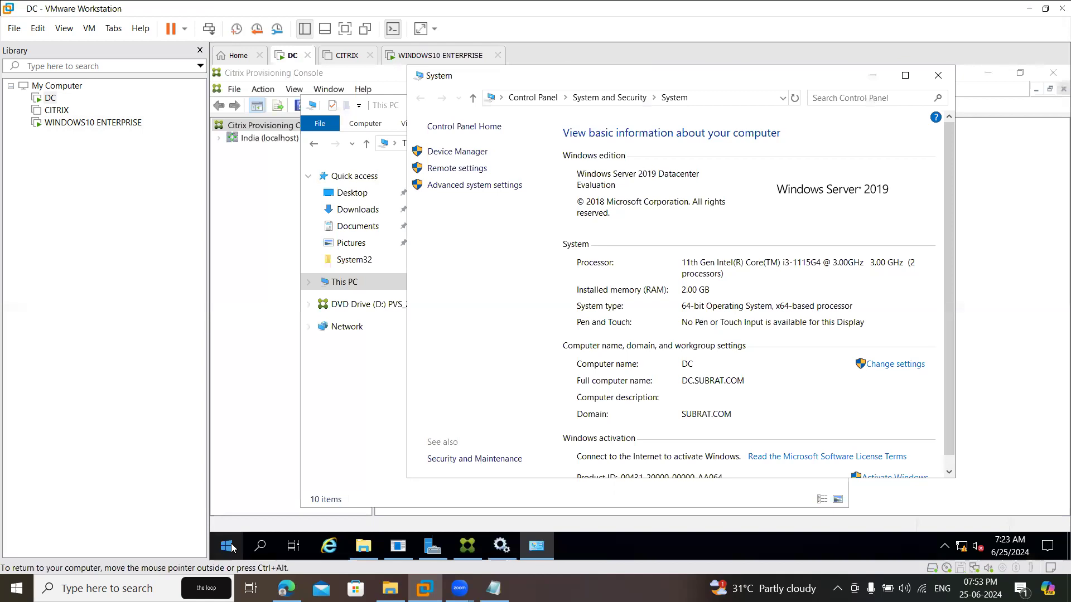
- Run ipconfig in a DC Command Prompt to read 192.168.10.1, then focus the wizard's server field
click(226, 546)
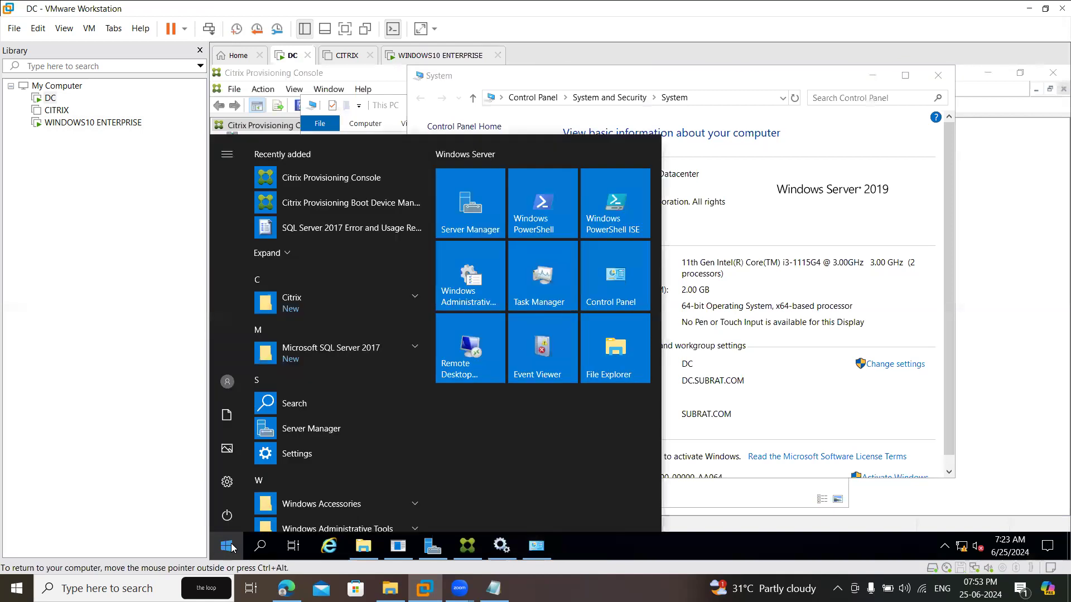
click(260, 546)
text(cmd)
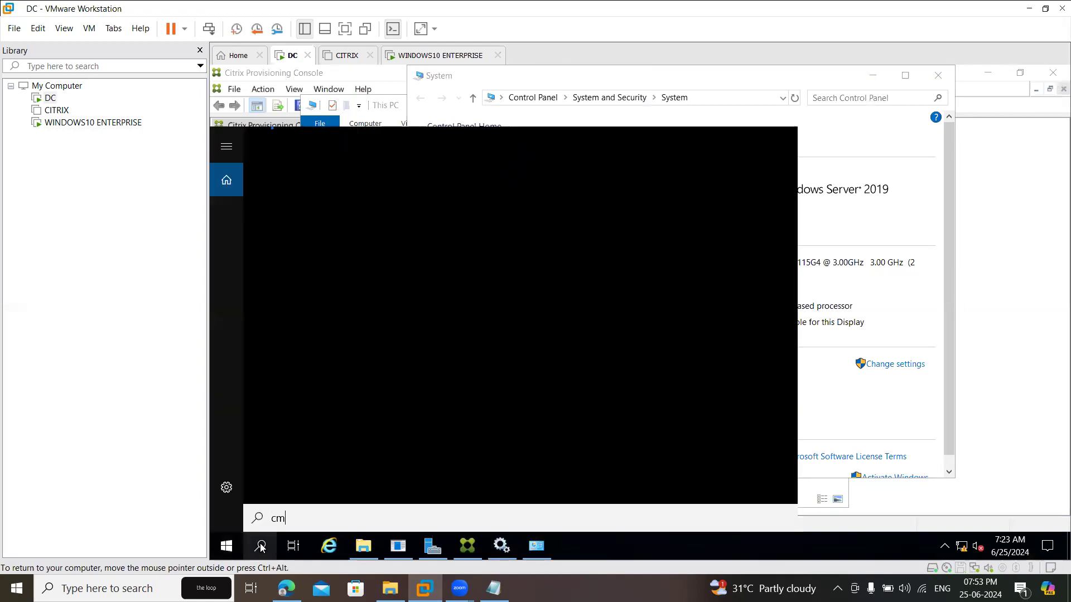
key(Return)
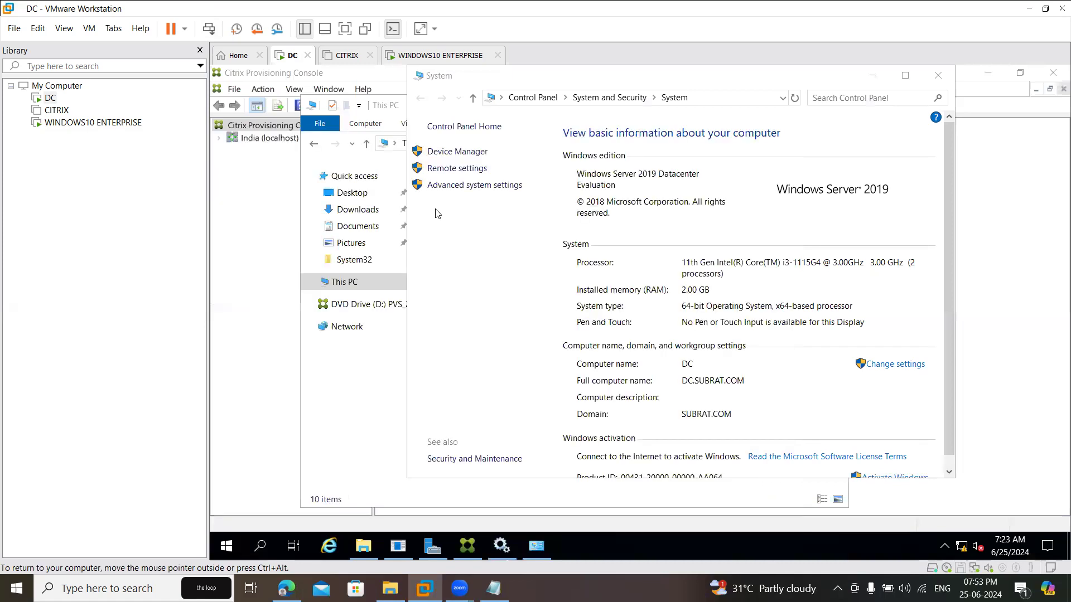
text(ipconfig)
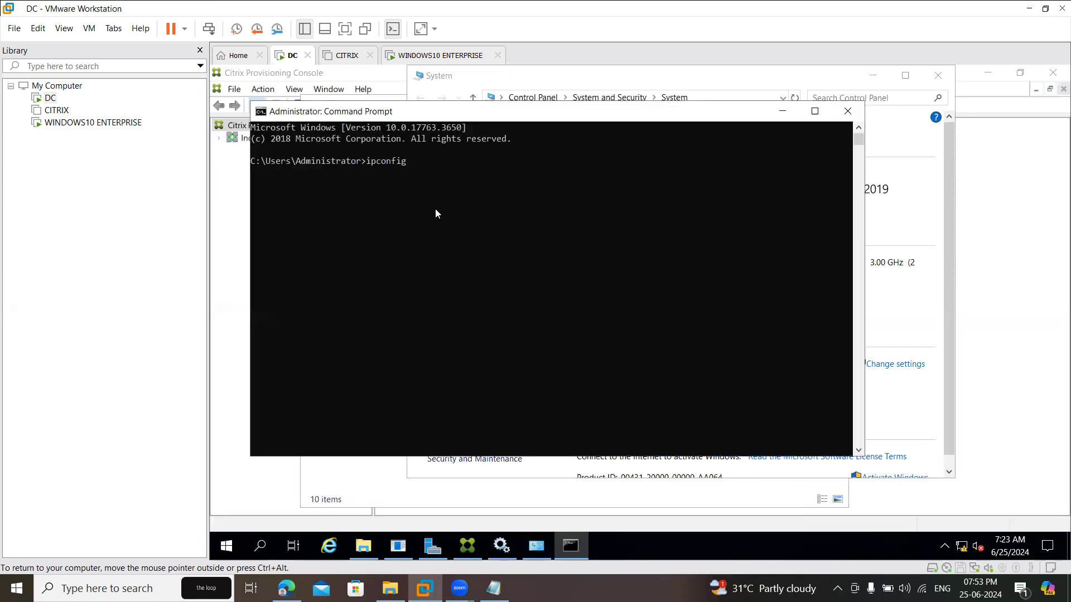
key(Return)
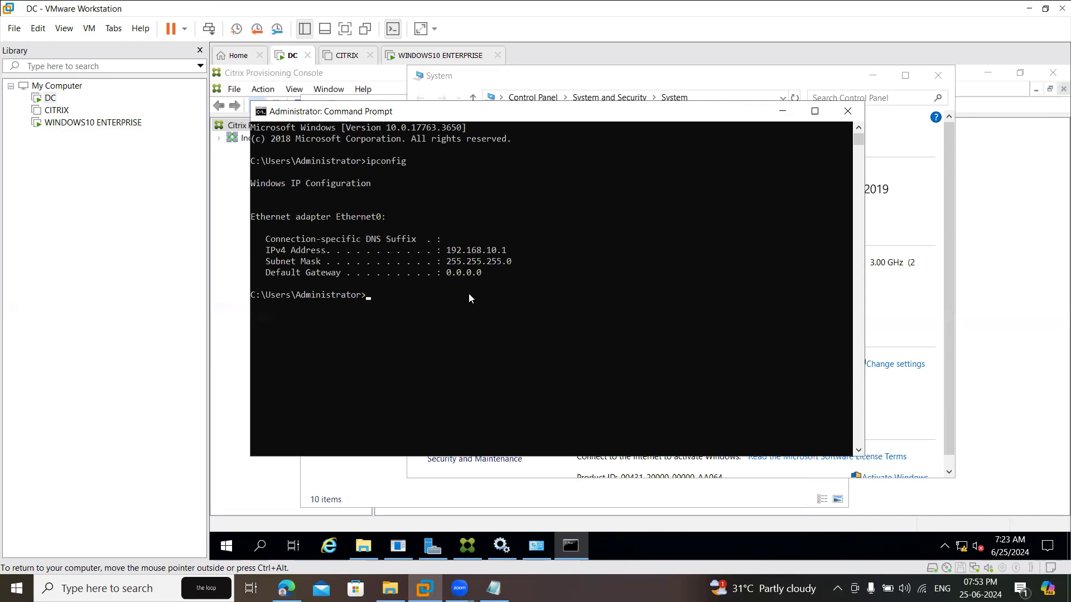
click(397, 62)
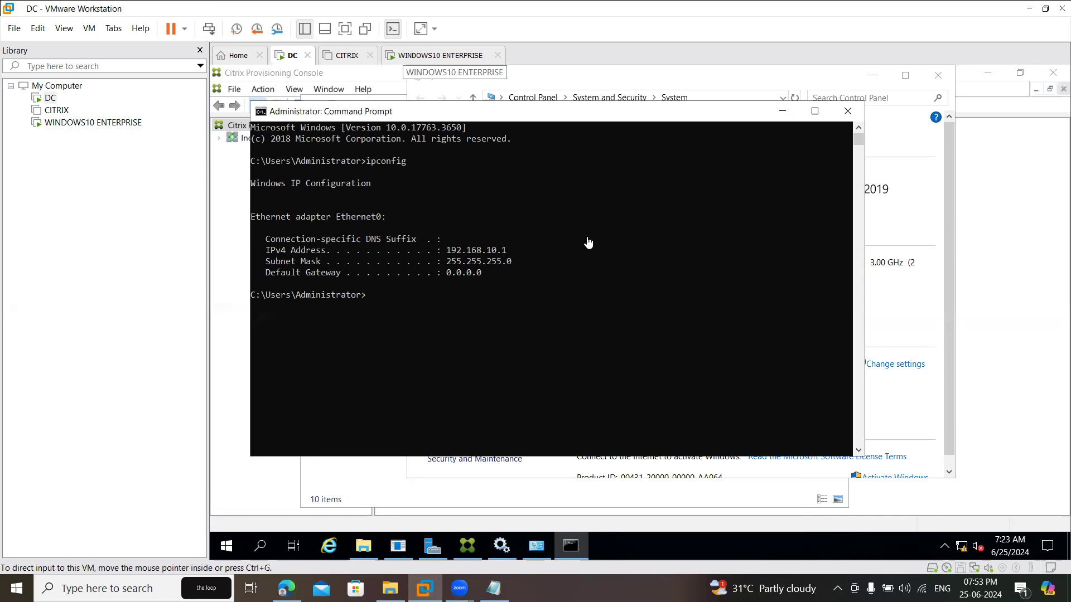
click(588, 238)
- Connect to server 192.168.10.1, keep Create a vDisk, and name the target device Masterwindows10
text(1)
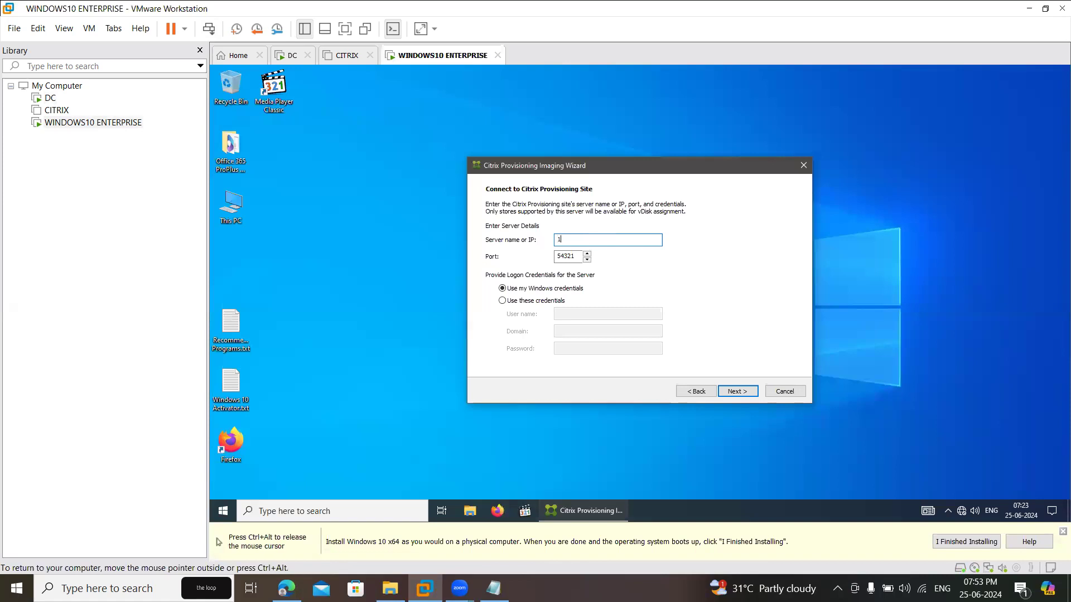
text(92.168.10.1)
click(734, 392)
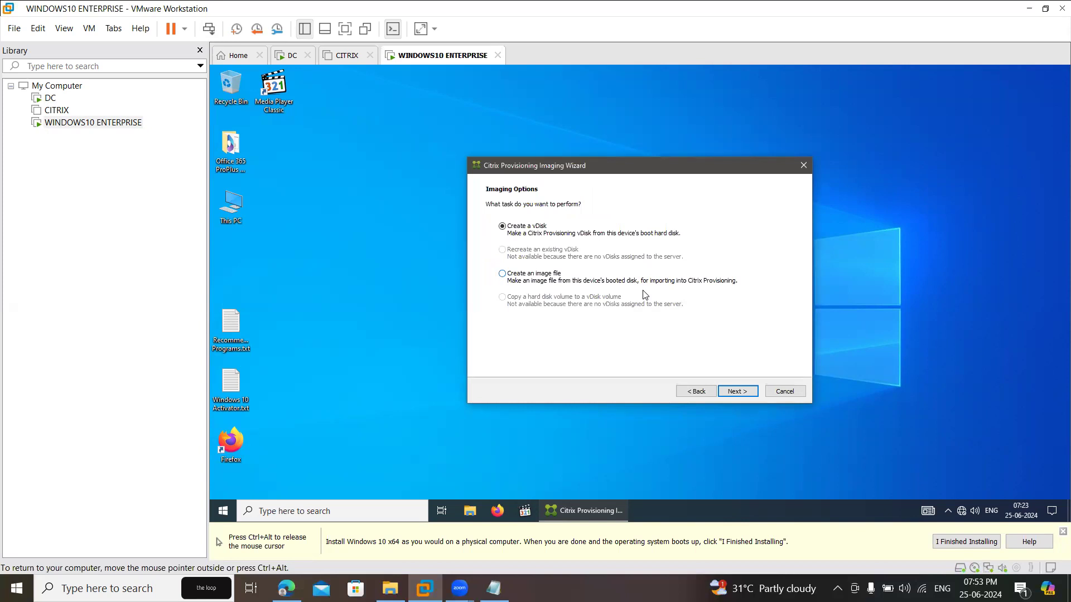
click(744, 392)
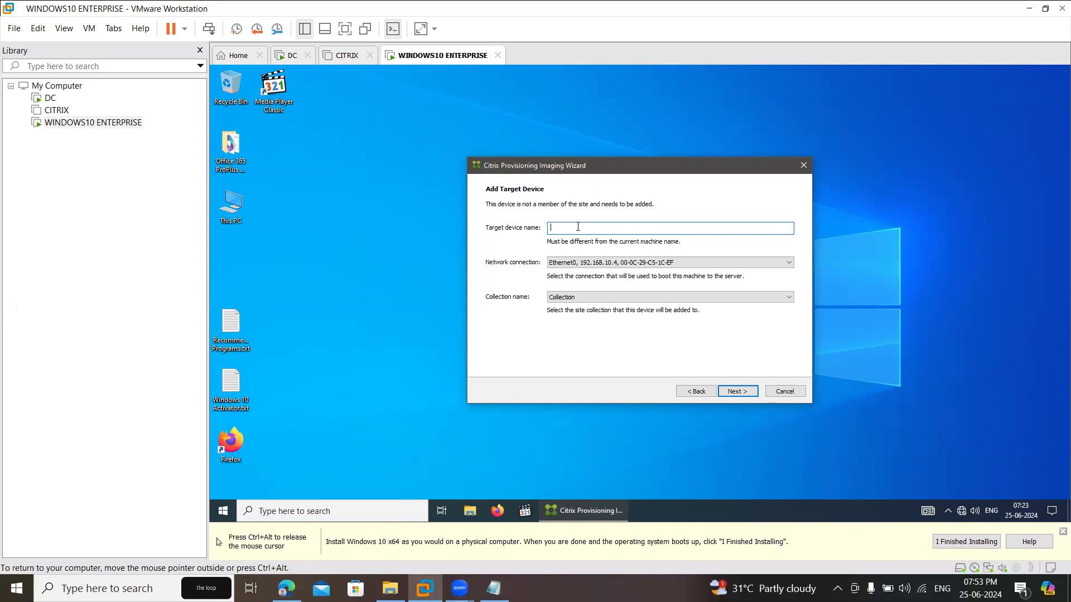
text(Masterwindows10)
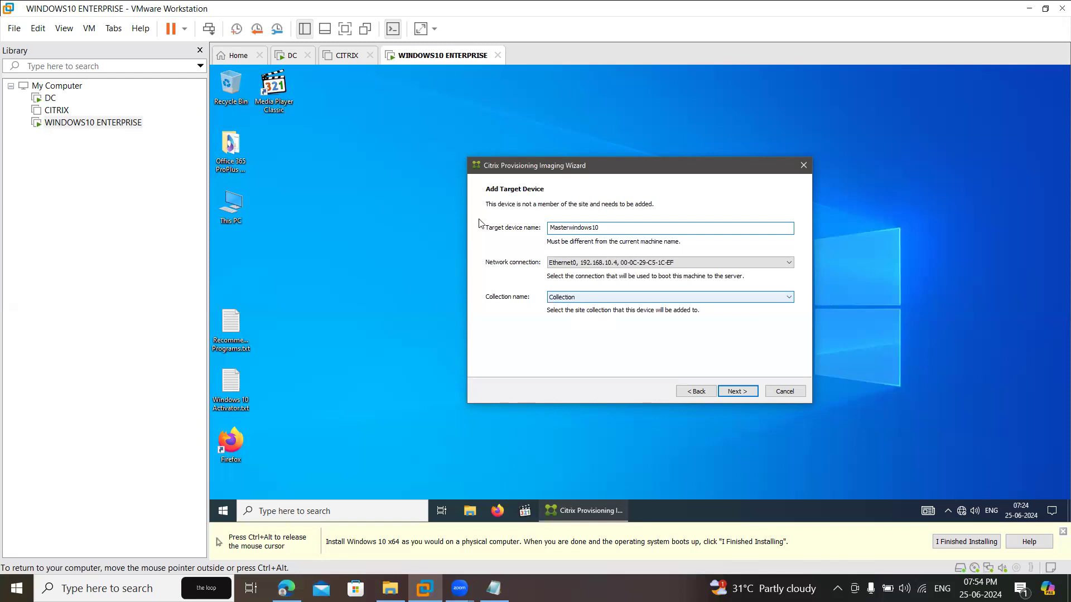
key(ctrl+alt)
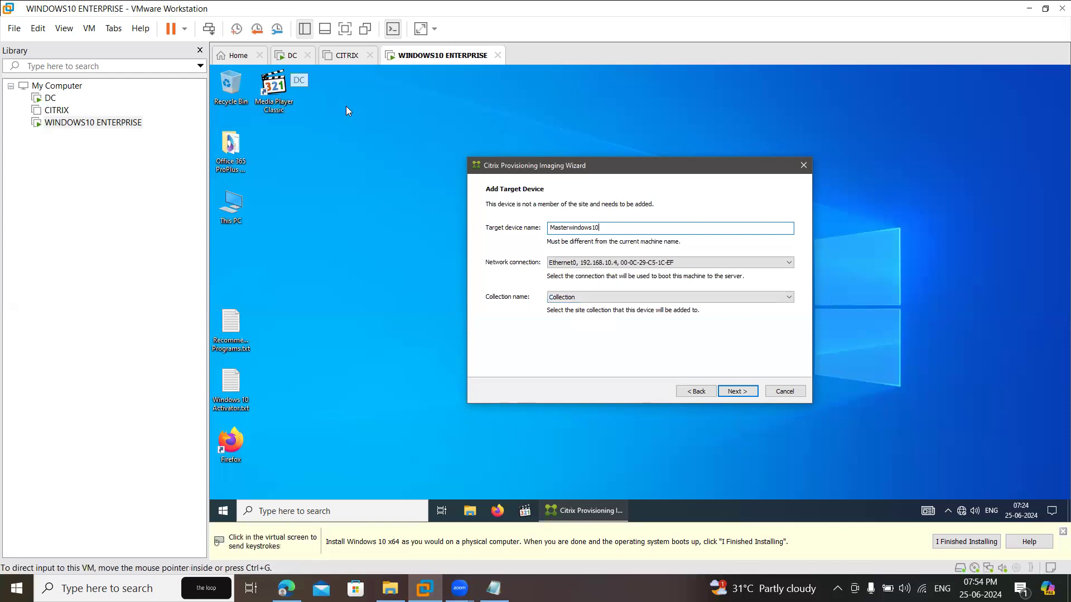
- On the DC, open the Provisioning Console and expand India > Sites > Hyderabad > Device Collections
click(291, 56)
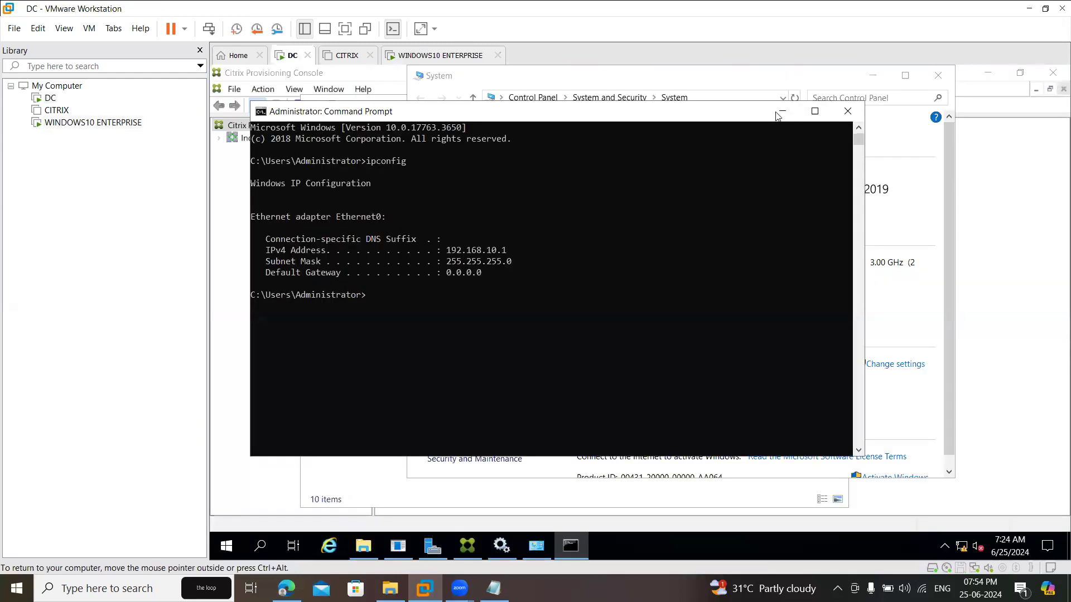
click(875, 80)
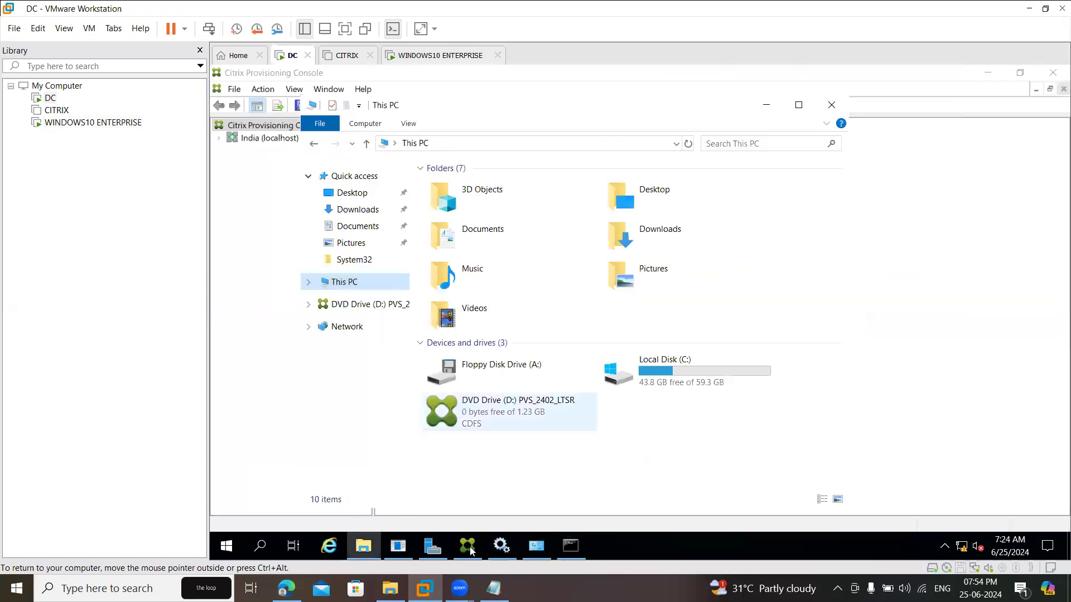
click(471, 551)
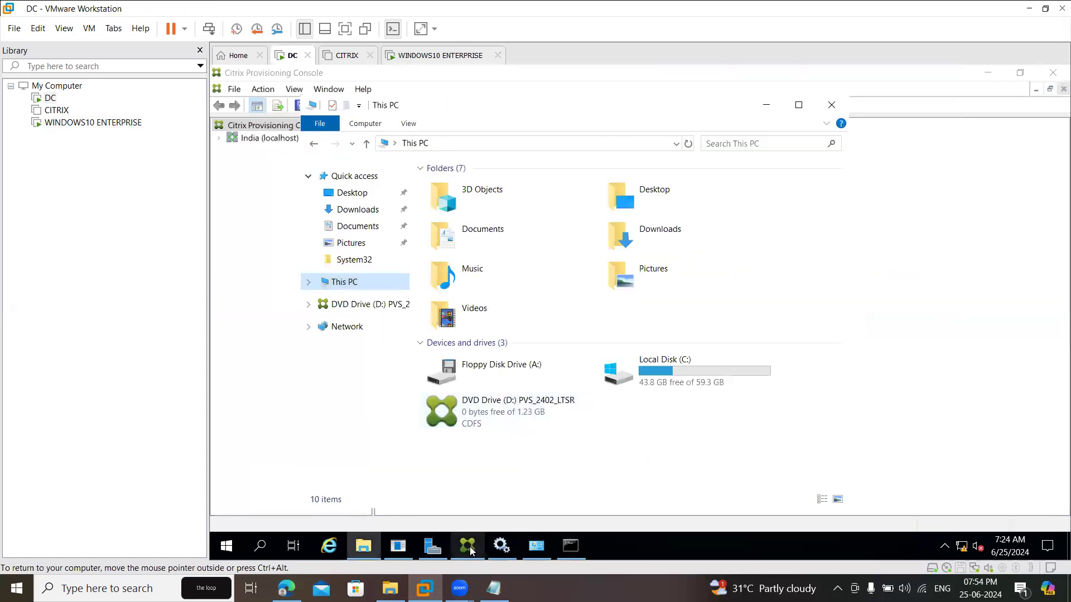
click(217, 138)
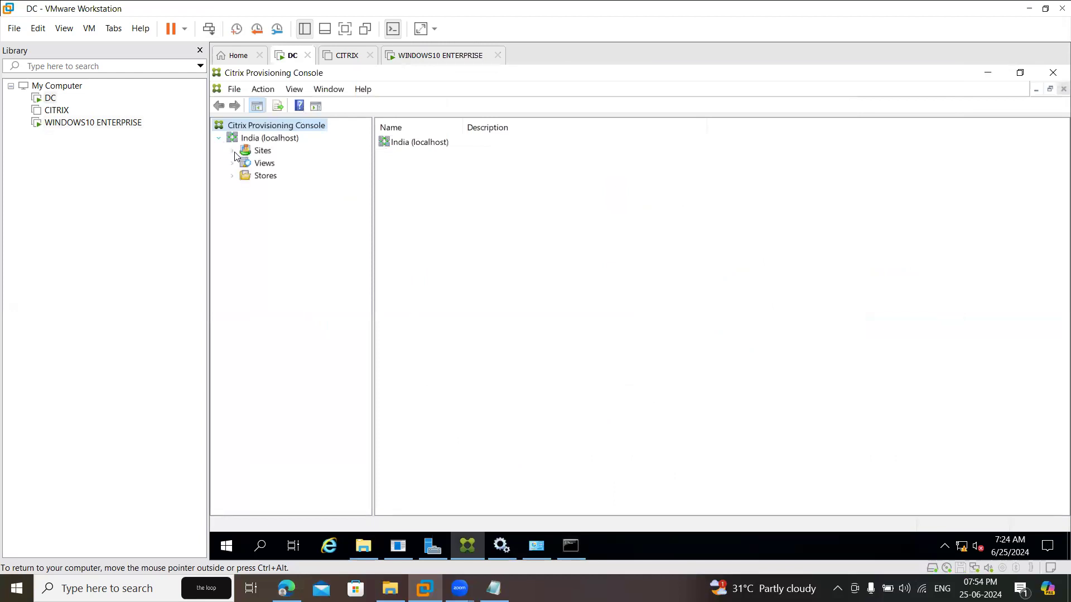
click(233, 152)
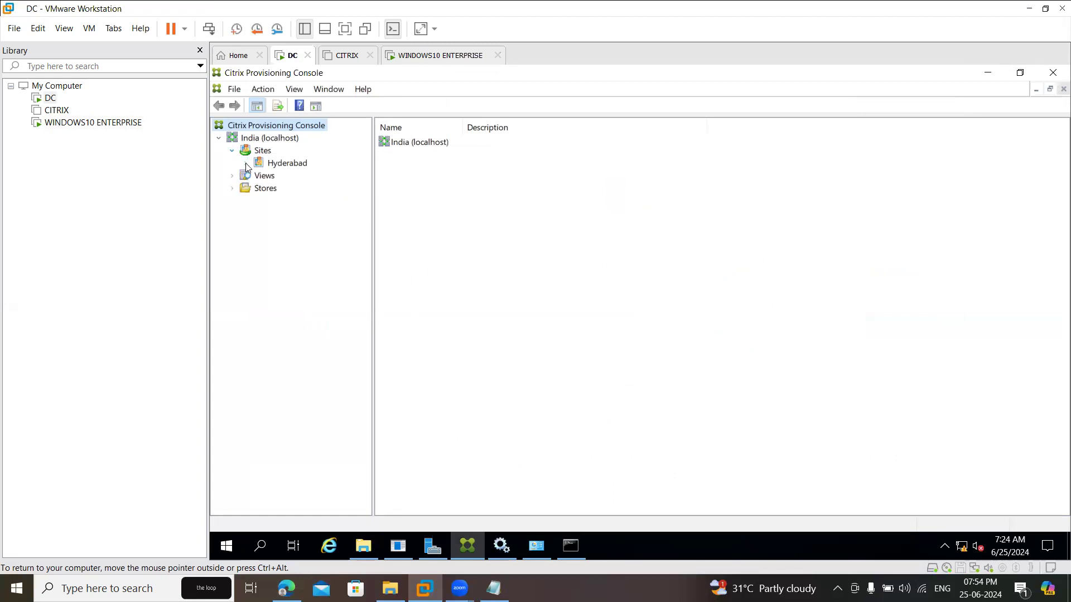
click(245, 164)
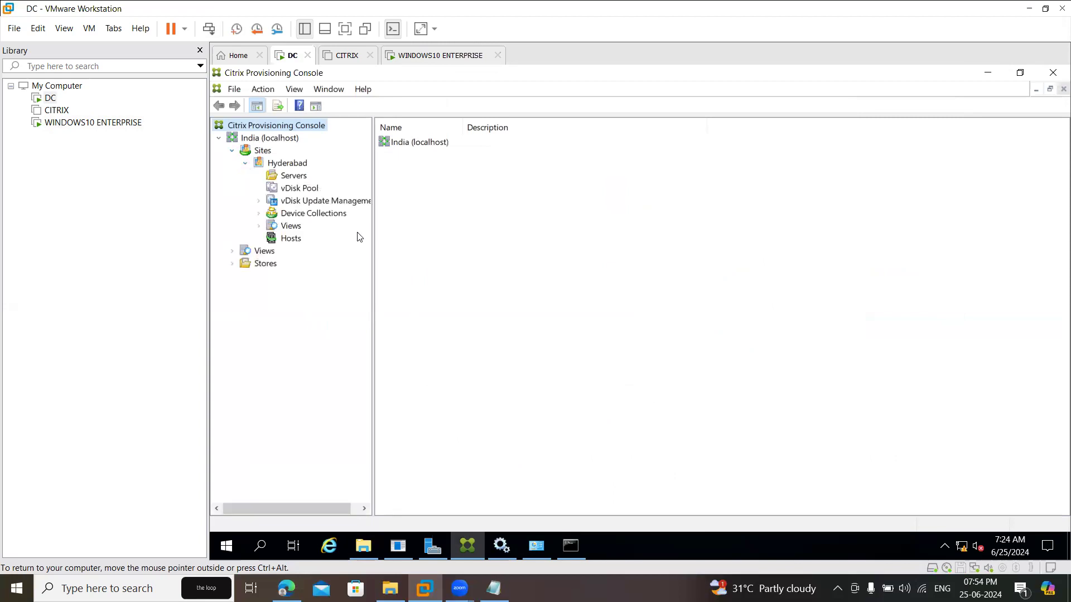
click(292, 216)
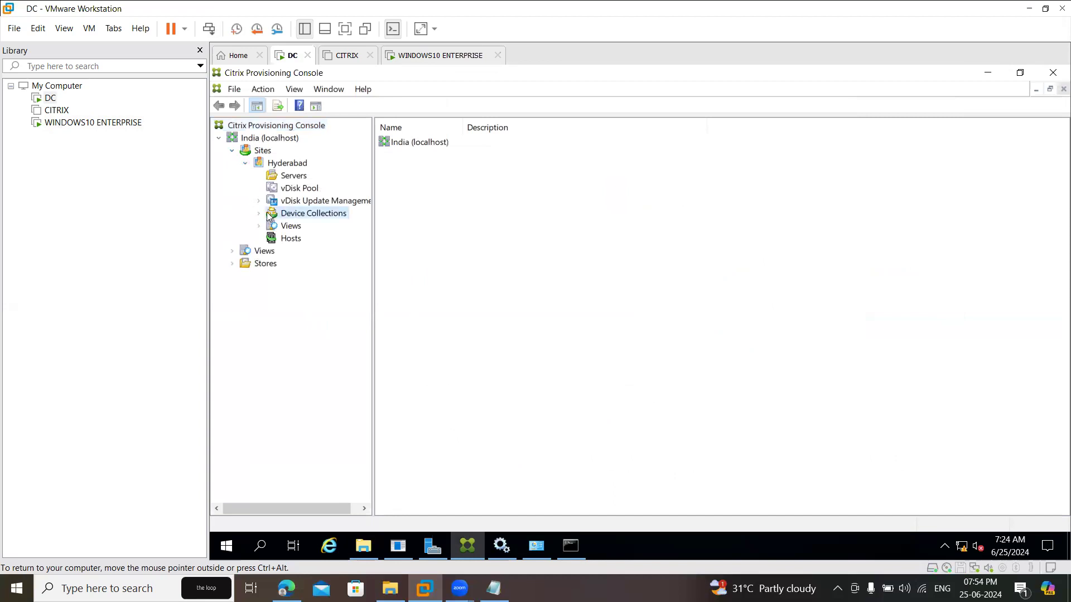
click(260, 215)
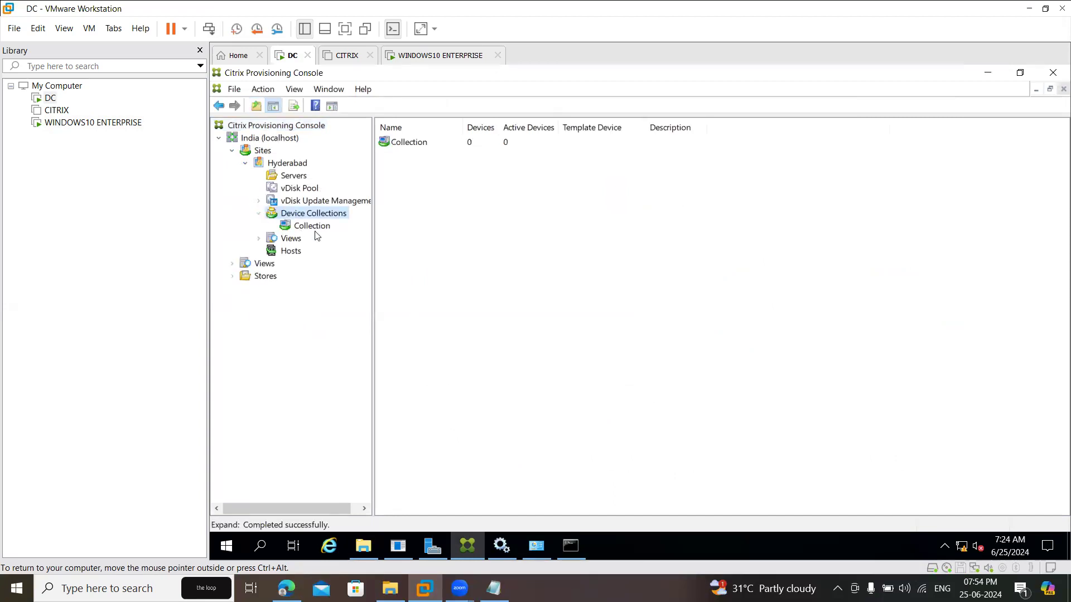
click(317, 226)
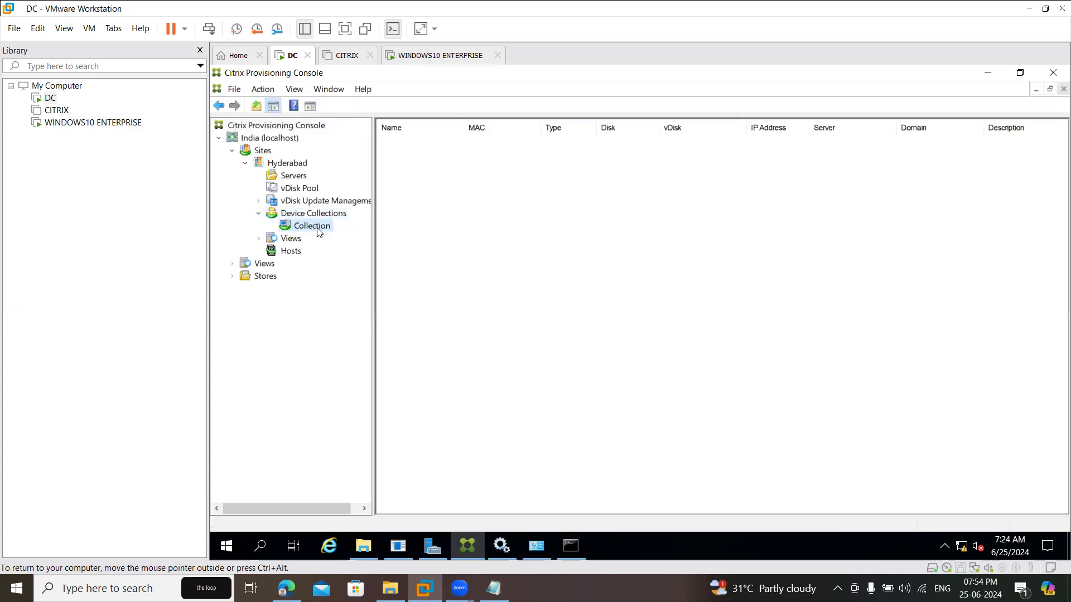
- Create a WINDOWS10 device collection under Device Collections, then return to the Windows 10 VM
right_click(319, 227)
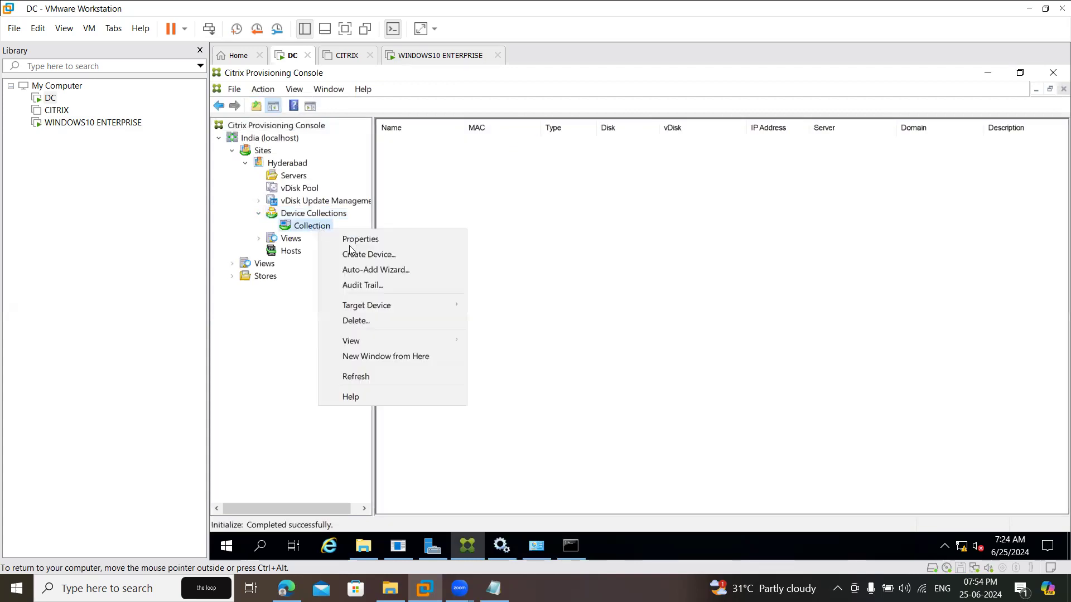
click(313, 215)
right_click(312, 214)
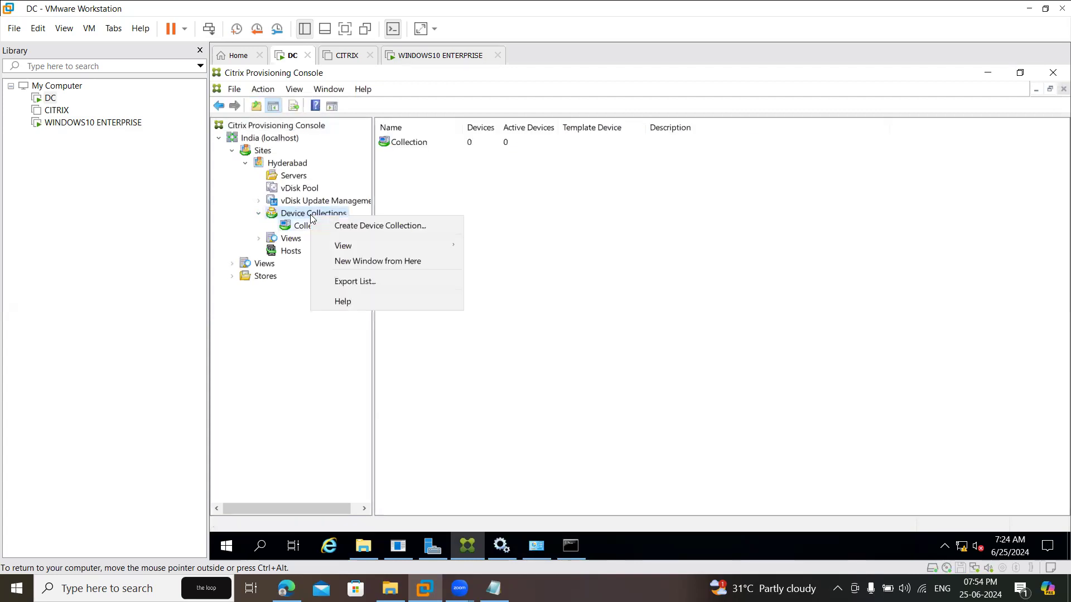
click(345, 228)
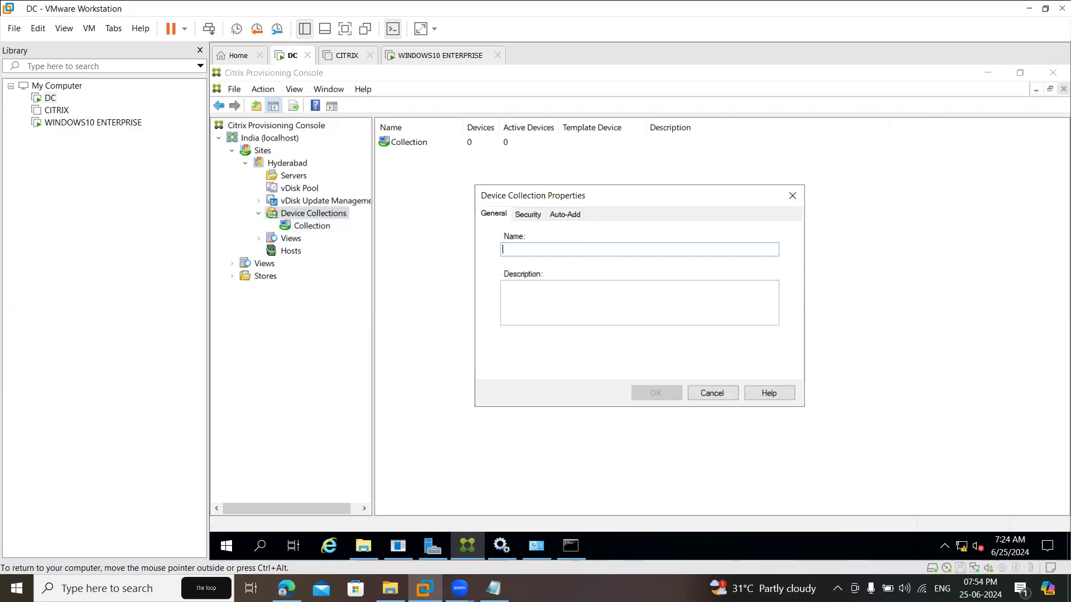
text(WINDOW)
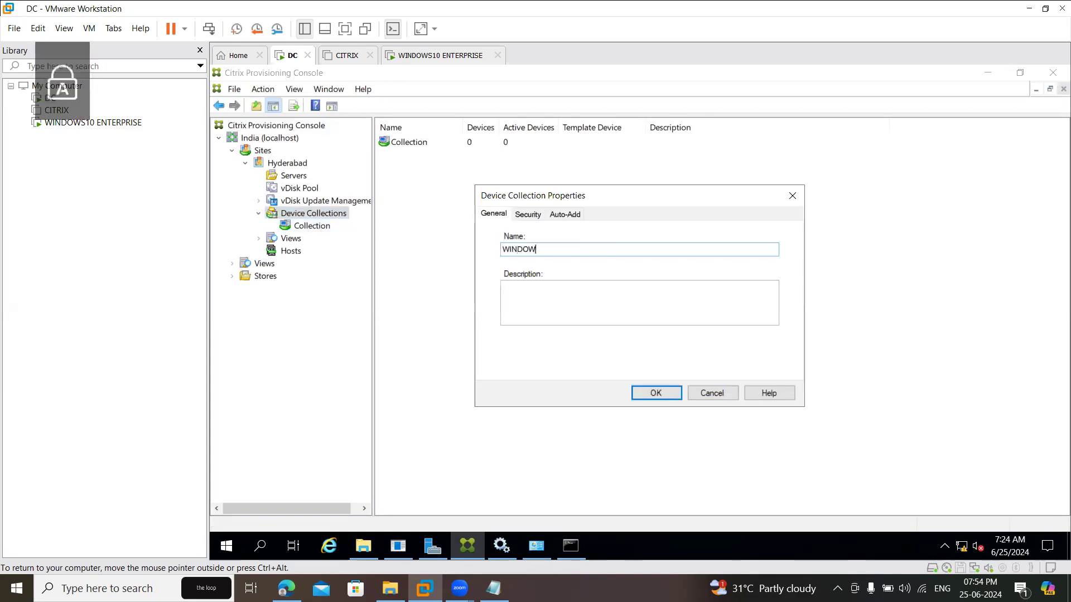
text(S10)
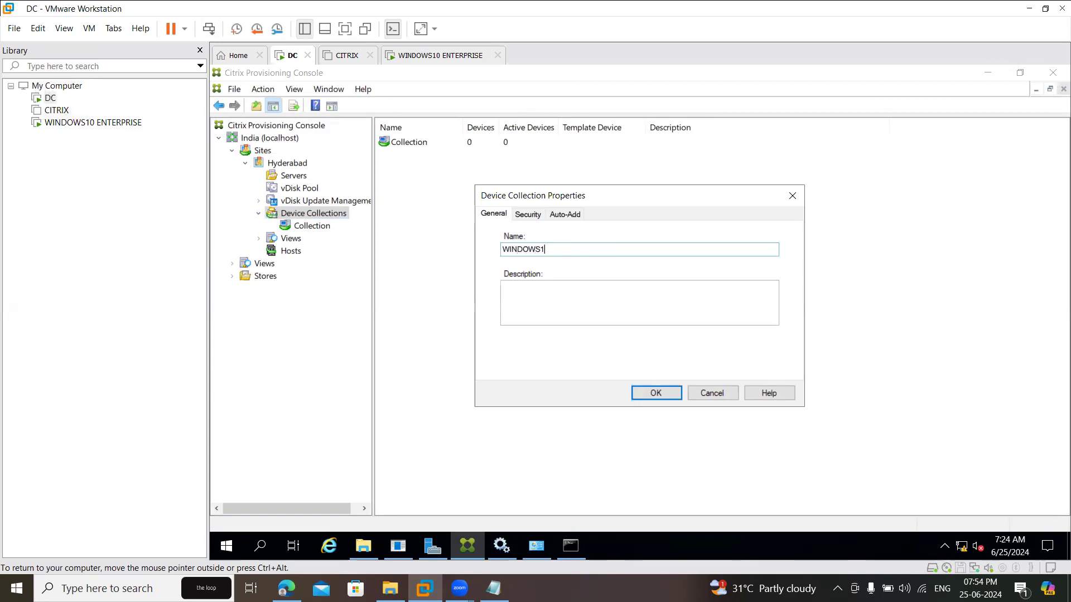
click(655, 393)
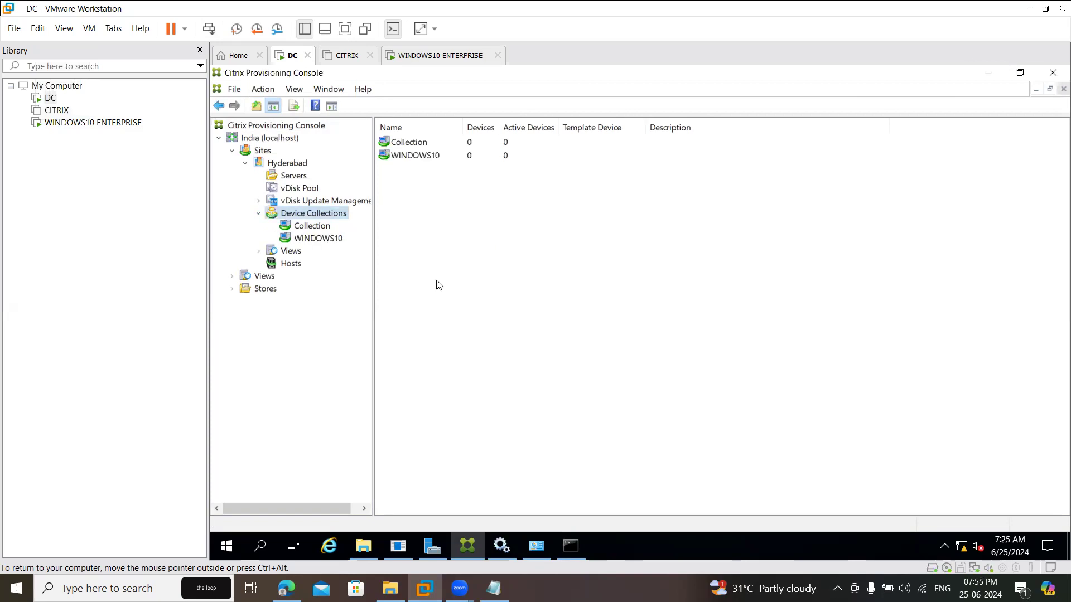
click(321, 239)
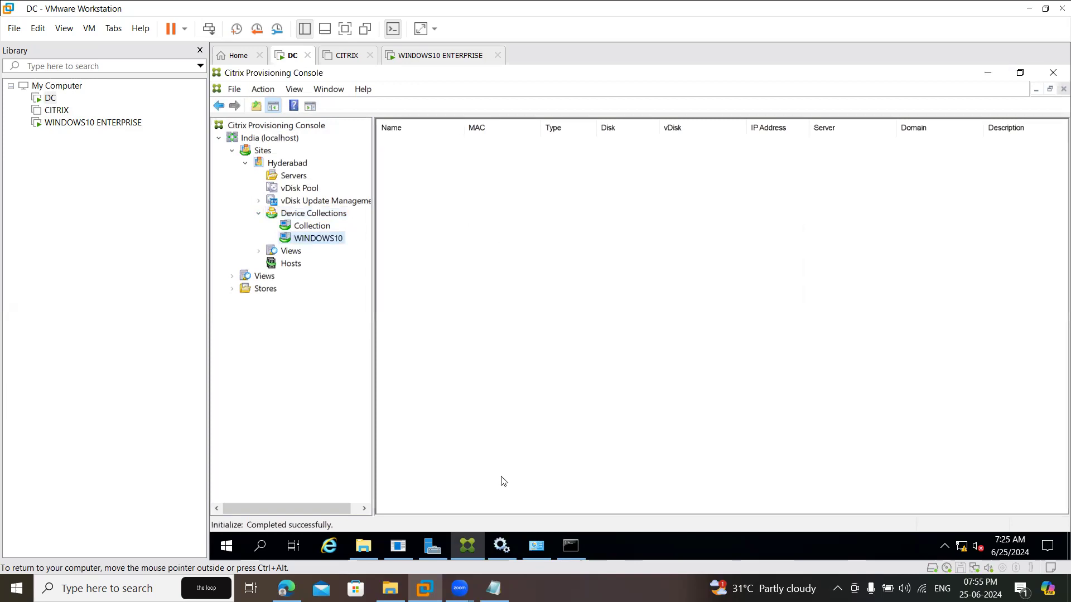
key(ctrl+alt)
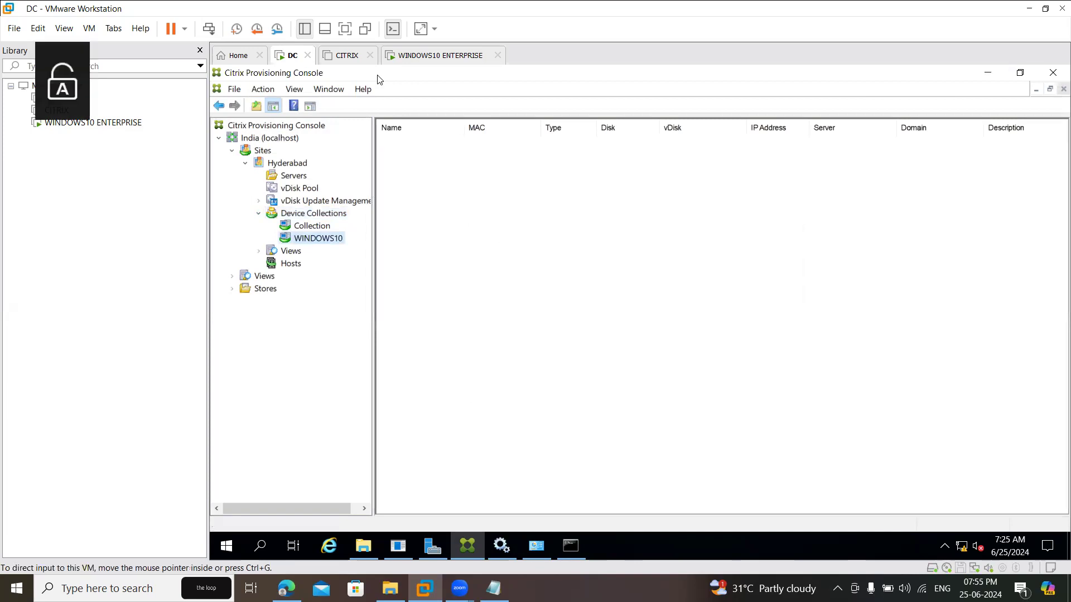
click(429, 57)
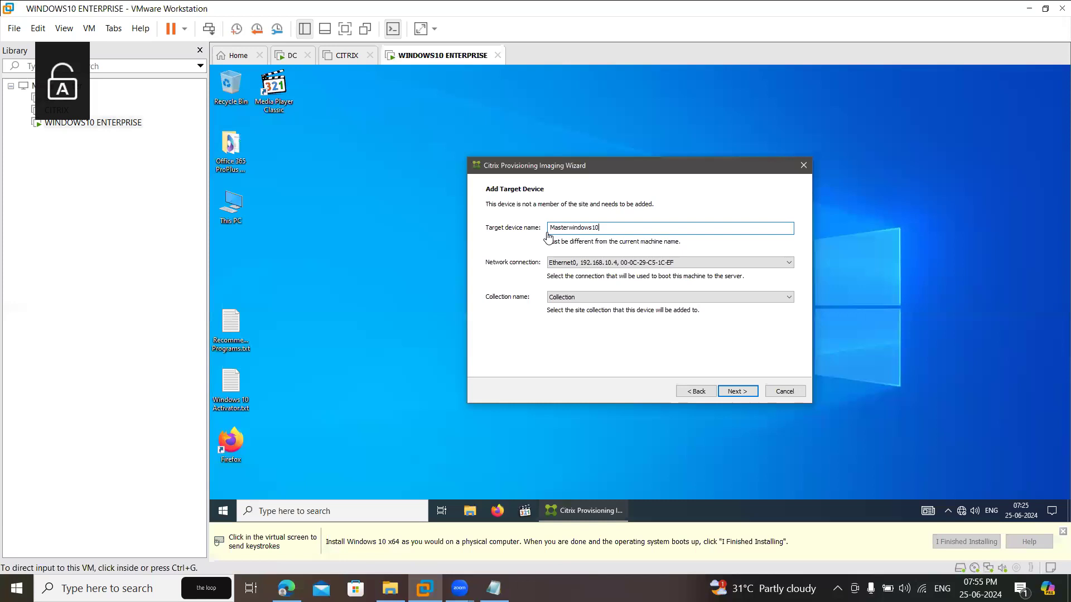
- Keep target device Masterwindows10 on Ethernet0 in the default Collection collection after checking the collection list
click(605, 297)
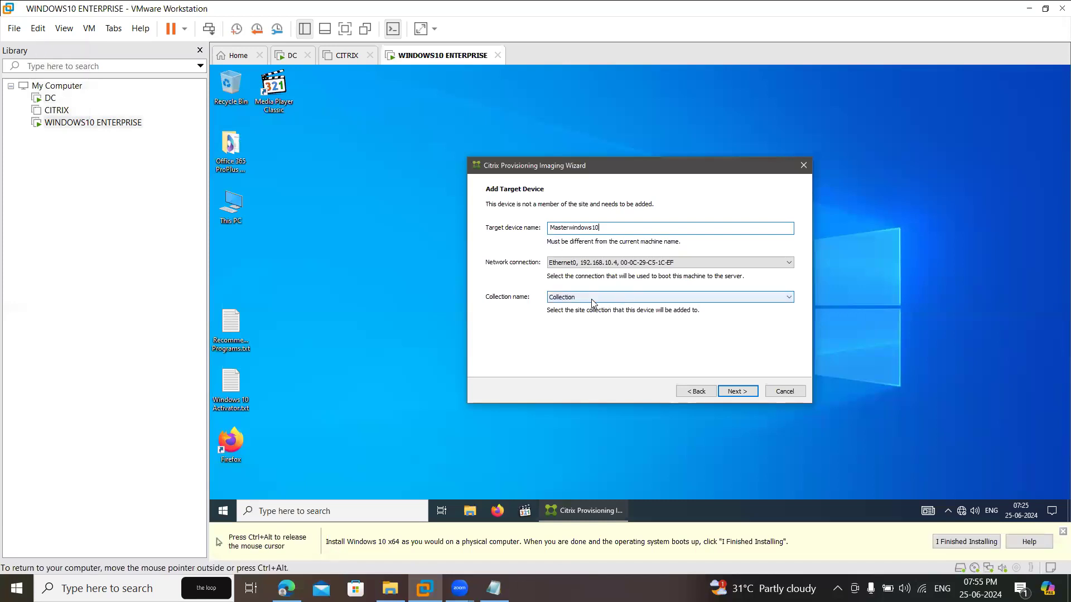
click(621, 301)
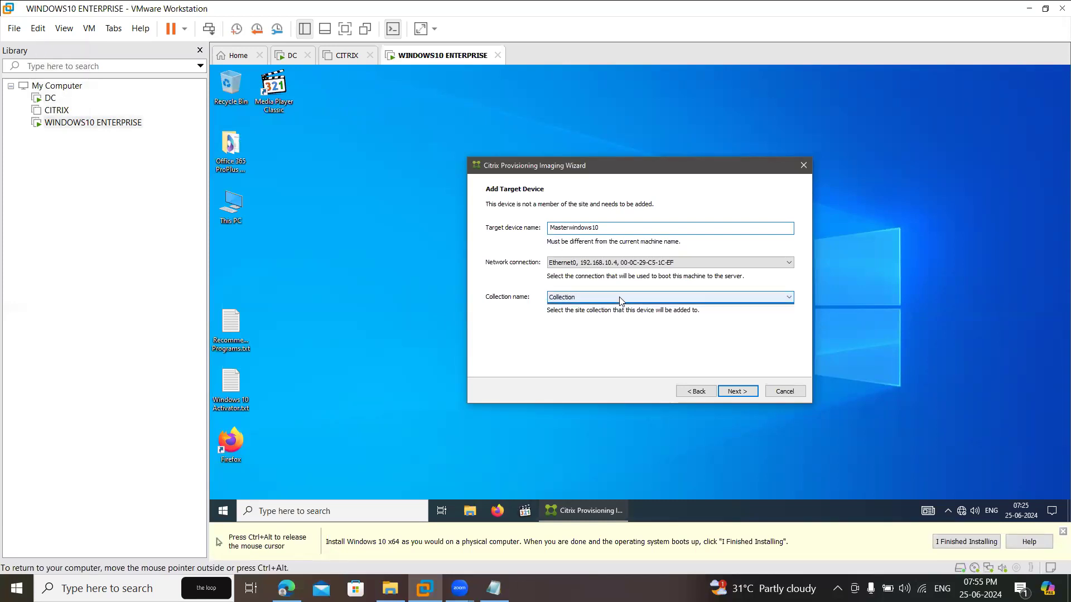
click(609, 348)
click(697, 392)
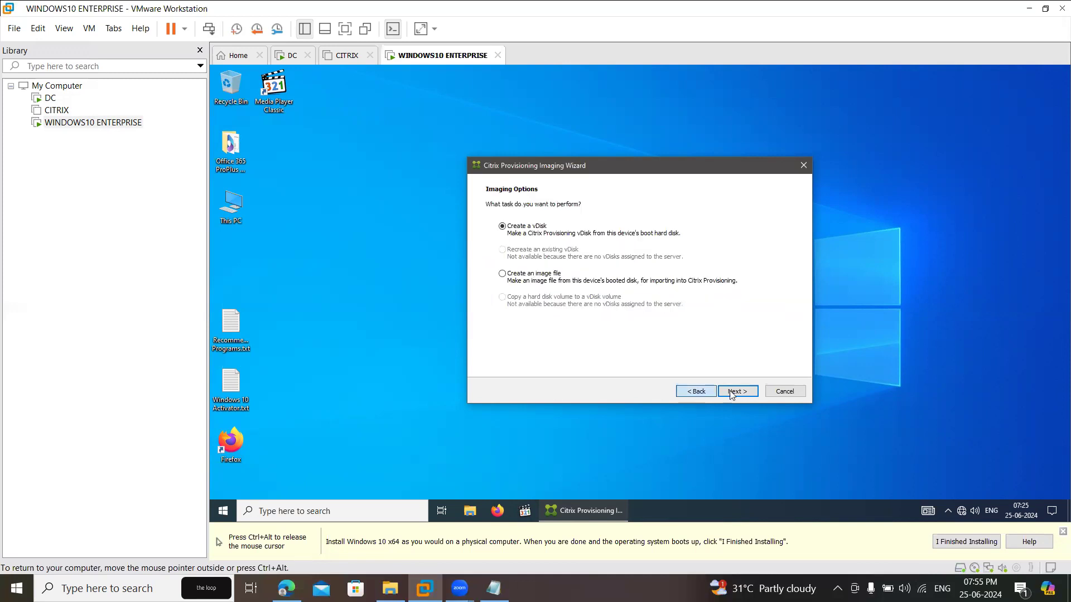
click(734, 391)
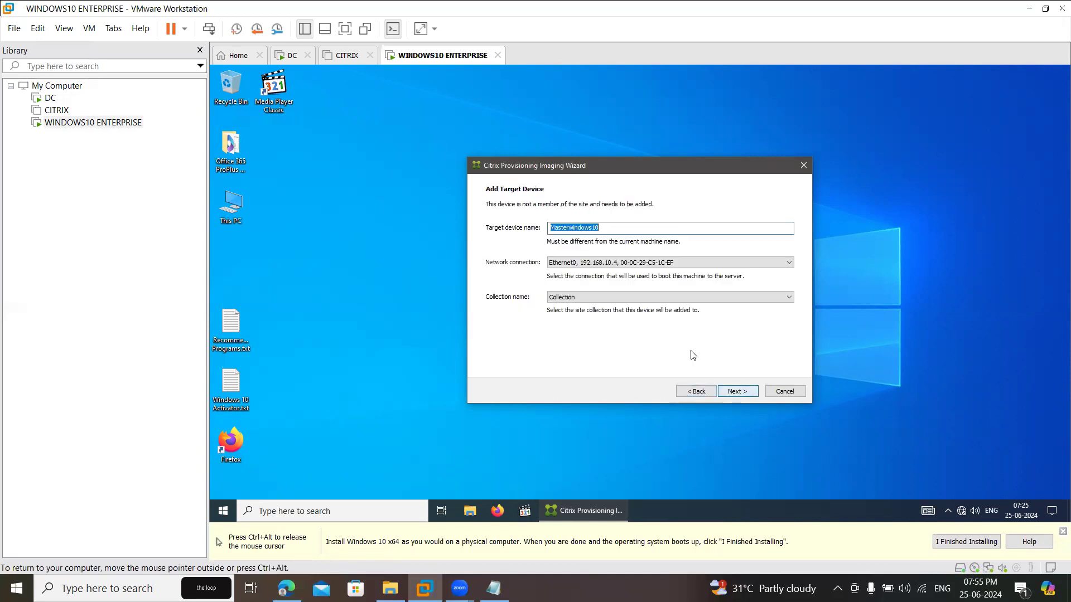
click(629, 297)
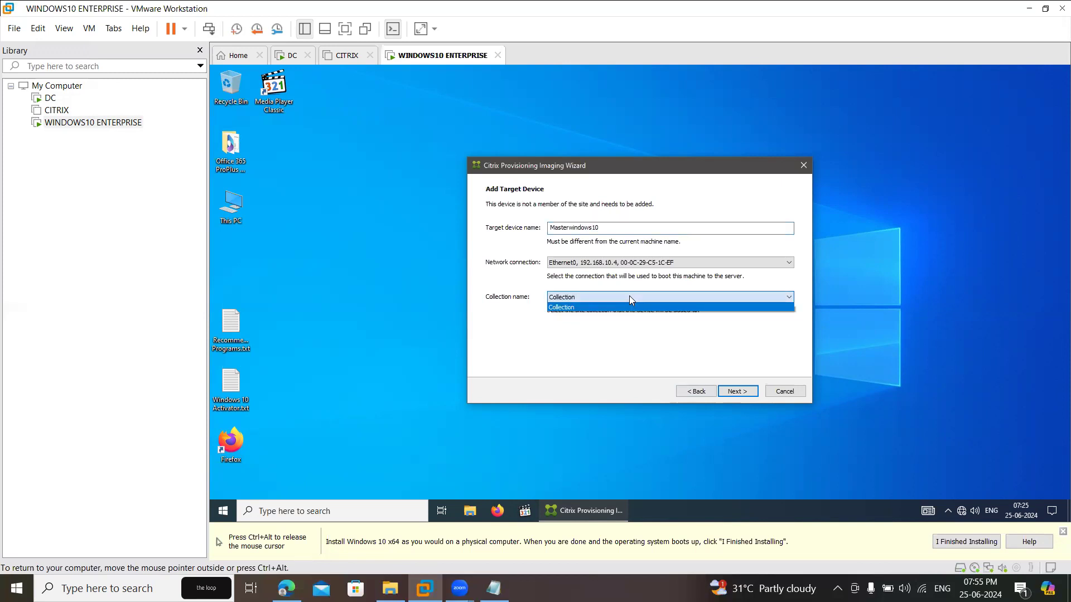
click(595, 336)
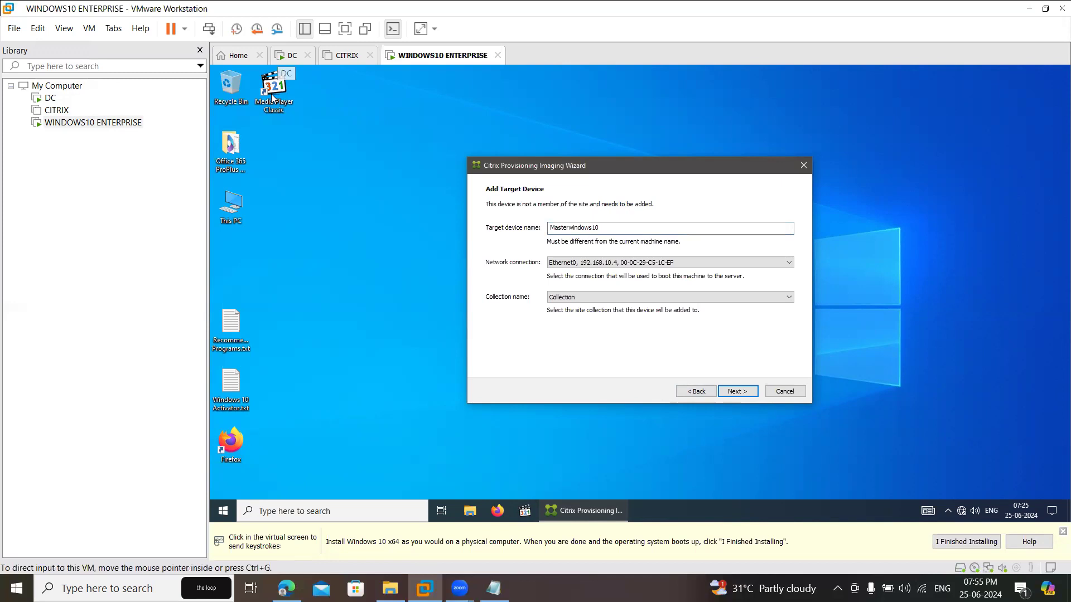
click(625, 295)
click(605, 346)
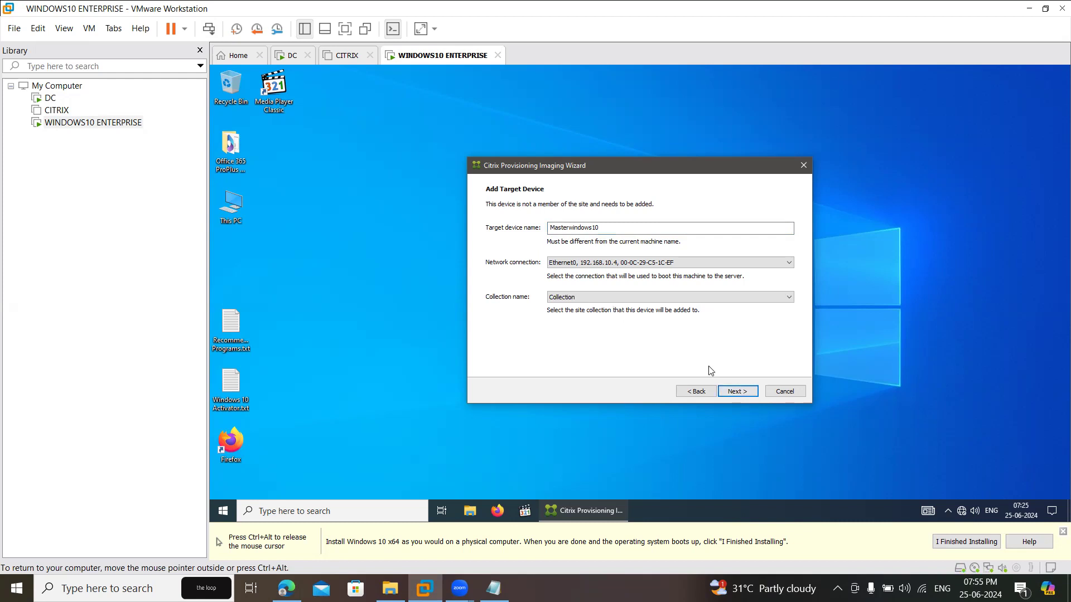
- Name the vDisk windows10 as a Dynamic VHDX and choose Multiple Activation Key licensing
click(740, 392)
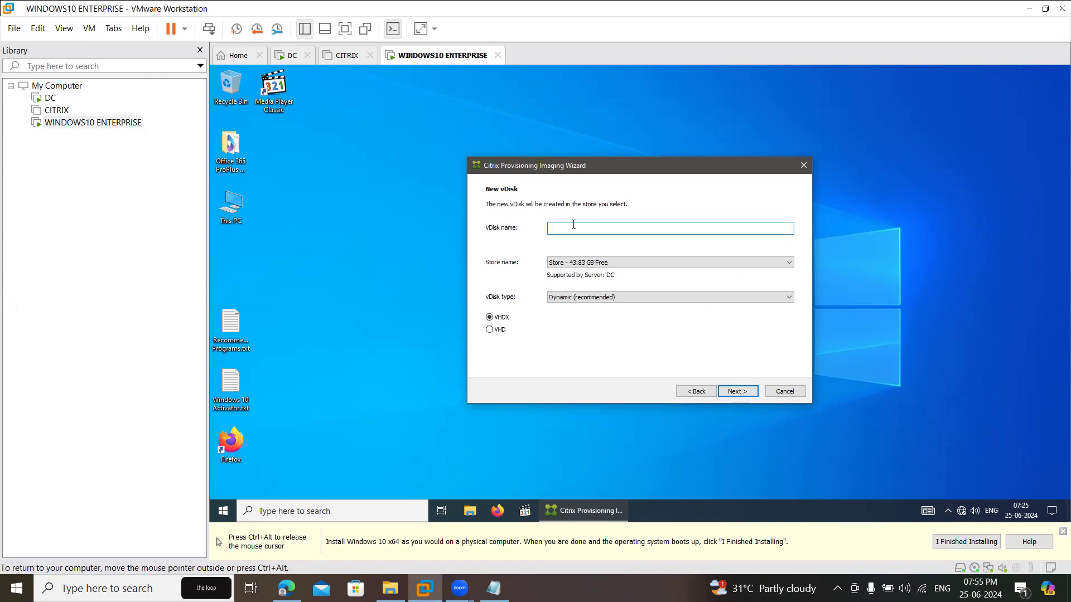
text(windows10)
click(663, 297)
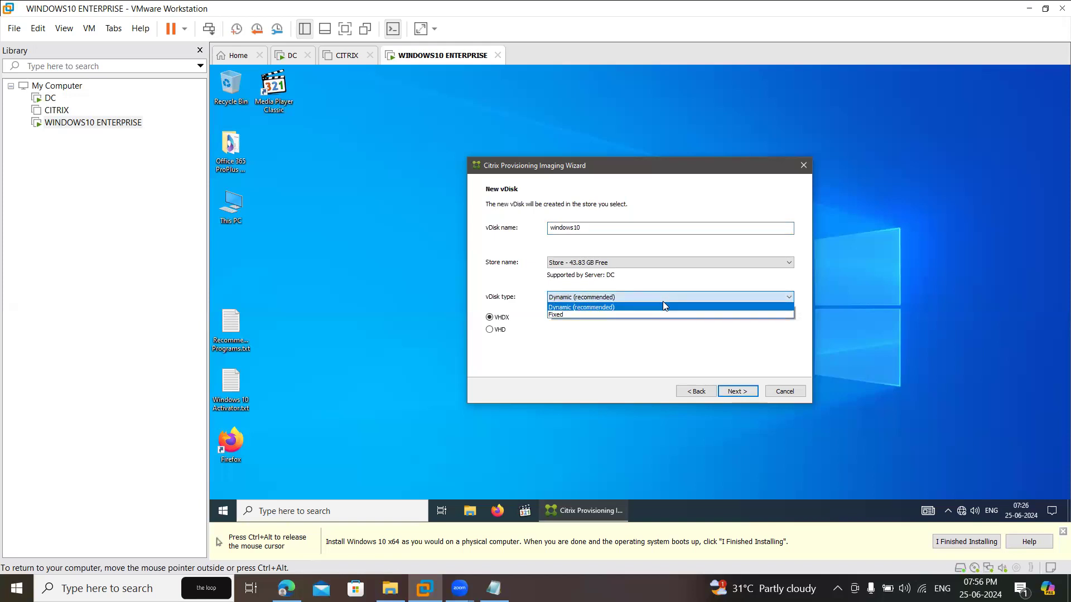
click(648, 328)
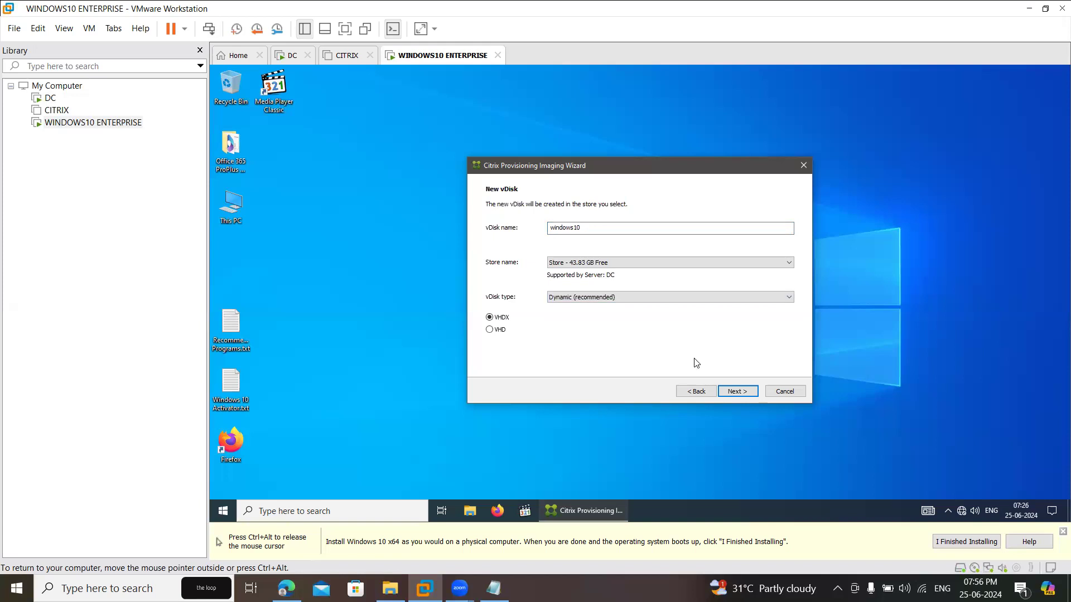
click(733, 393)
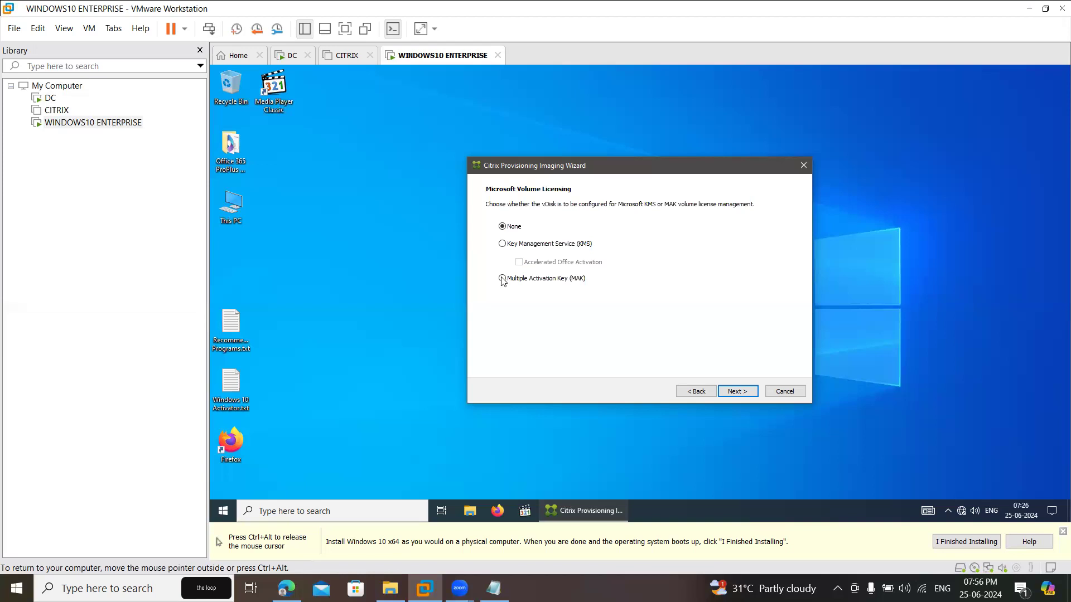
click(503, 280)
click(736, 391)
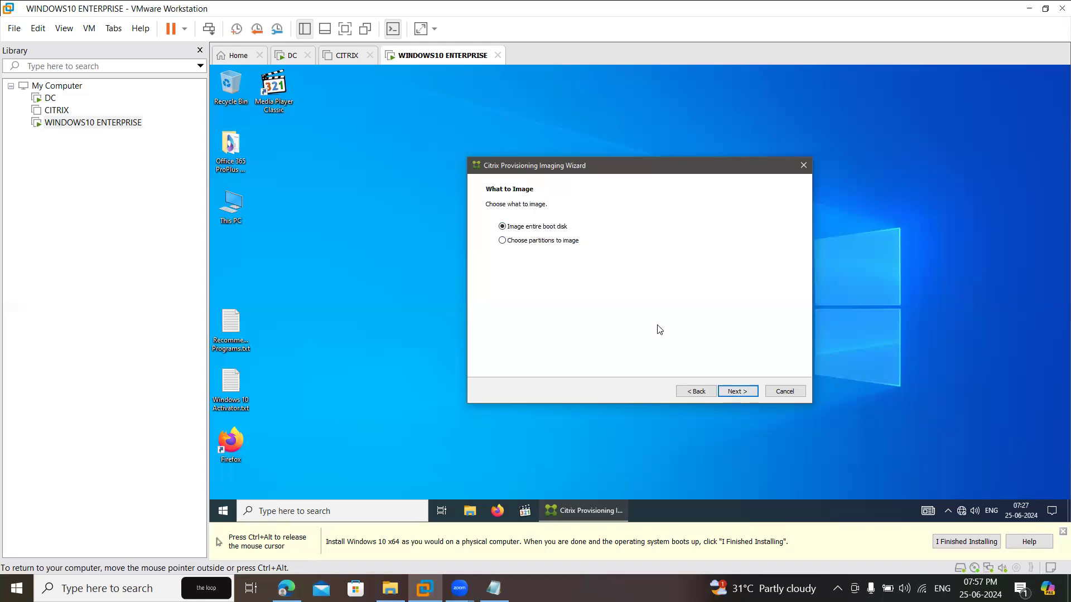
- Image the entire boot disk, accept the insufficient space warning, and leave optimization off
click(743, 392)
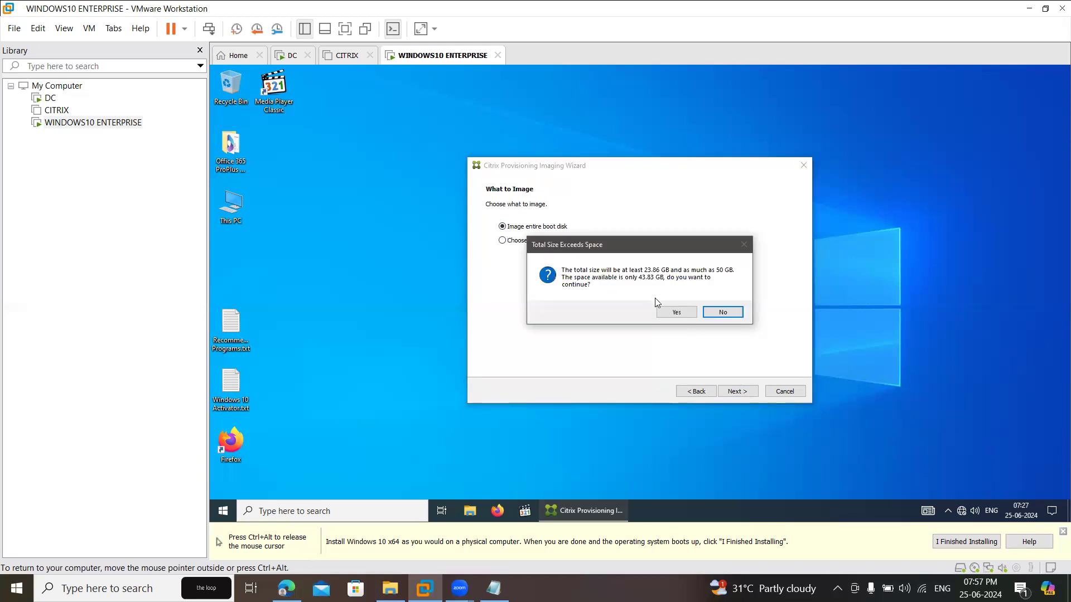
click(676, 313)
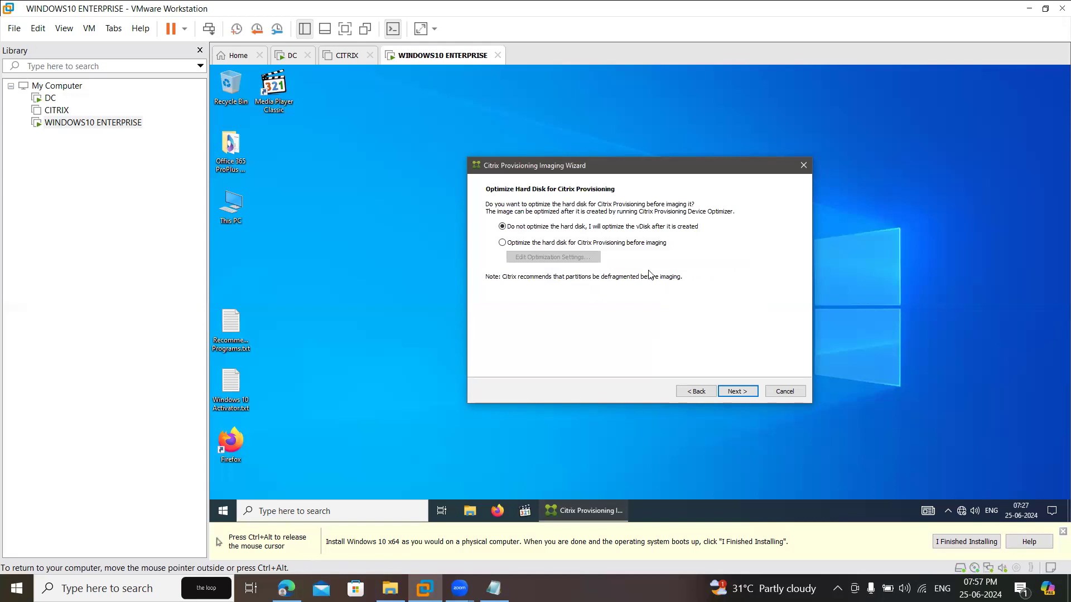
click(736, 391)
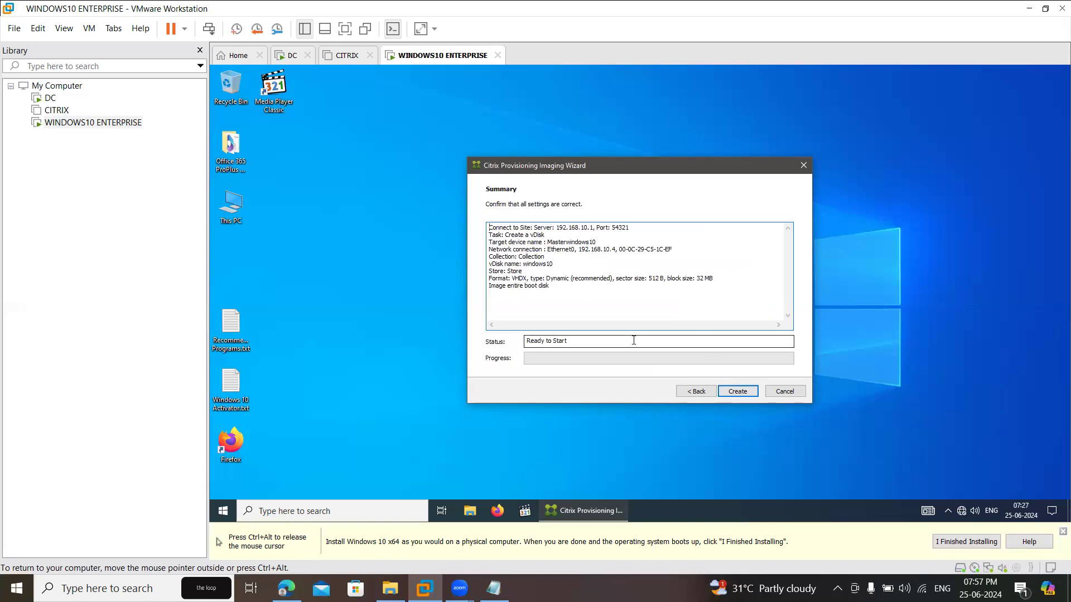
- Create the vDisk, review the log showing a file access denied failure, and exit the wizard
click(737, 391)
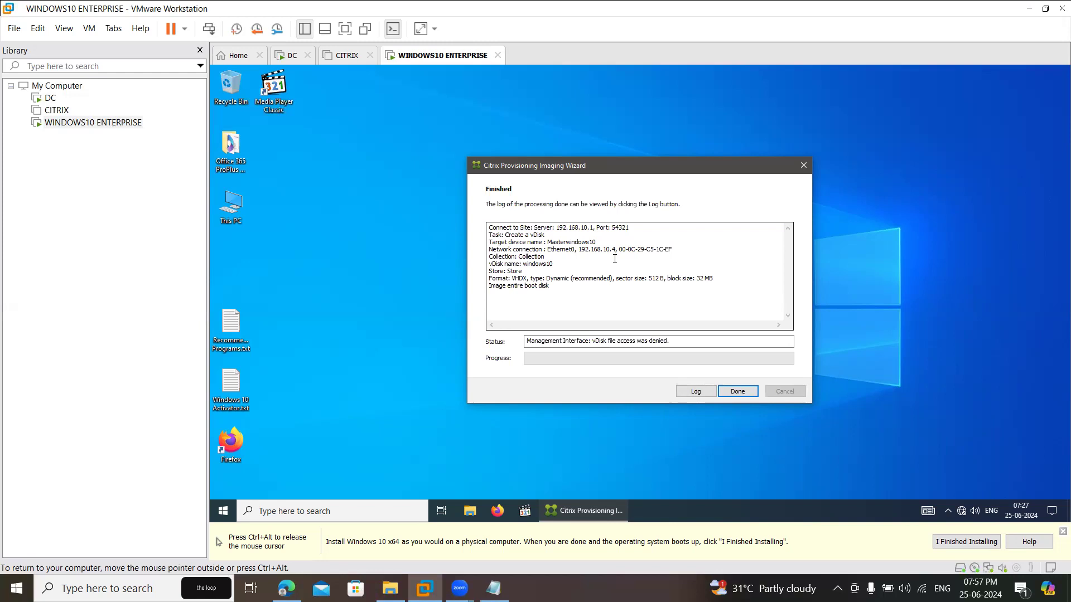
click(671, 340)
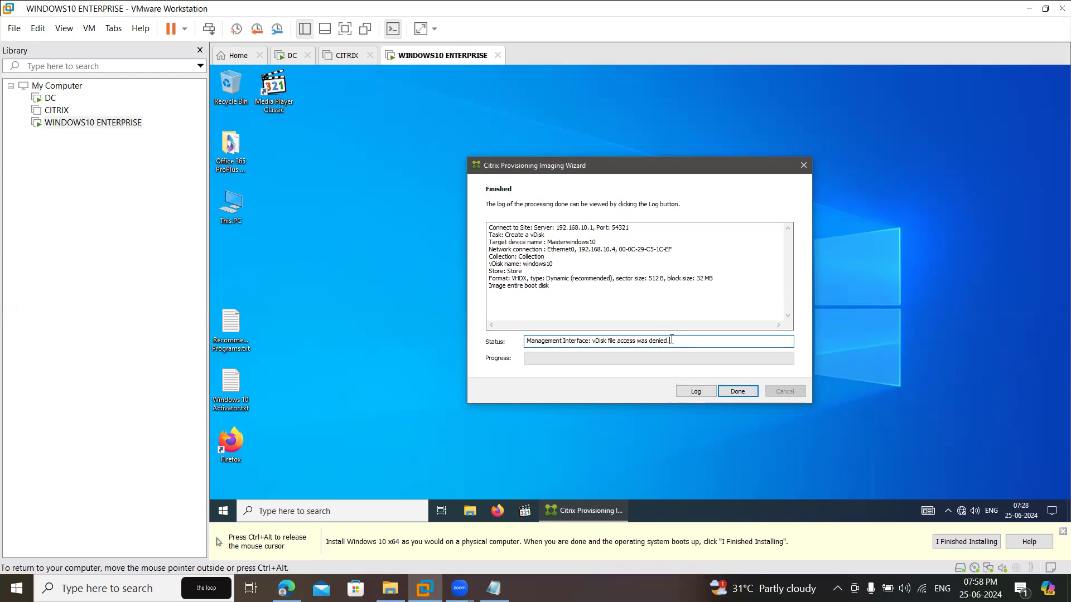
click(700, 392)
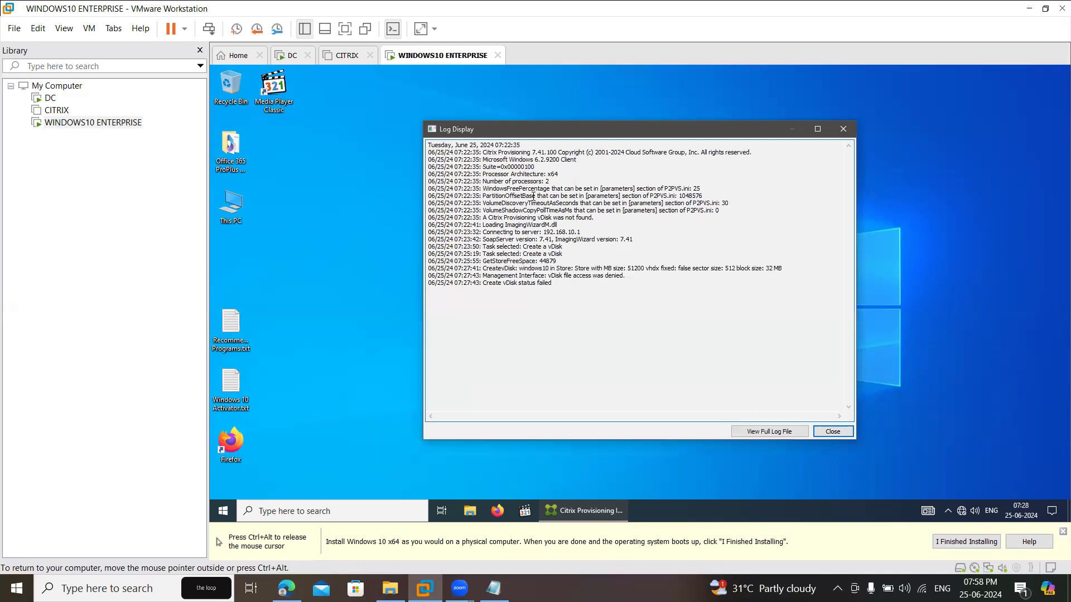
click(833, 431)
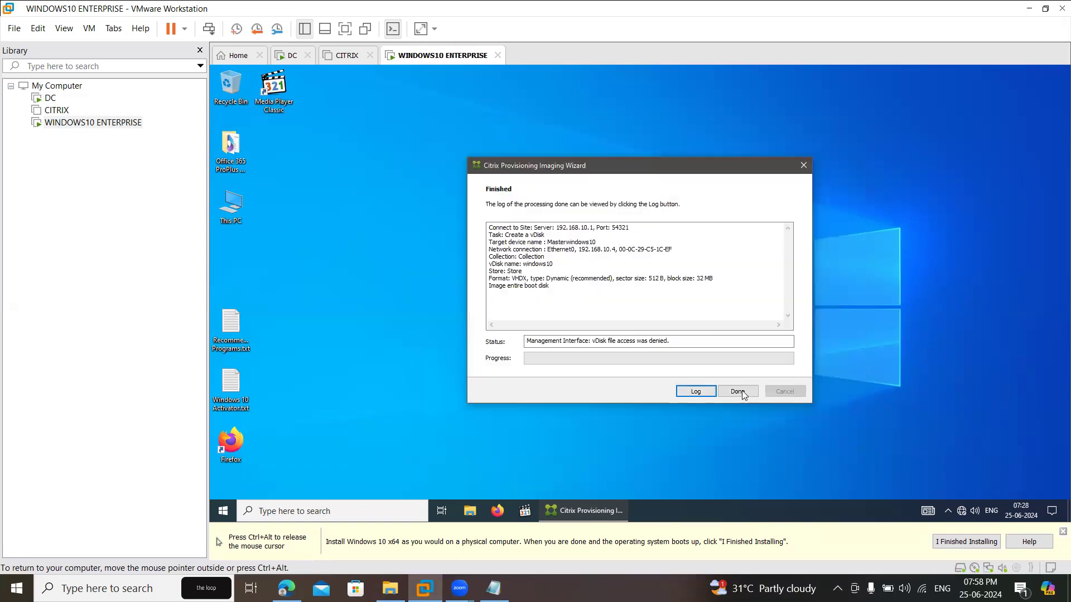
click(802, 166)
click(633, 316)
- Sign out of the Windows 10 session and choose Other user at the sign-in screen
key(ctrl+alt)
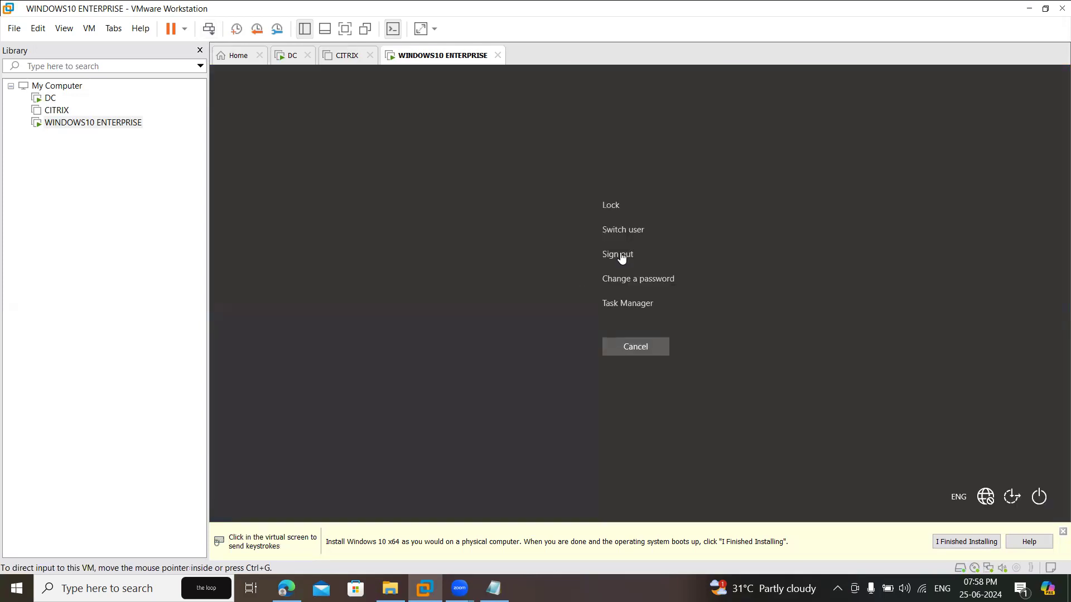
click(622, 257)
click(611, 255)
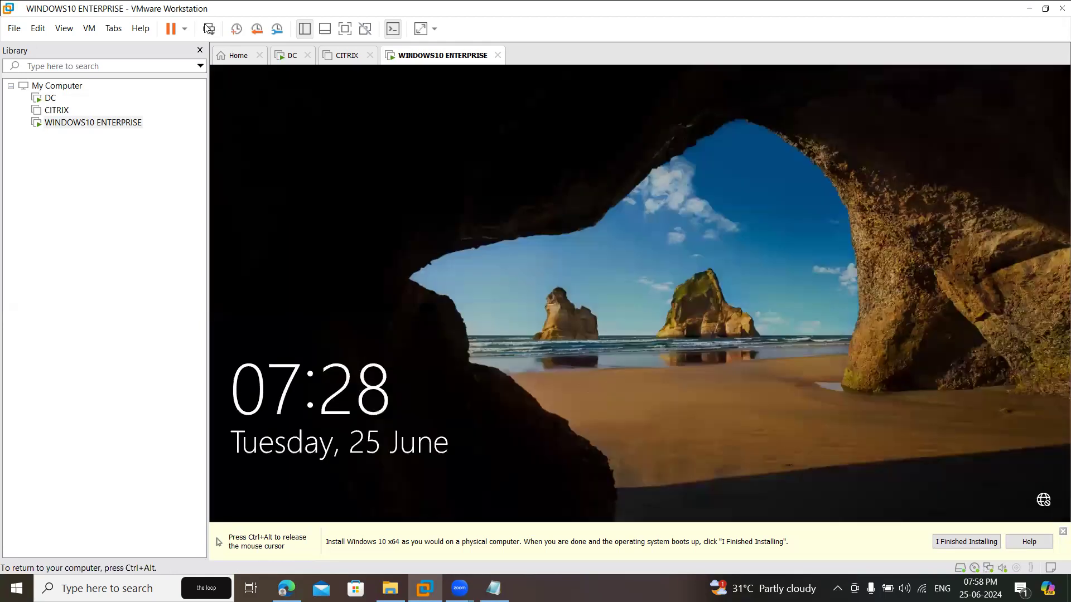
click(208, 29)
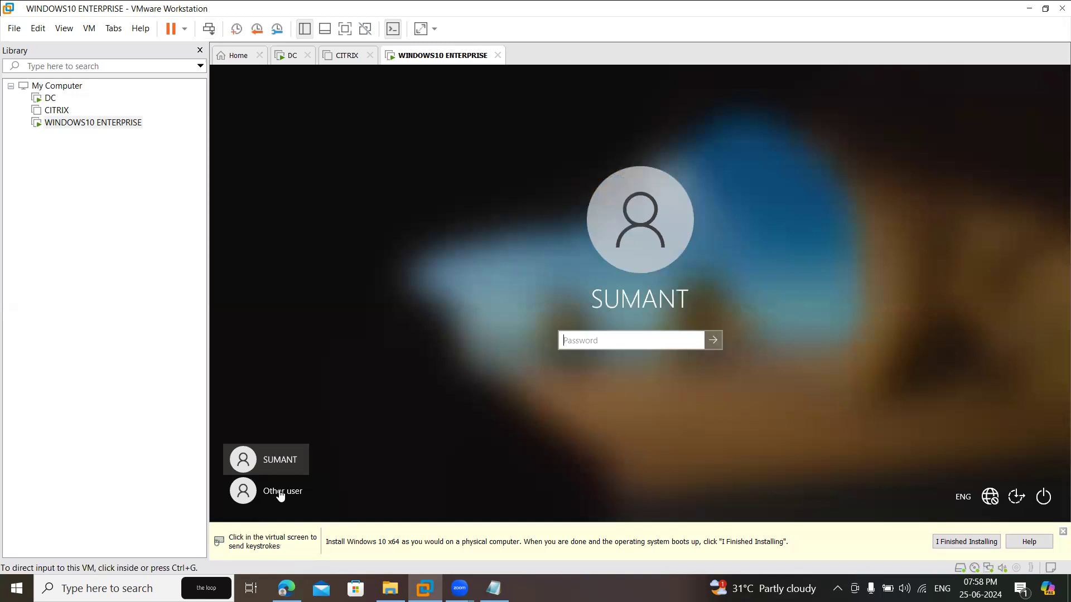
click(281, 494)
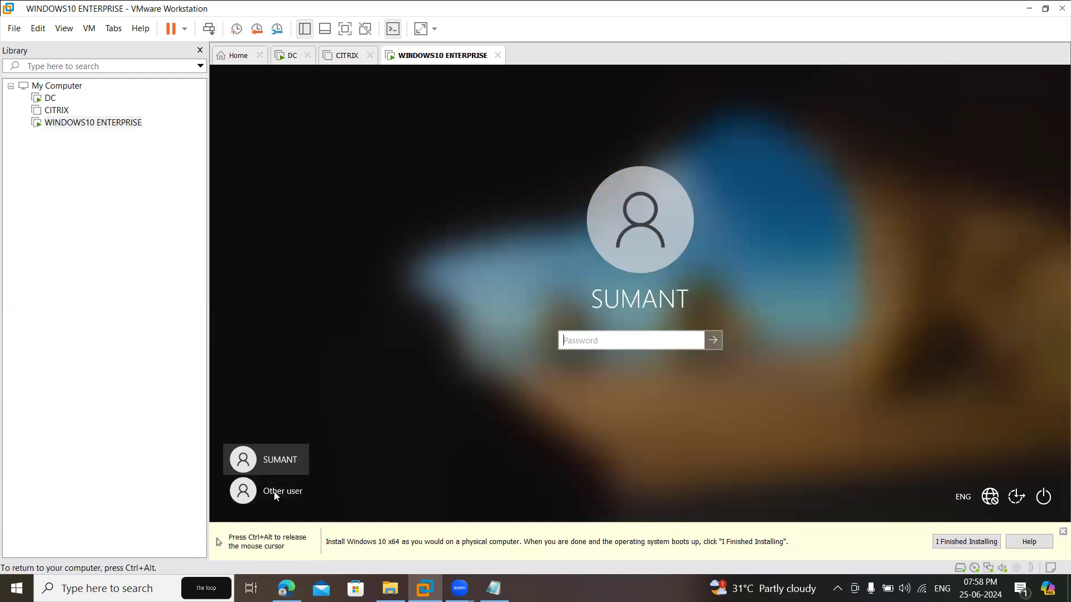
click(274, 491)
click(591, 335)
- Attempt a sign-in with the domain name and a password, dismissing the incorrect password error
text(adm)
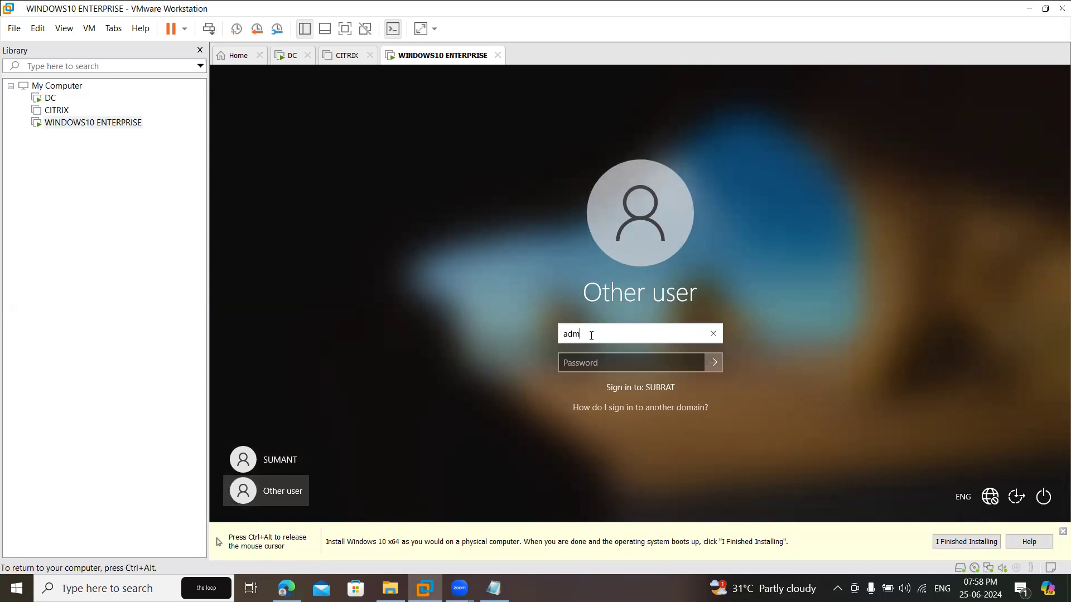
text(inistrator)
key(Tab)
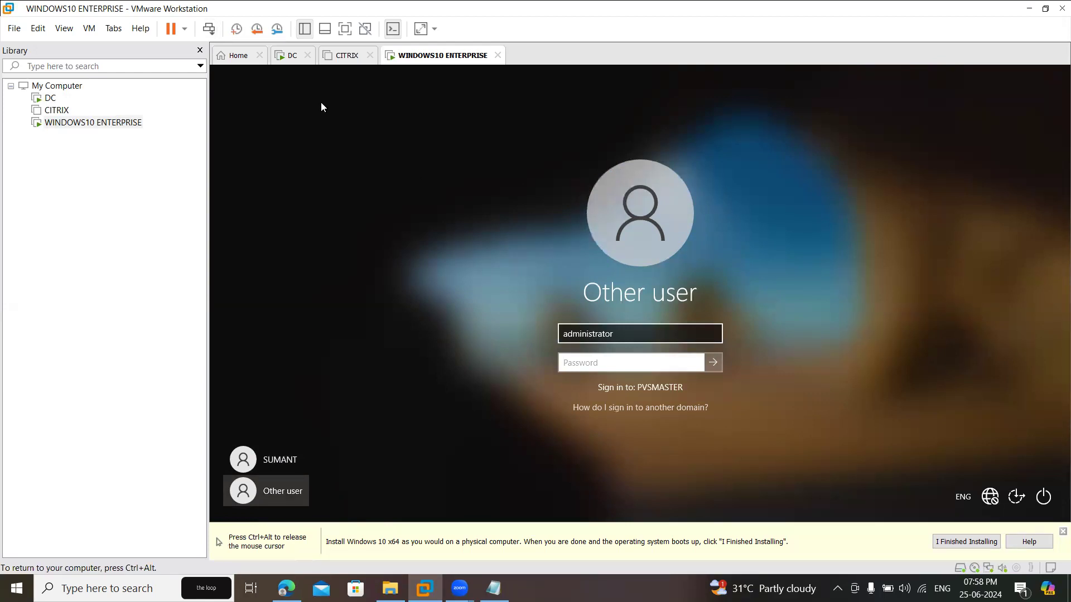
double_click(600, 334)
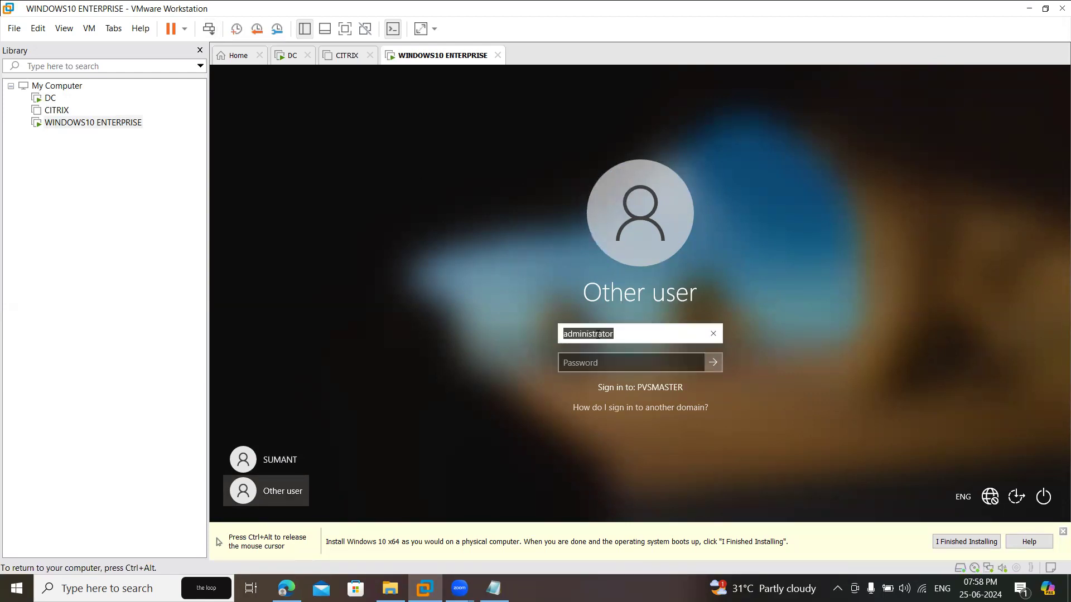
text(SUbrat)
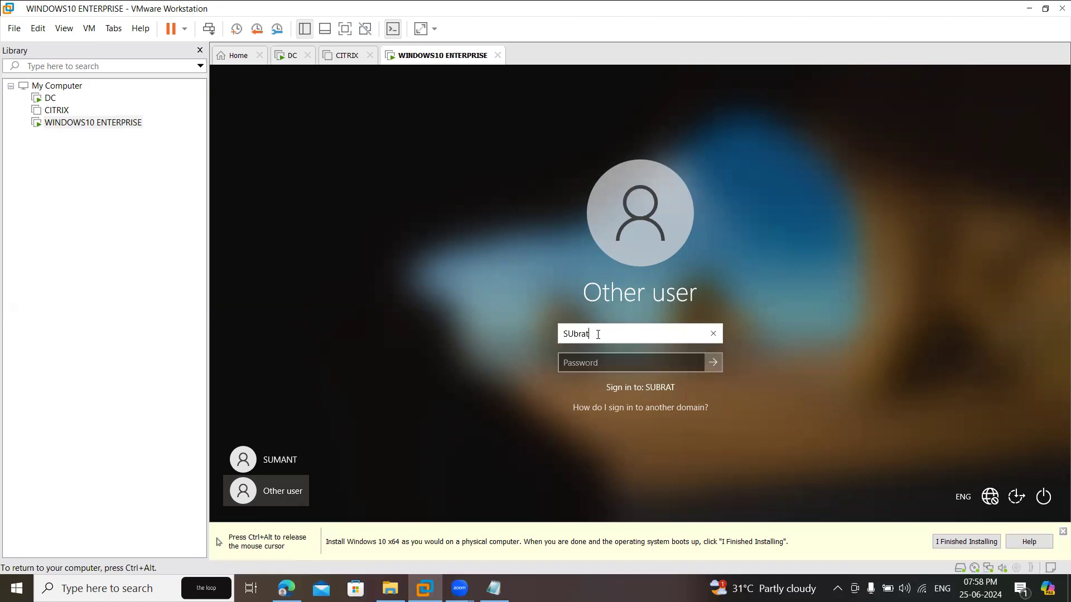
key(Tab)
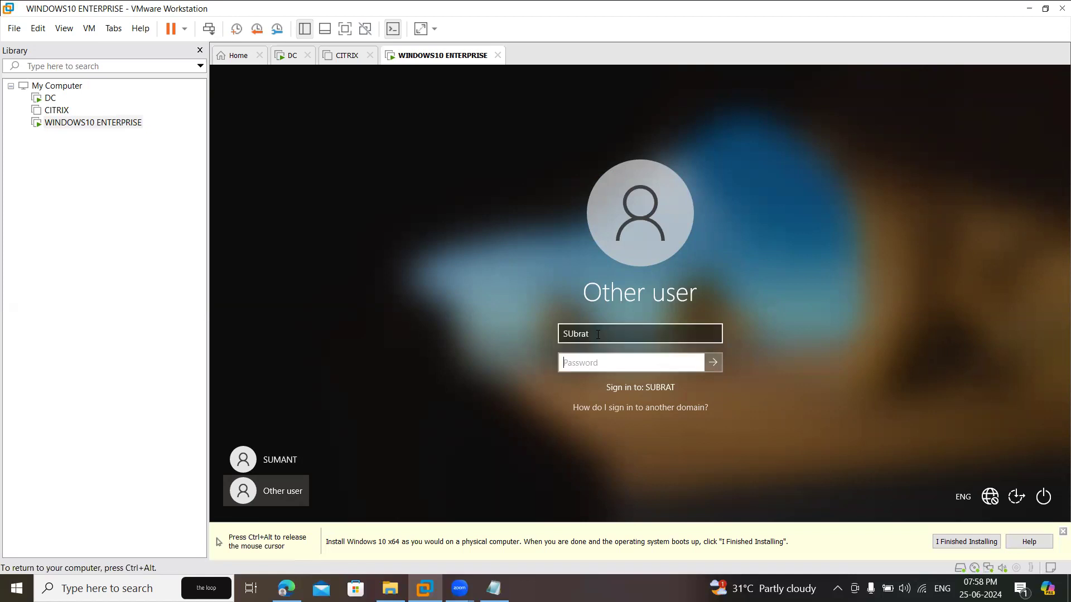
text(********)
key(Return)
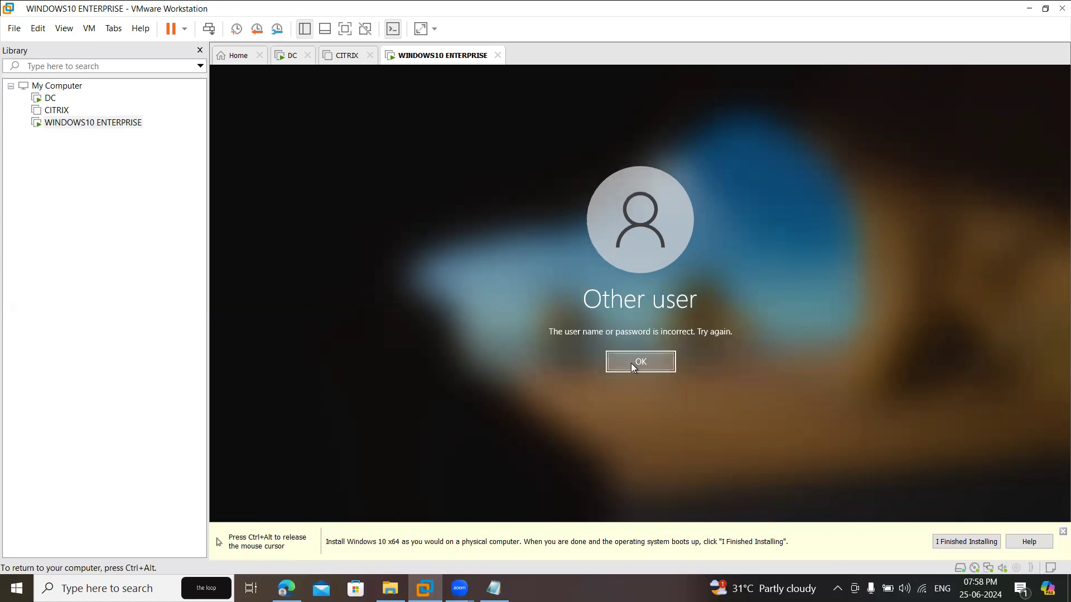
click(631, 363)
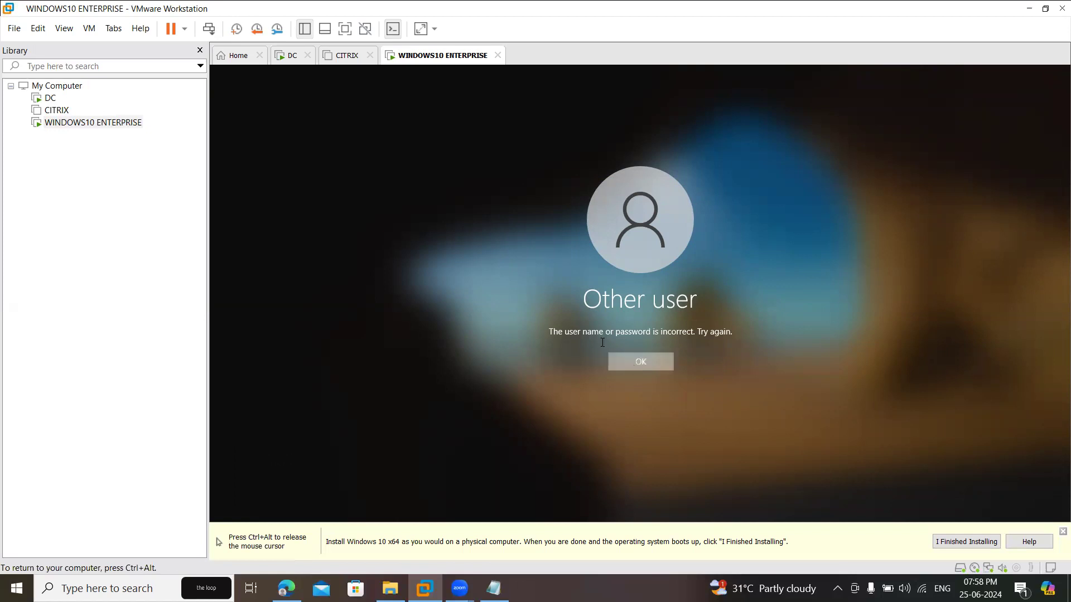
- Sign in as the domain administrator with its password
text(\administrator)
key(Tab)
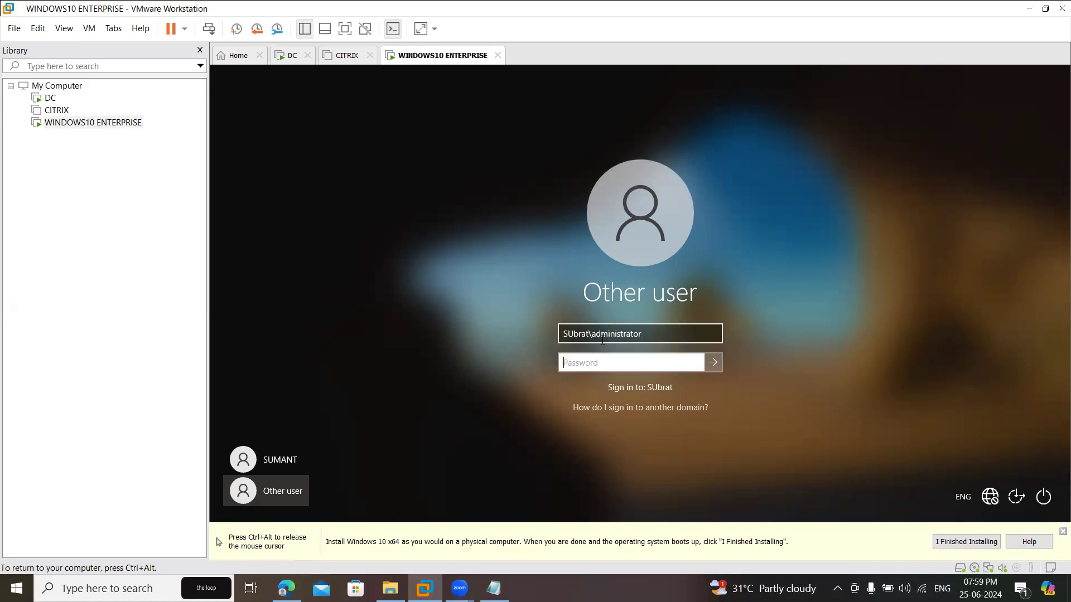
text(P@ssw0rd1)
key(Return)
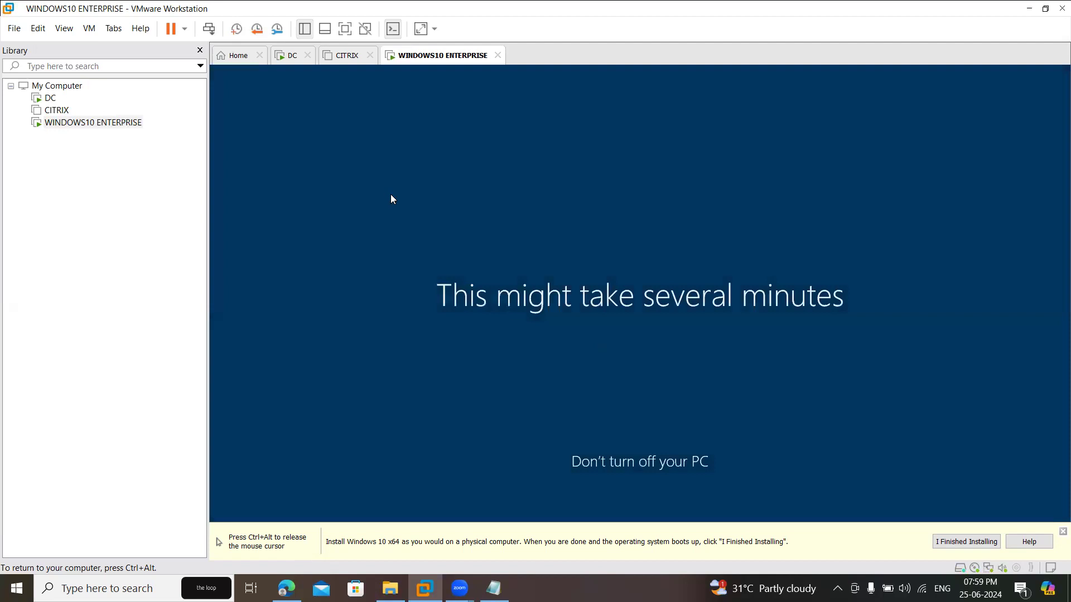
key(ctrl+alt+Delete)
- Glance at the DC server's console, then return to the Windows 10 virtual machine
click(613, 340)
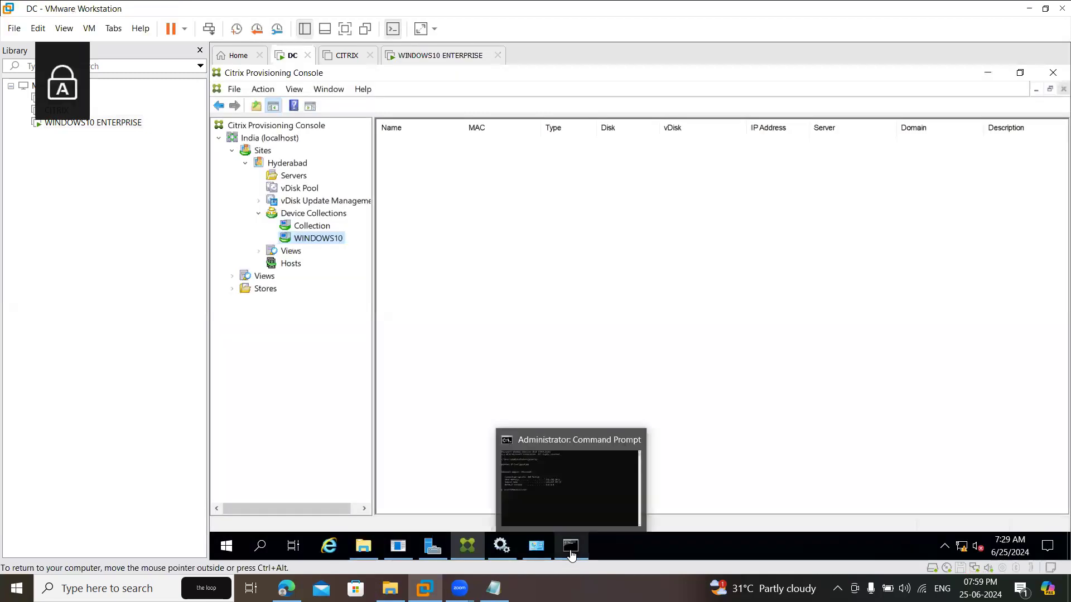
click(569, 546)
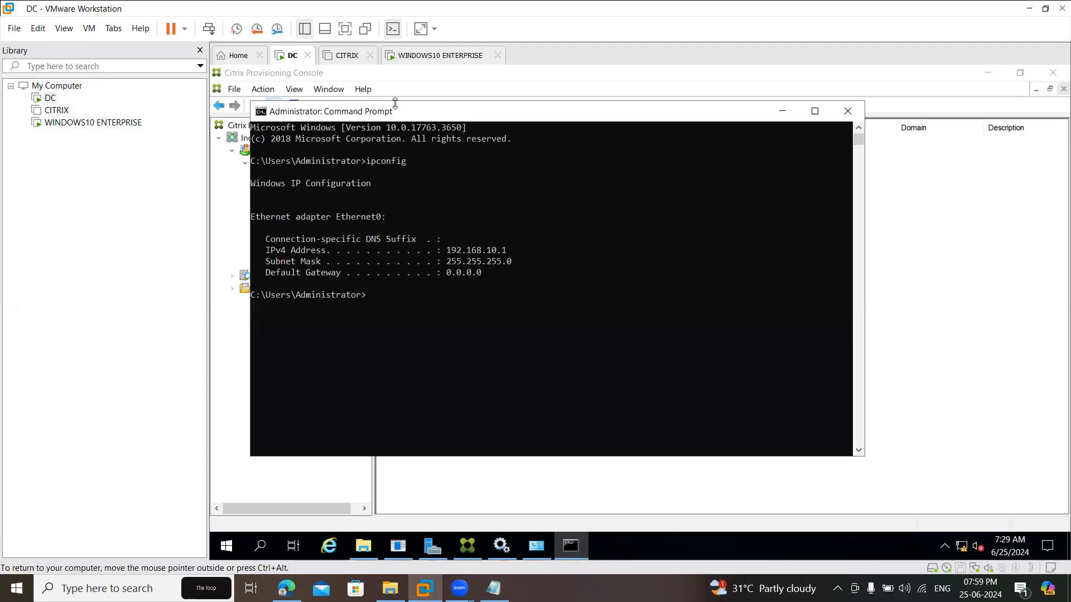
key(ctrl+alt)
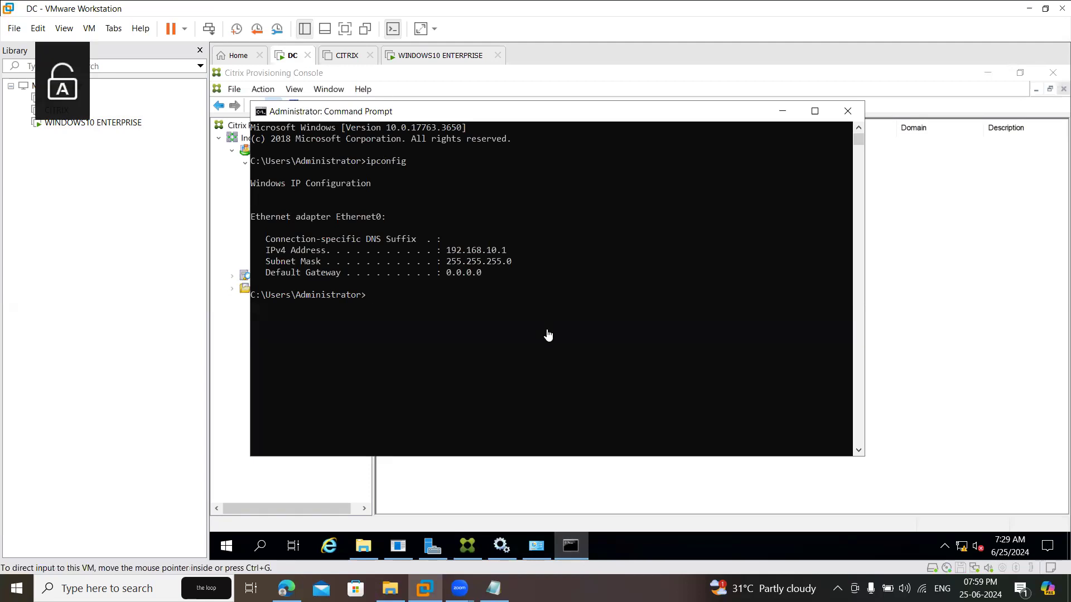
key(ctrl+Tab)
key(ctrl+Tab)
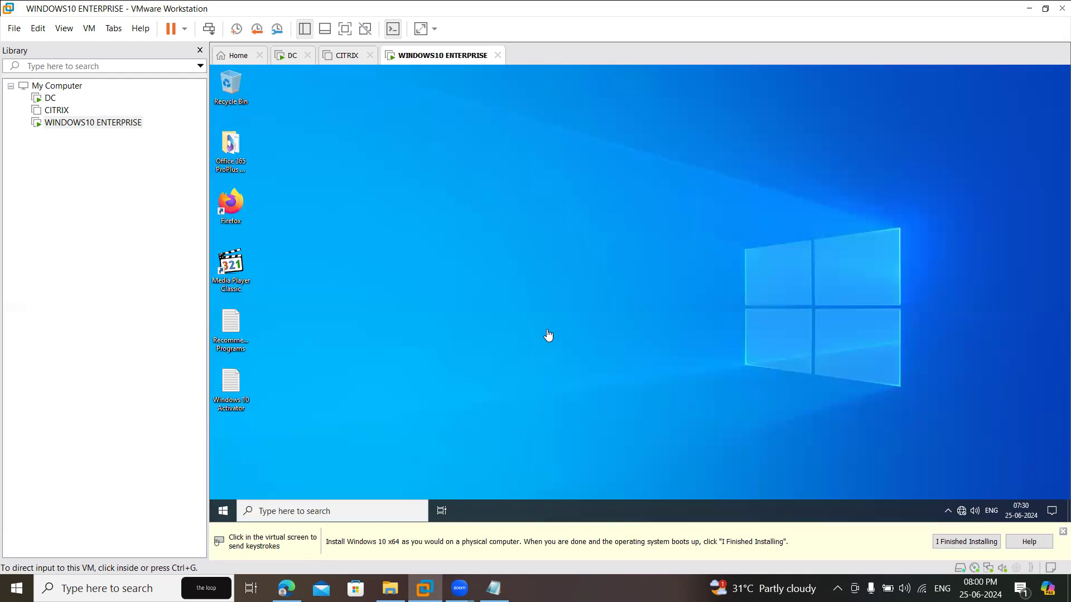
- Refresh the Windows 10 guest's desktop
click(555, 250)
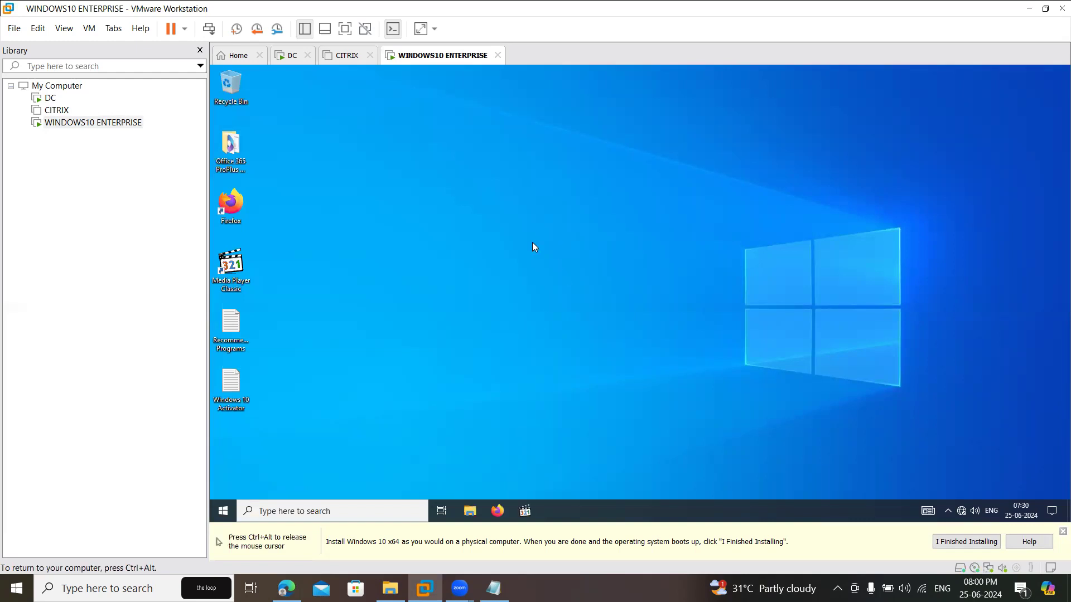
right_click(549, 246)
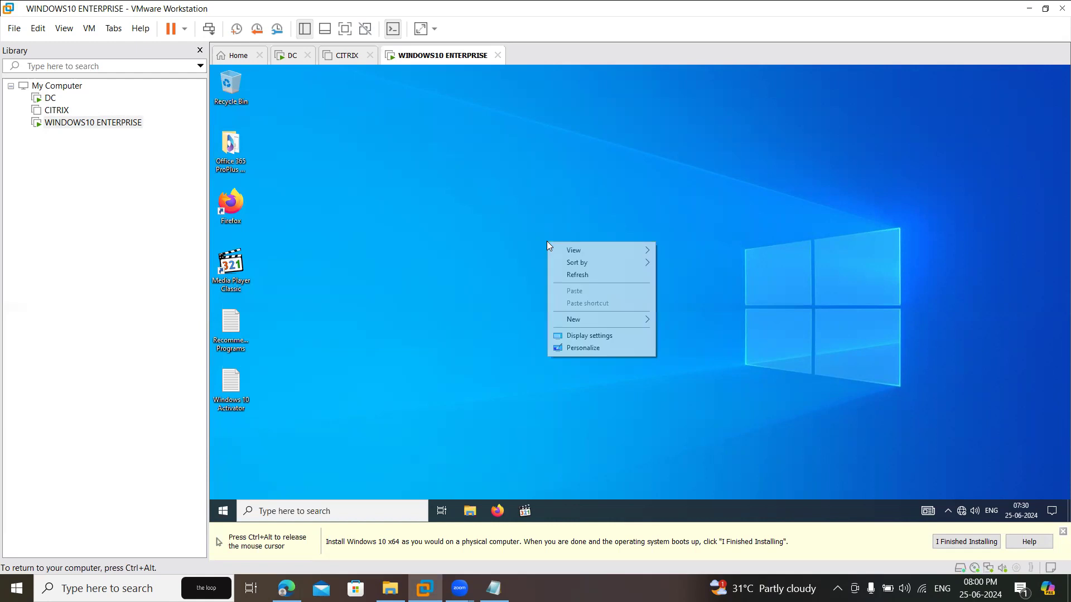
click(587, 278)
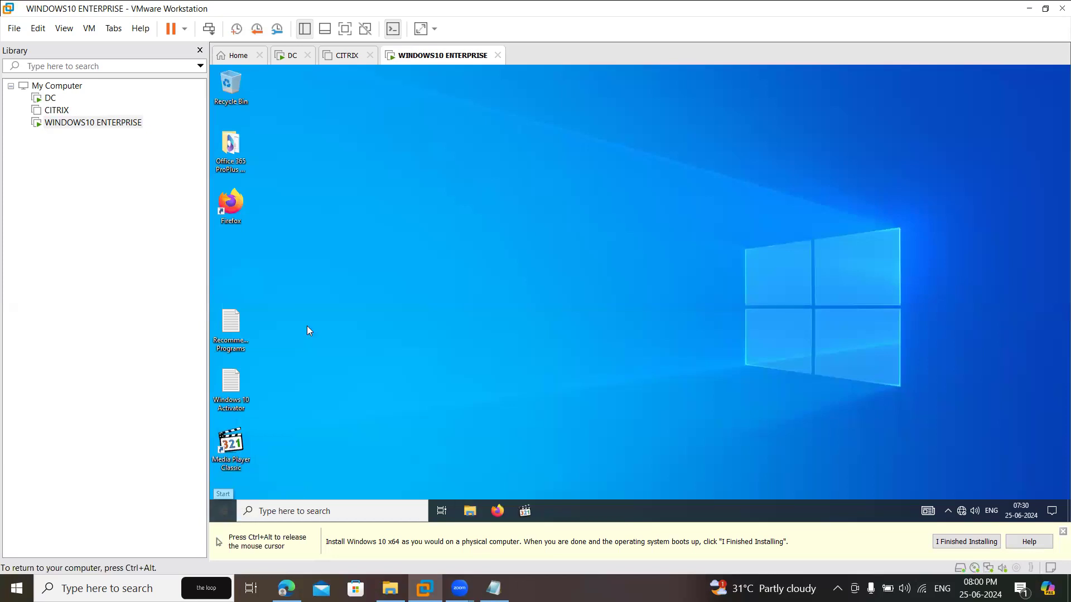
- Run the Citrix Provisioning Imaging Wizard, connect to 192.168.10.1 and keep Create a vDisk
key(super)
click(322, 341)
click(308, 420)
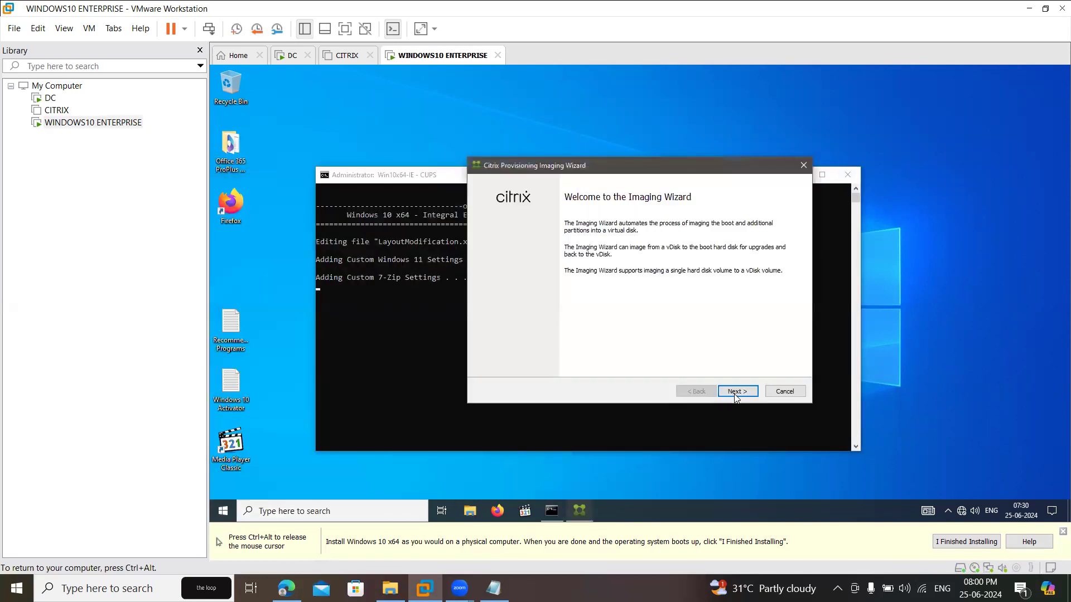
click(736, 391)
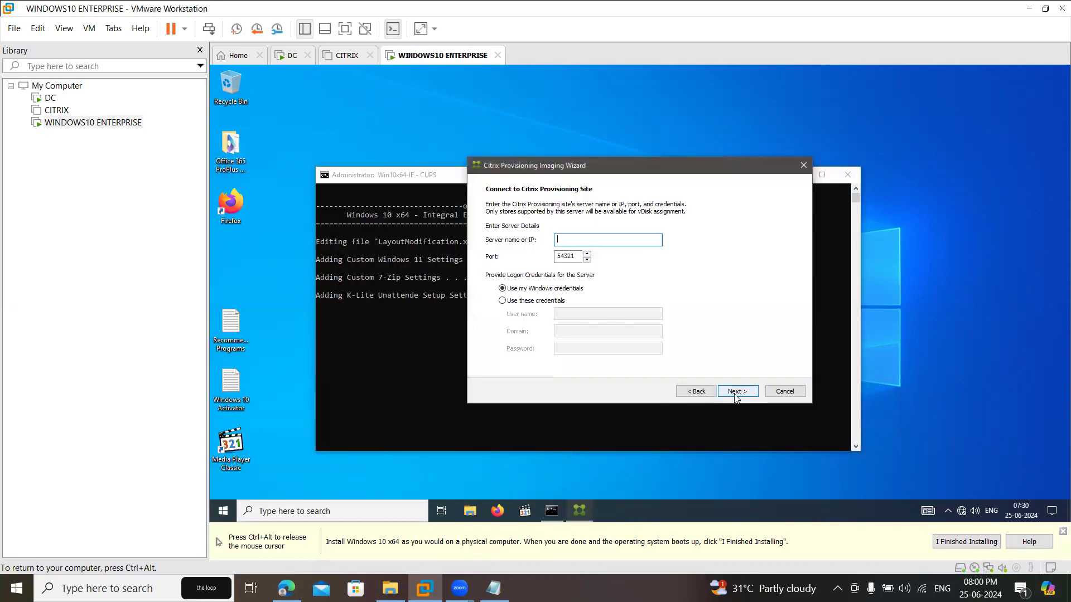
text(192.1)
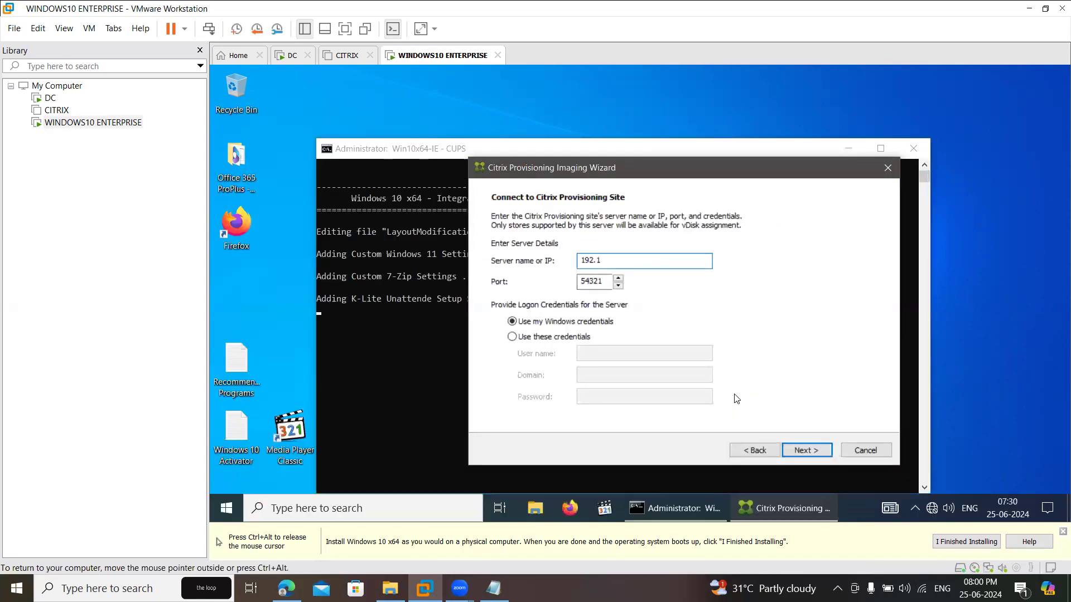
text(68.10)
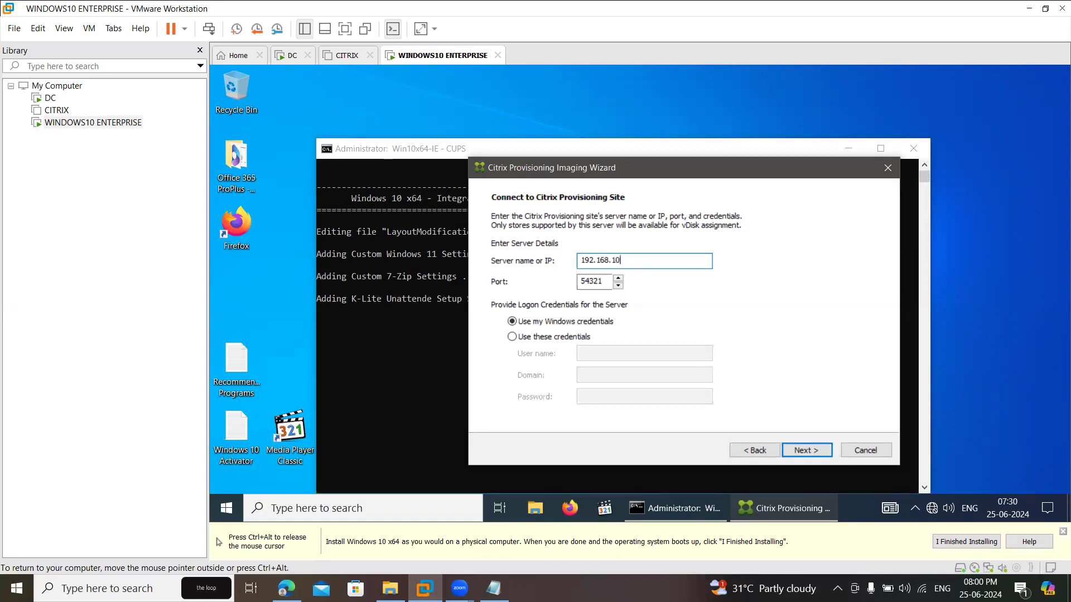
text(.1)
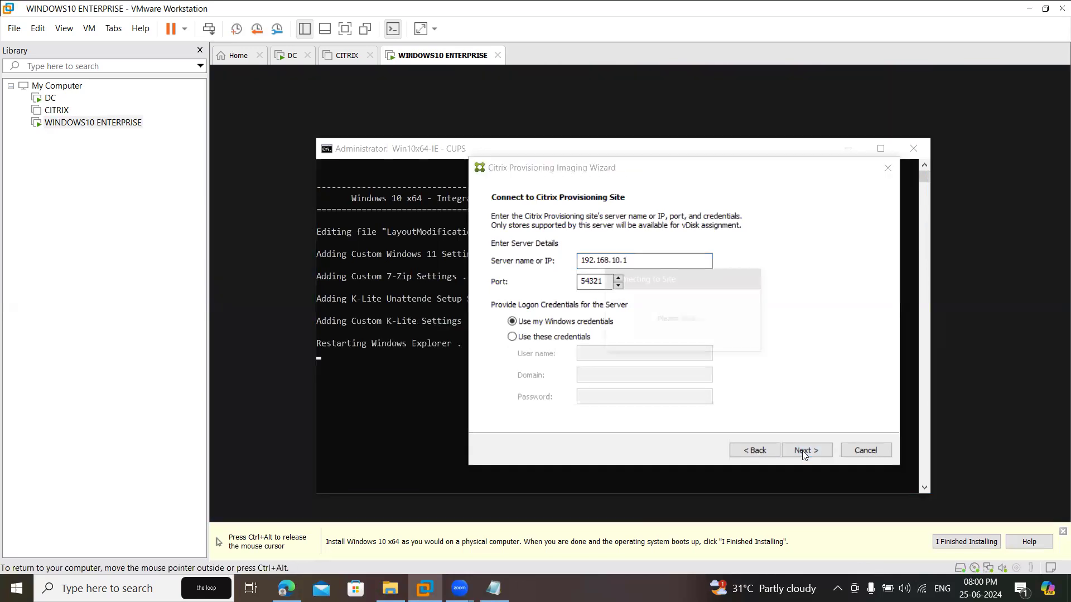
click(803, 453)
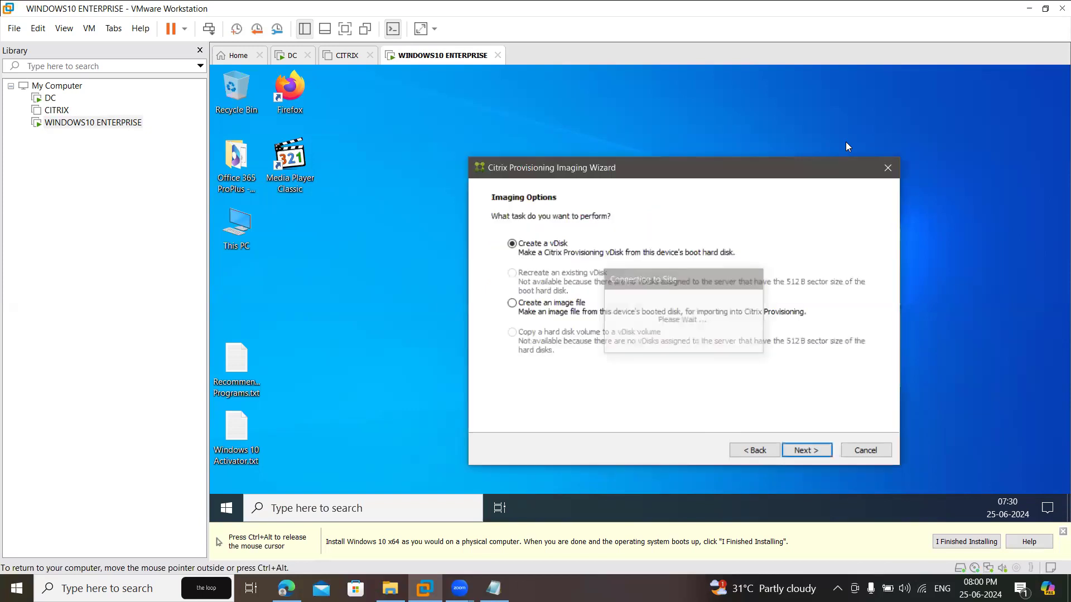
click(805, 452)
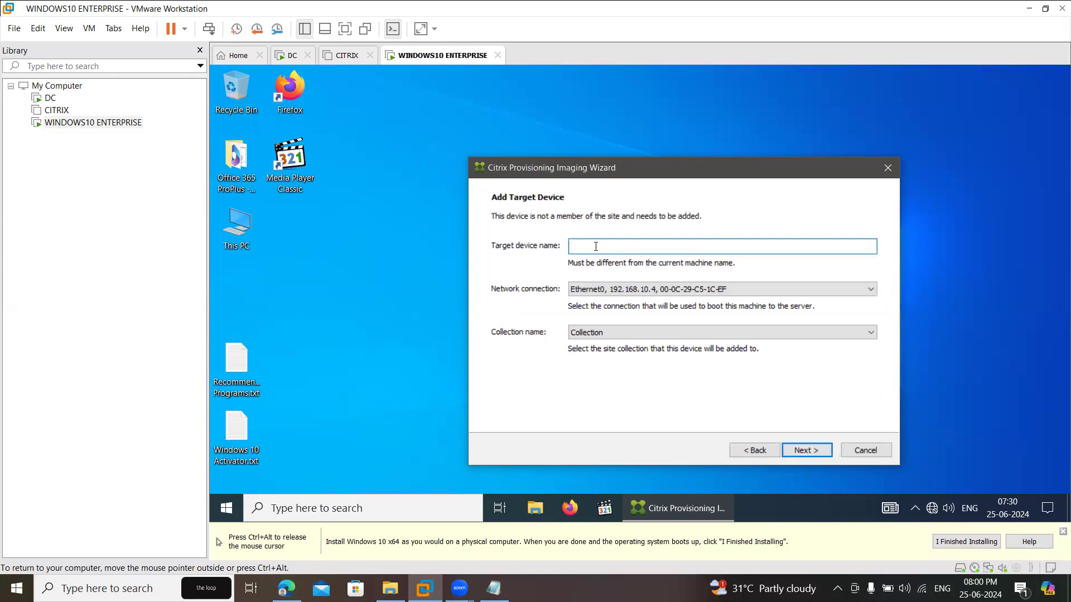
- Name the target device MASTERIMAGE and place it in the WINDOWS10 collection
key(Caps_Lock)
text(WINSOW)
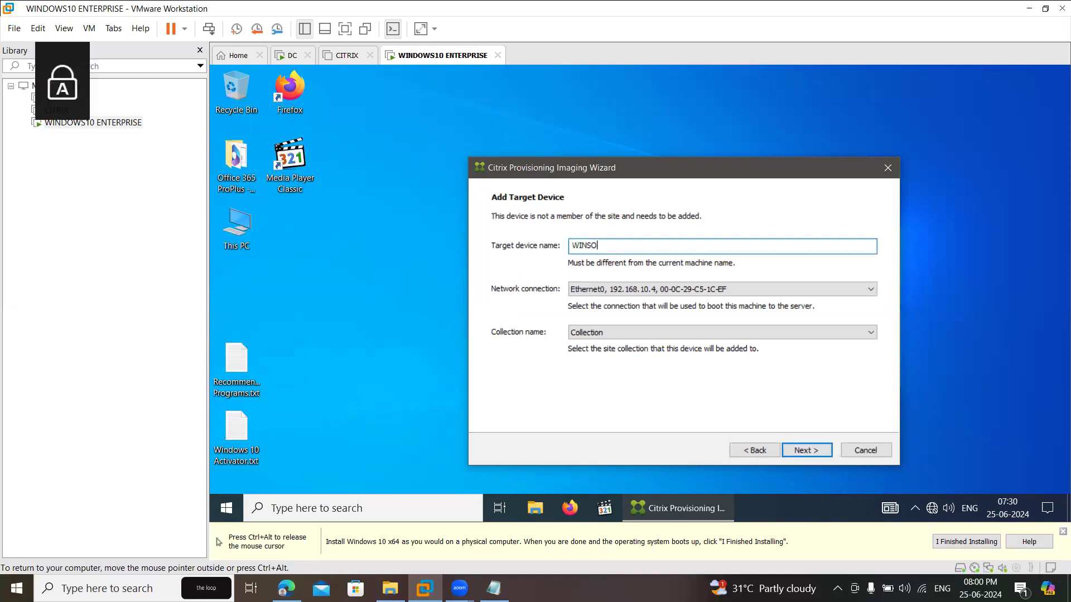
key(BackSpace)
key(BackSpace)
key(BackSpace)
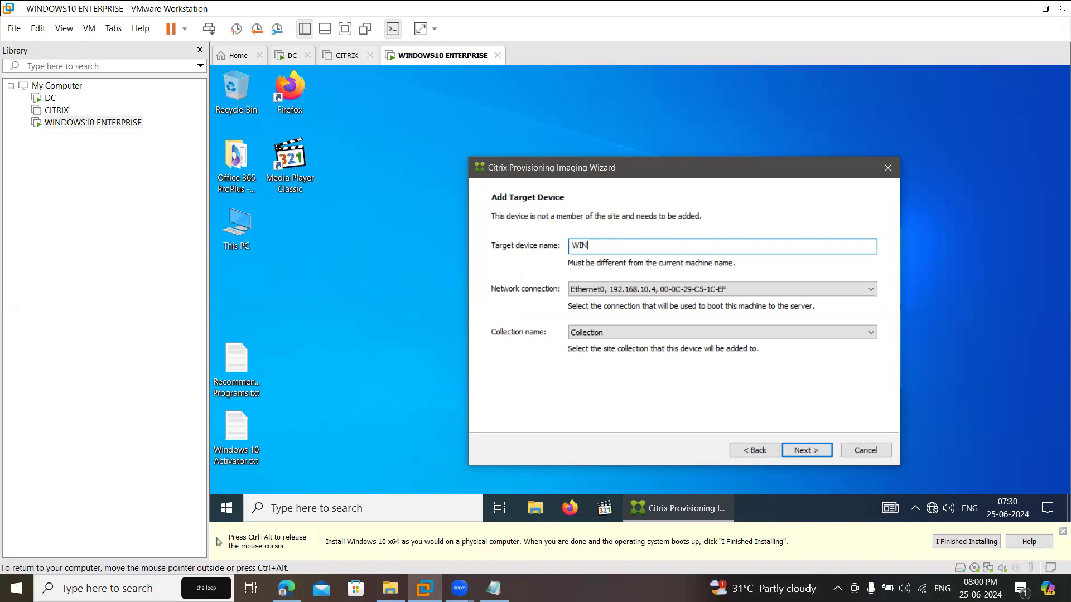
key(BackSpace)
key(BackSpace)
key(BackSpace)
text(MASTERIMAGE)
click(604, 333)
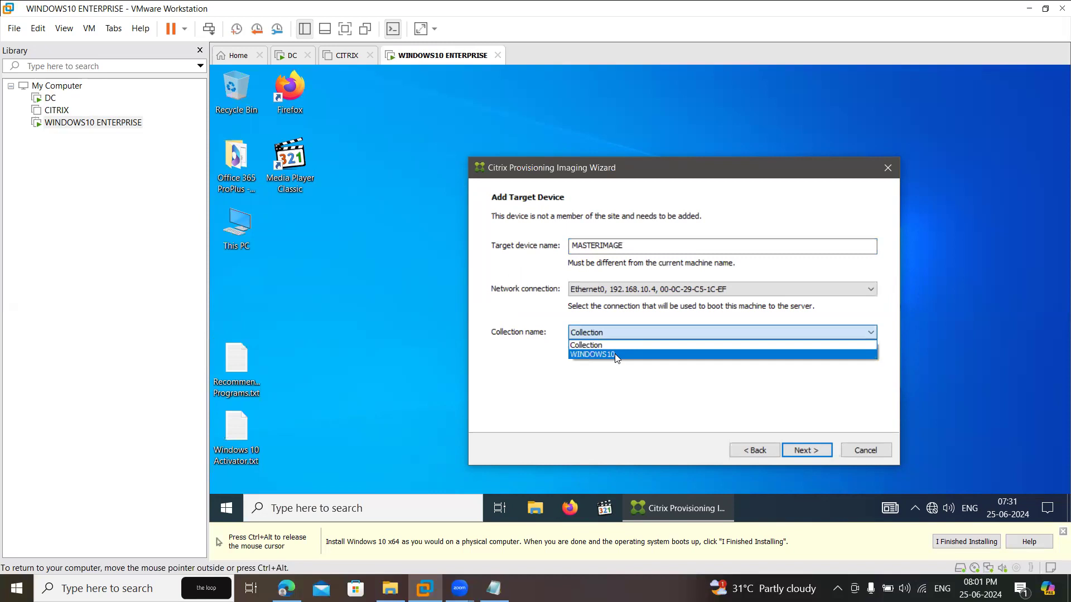
click(617, 356)
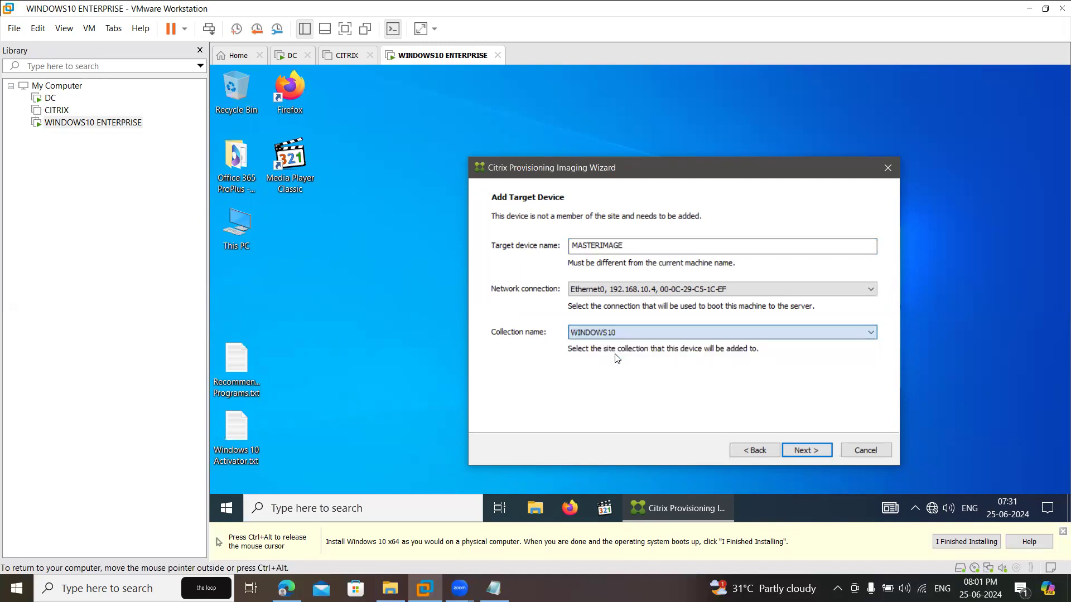
click(812, 450)
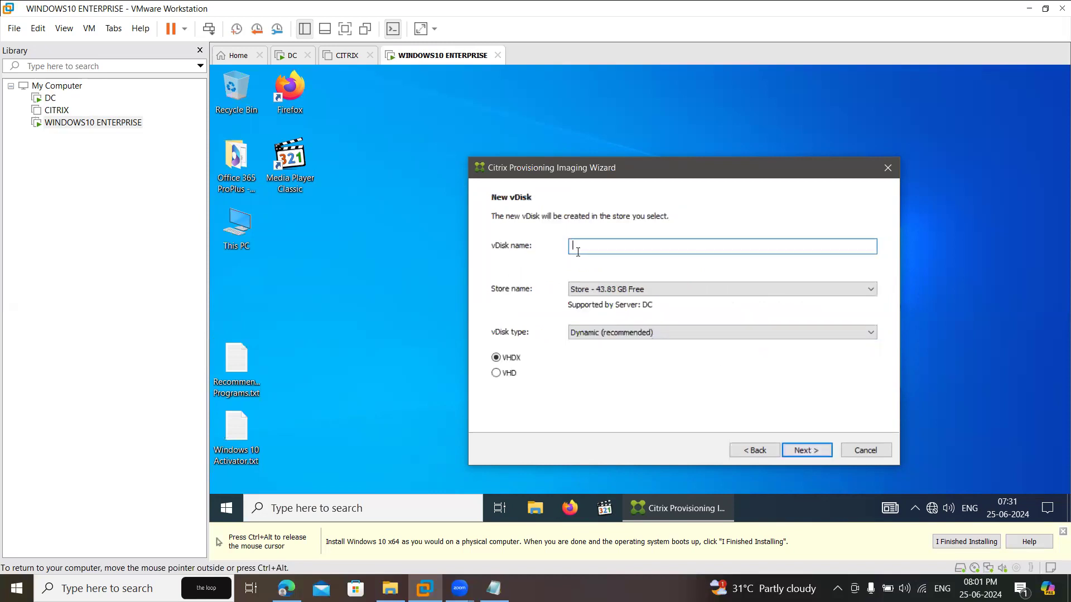
- Create vDisk MASTERVDISK with no volume licensing, imaging the entire boot disk despite the size warning
text(MASTERVDISK)
click(804, 452)
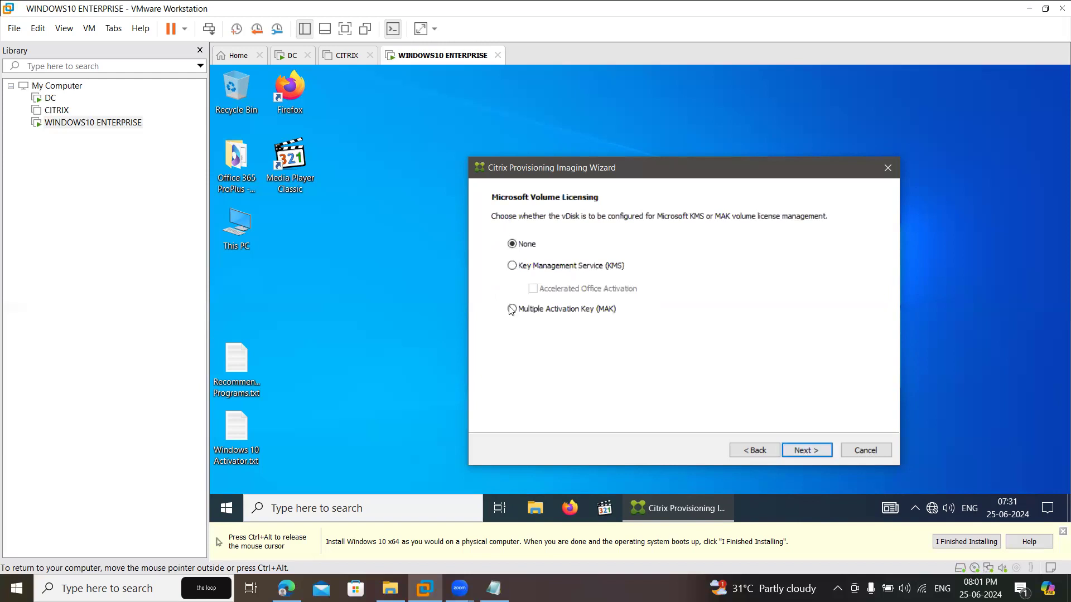
click(799, 446)
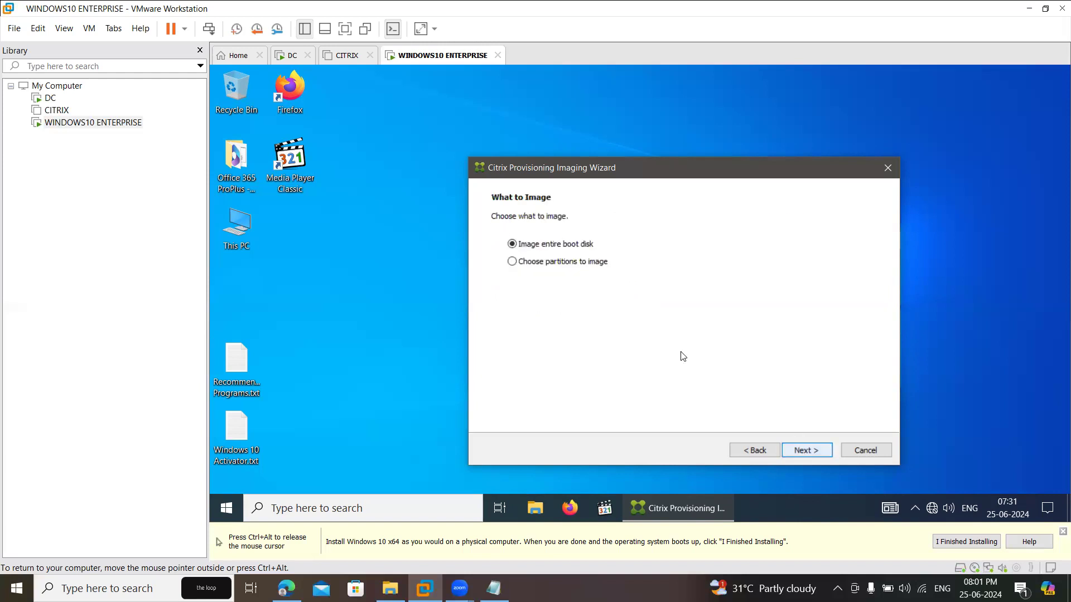
click(807, 449)
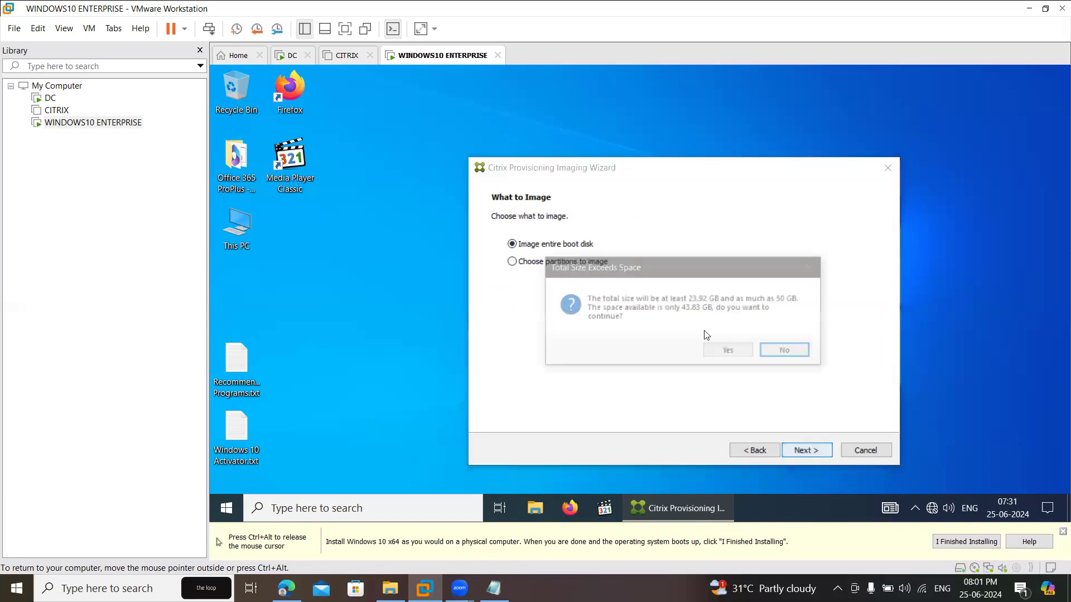
click(731, 351)
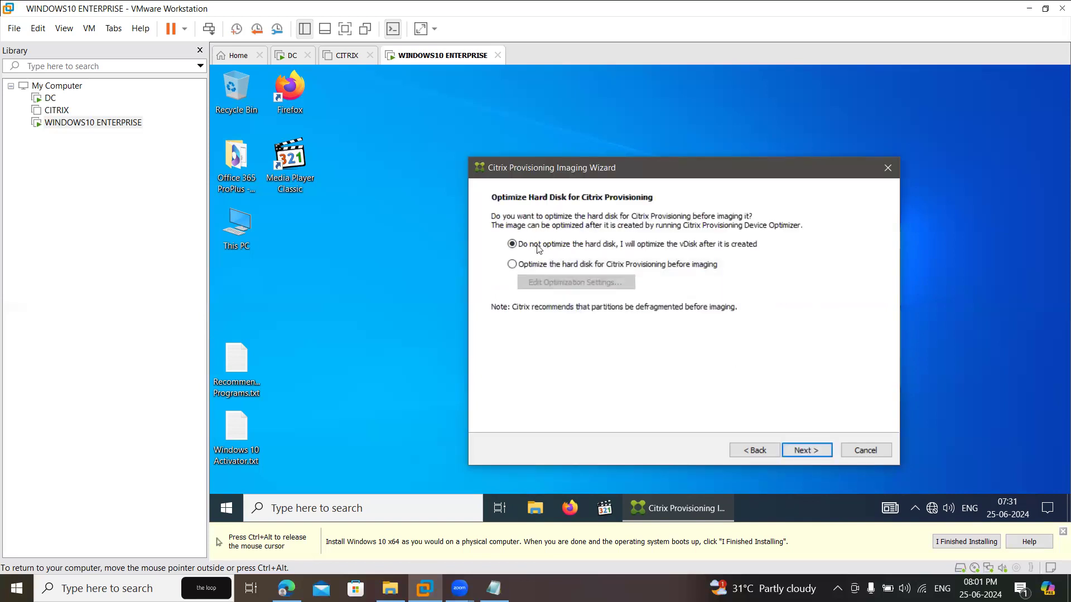
click(805, 450)
click(799, 448)
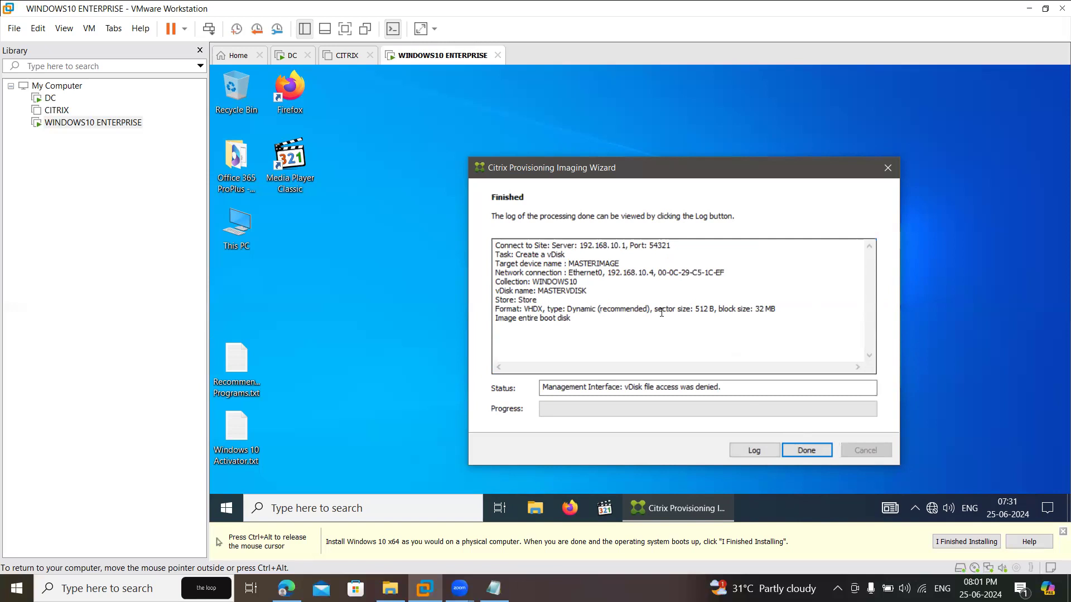
- Switch to the DC virtual machine and minimize its Command Prompt
key(ctrl+alt)
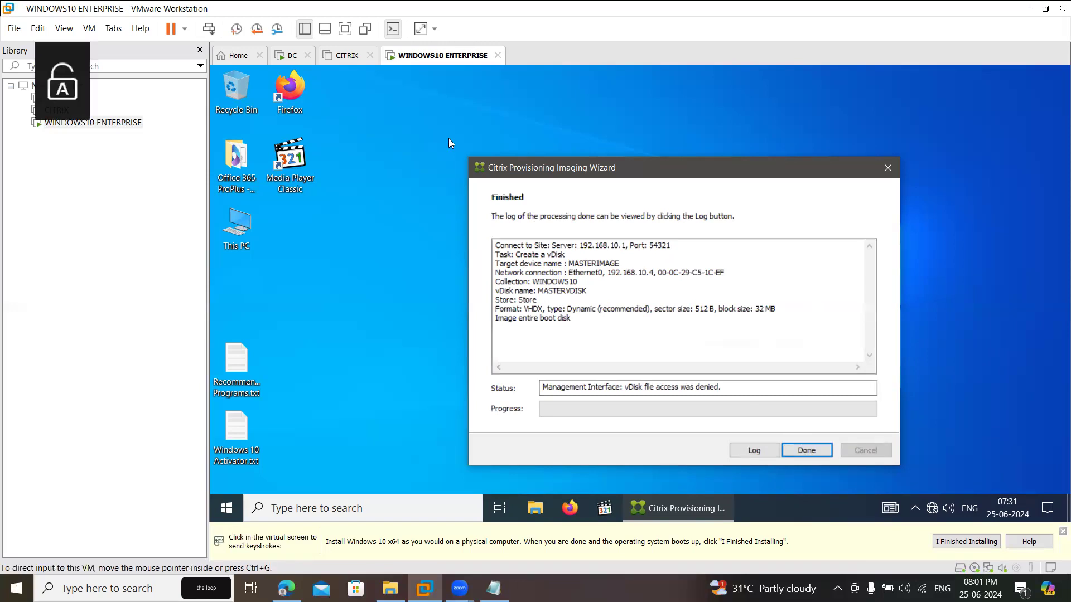
click(292, 55)
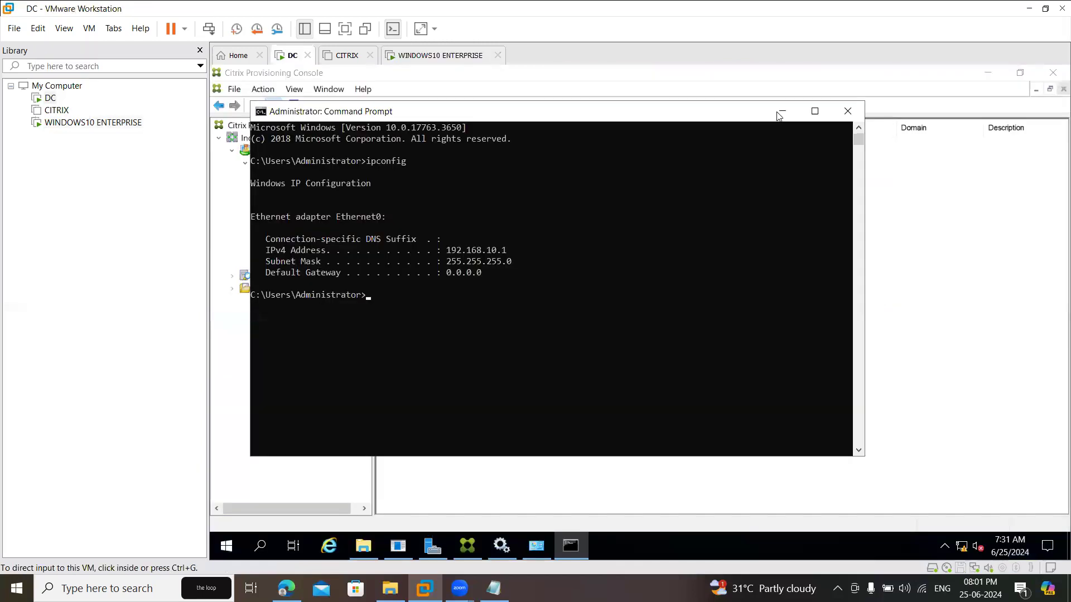
click(779, 116)
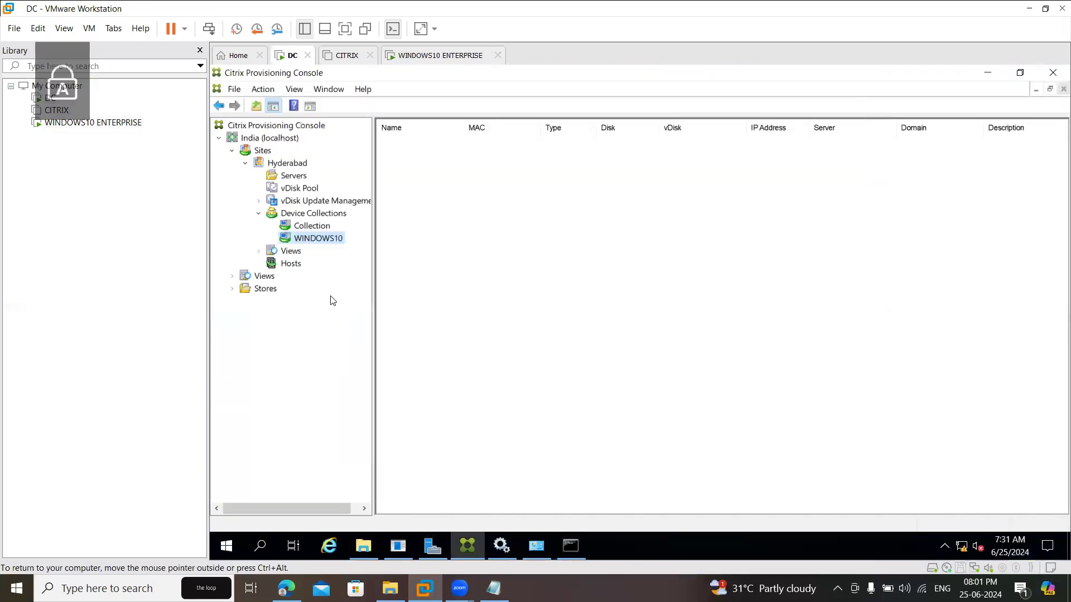
- Refresh the Provisioning Console's vDisk Pool, then bring up File Explorer at This PC
click(300, 188)
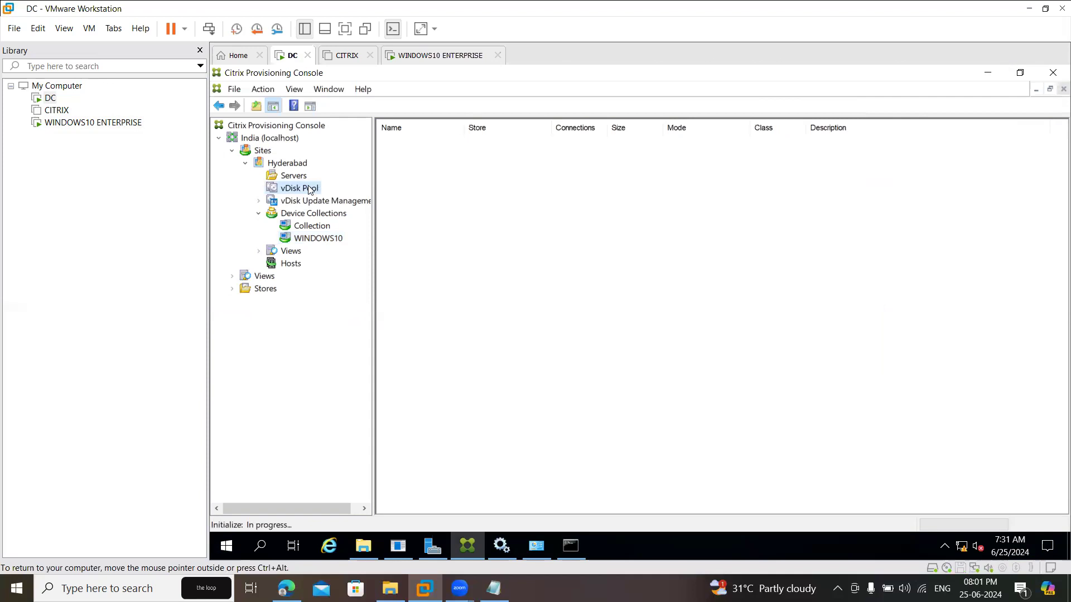
click(300, 94)
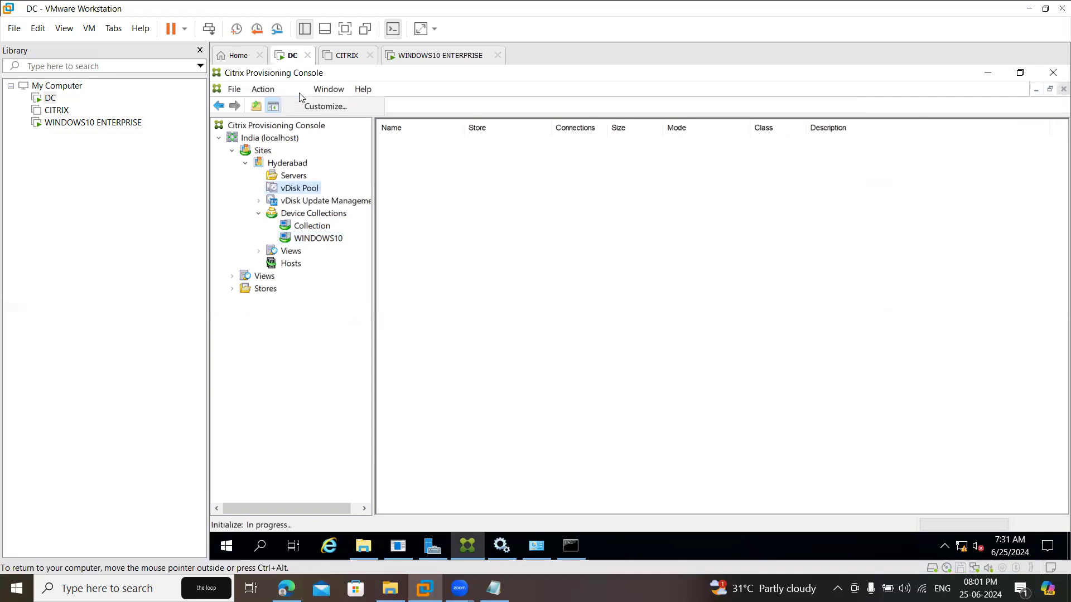
click(261, 93)
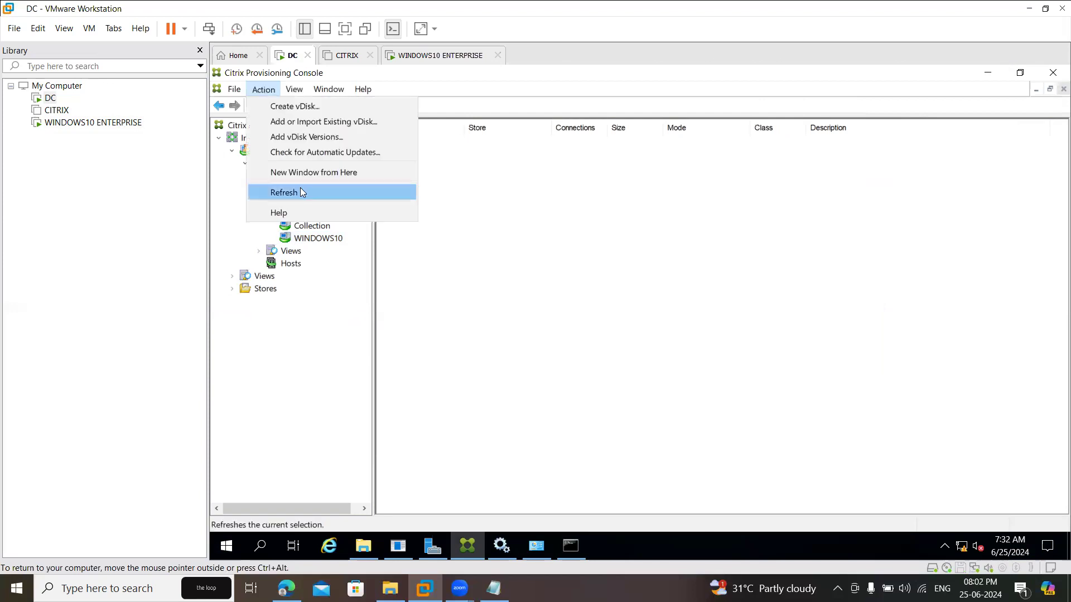
click(302, 193)
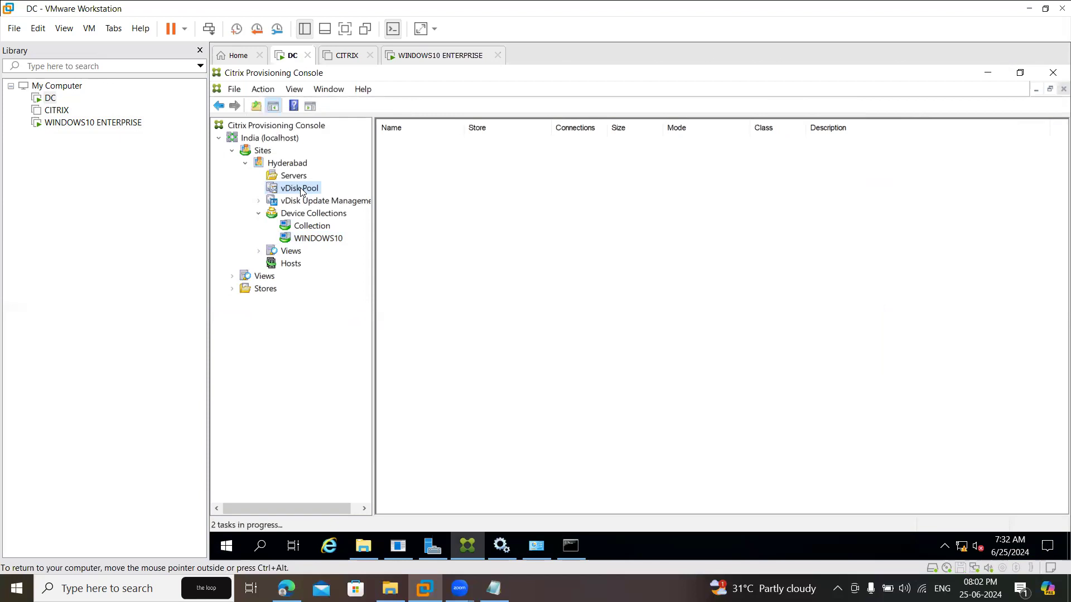
click(262, 92)
click(295, 91)
click(363, 547)
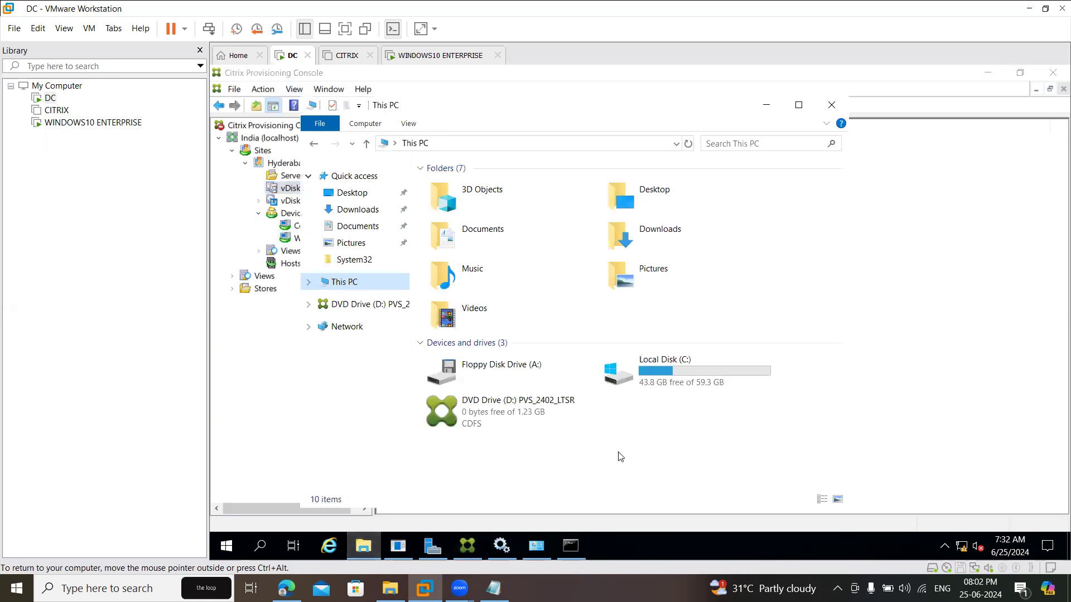
- Browse the C: drive's Windows and Program Files folders, then return to the C: root
click(678, 371)
double_click(678, 371)
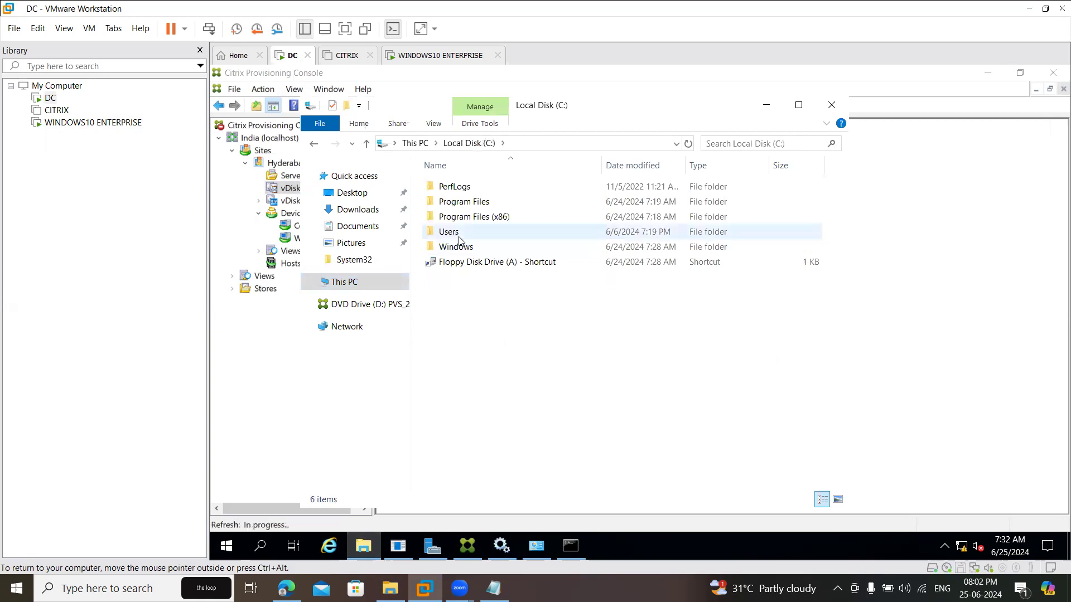
click(471, 251)
double_click(471, 251)
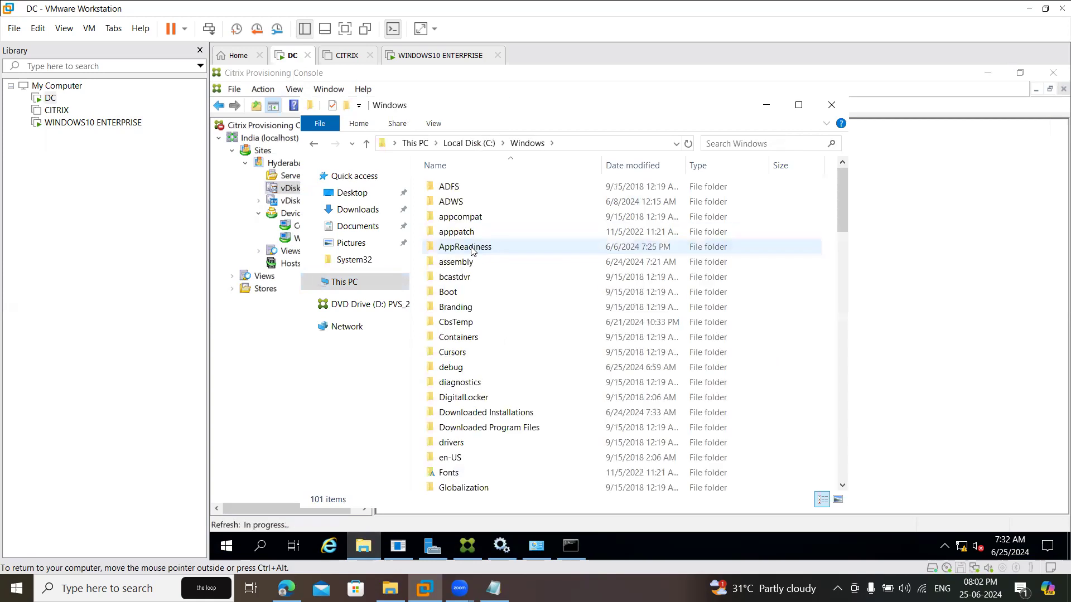
click(471, 251)
key(s)
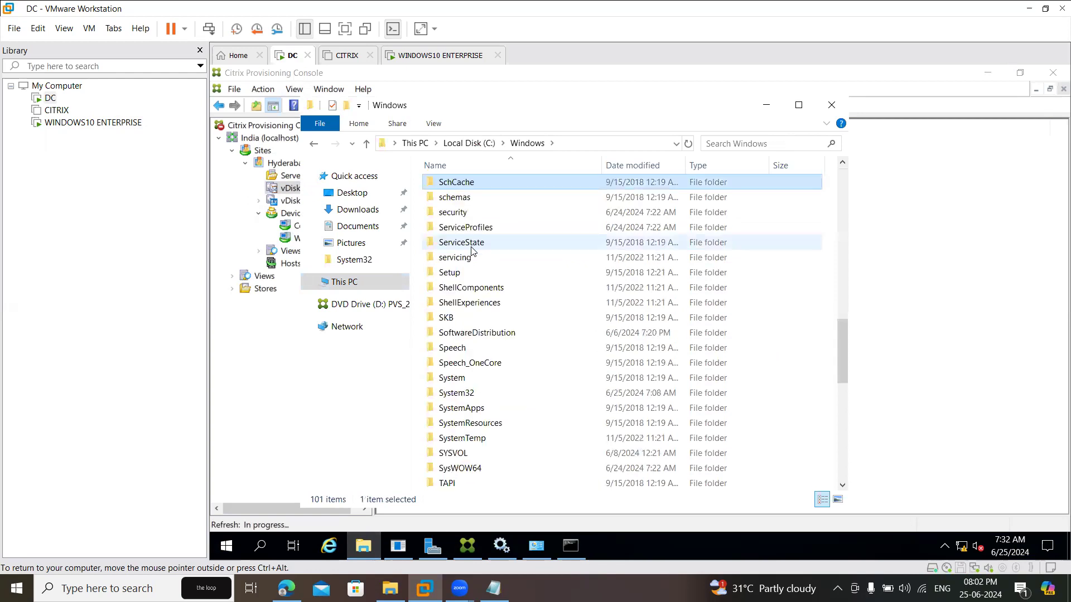
click(841, 464)
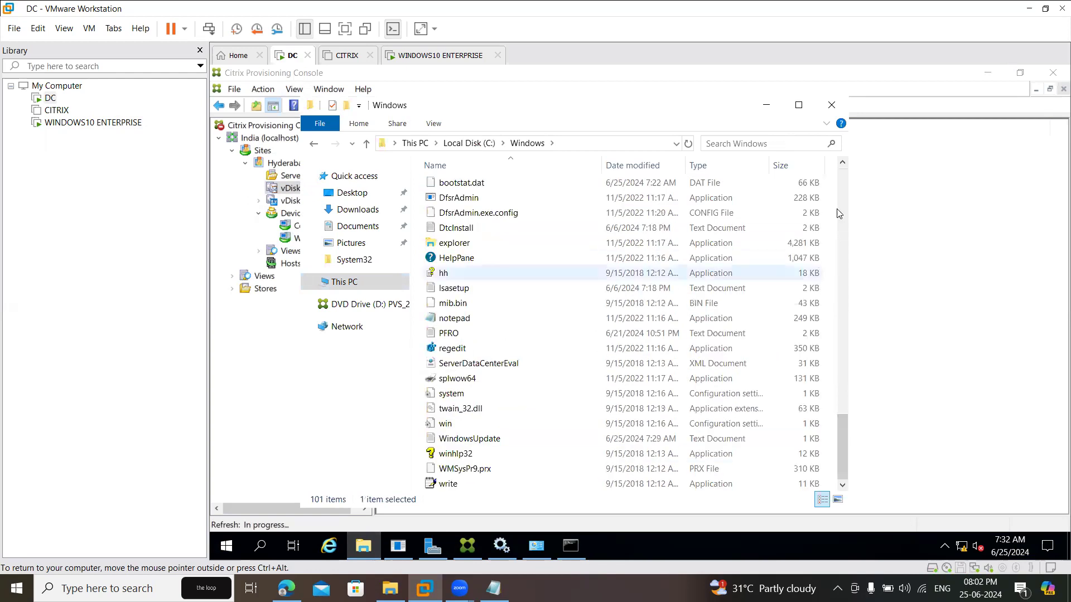
click(843, 183)
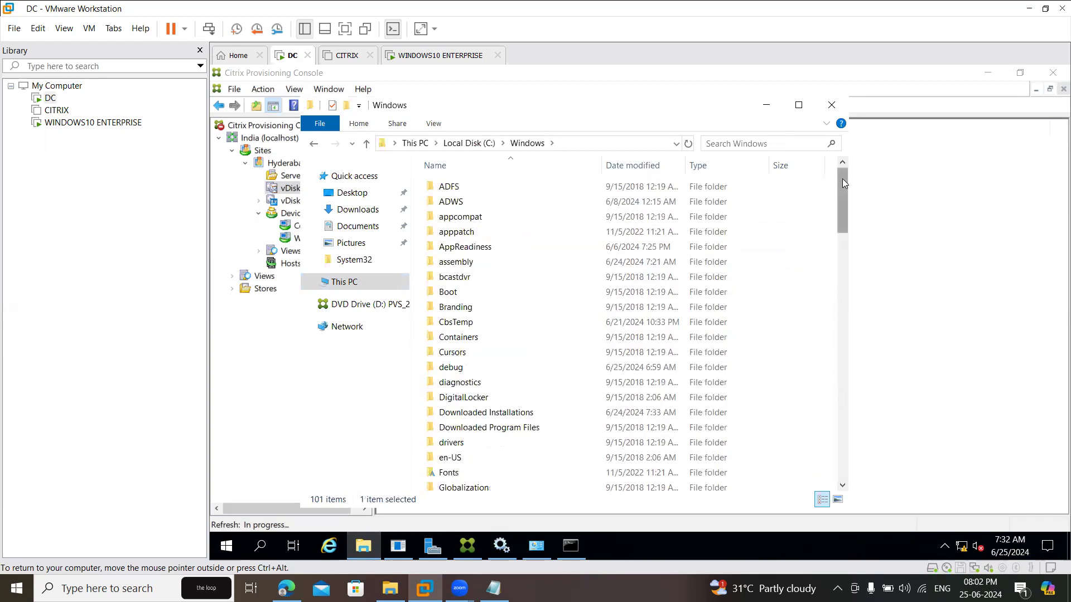
click(541, 306)
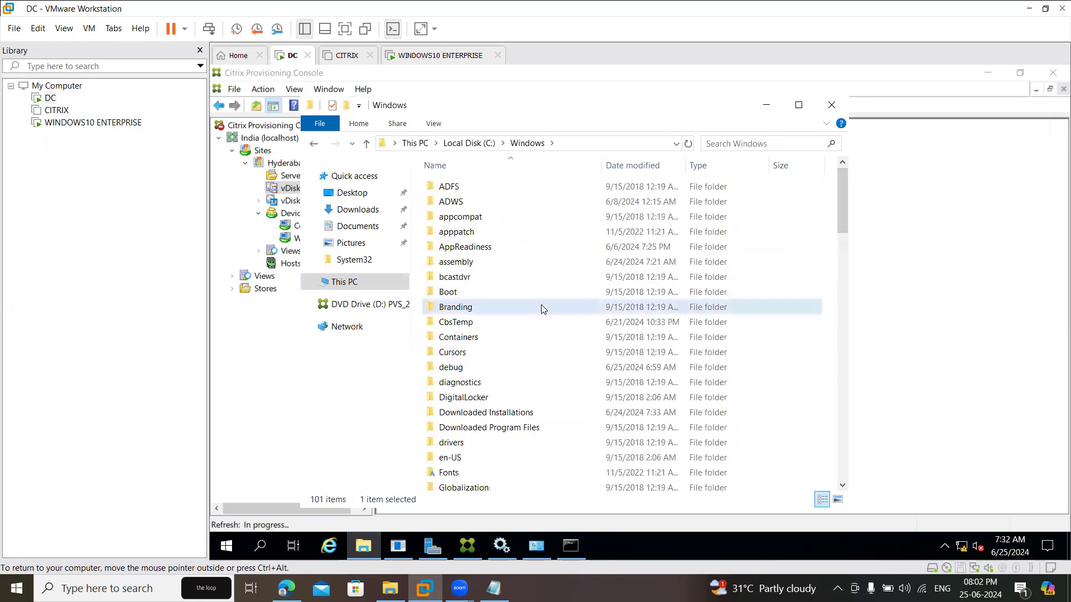
key(s)
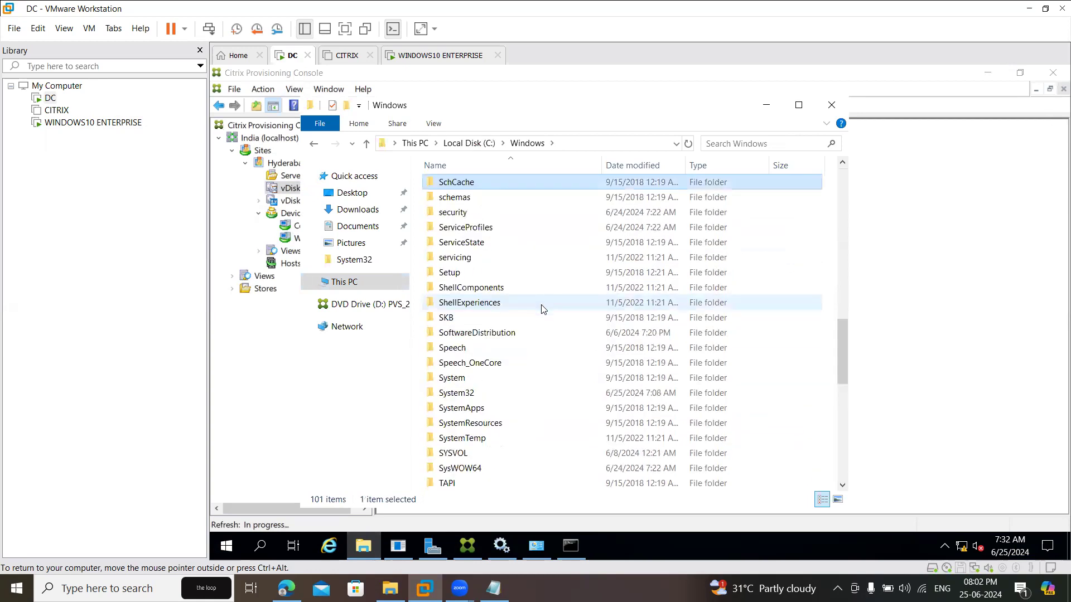
click(463, 143)
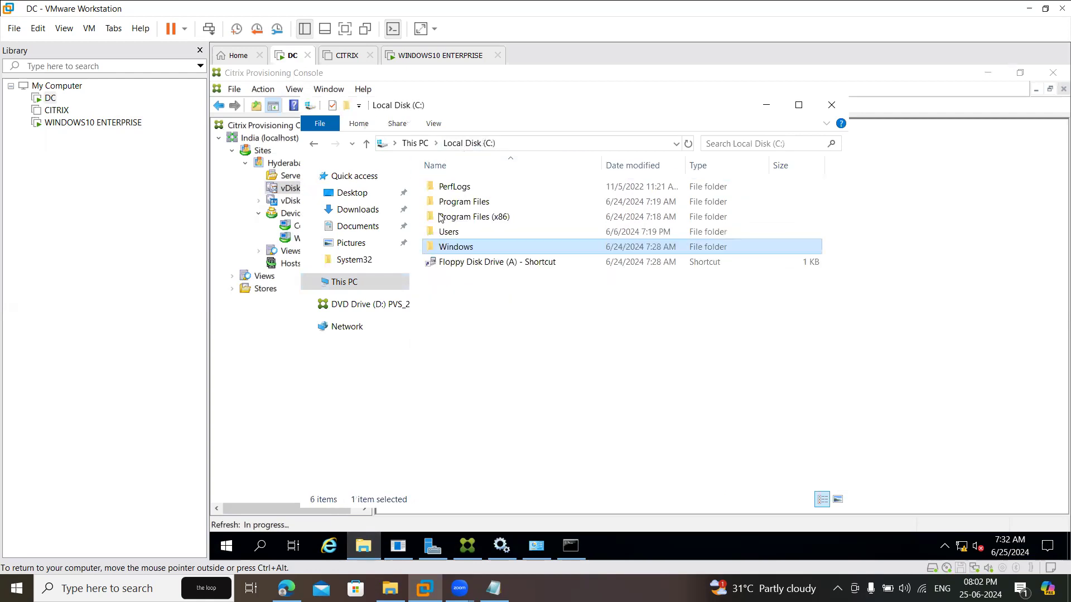
click(469, 203)
double_click(469, 204)
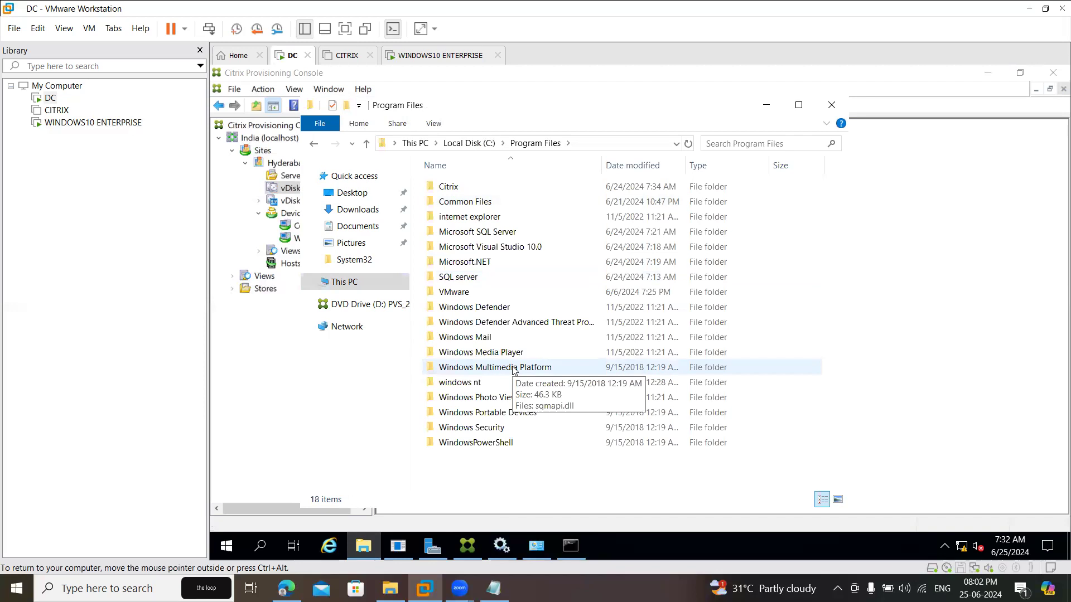
click(470, 143)
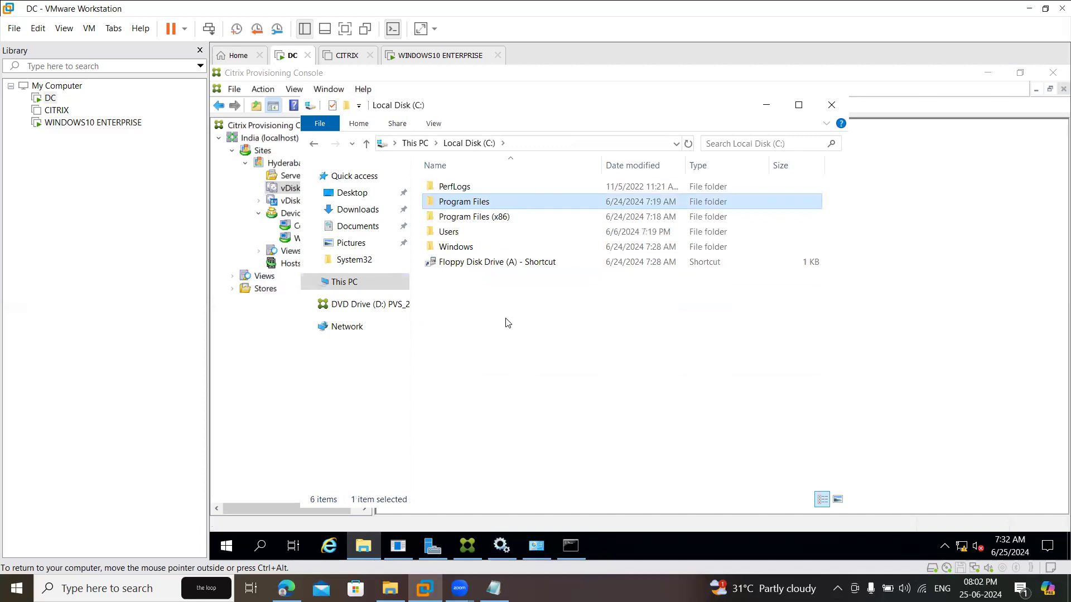
- Create a new folder named PVSSTORE at the root of C:
right_click(507, 323)
mouse_move(578, 456)
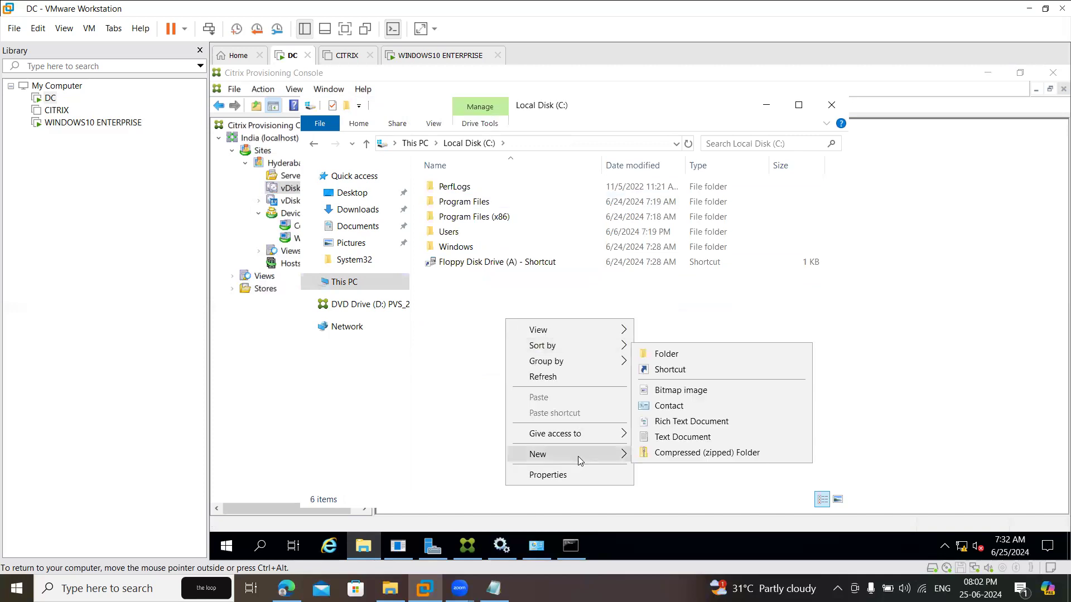
click(700, 354)
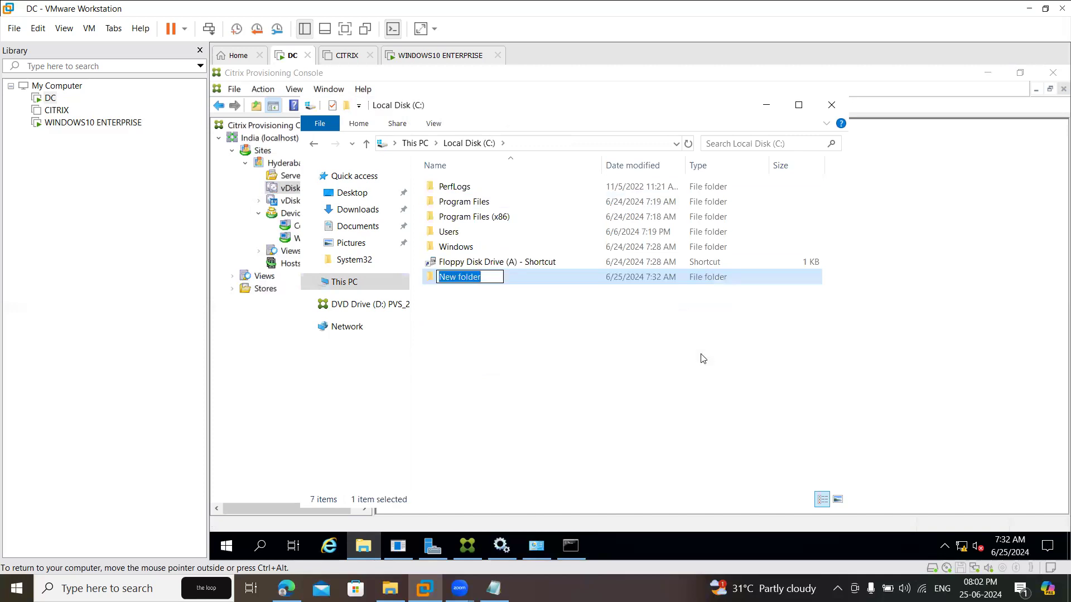
text(TEMP)
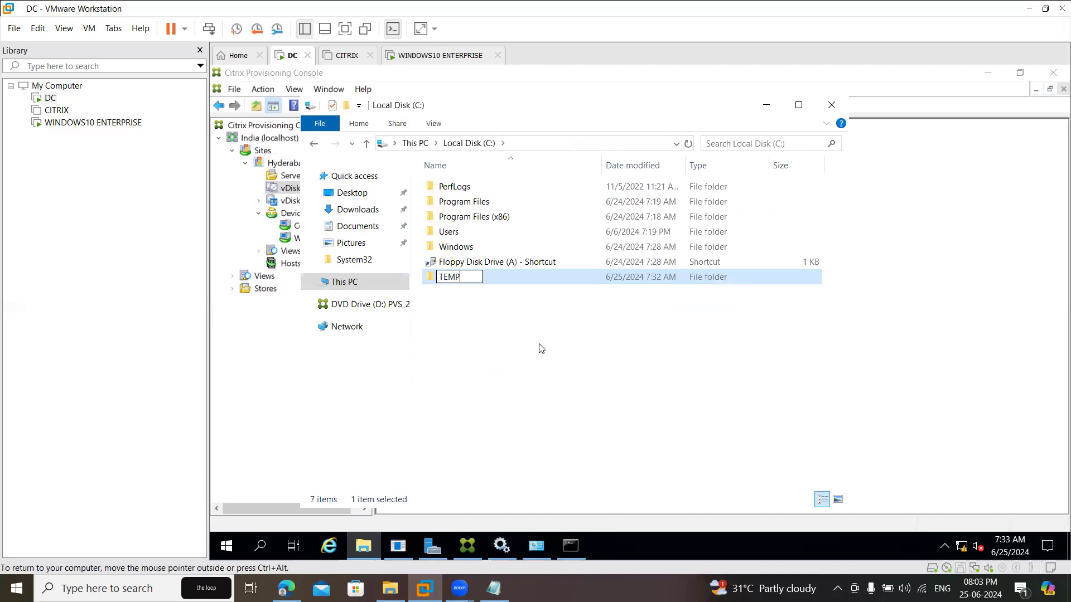
key(BackSpace)
key(BackSpace)
key(BackSpace)
key(BackSpace)
text(PVSSTORE)
key(Return)
click(541, 348)
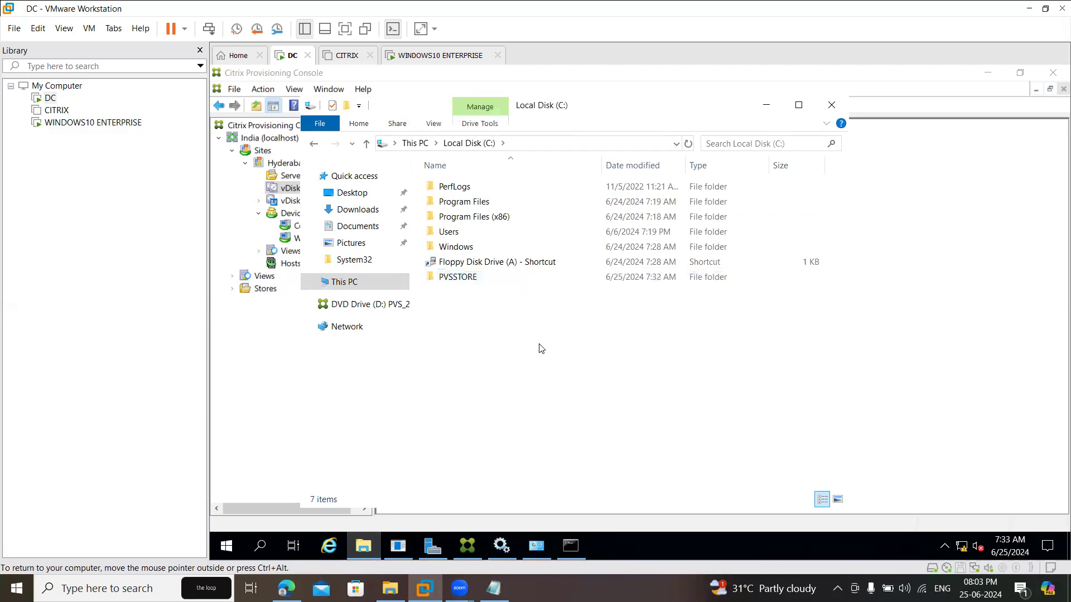
- In the Citrix Provisioning Console, view Stores, then the vDisk Pool, and select MASTERVDISK
click(290, 191)
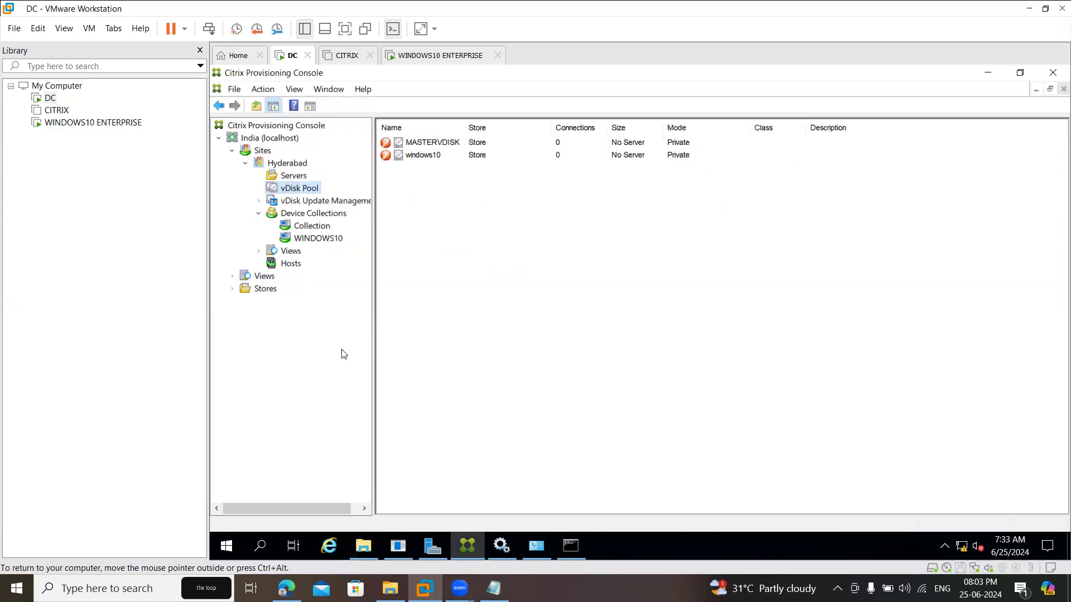
click(267, 288)
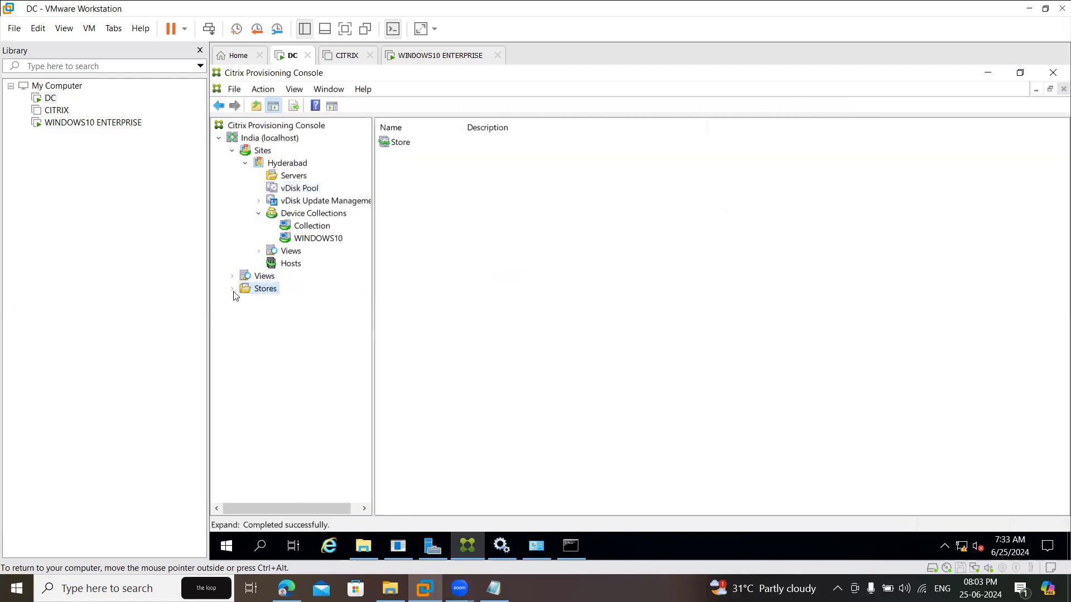
click(301, 190)
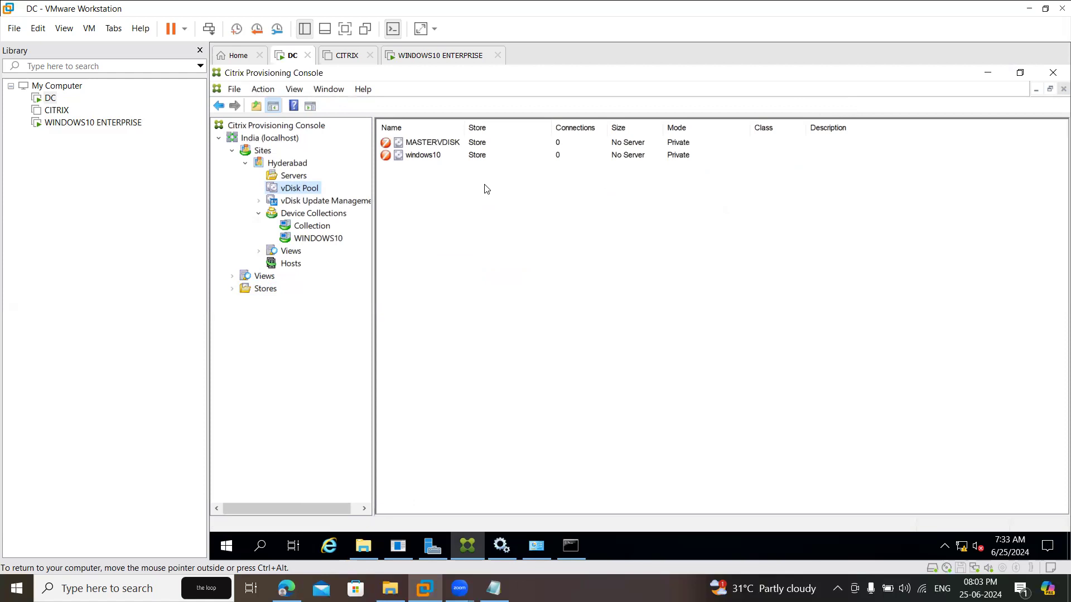
click(433, 144)
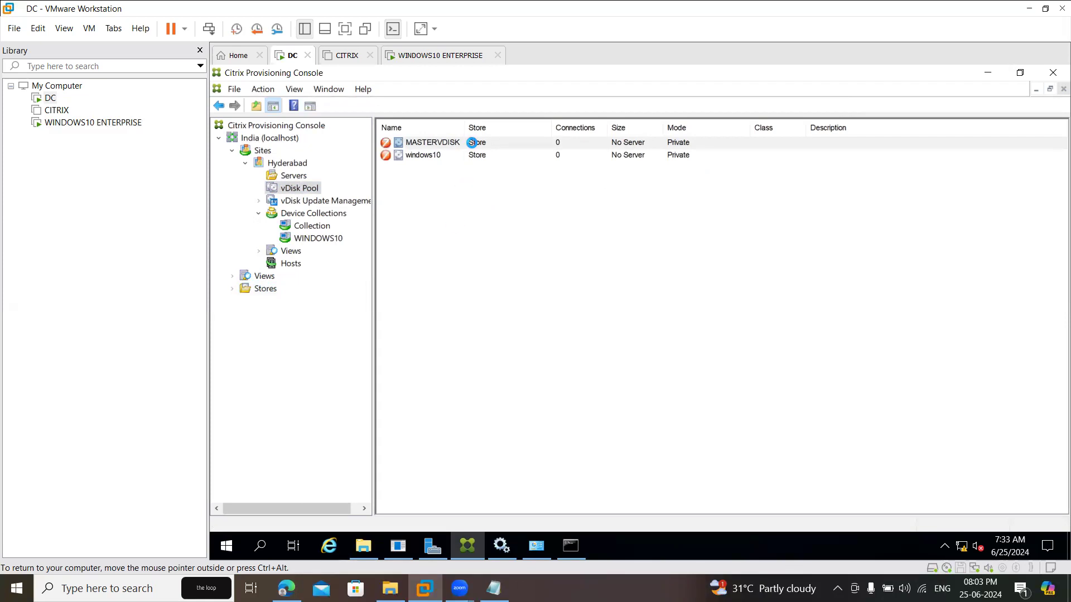
click(474, 146)
- View MASTERVDISK's properties, then select the Store entry under Stores
right_click(470, 140)
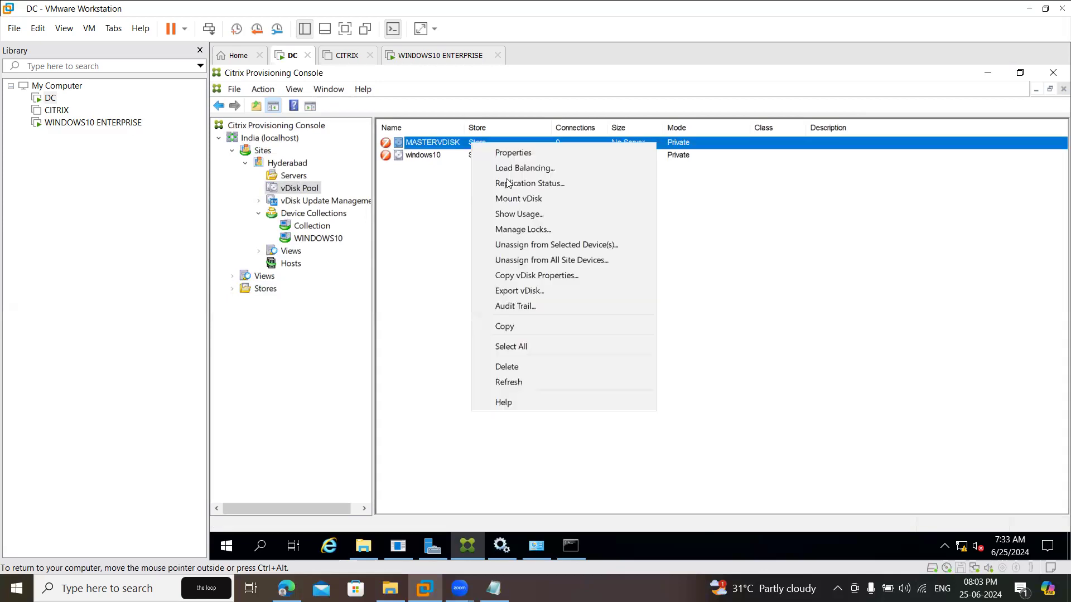
click(507, 152)
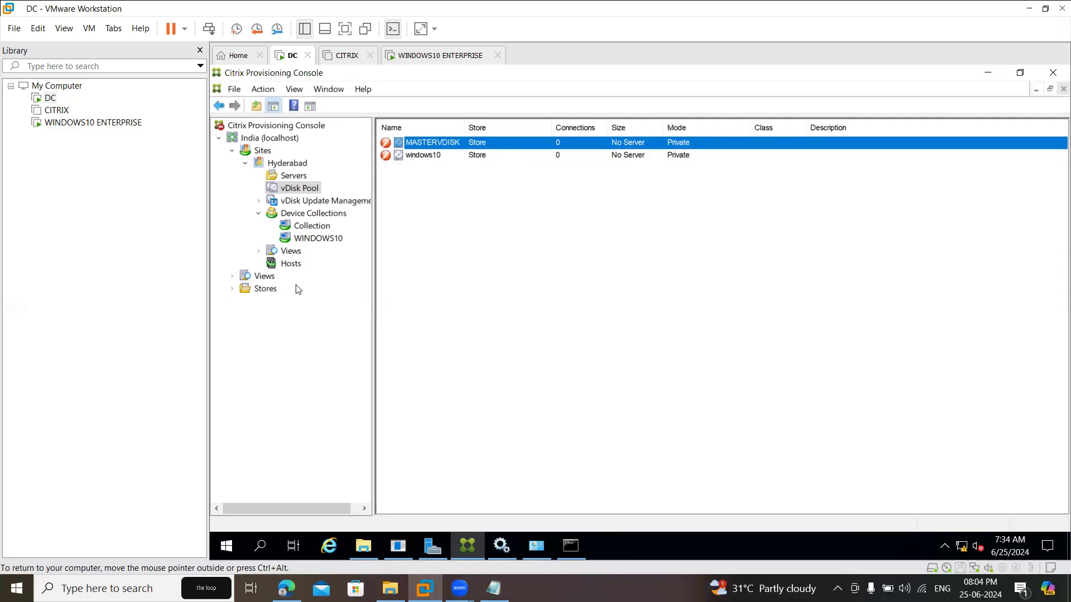
click(271, 294)
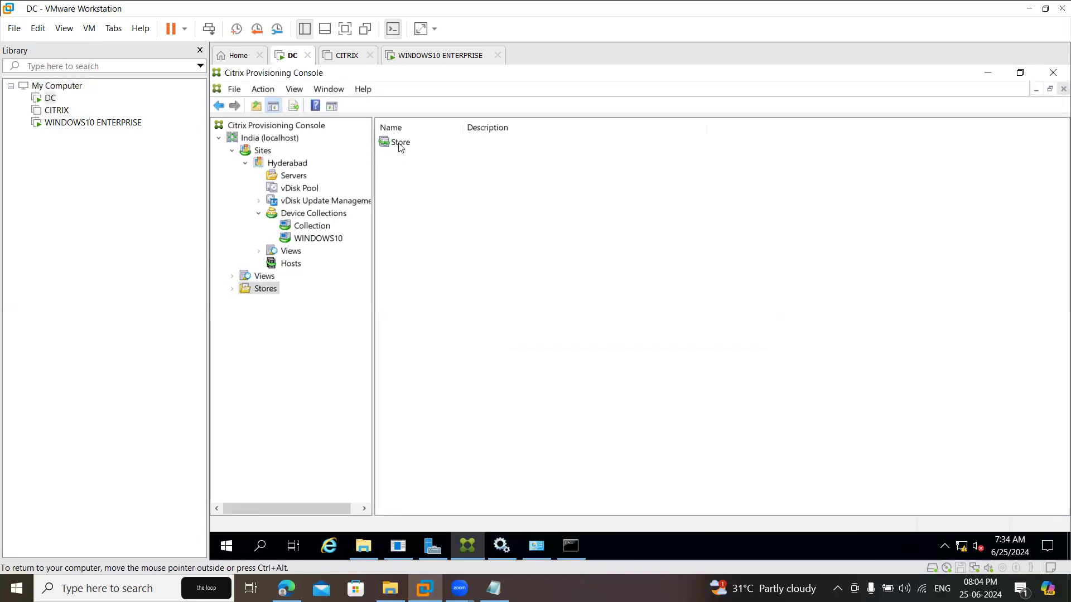
click(403, 144)
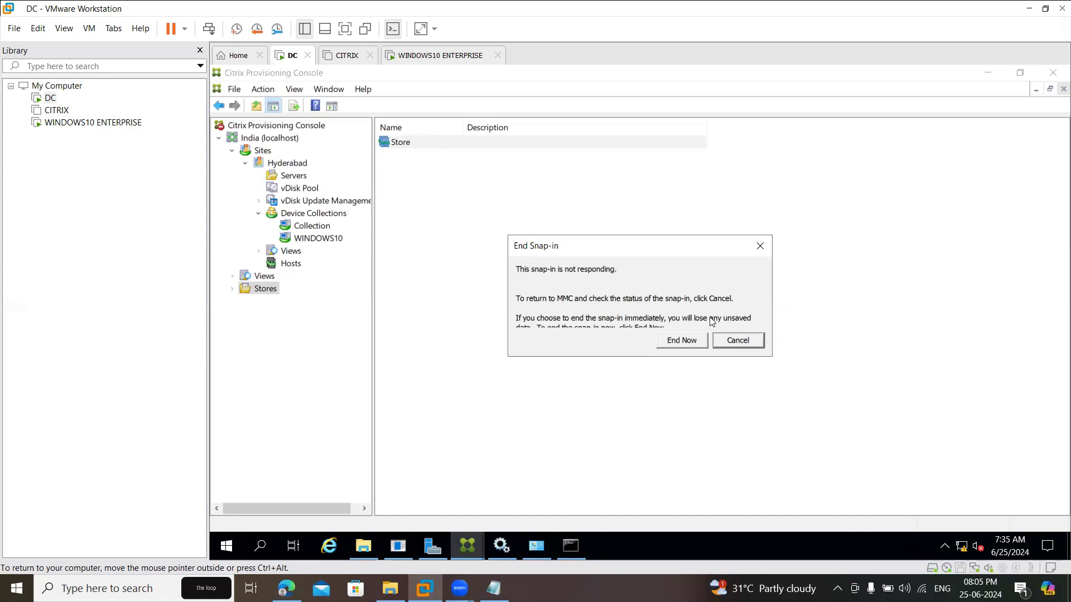
- Cancel the End Snap-in warning and open the Store's properties
click(731, 341)
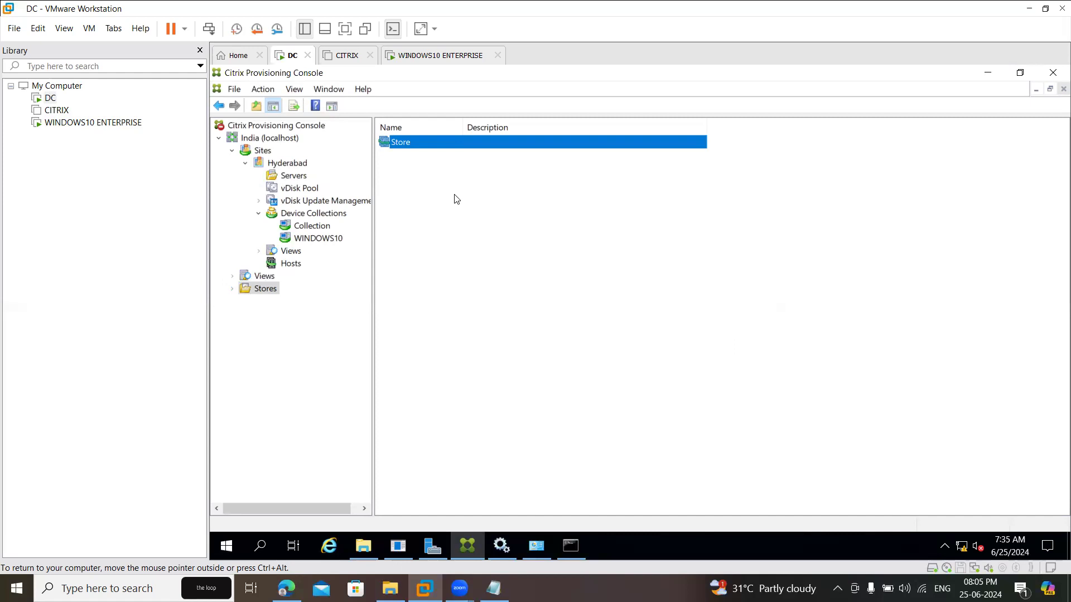
right_click(450, 146)
click(475, 151)
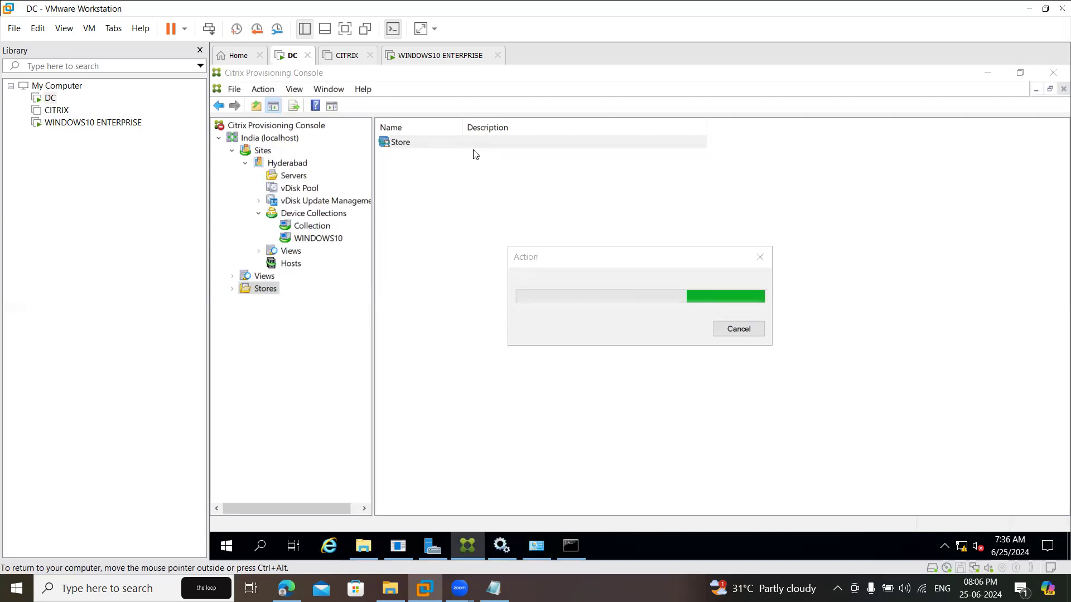
key(Caps_Lock)
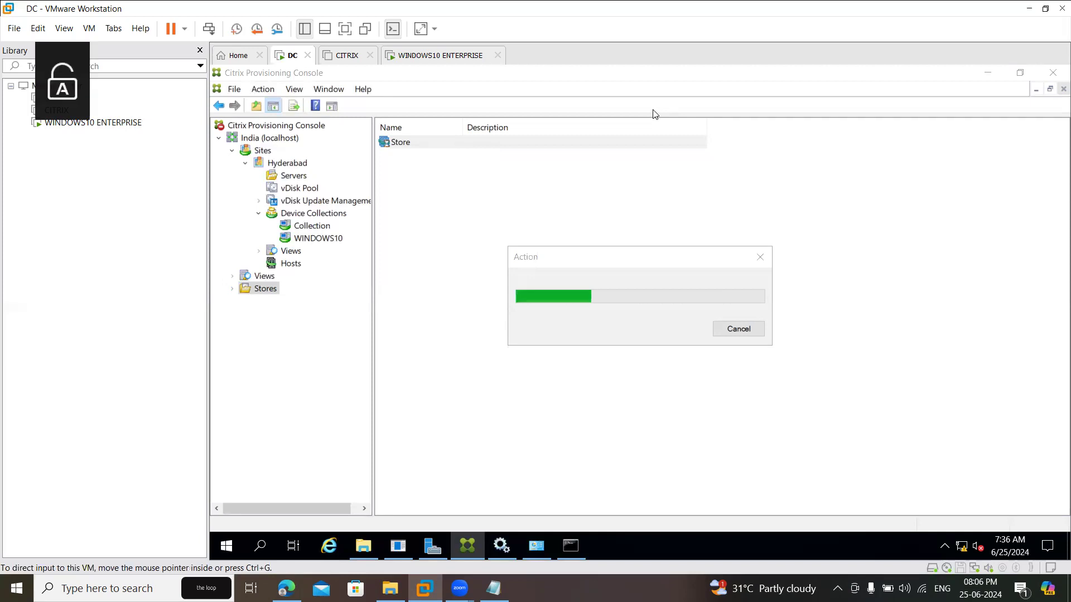
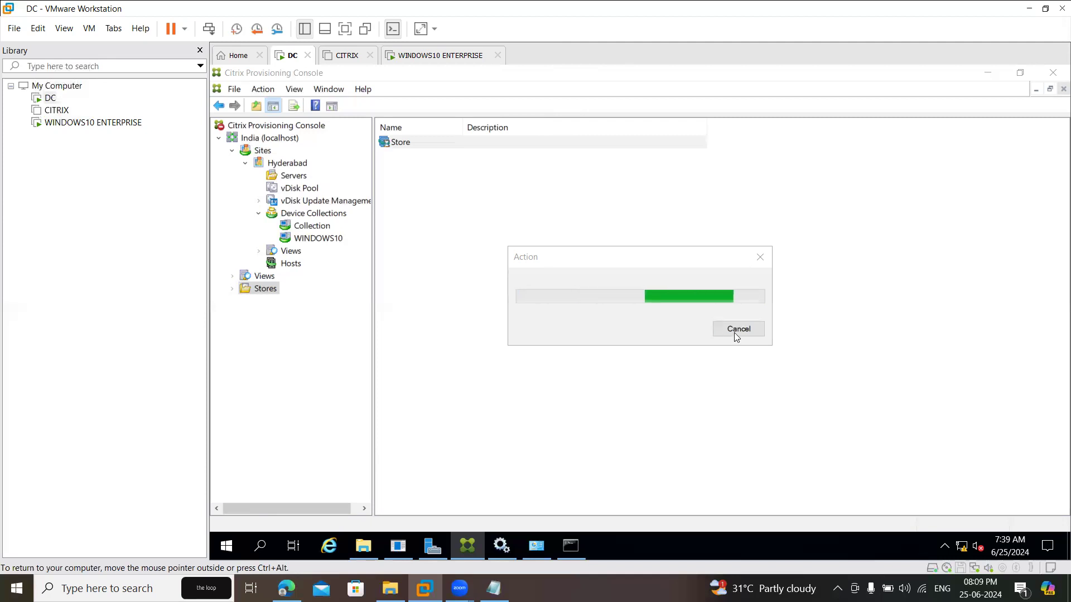
- Open Local Disk (C:) in the DC guest's File Explorer and bring up the file list's context menu
click(363, 546)
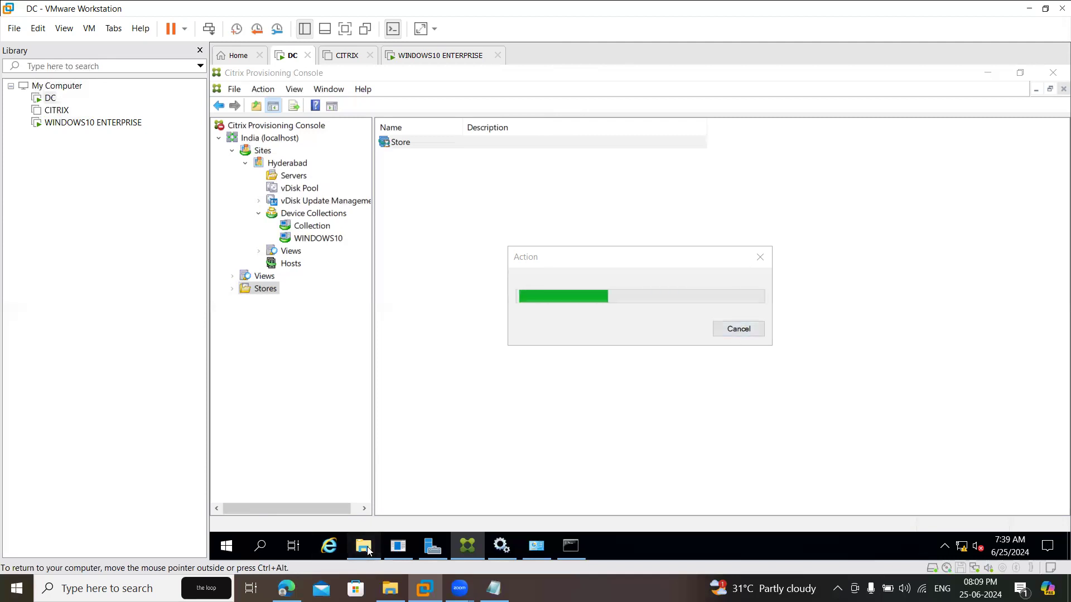
right_click(470, 363)
- Refresh Local Disk (C:), then search the Windows folder for 'PVS' and open the empty PVSstore folder
click(526, 239)
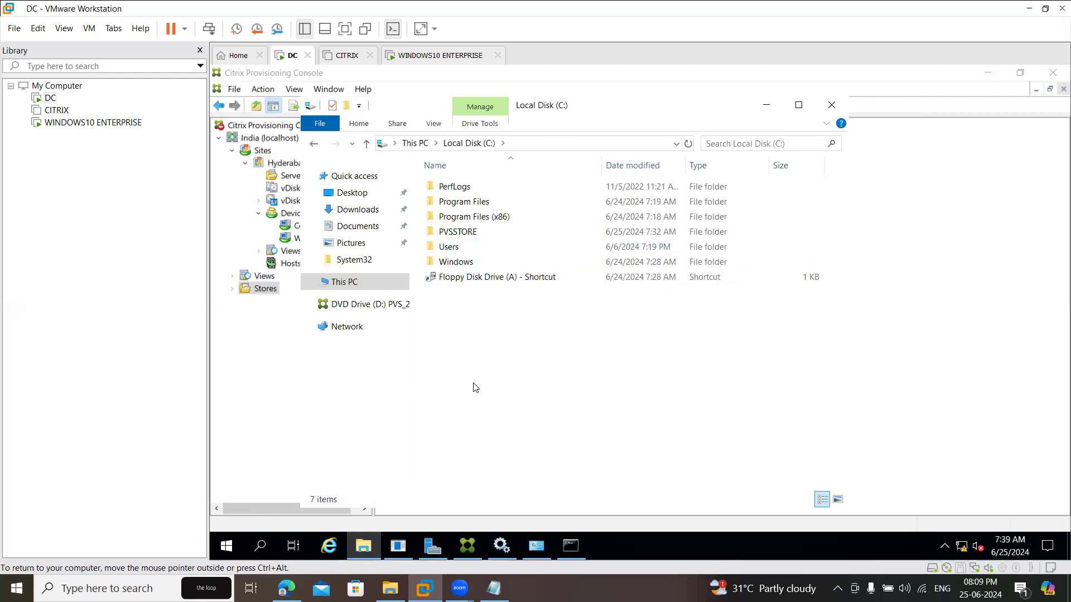
click(469, 249)
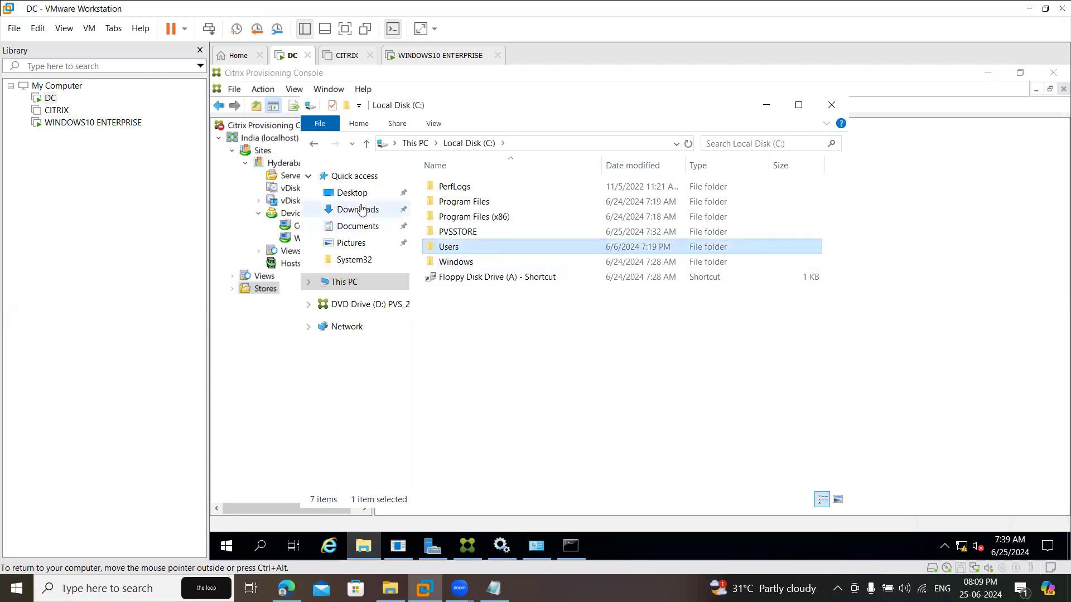
double_click(459, 264)
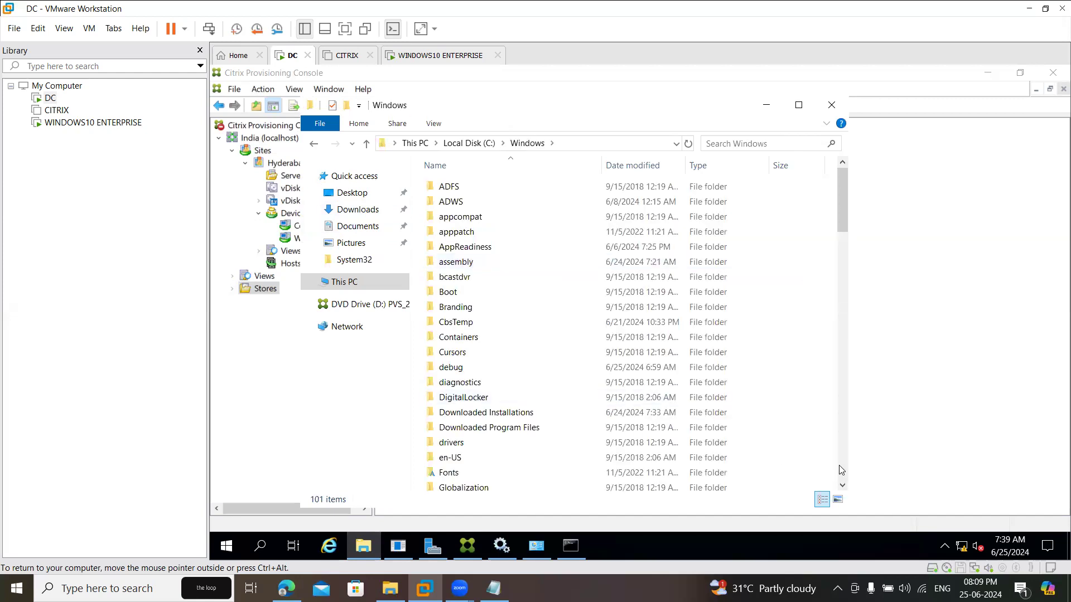
scroll(842, 470, down, 20)
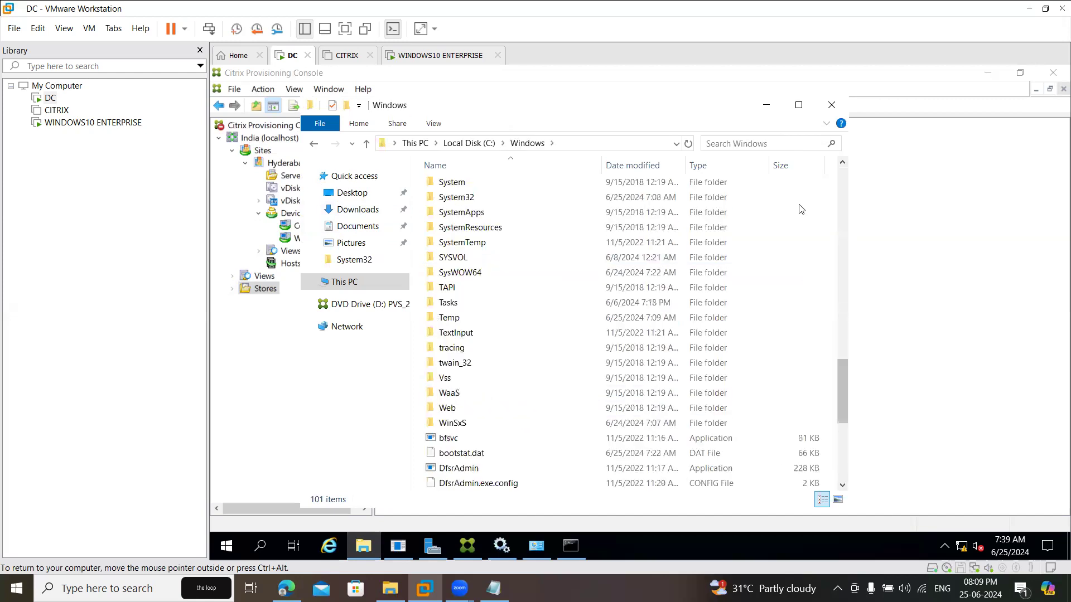
click(798, 144)
text(PVS)
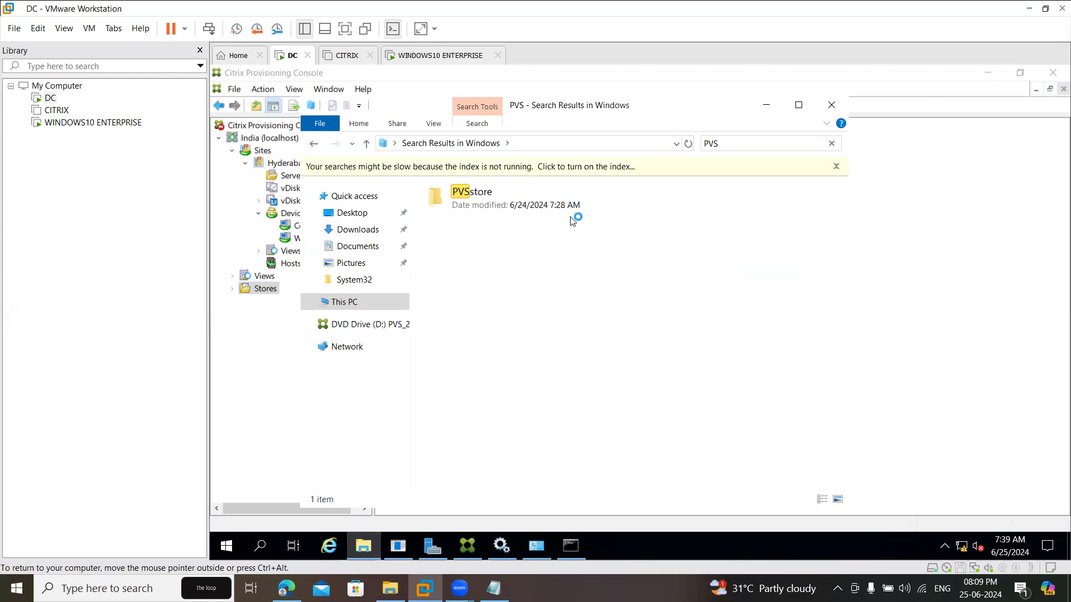
click(509, 206)
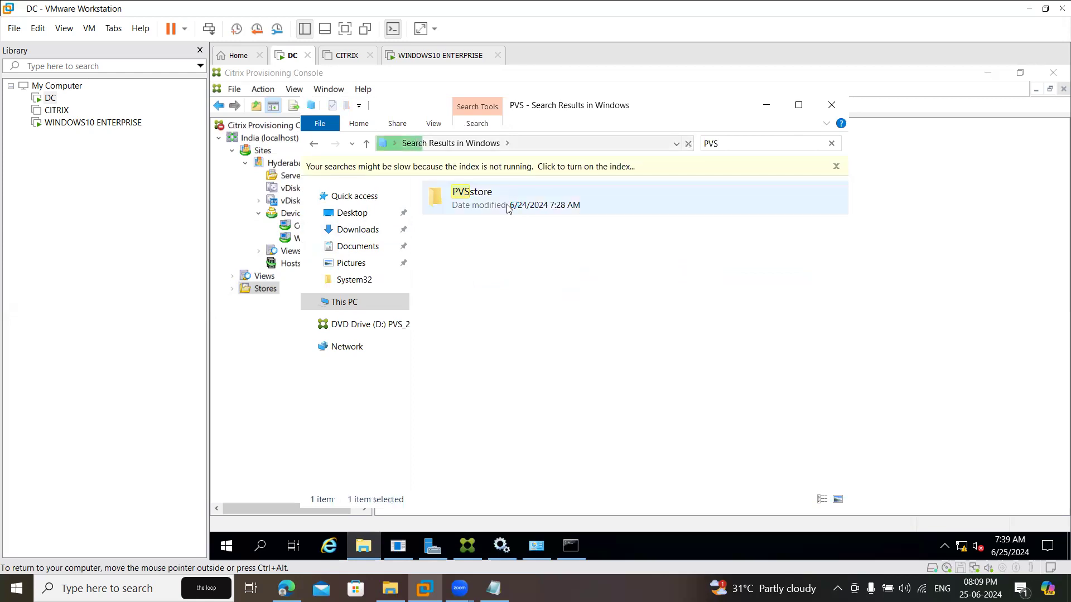
double_click(510, 207)
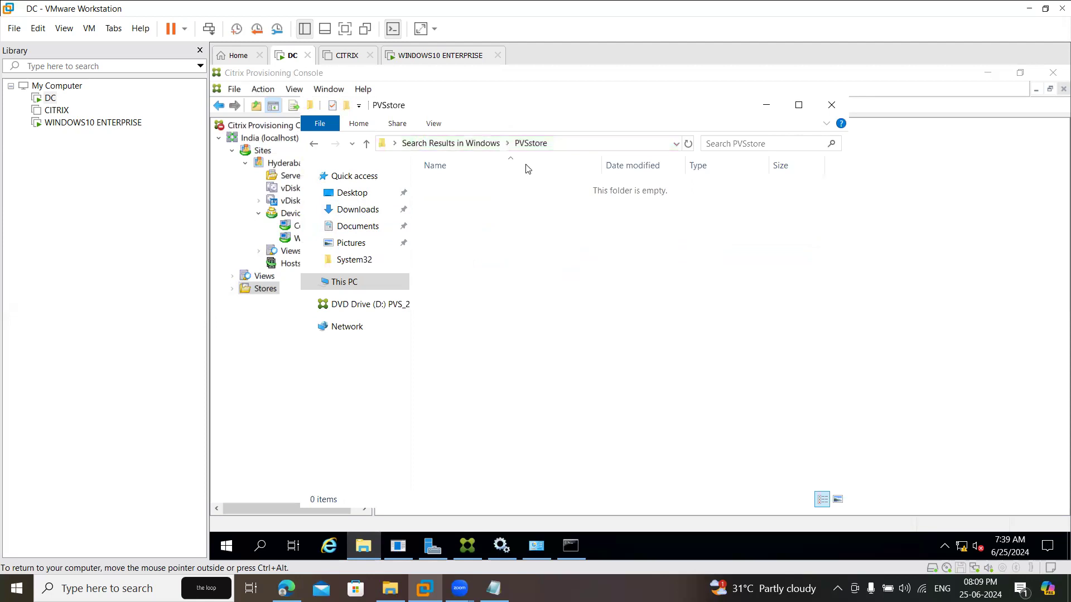
- Navigate back through the search results and This PC to Local Disk (C:)
click(492, 143)
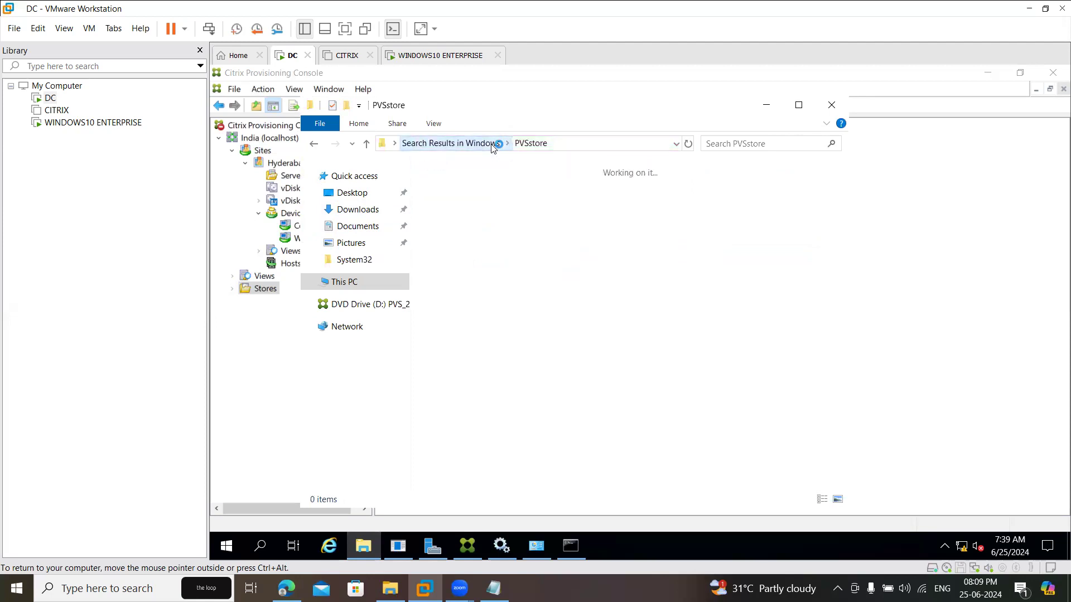
click(484, 272)
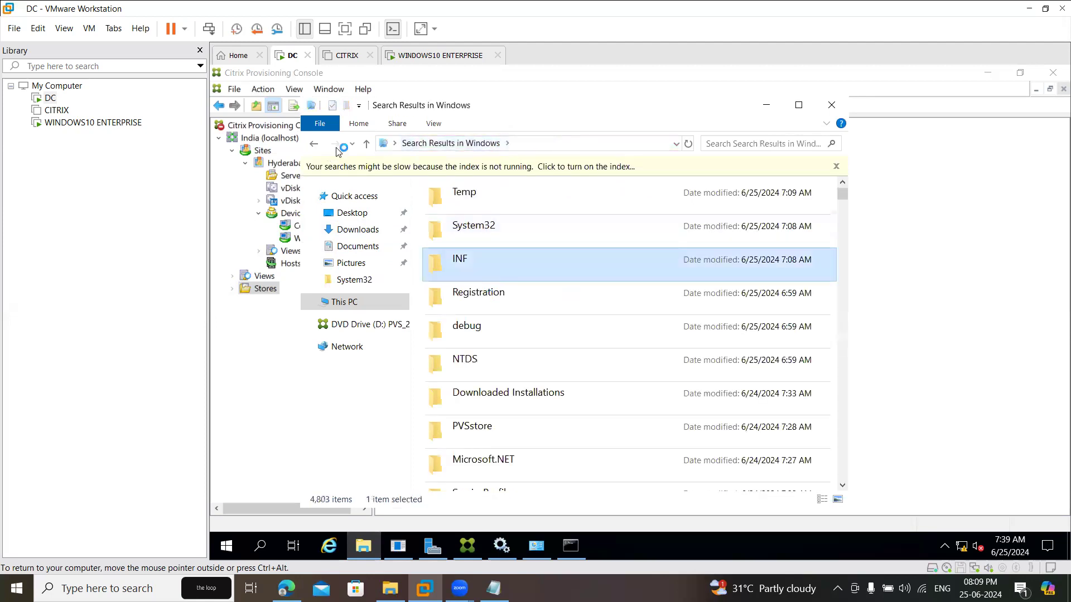
key(alt+Left)
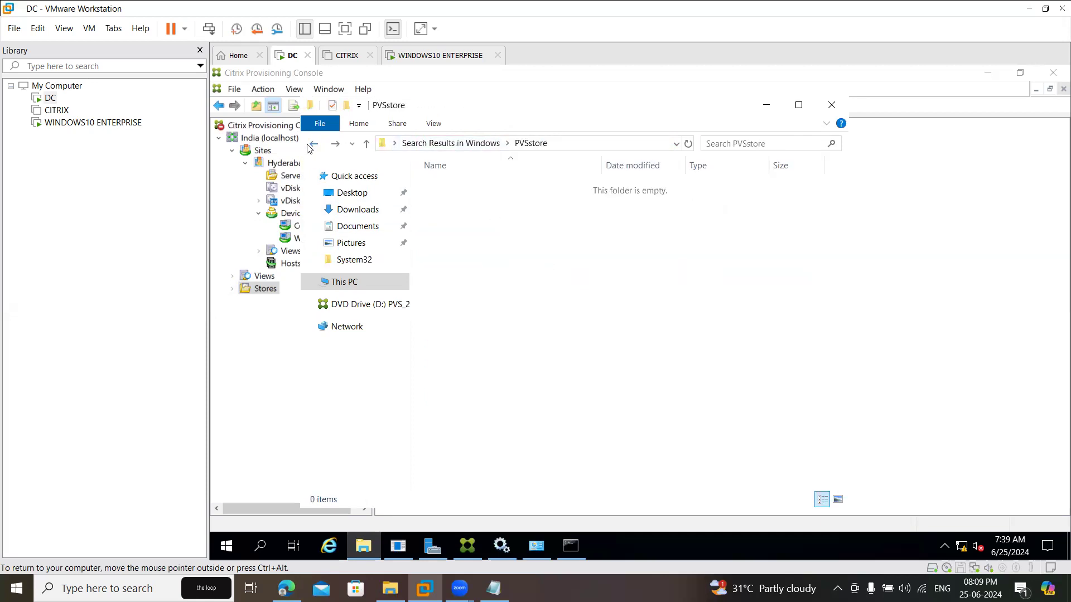
click(313, 144)
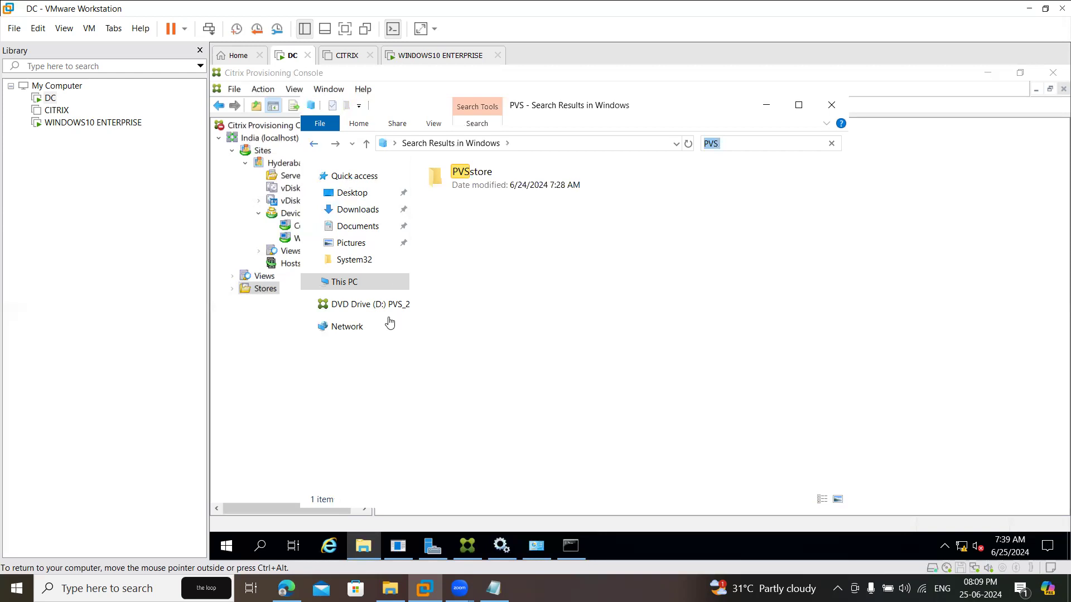
click(383, 303)
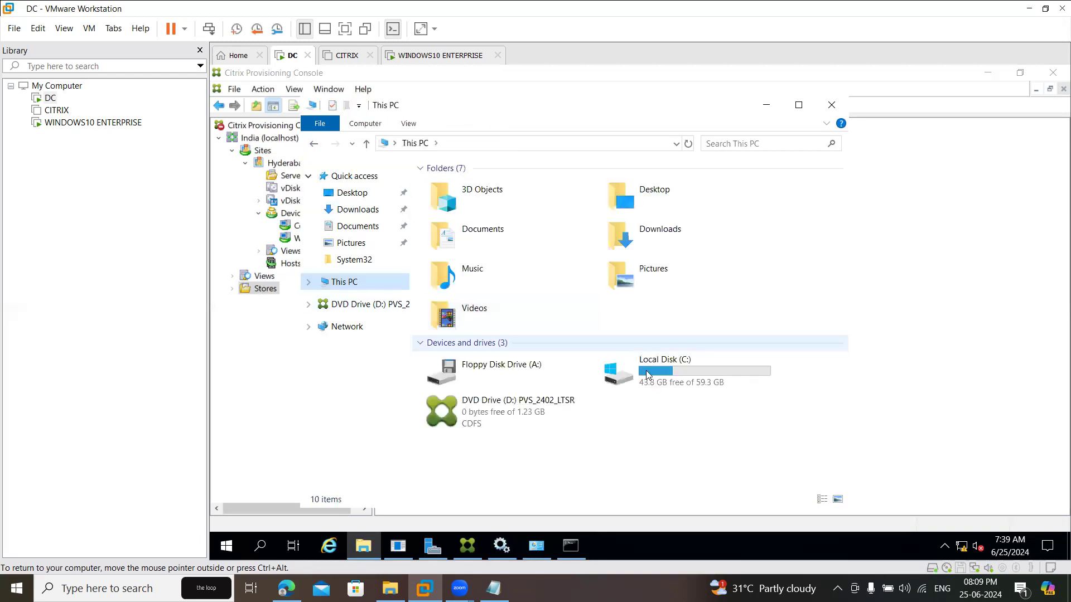
double_click(673, 371)
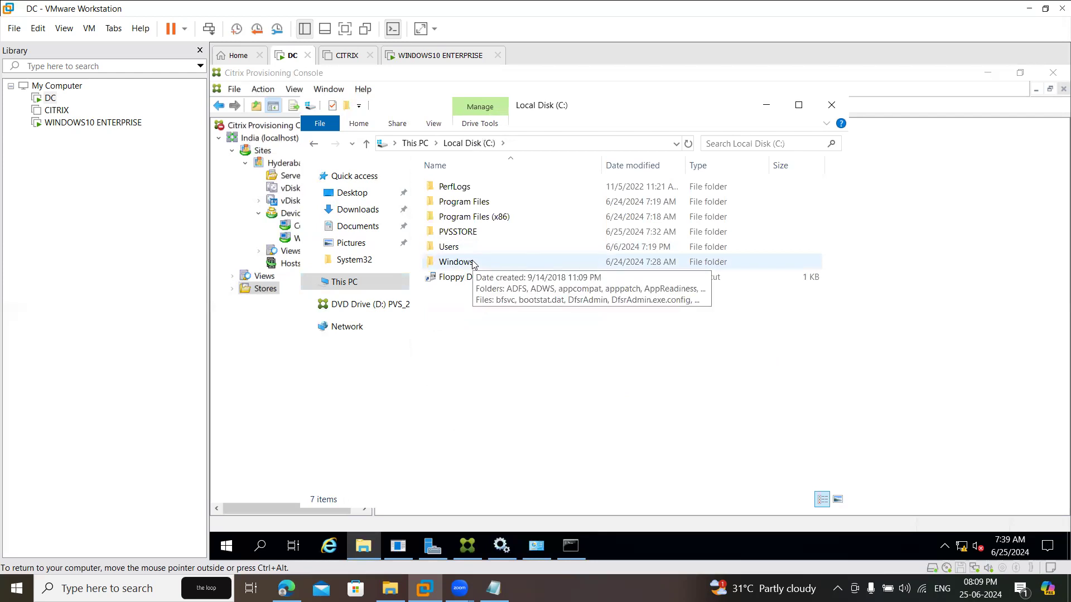
- Force-end the hung Provisioning Console snap-in, dismiss both error messages, and close the console
click(469, 558)
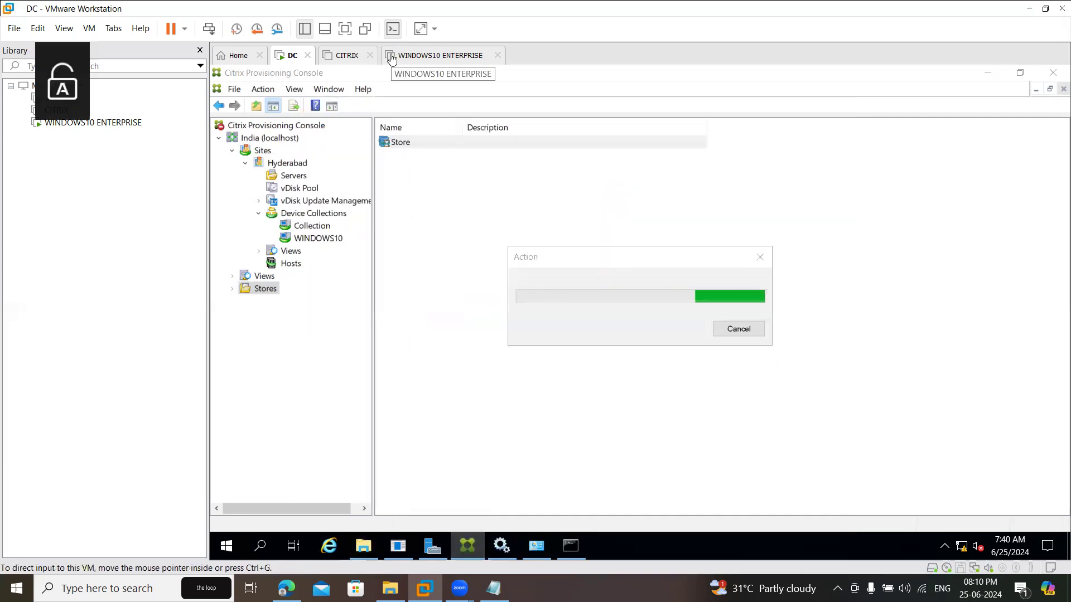
click(739, 330)
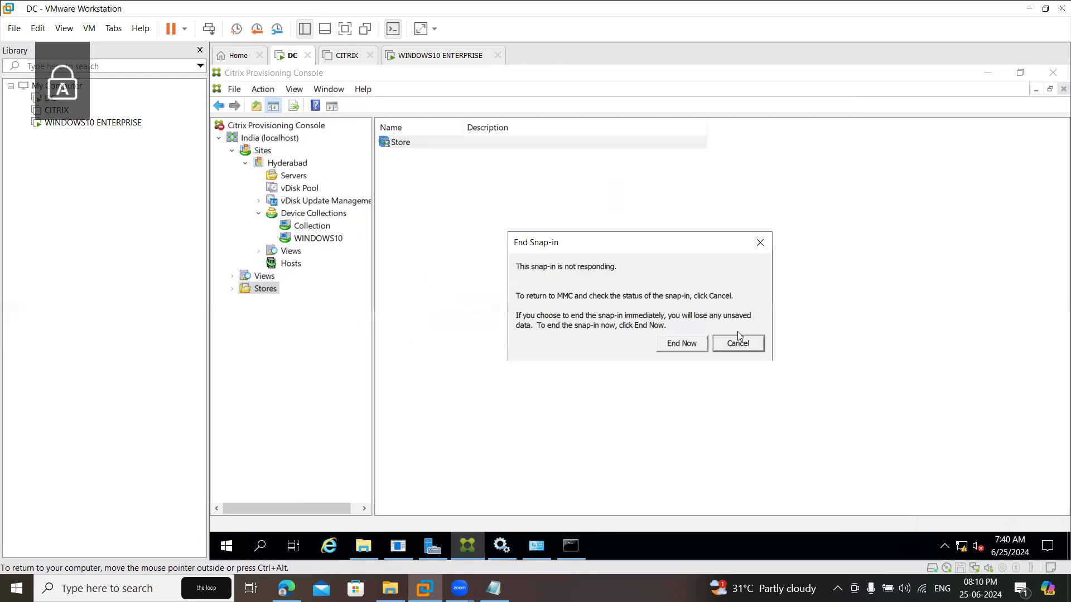
click(692, 345)
click(650, 349)
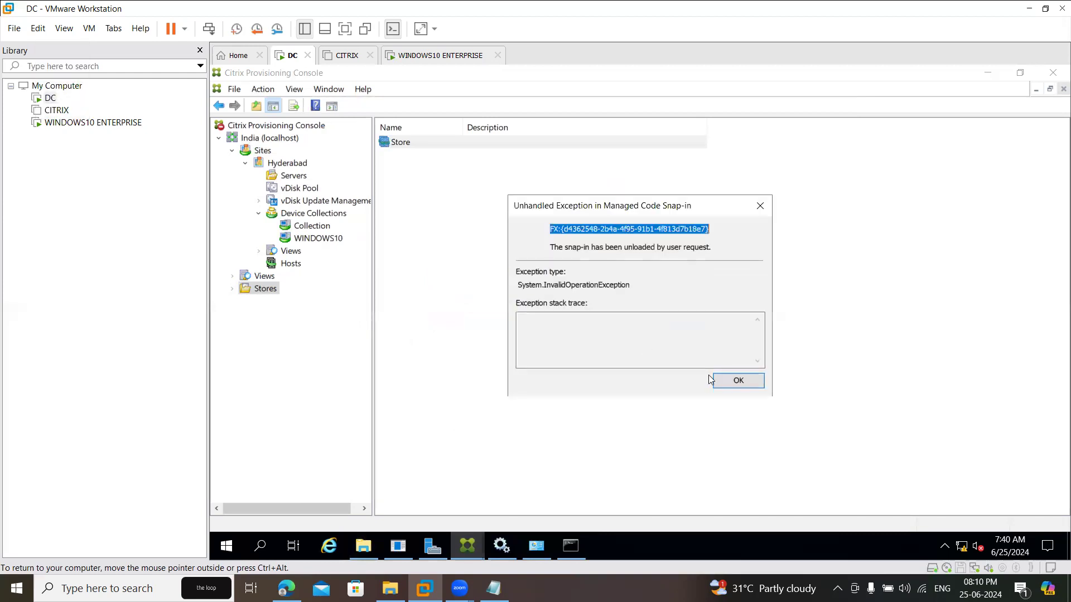
click(738, 382)
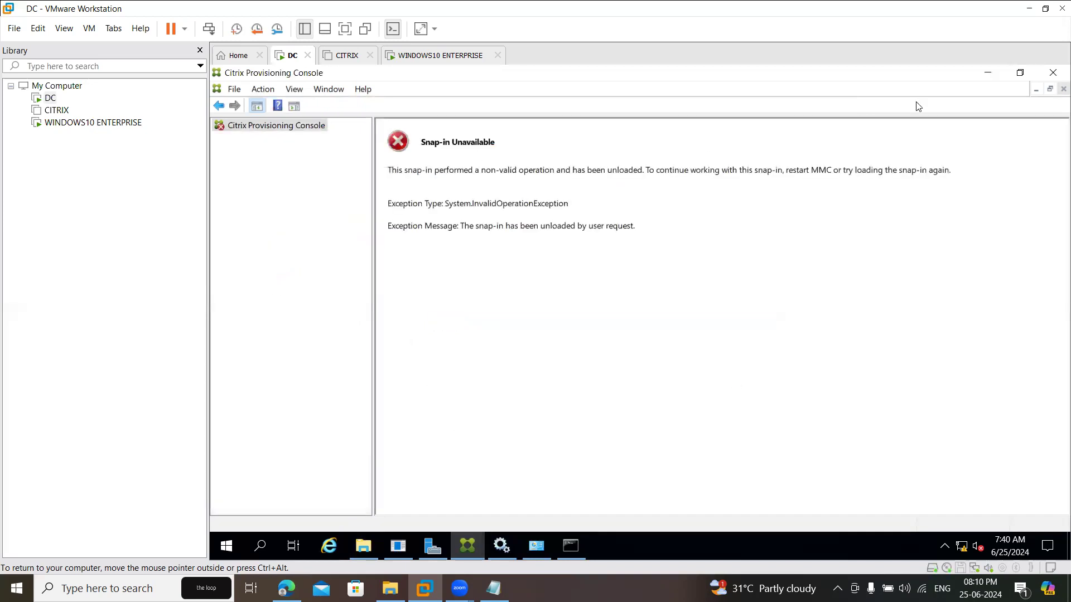
click(1052, 76)
- Launch the Citrix Provisioning Configuration Wizard from the Start menu's Citrix group and pass the Welcome page
click(227, 546)
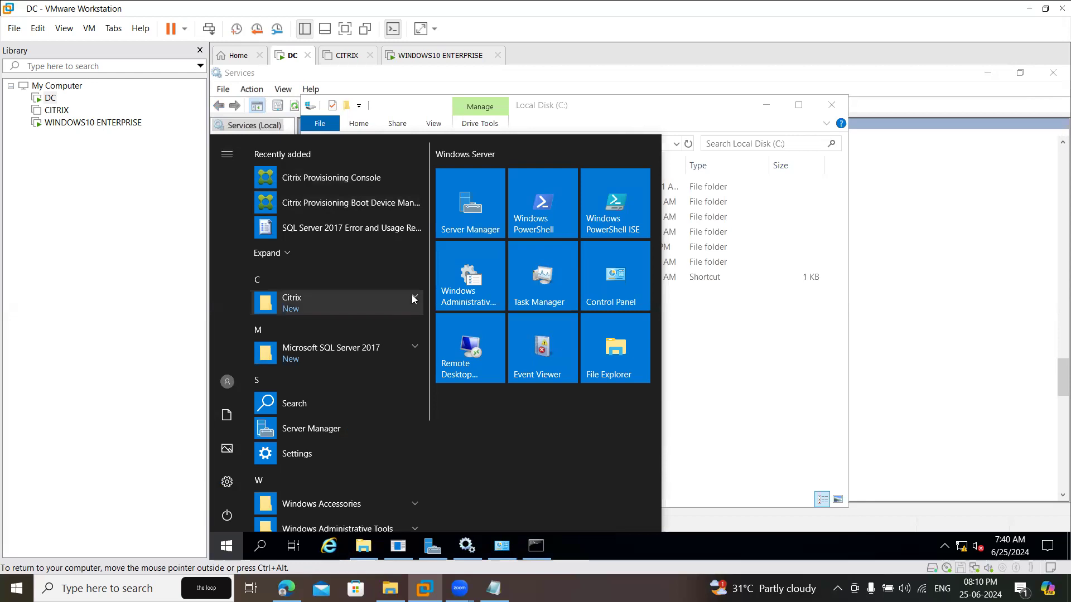
click(392, 304)
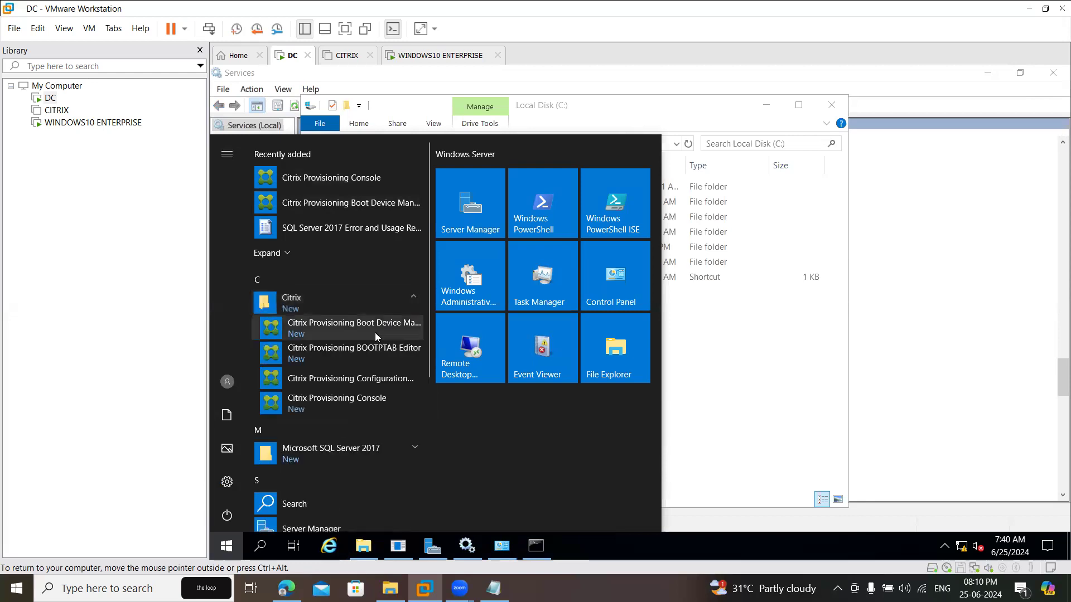
click(372, 382)
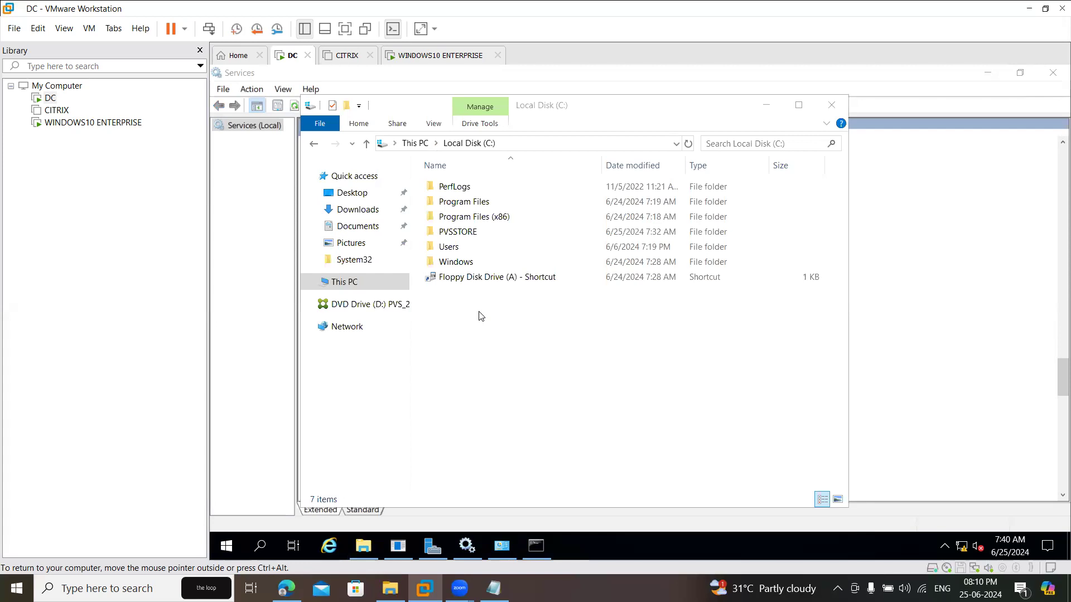
click(727, 421)
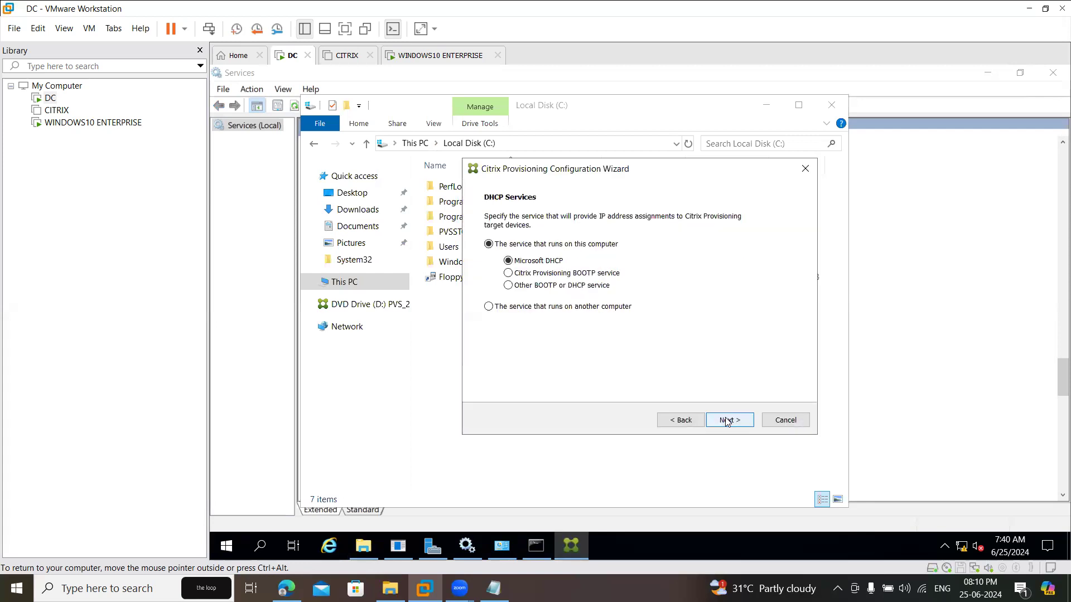
- Choose the Citrix PXE service on this computer and proceed through farm, license and account pages, disabling license validation
click(727, 421)
click(727, 421)
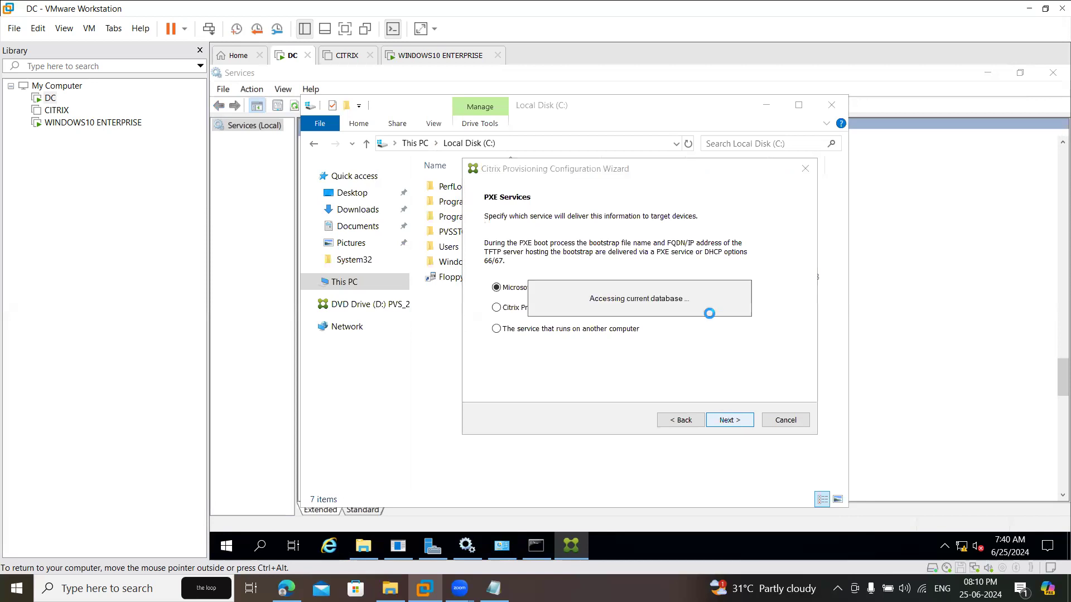
click(691, 423)
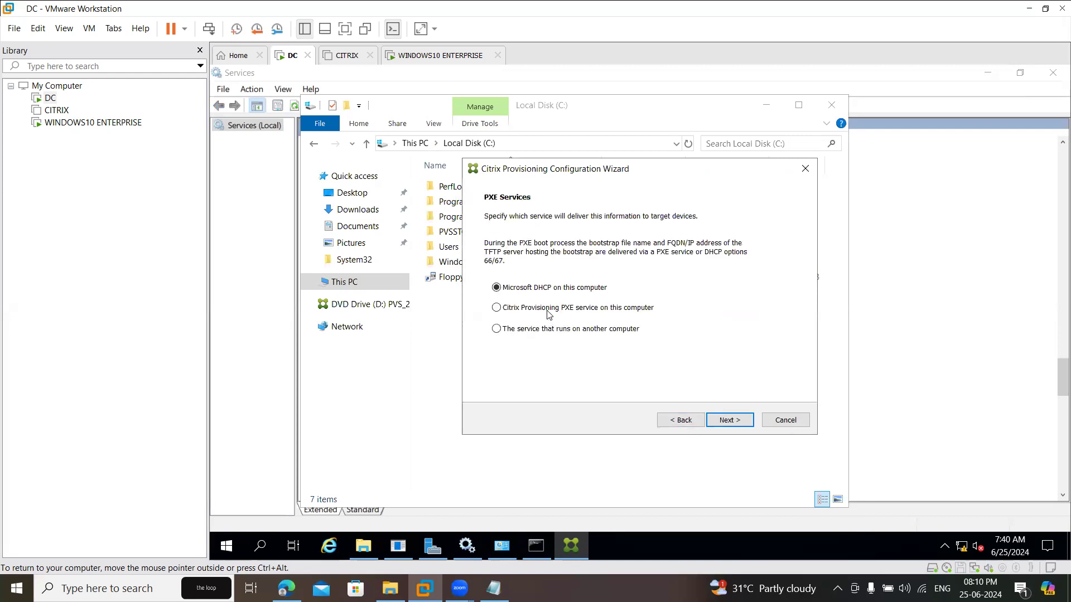
click(550, 309)
click(729, 422)
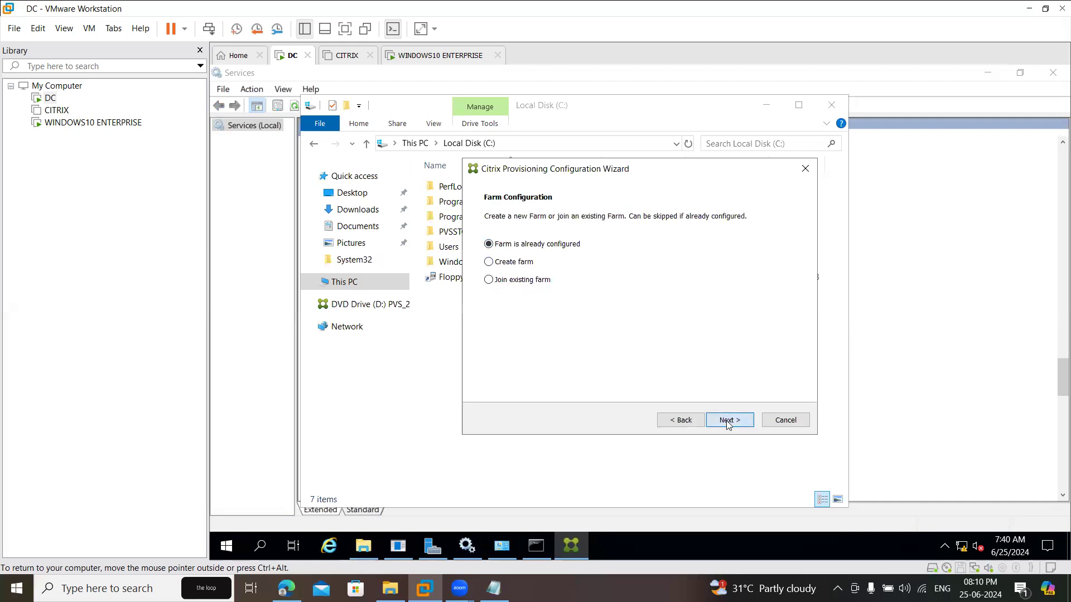
click(728, 424)
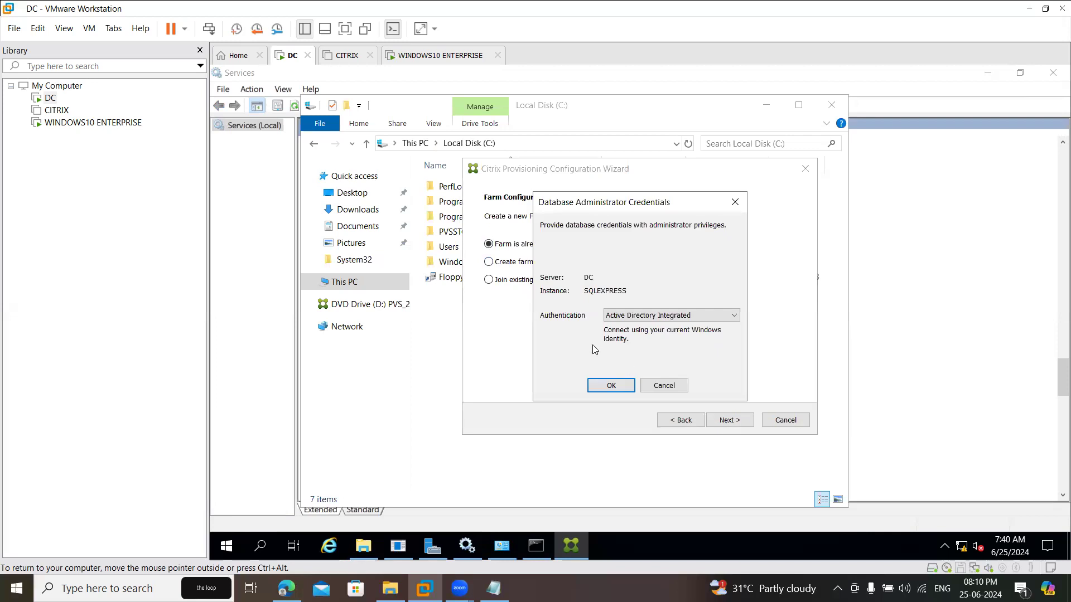
click(611, 384)
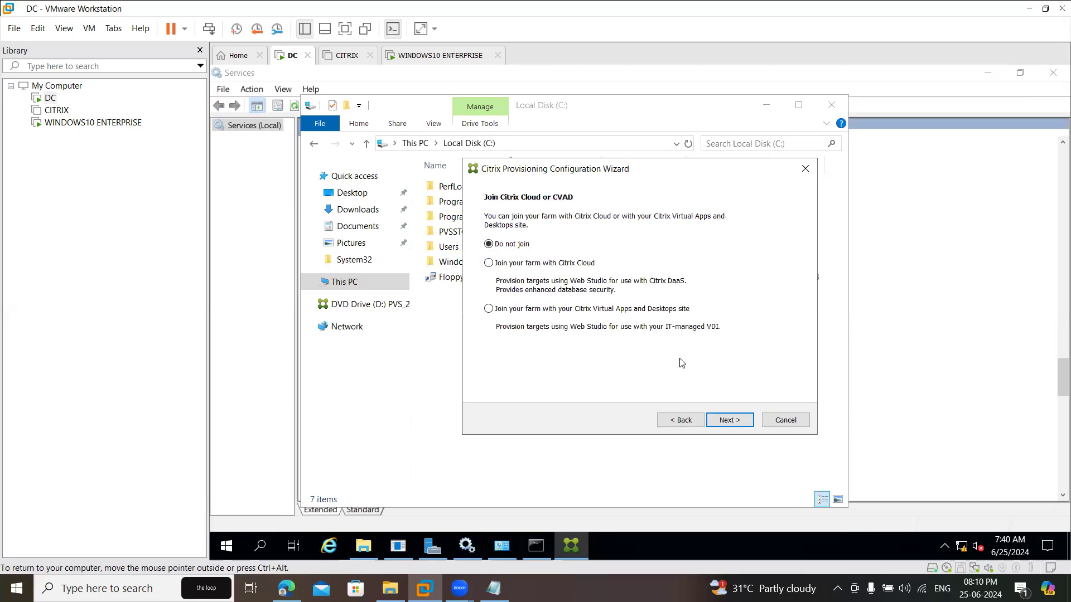
click(729, 419)
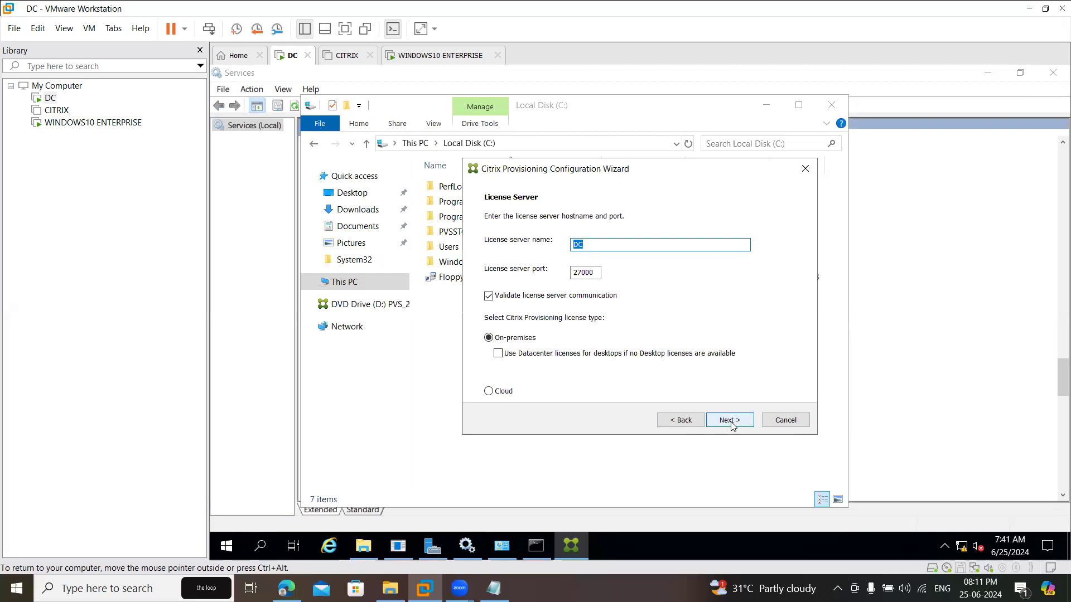
click(489, 298)
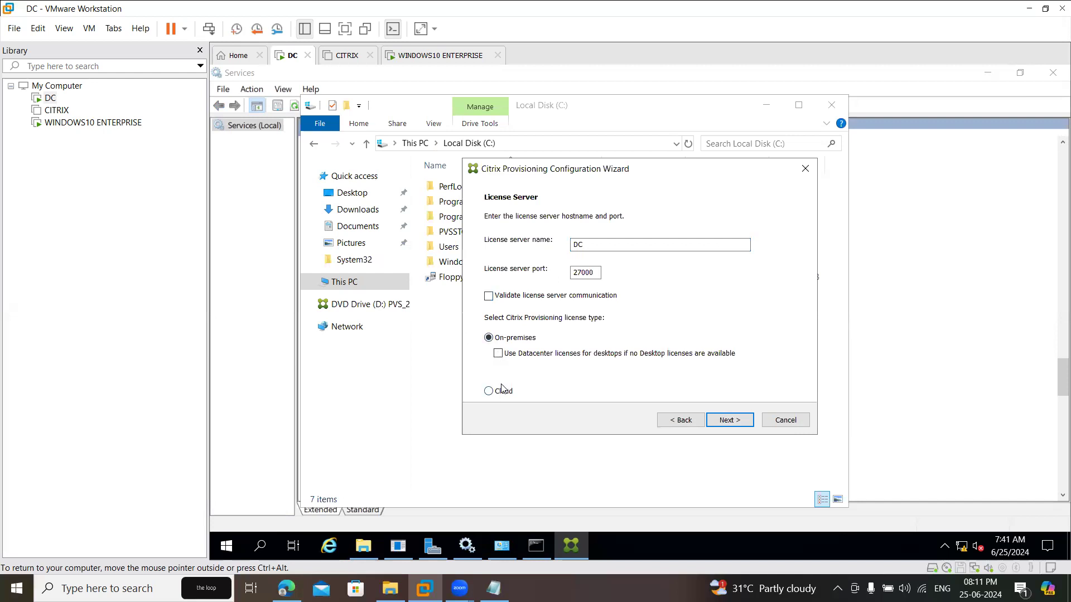
click(739, 426)
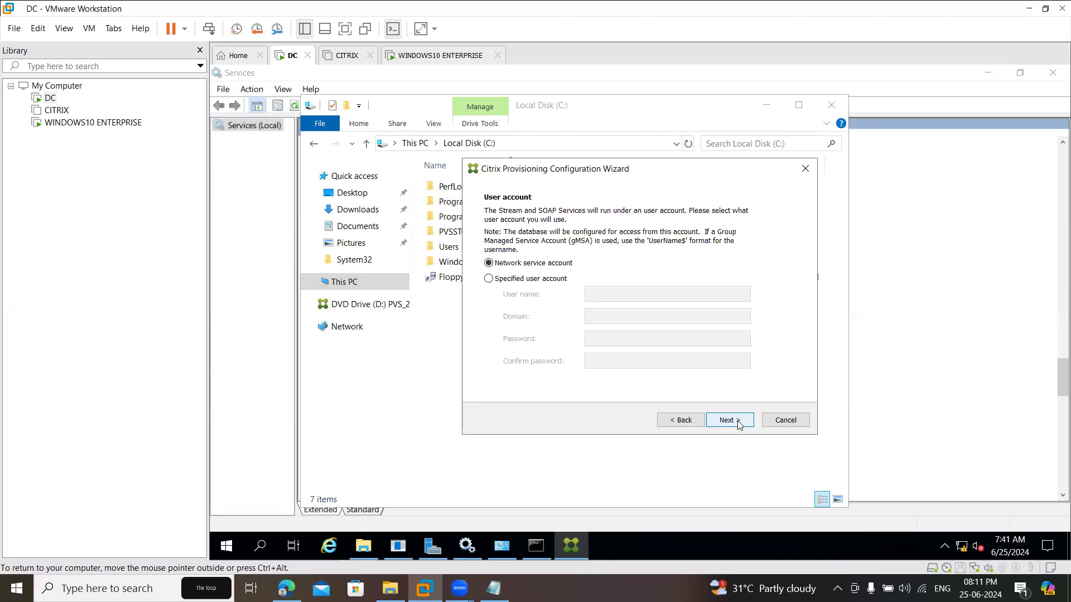
click(739, 425)
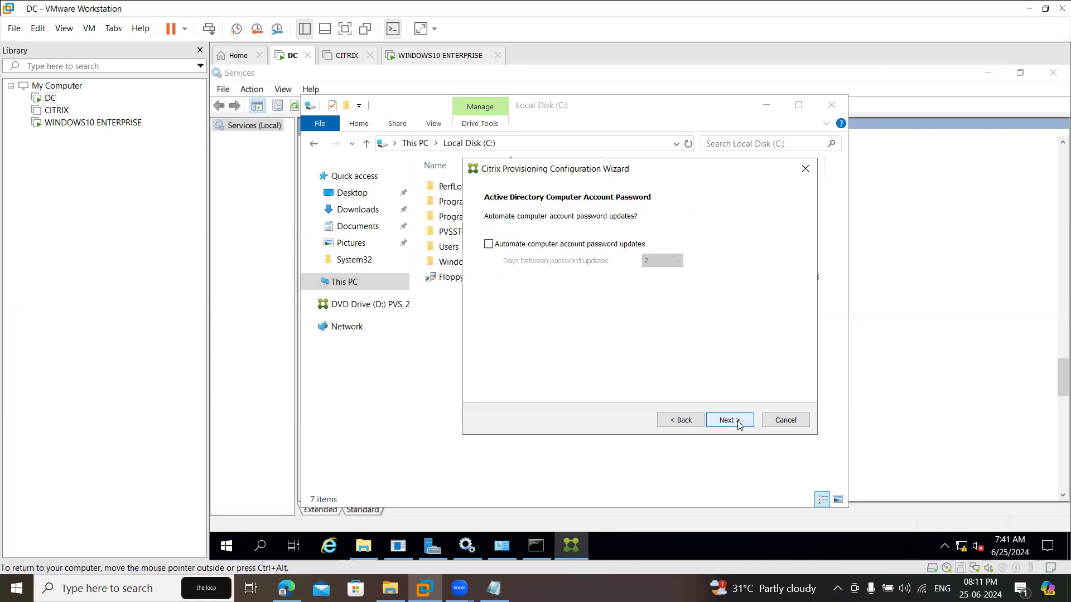
click(739, 425)
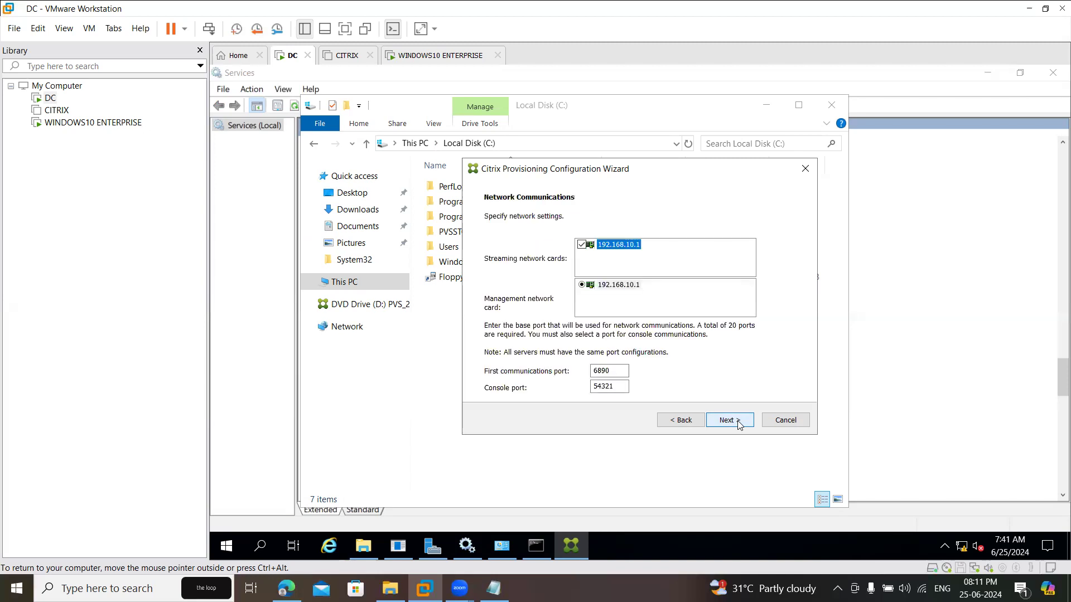
click(739, 425)
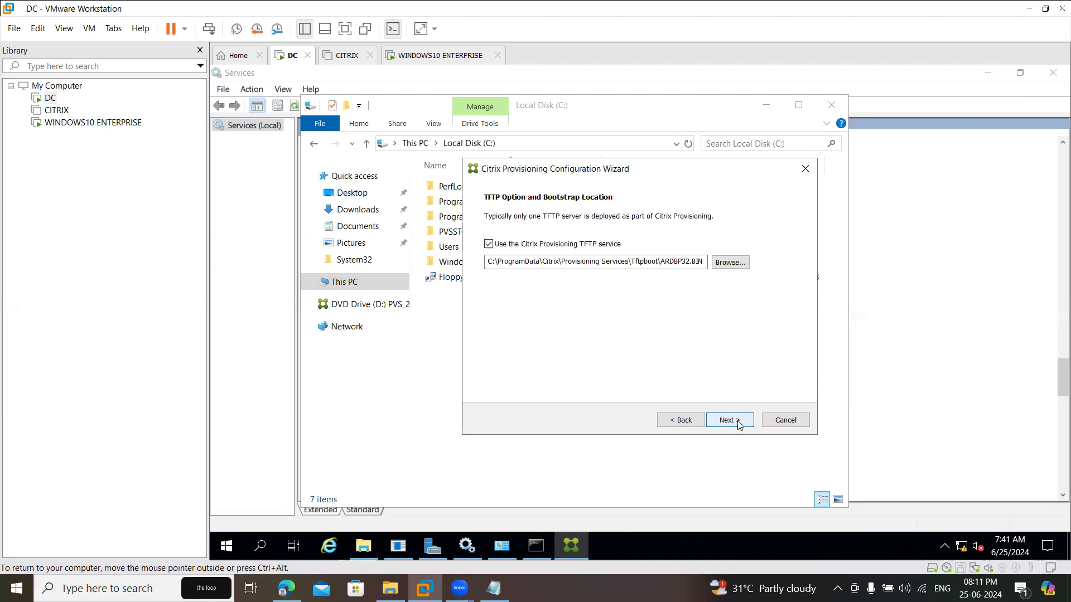
- Step back to PXE Services, reselect the Citrix PXE service on this computer, and choose Create farm
click(696, 426)
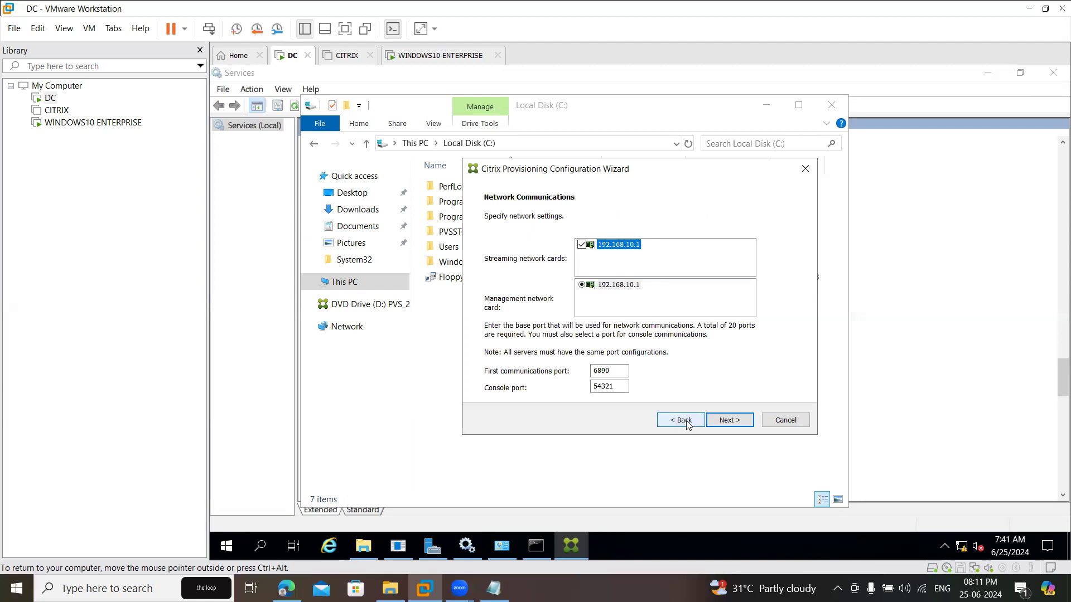
click(688, 425)
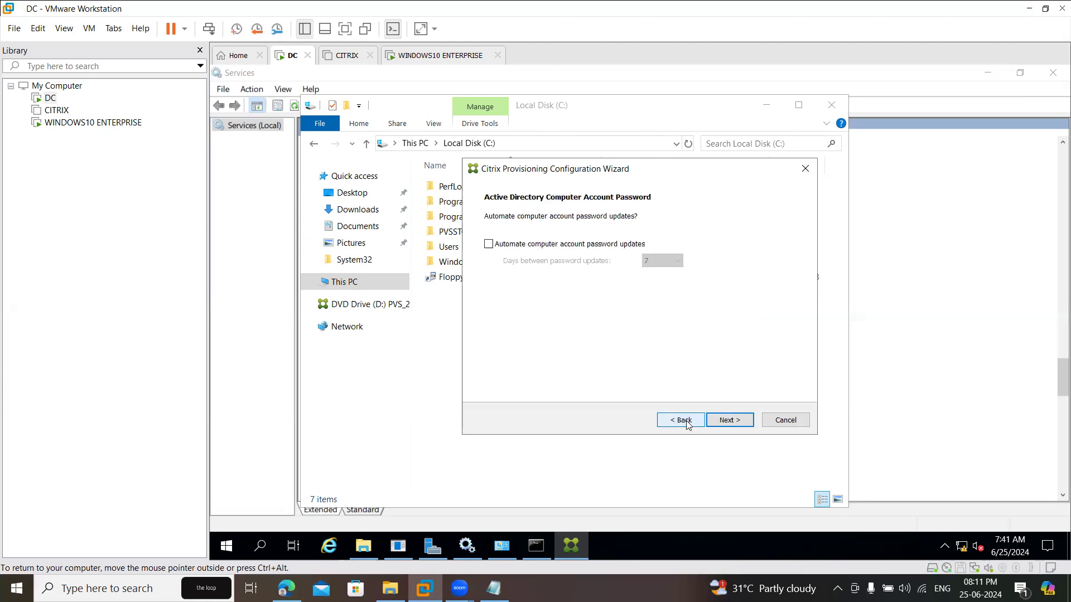
click(688, 425)
click(688, 425)
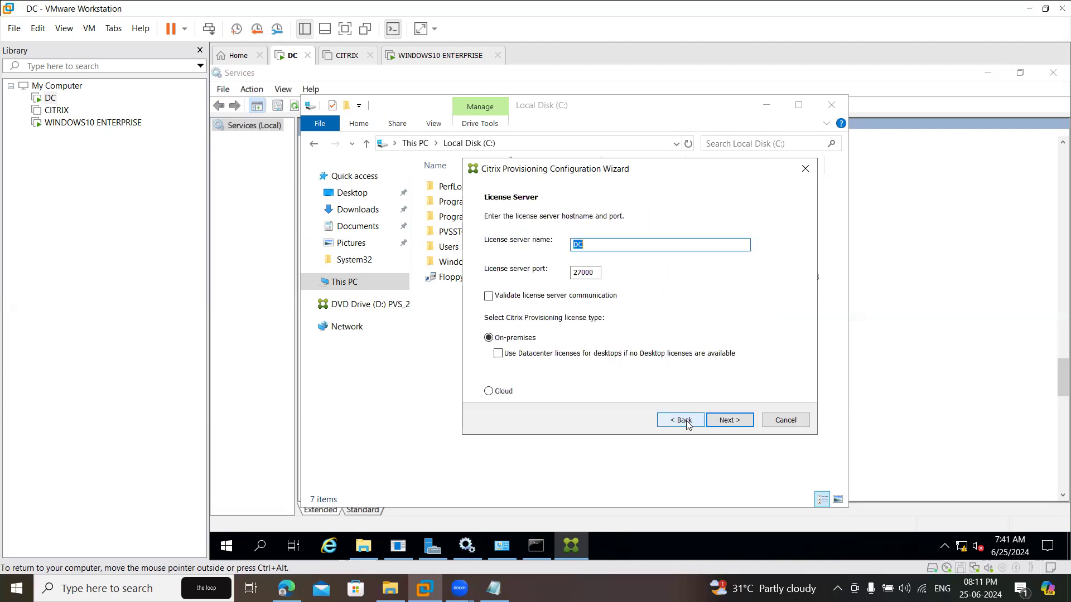
click(688, 425)
click(689, 425)
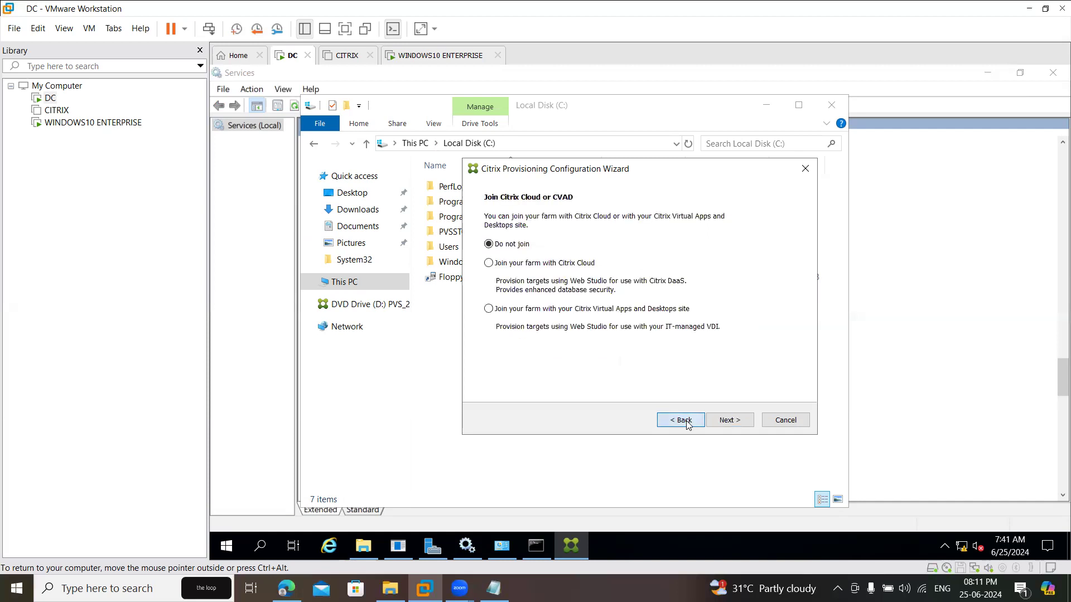
click(688, 425)
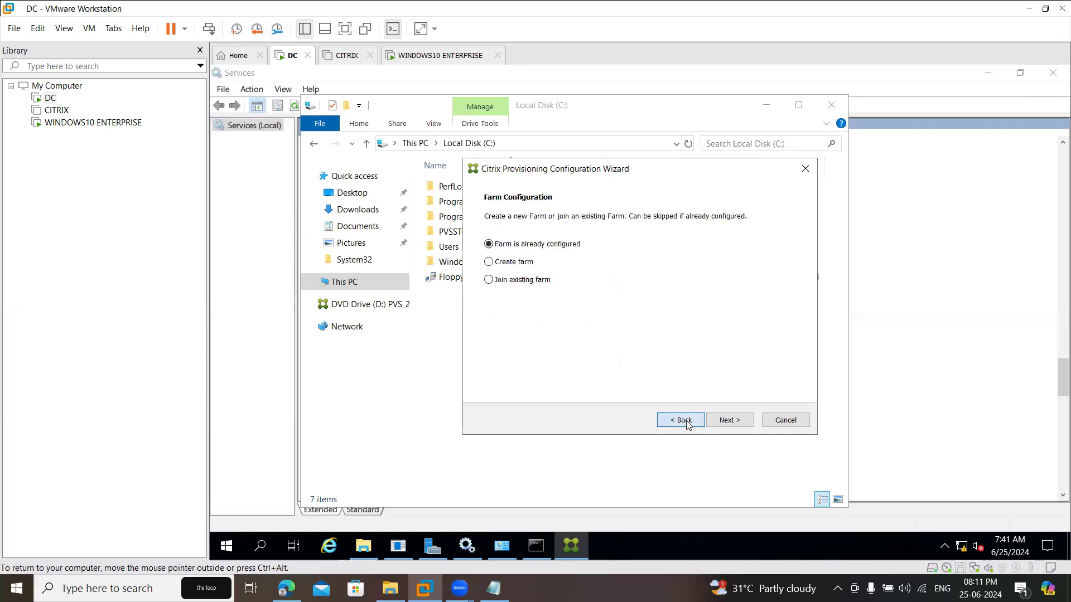
click(688, 425)
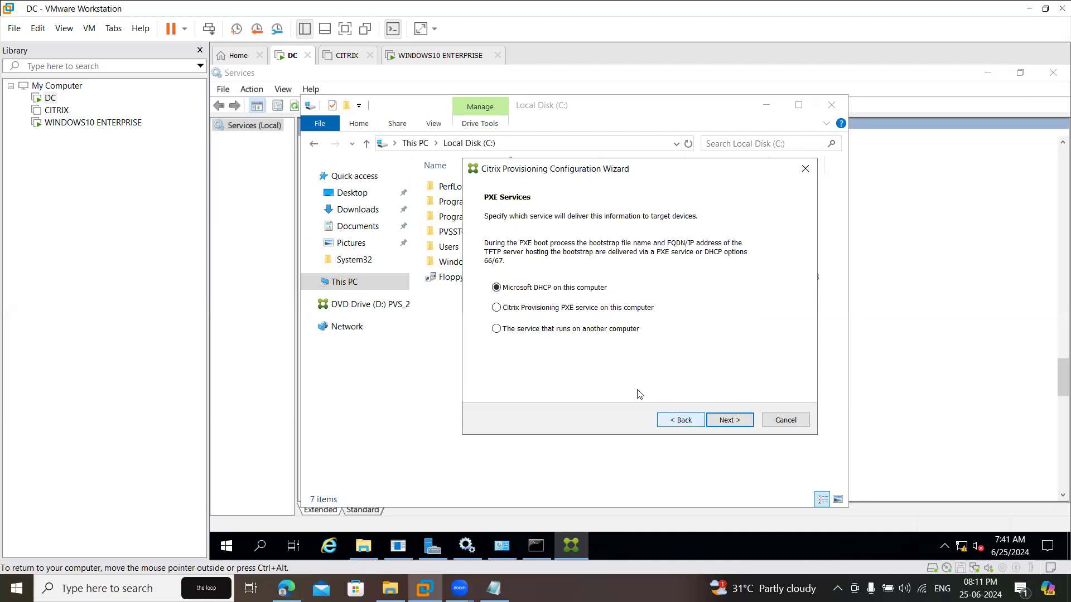
click(497, 309)
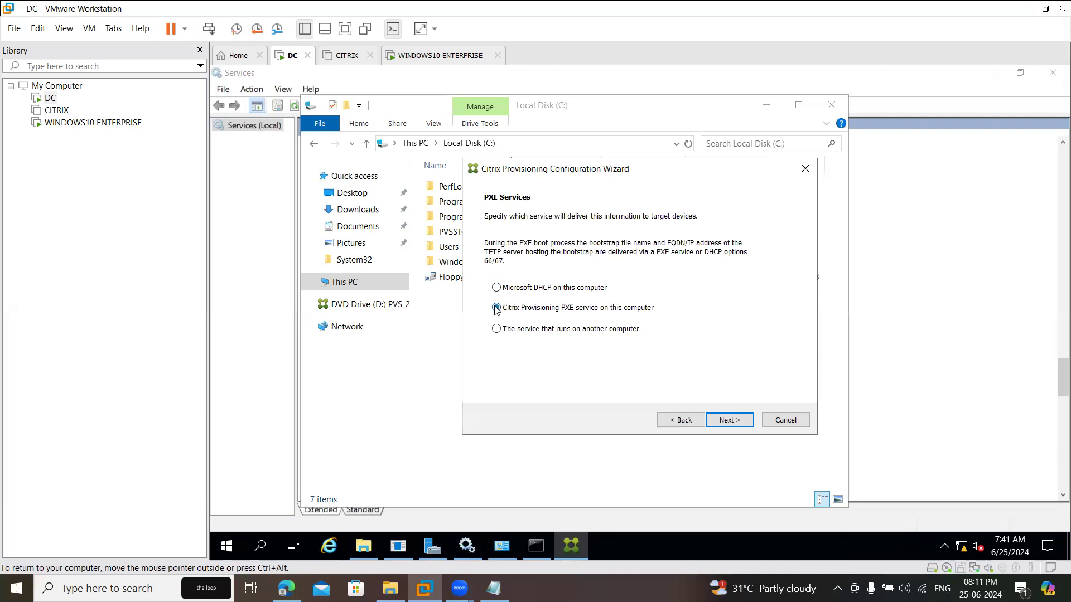
click(726, 422)
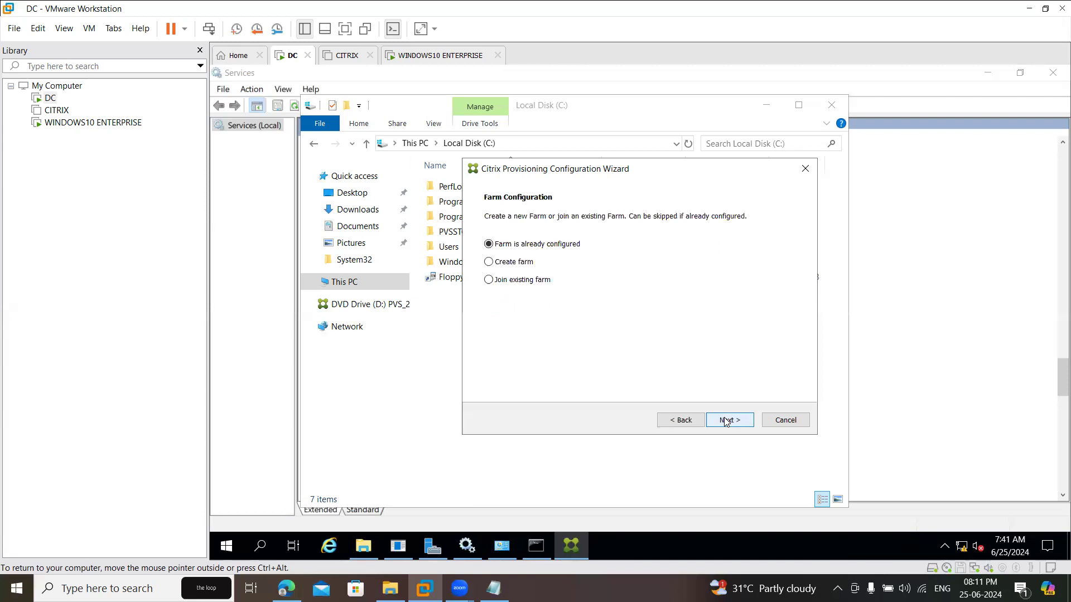
click(489, 262)
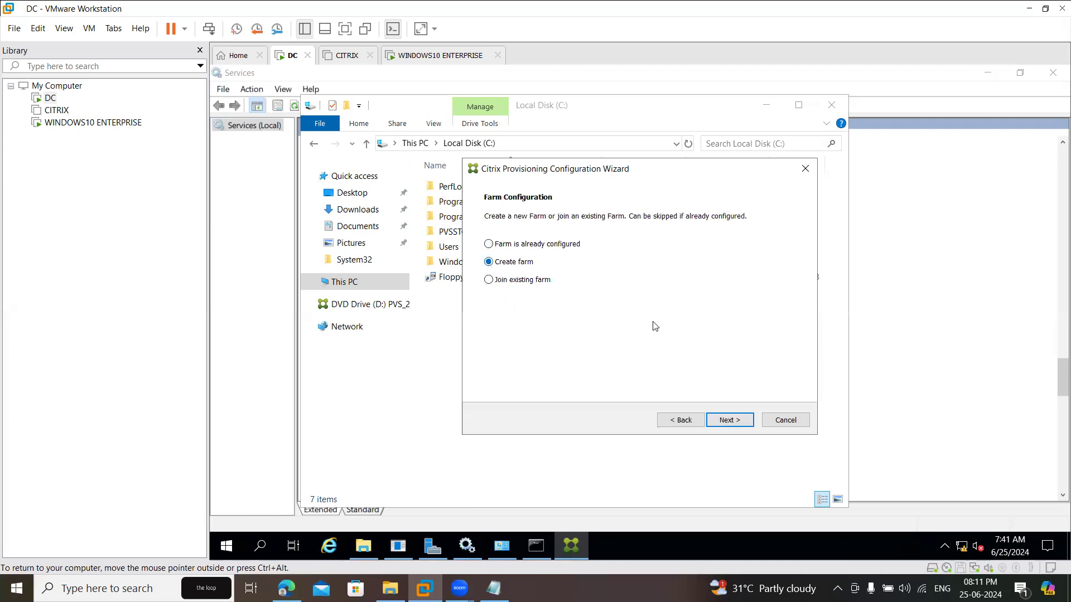
- Accept the DC SQLEXPRESS database server and enter MynewDB as the new farm's database name
click(729, 419)
click(729, 420)
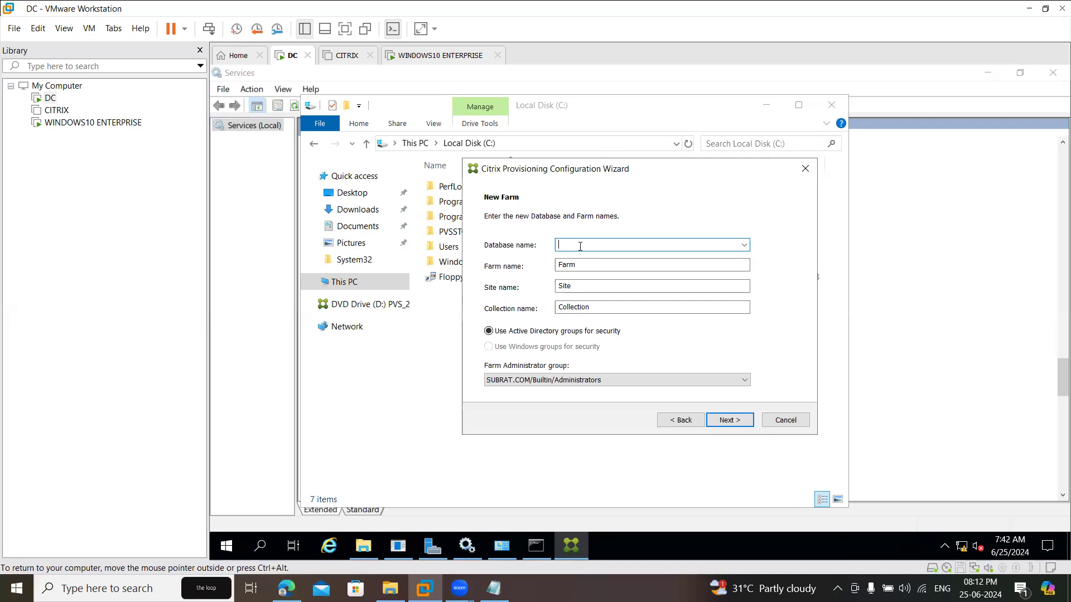
text(mYNE)
key(BackSpace)
key(BackSpace)
key(BackSpace)
key(BackSpace)
key(Caps_Lock)
text(M)
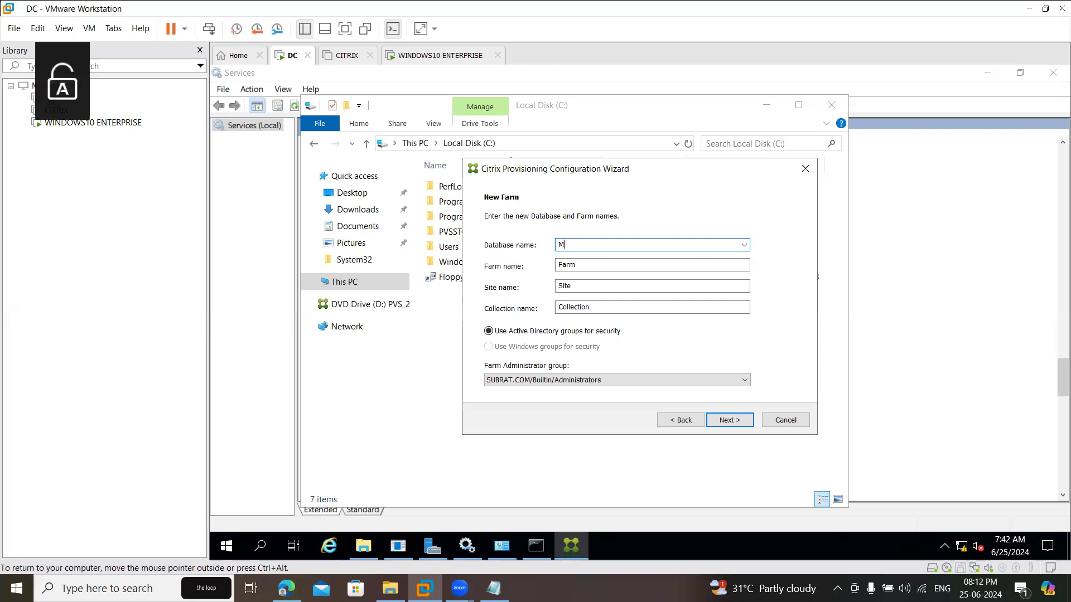
text(ynewDB)
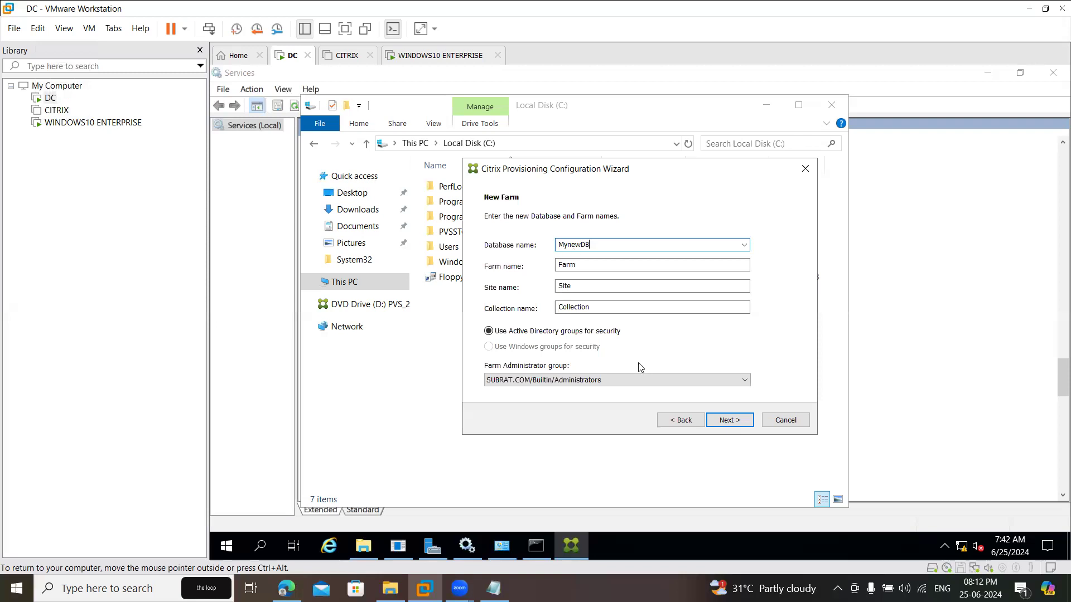
click(727, 424)
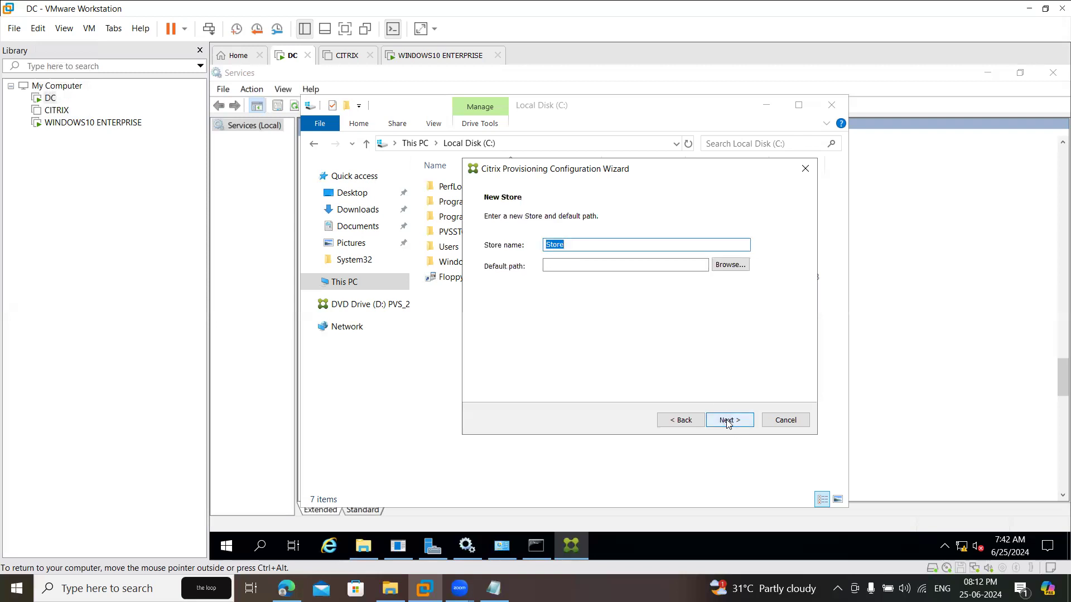
- Browse This PC > Local Disk (C:) and pick PVSSTORE as the store's default path, C:\PVSSTORE
click(724, 269)
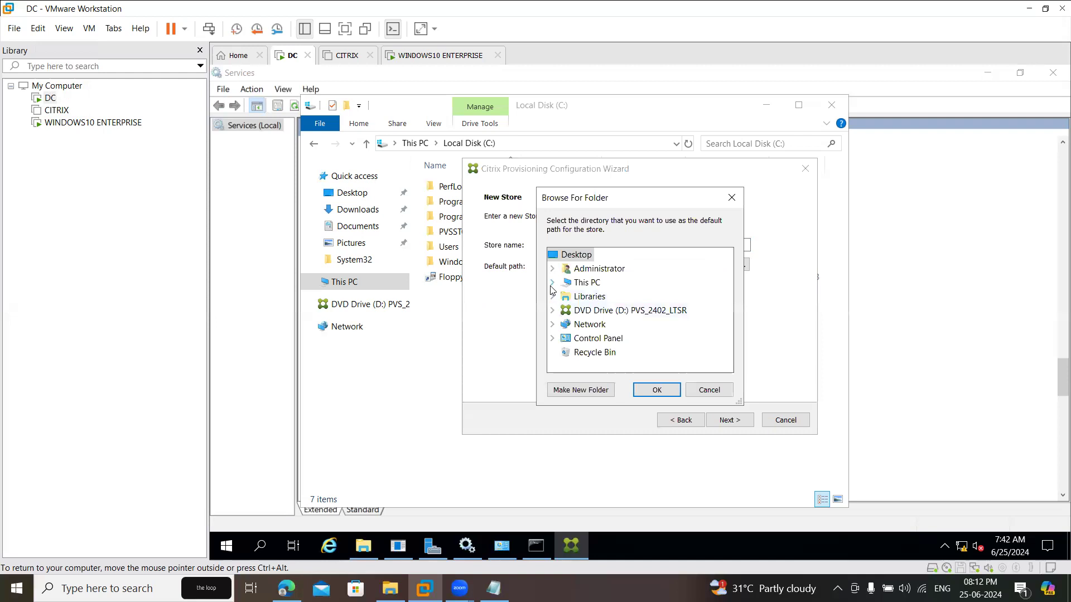
click(552, 283)
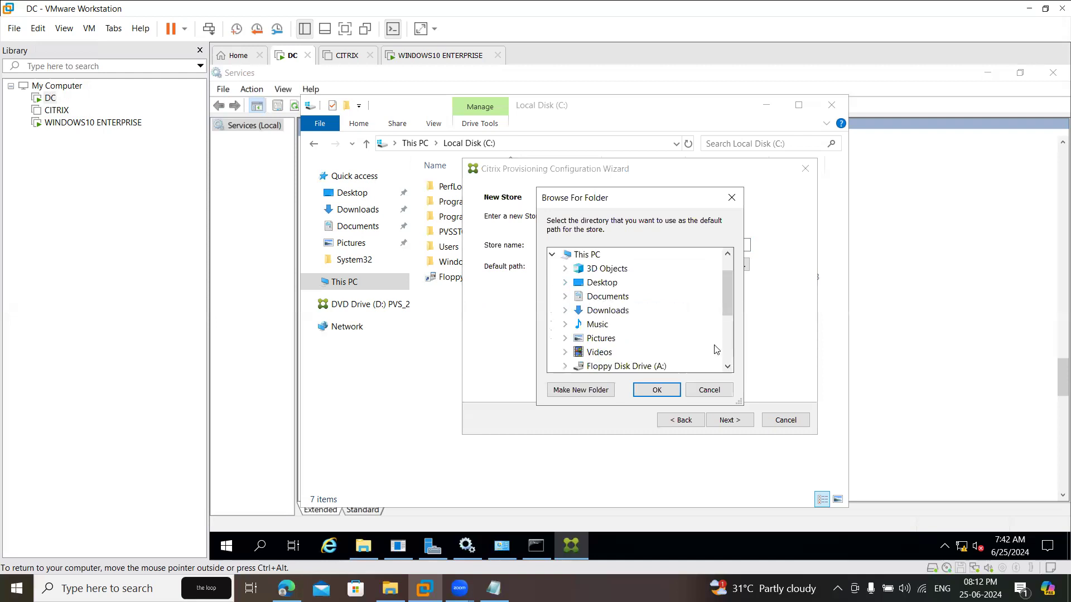
scroll(728, 359, down, 3)
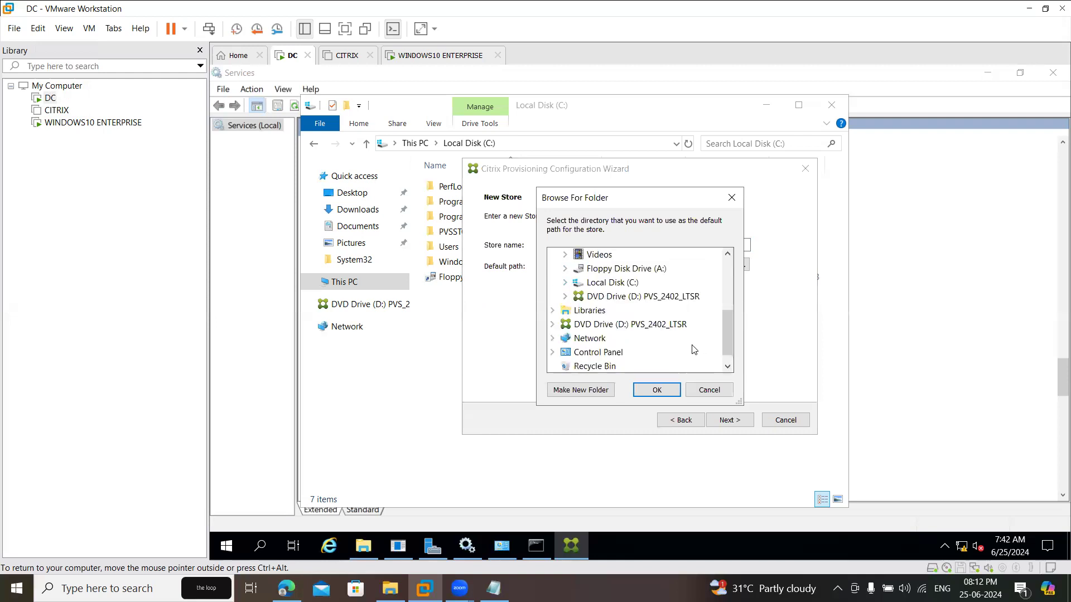
double_click(597, 282)
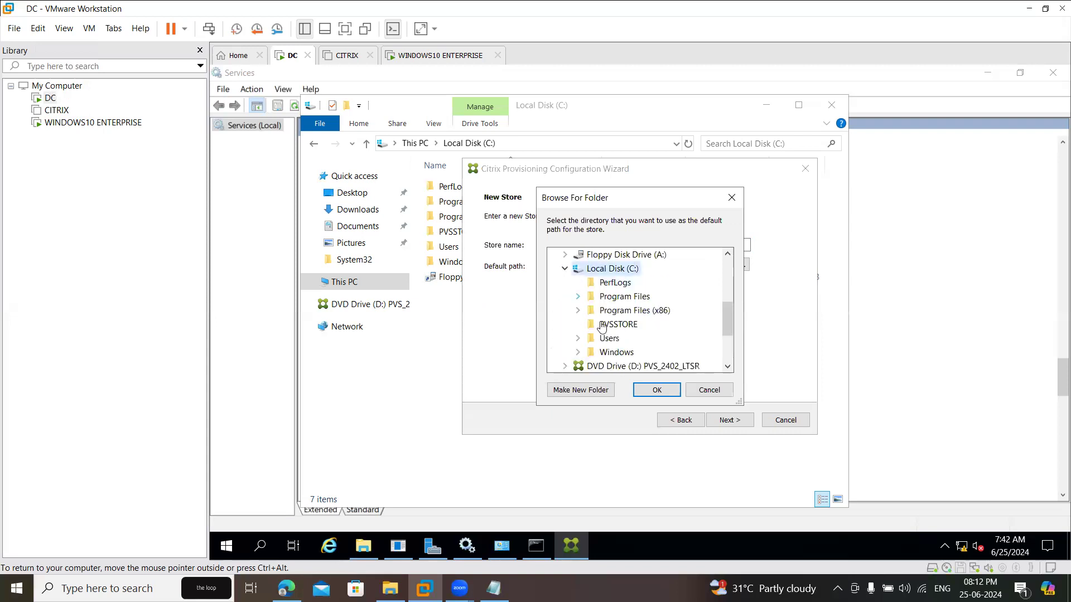
click(613, 325)
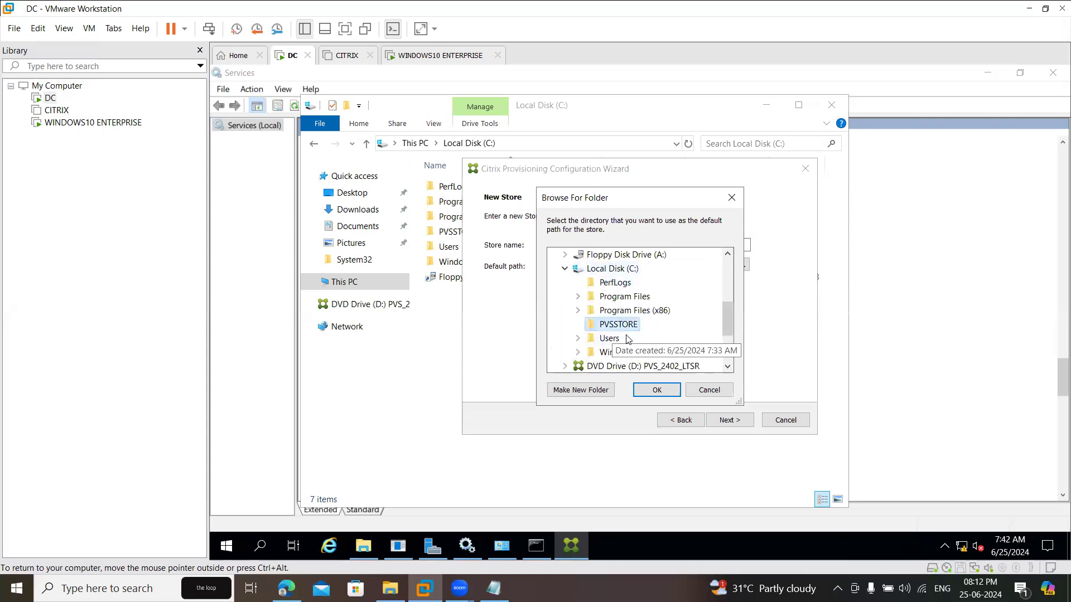
click(658, 389)
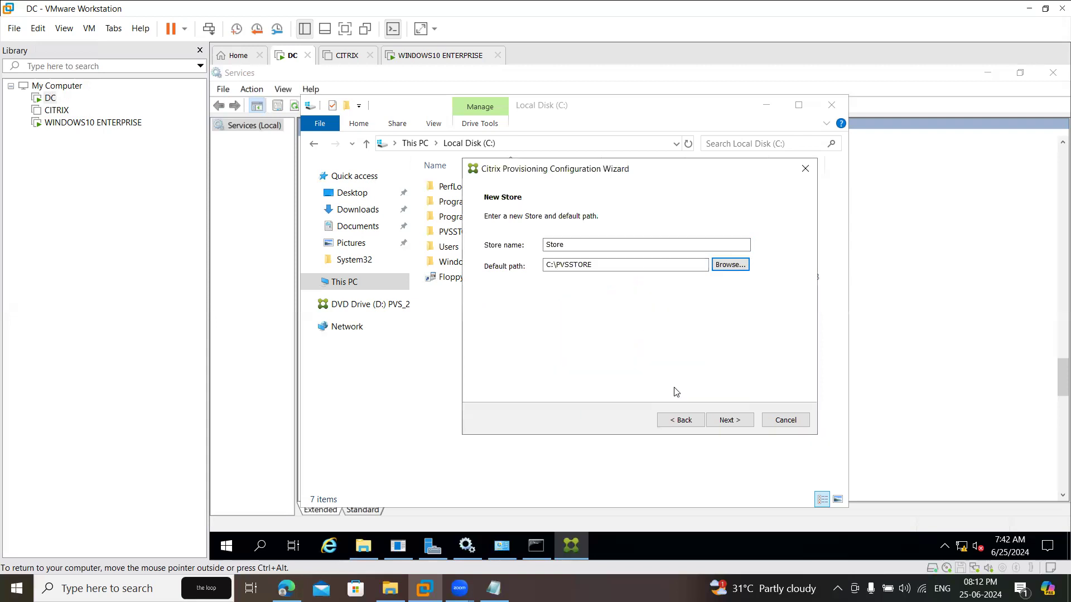
- Accept the defaults on the Cloud, license, account, network, TFTP, boot list and SSL pages, then Finish
click(726, 422)
click(726, 422)
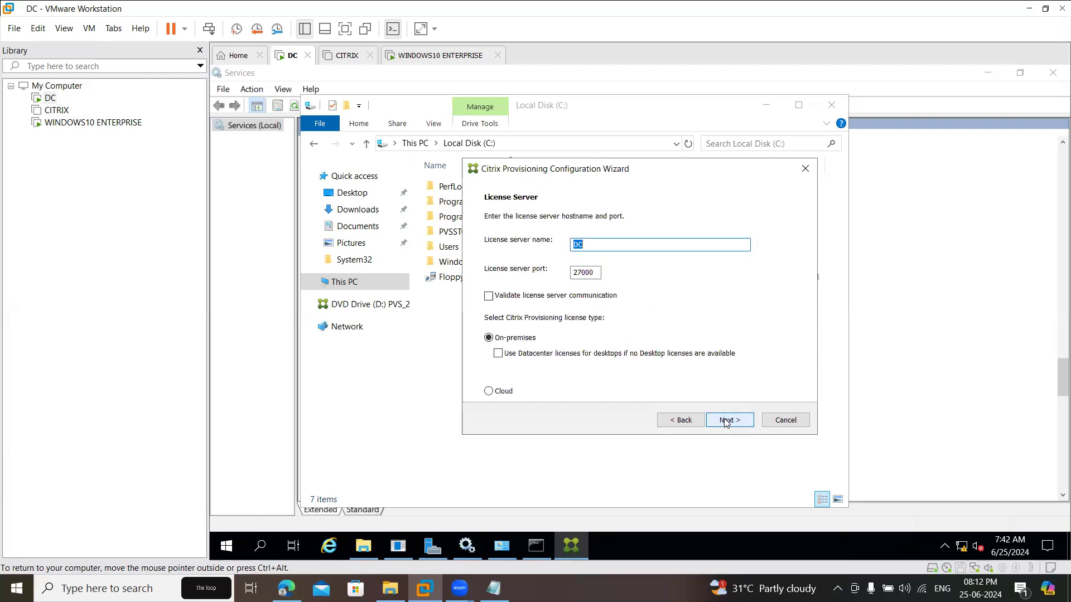
click(726, 421)
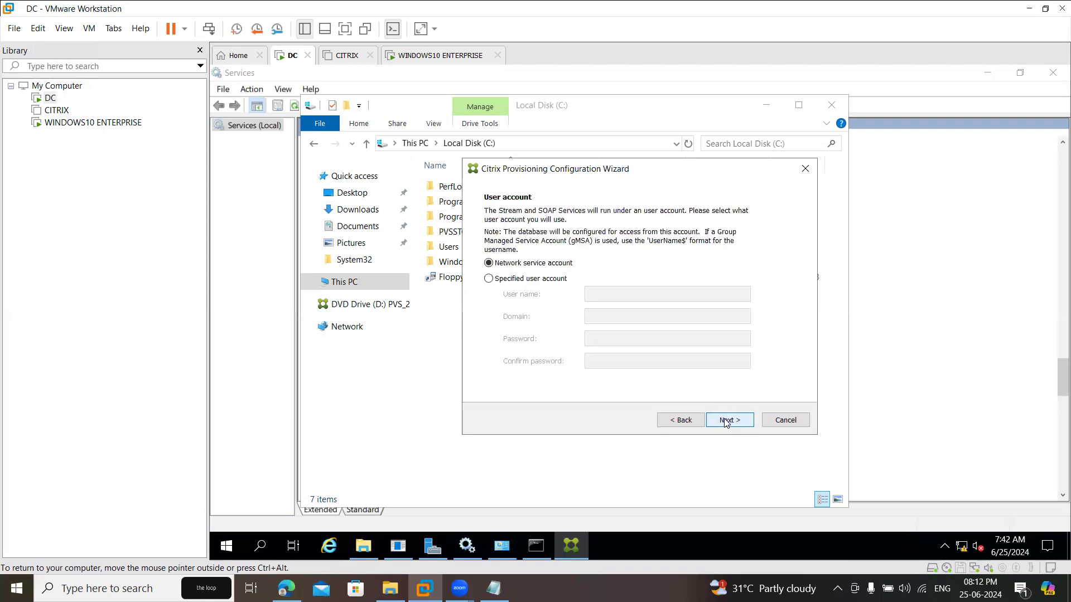
click(726, 422)
click(726, 422)
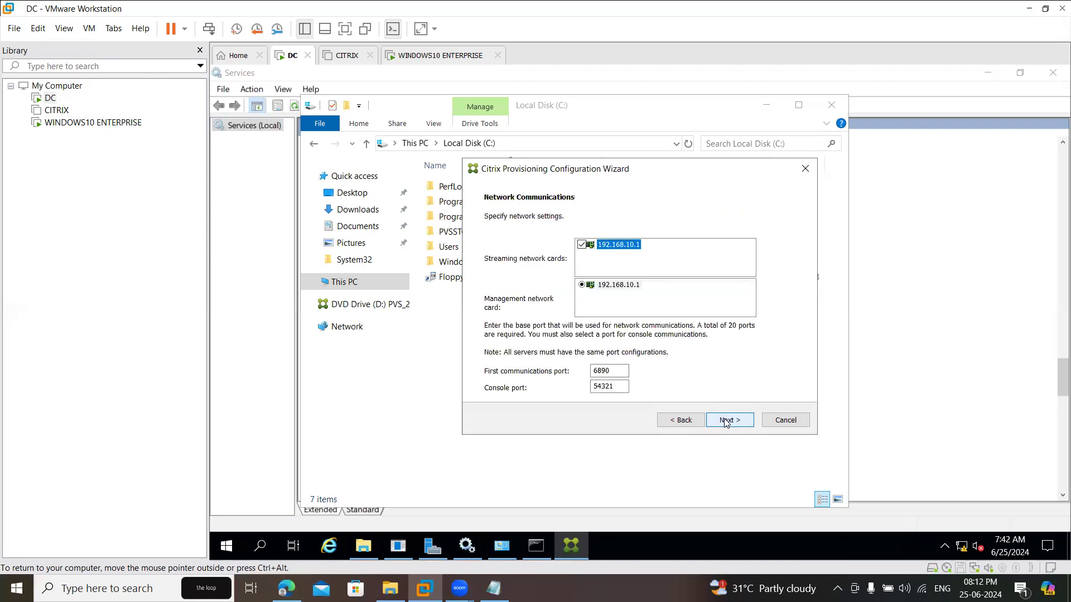
click(726, 422)
click(726, 421)
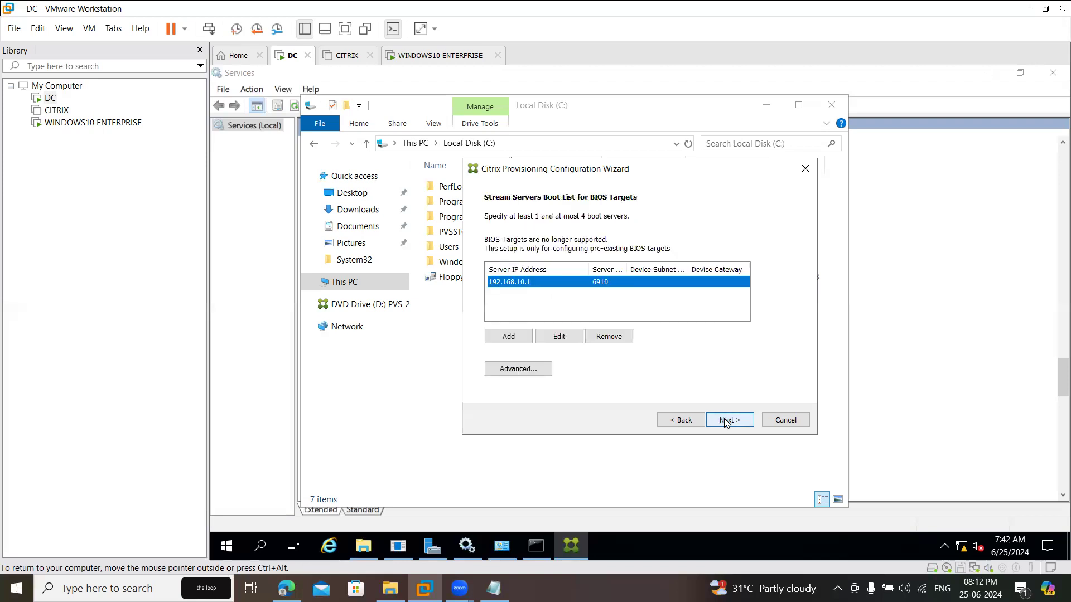
click(726, 422)
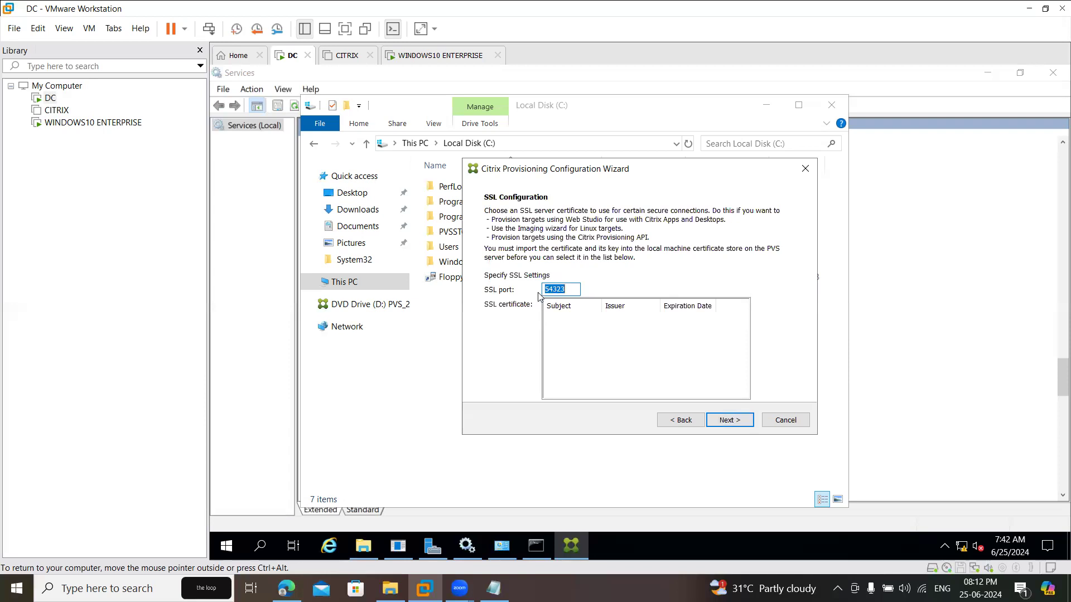
click(734, 422)
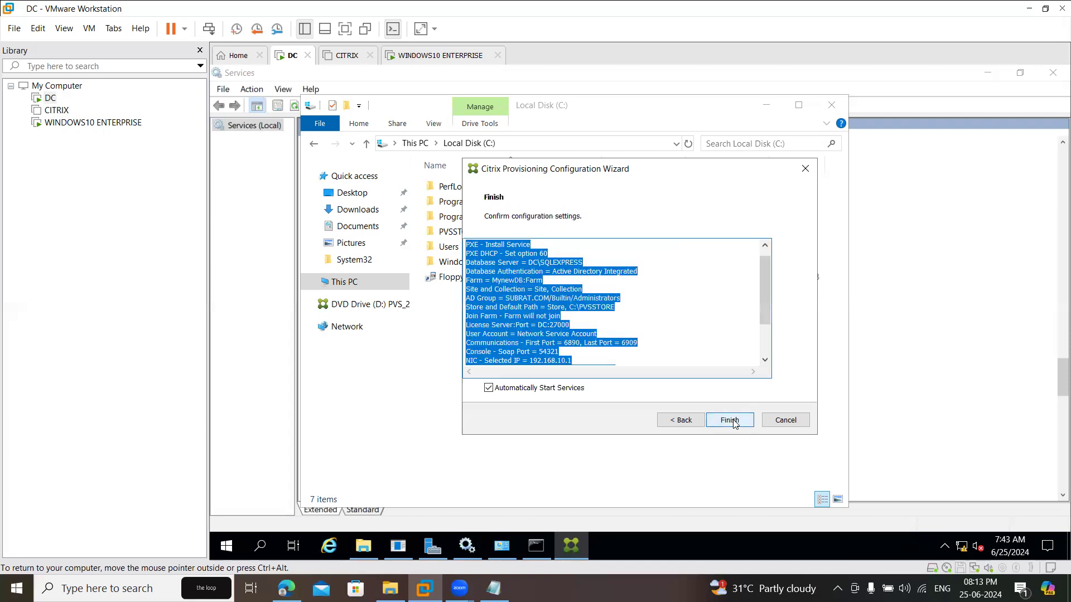
click(734, 422)
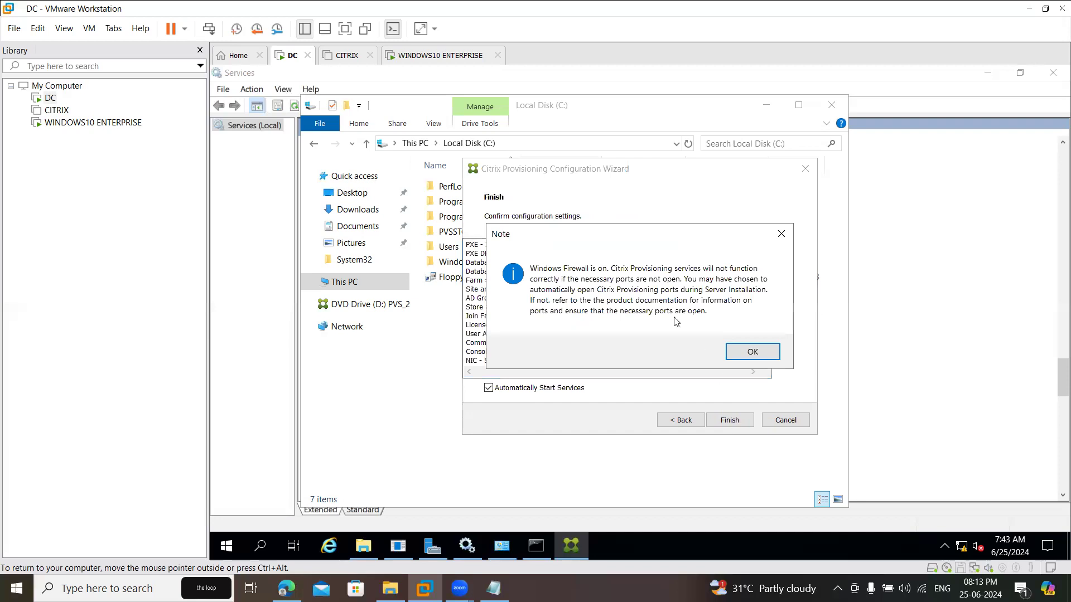
- Acknowledge the Windows Firewall note so the wizard reconfigures and restarts the provisioning services
click(752, 352)
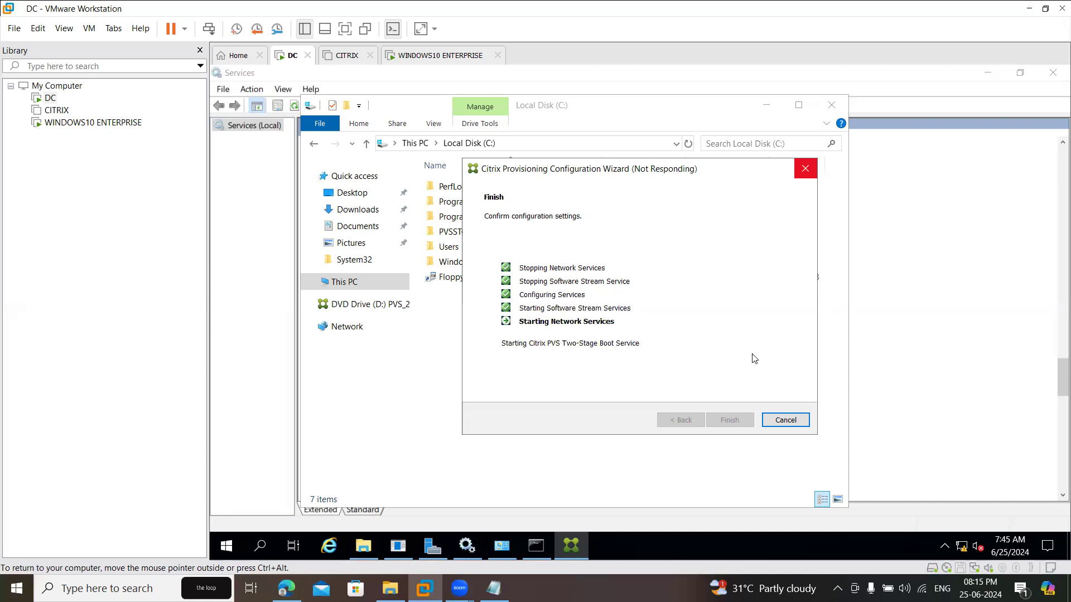
- Close the finished wizard, minimize File Explorer, and close the open Services console
click(730, 420)
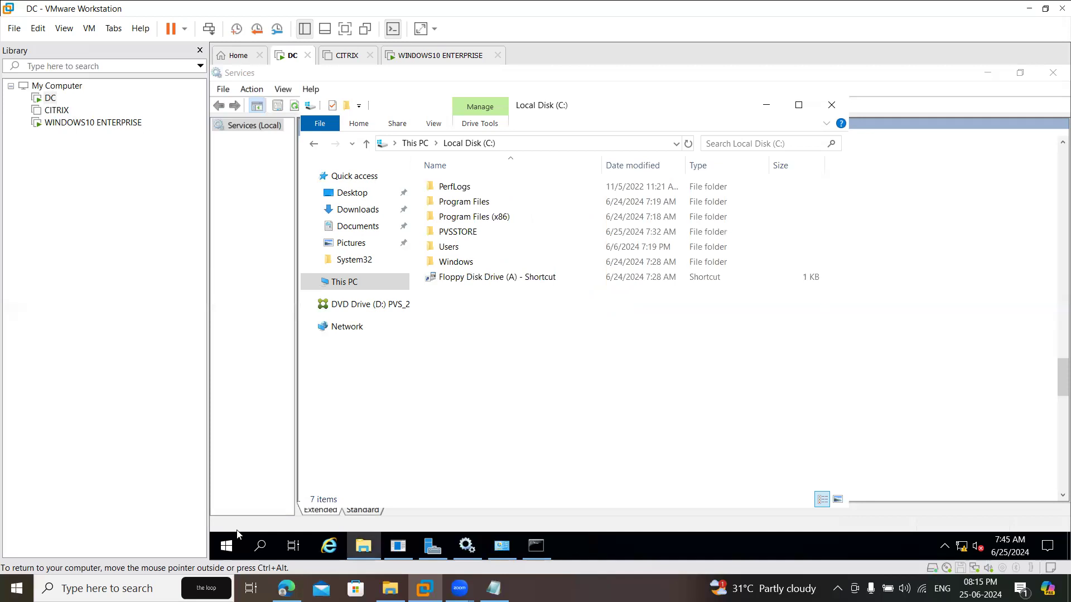
click(769, 109)
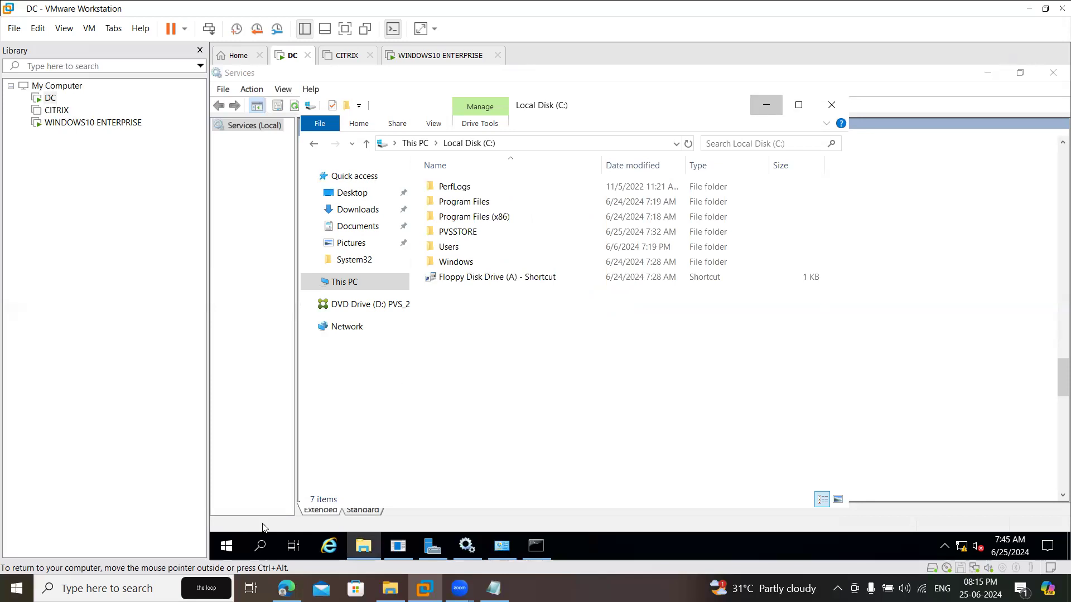
click(227, 547)
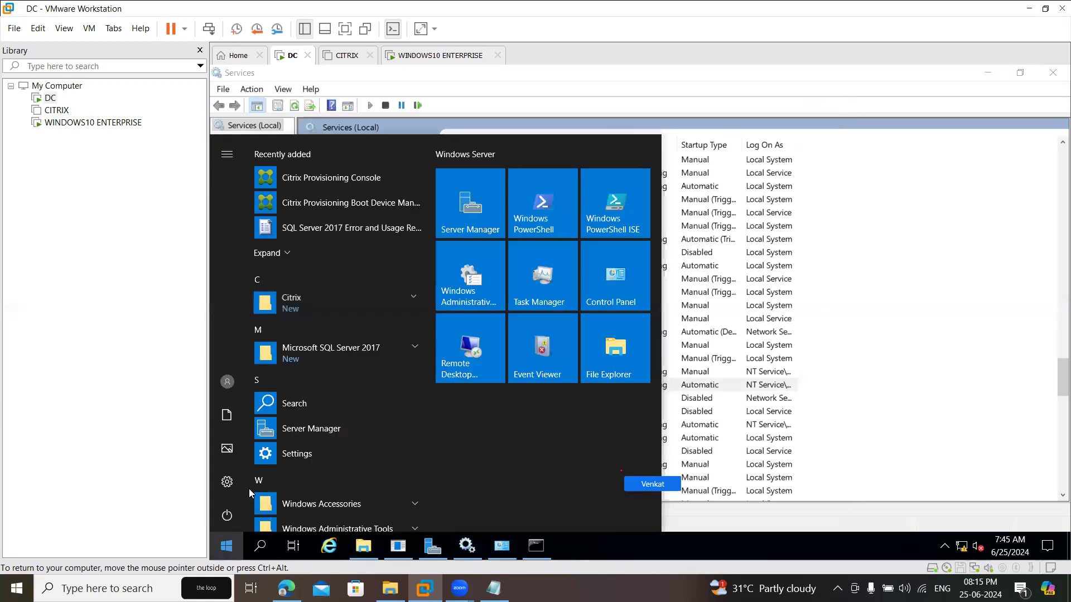
click(347, 304)
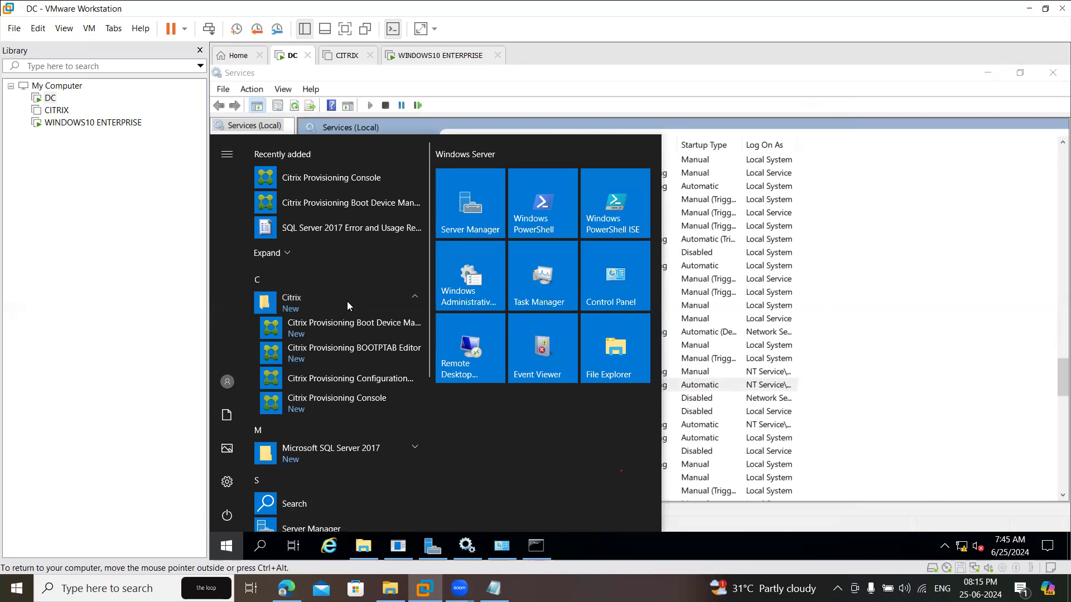
click(470, 551)
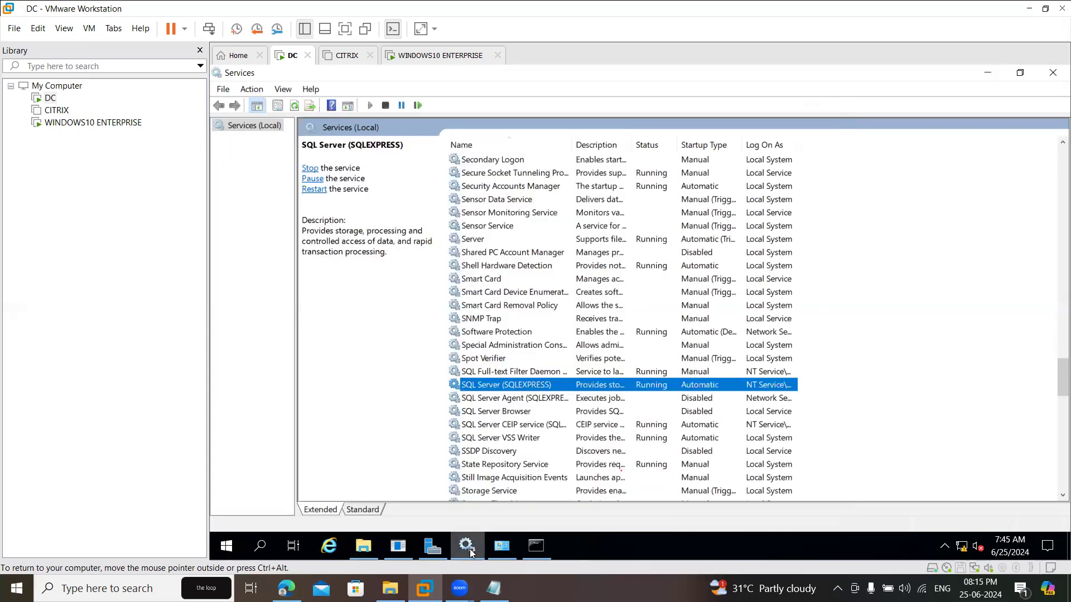
click(283, 89)
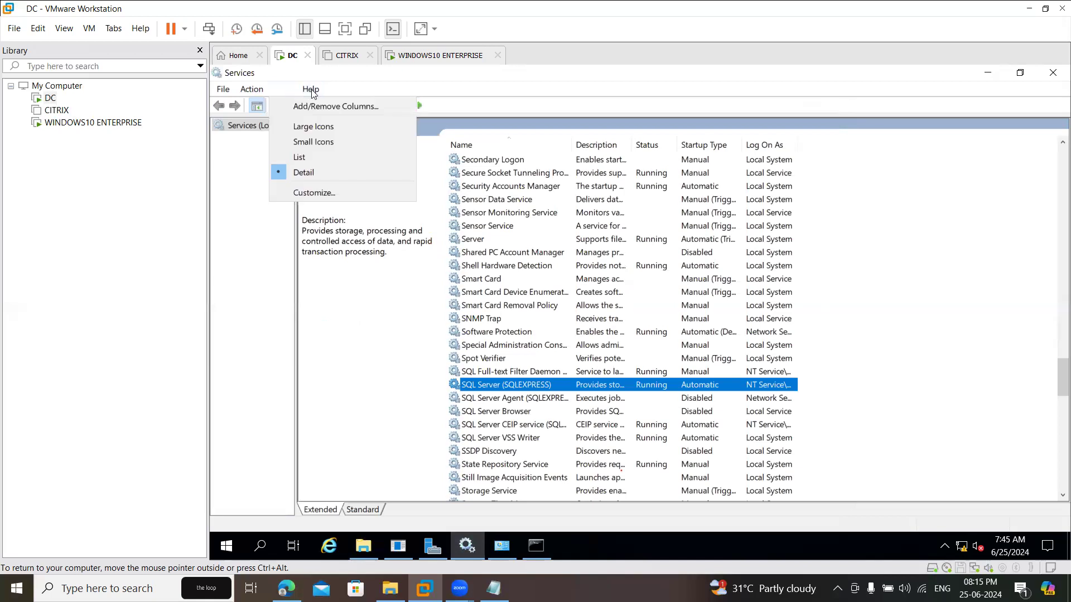
click(310, 89)
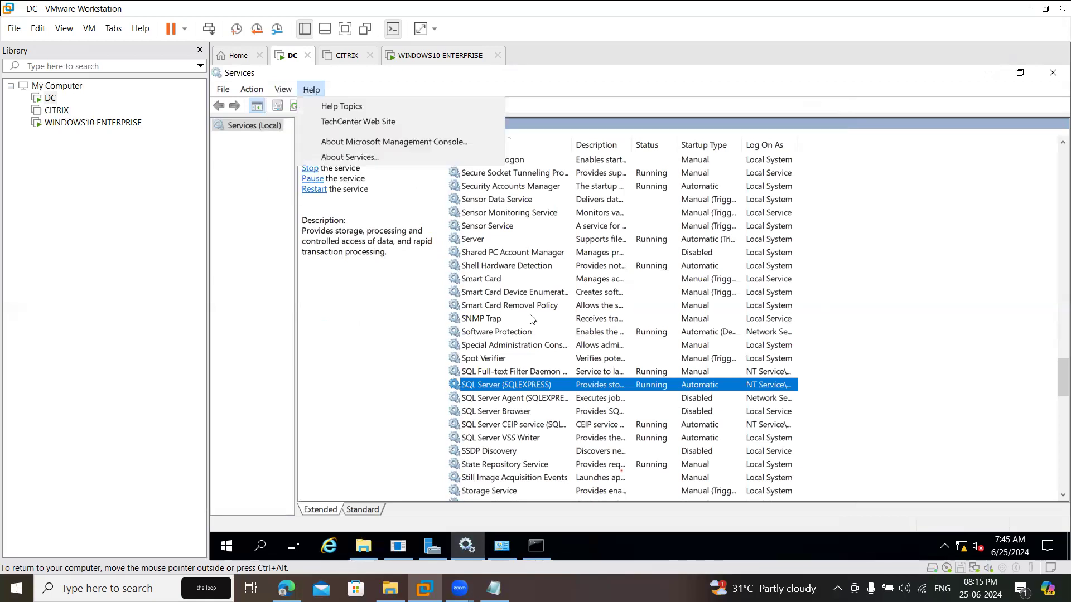
click(580, 307)
click(580, 307)
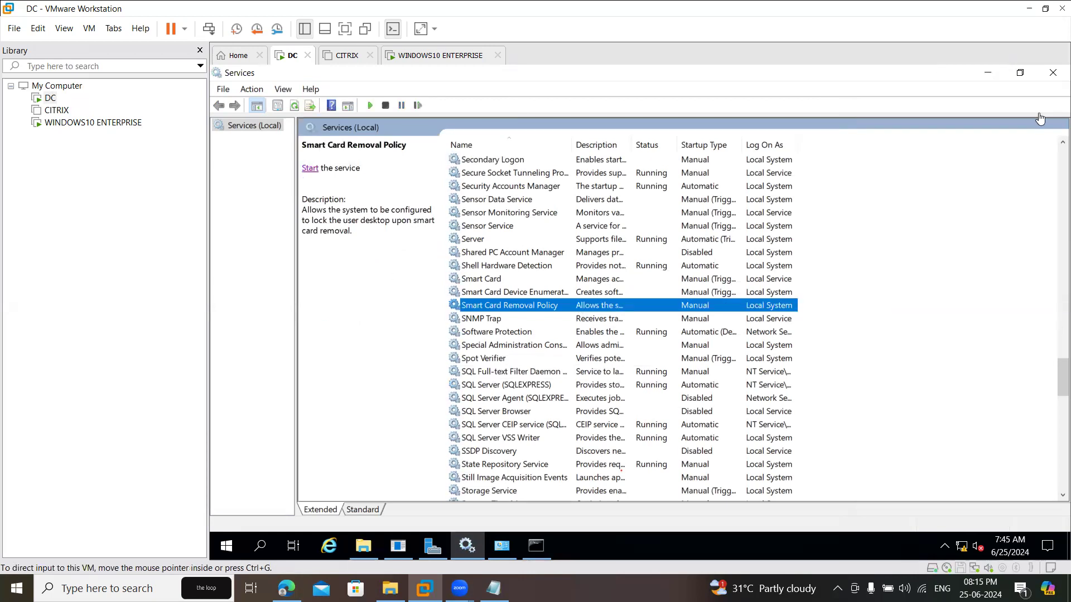
click(1054, 74)
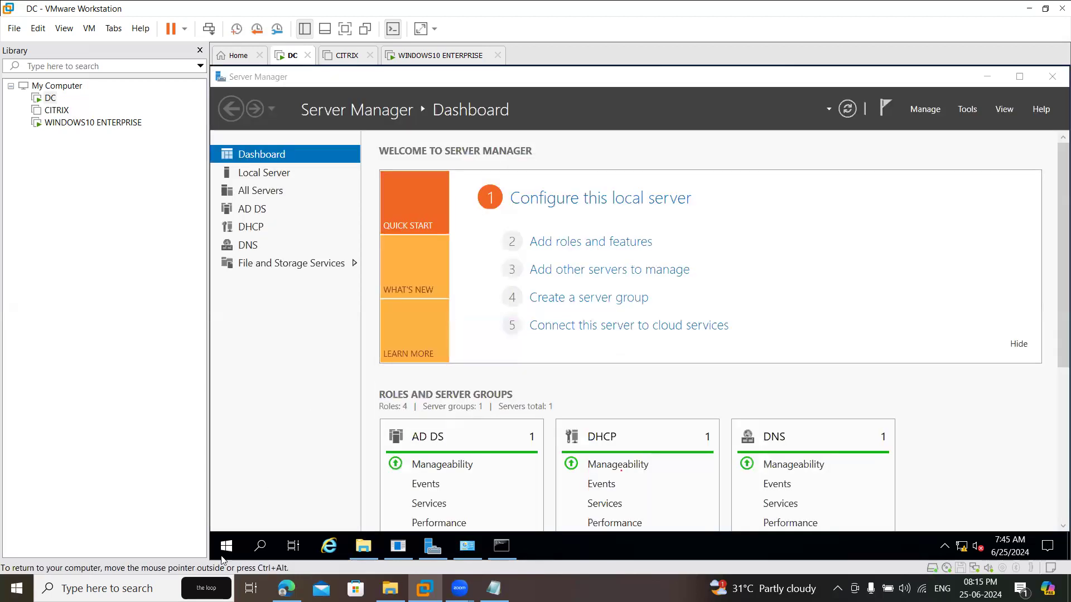
- Reopen services.msc via Win+X Run and check the Citrix PVS API, PXE and Soap Server services
right_click(226, 546)
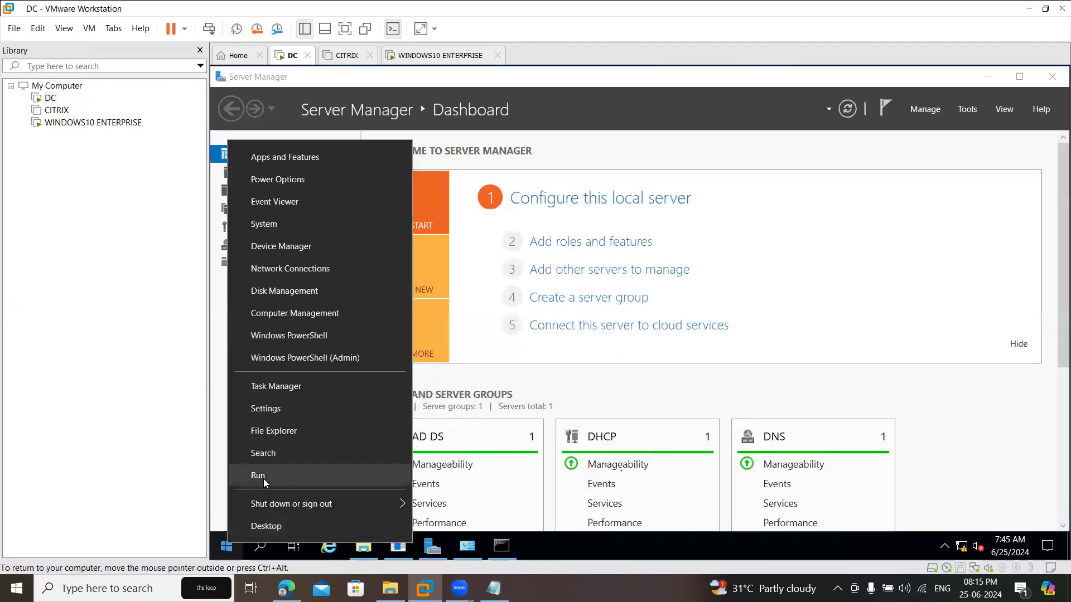
click(263, 479)
key(Return)
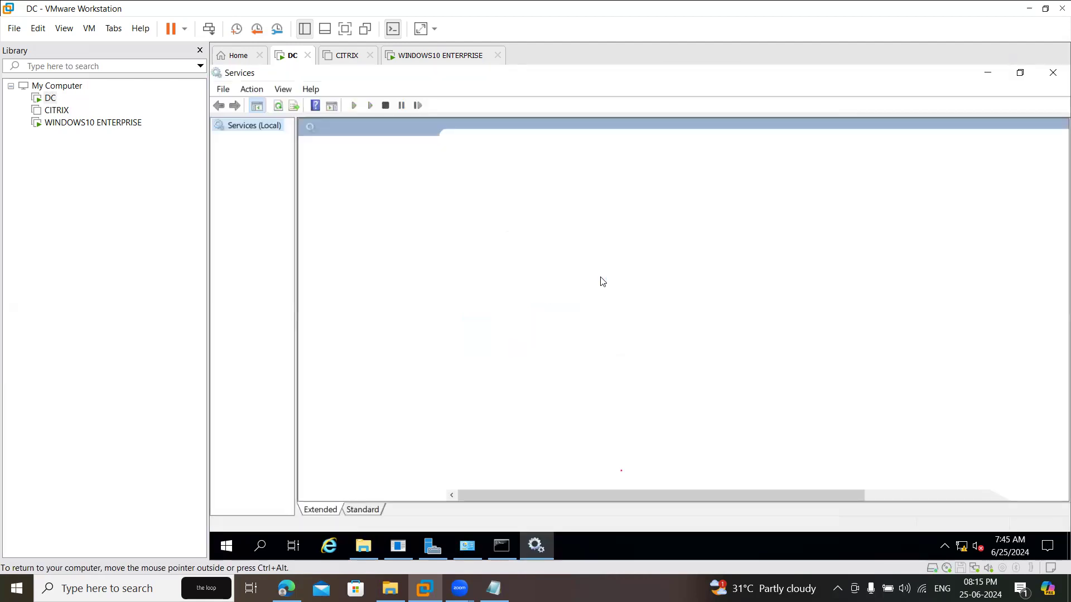
click(603, 280)
key(c)
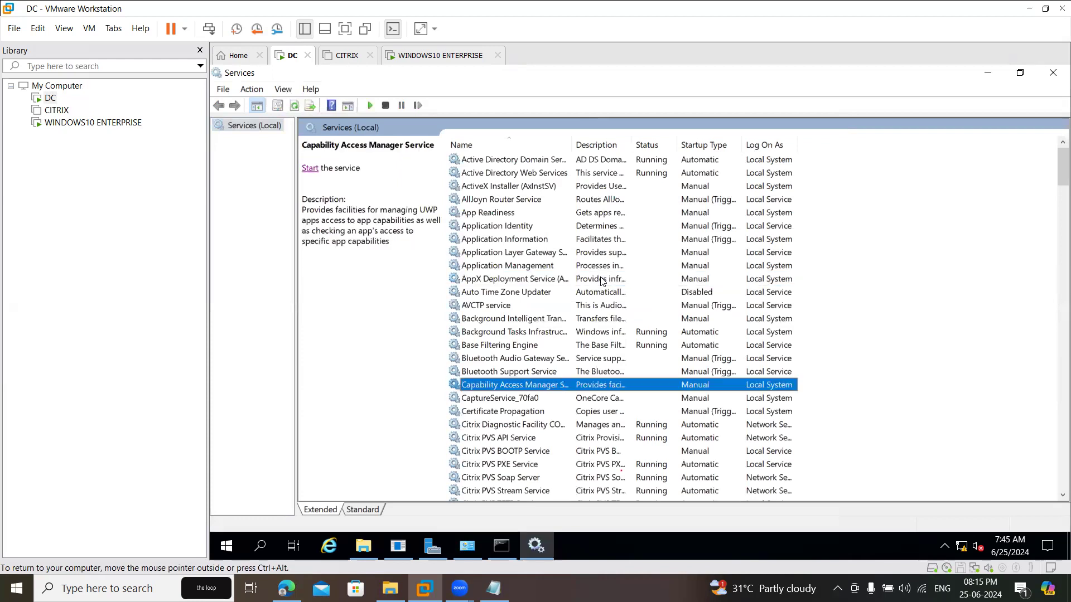
click(504, 440)
click(514, 465)
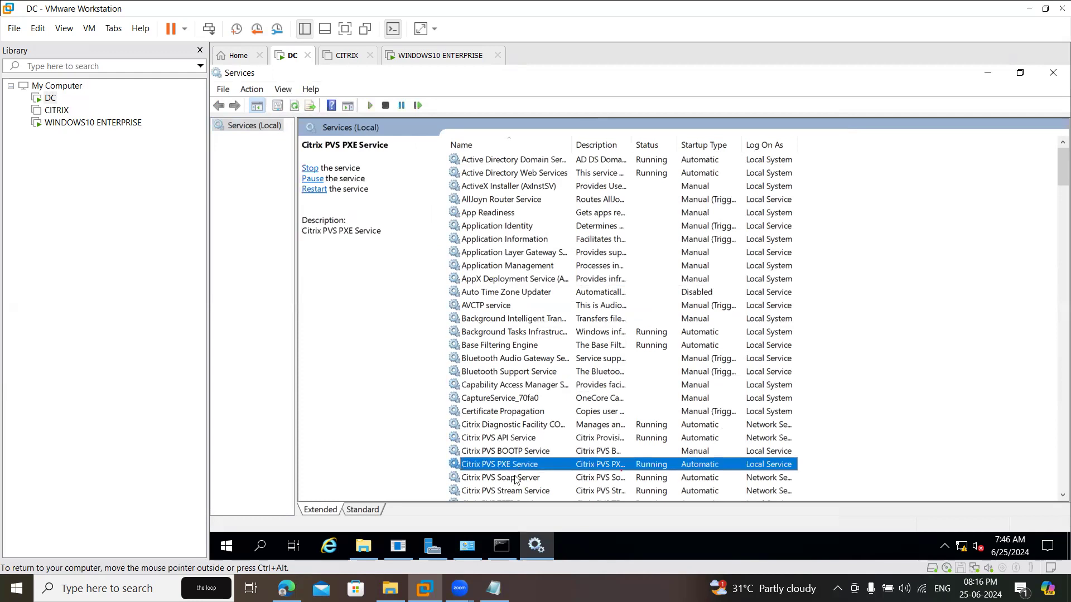
click(516, 479)
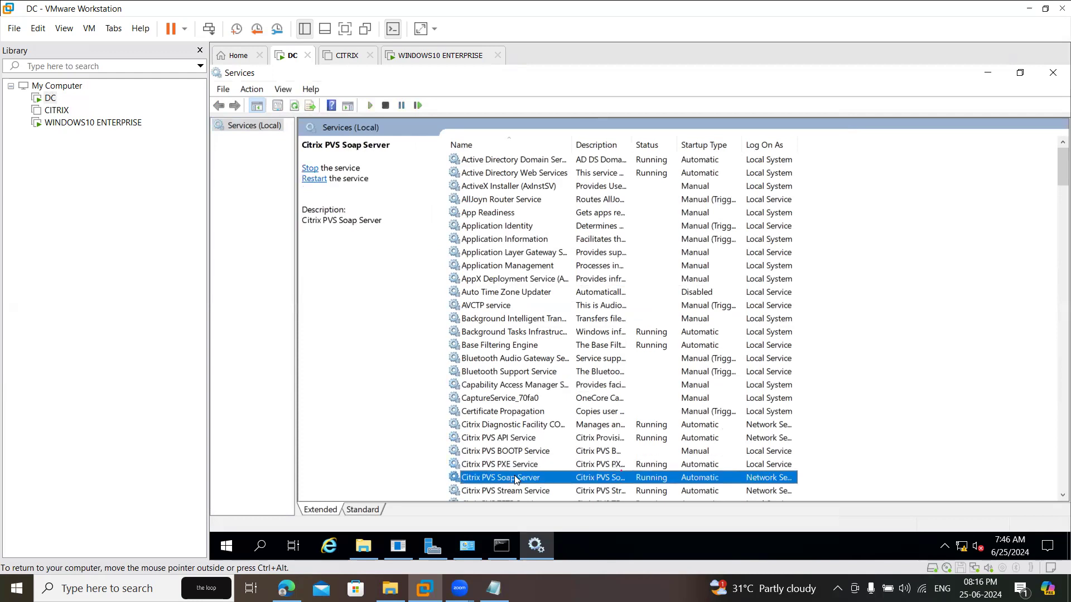
- Launch the Citrix Provisioning Console from the Start menu's Citrix group
click(226, 547)
click(352, 296)
click(329, 405)
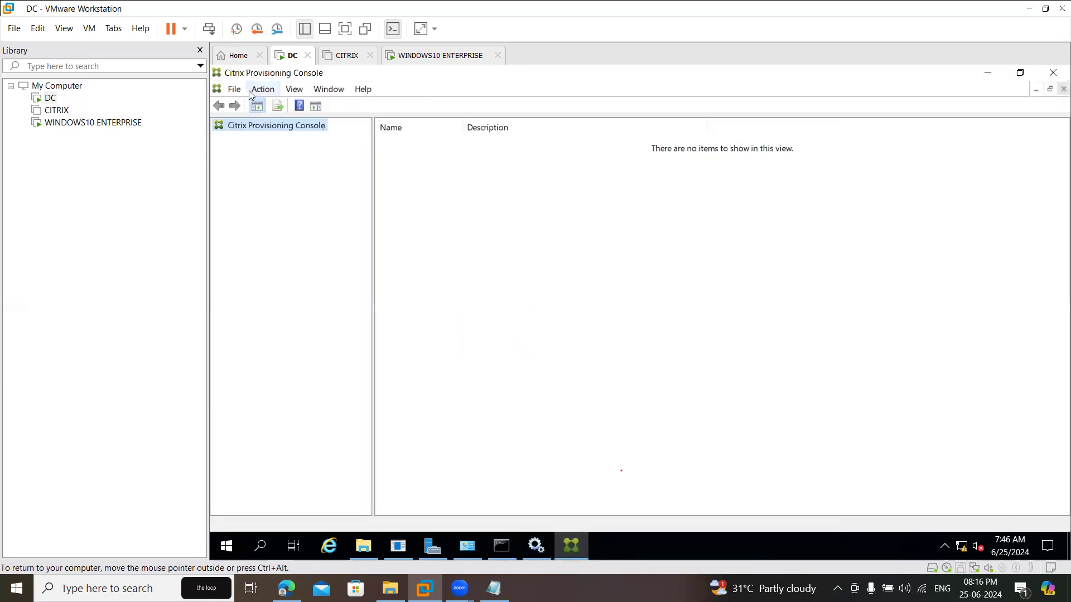
- Connect the Provisioning Console to the farm named localhost
right_click(261, 131)
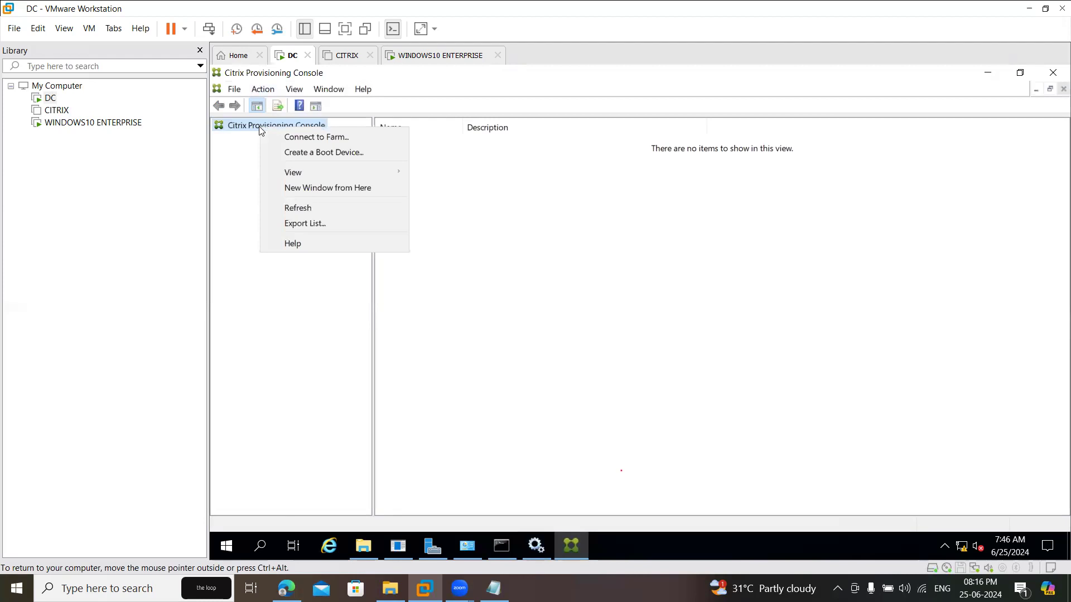
click(287, 138)
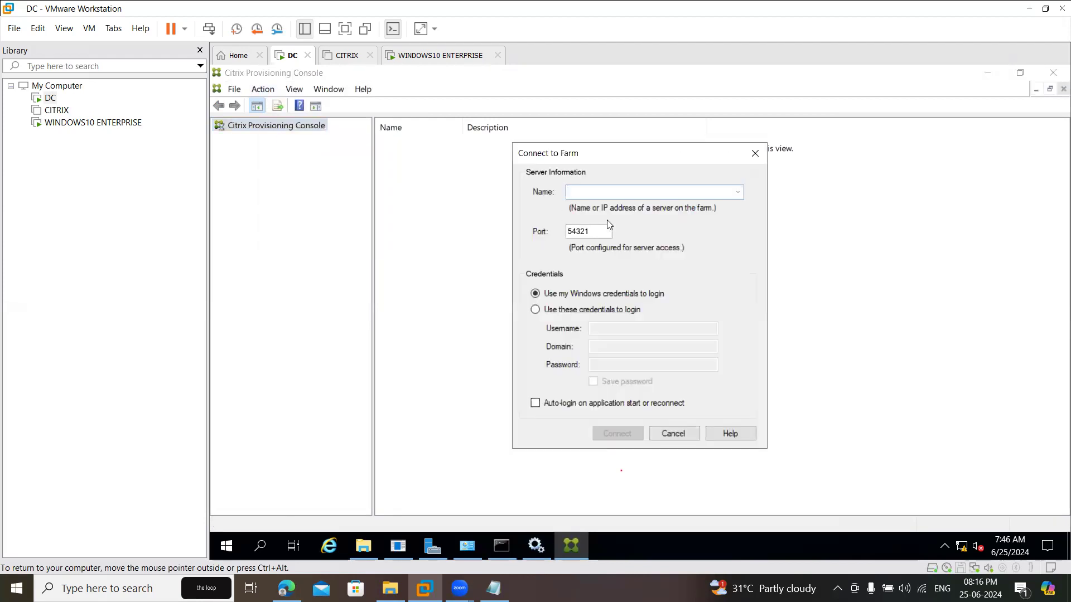
text(lo)
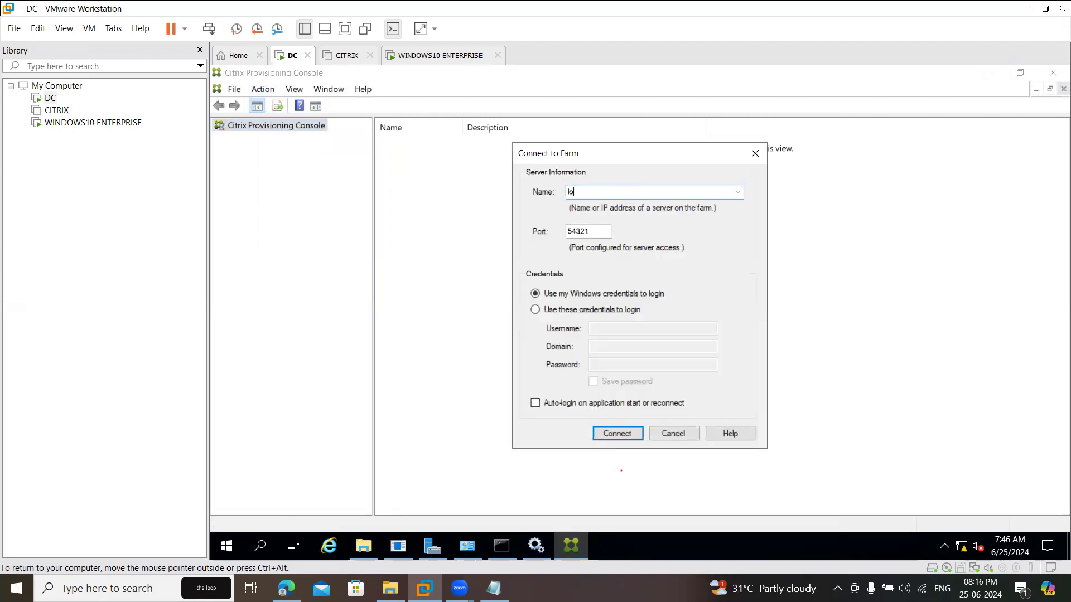
text(calhost)
click(614, 434)
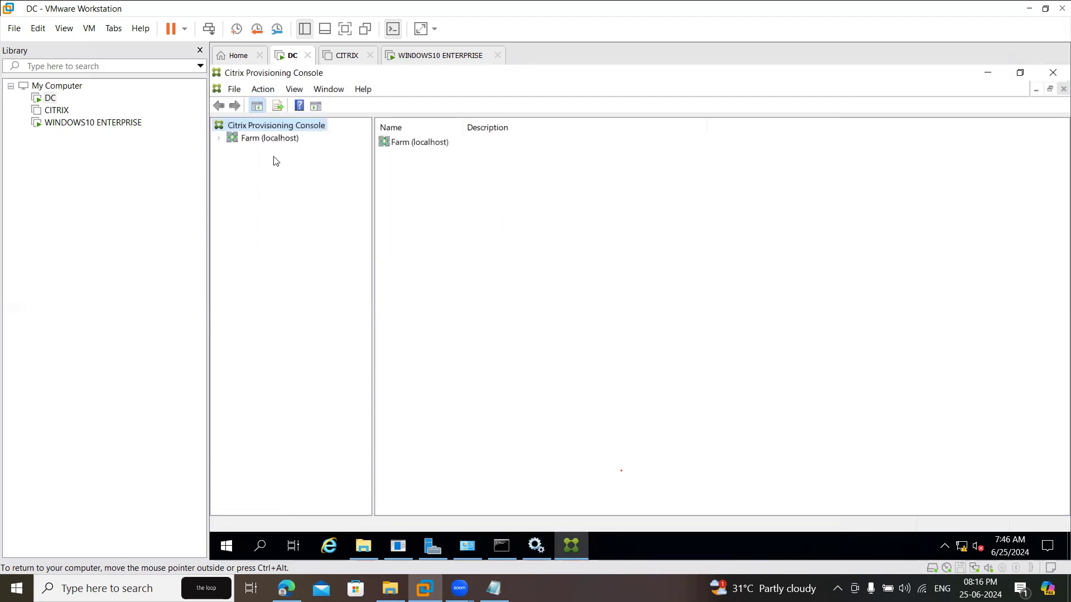
- Expand Farm, Sites and Stores to list the Store, then go to the WINDOWS10 ENTERPRISE VM
click(219, 138)
click(232, 151)
click(232, 189)
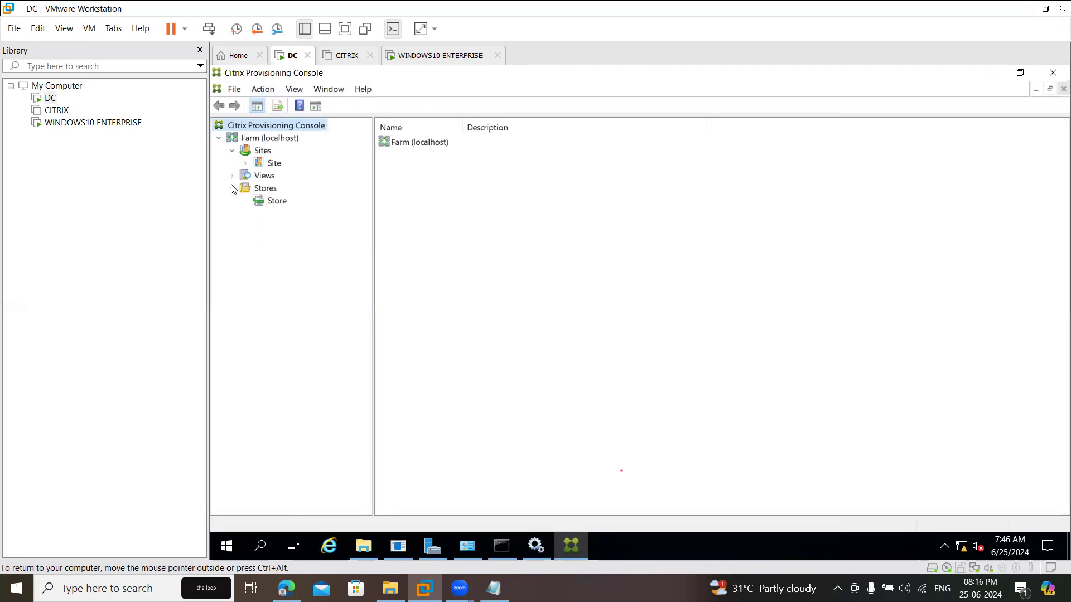
click(271, 190)
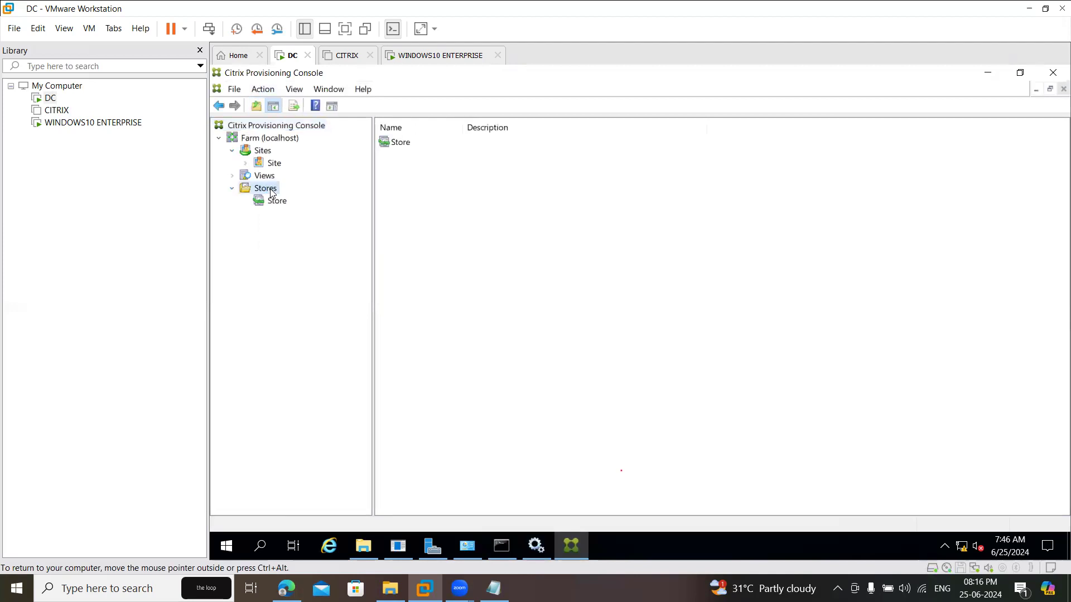
click(393, 59)
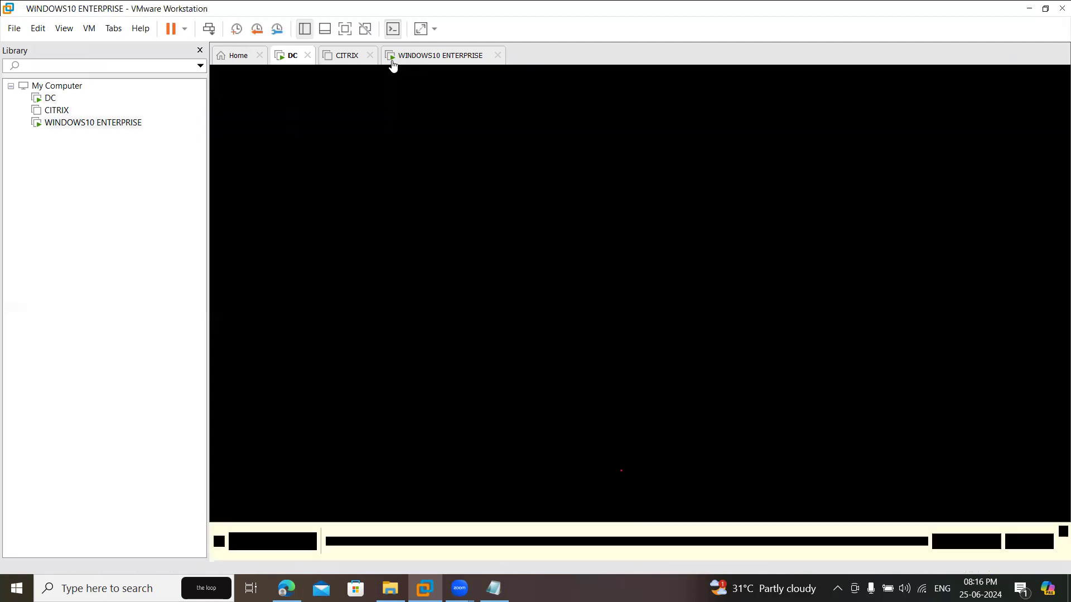
- Unlock the Windows 10 VM and sign in with the administrator password
click(537, 342)
key(ctrl+alt)
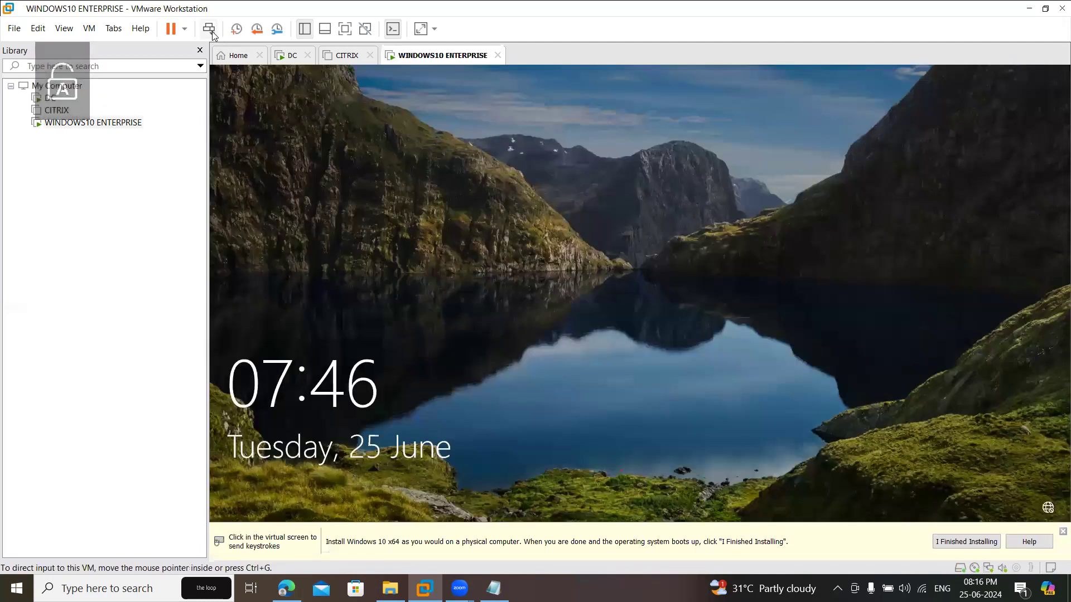
click(422, 335)
key(Caps_Lock)
text(*********)
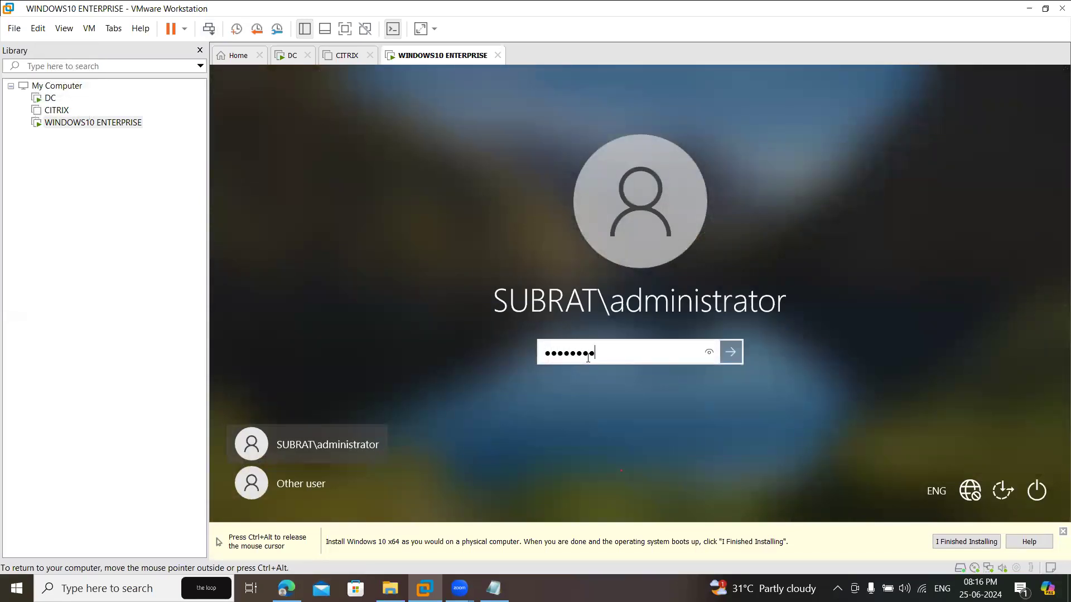
key(Return)
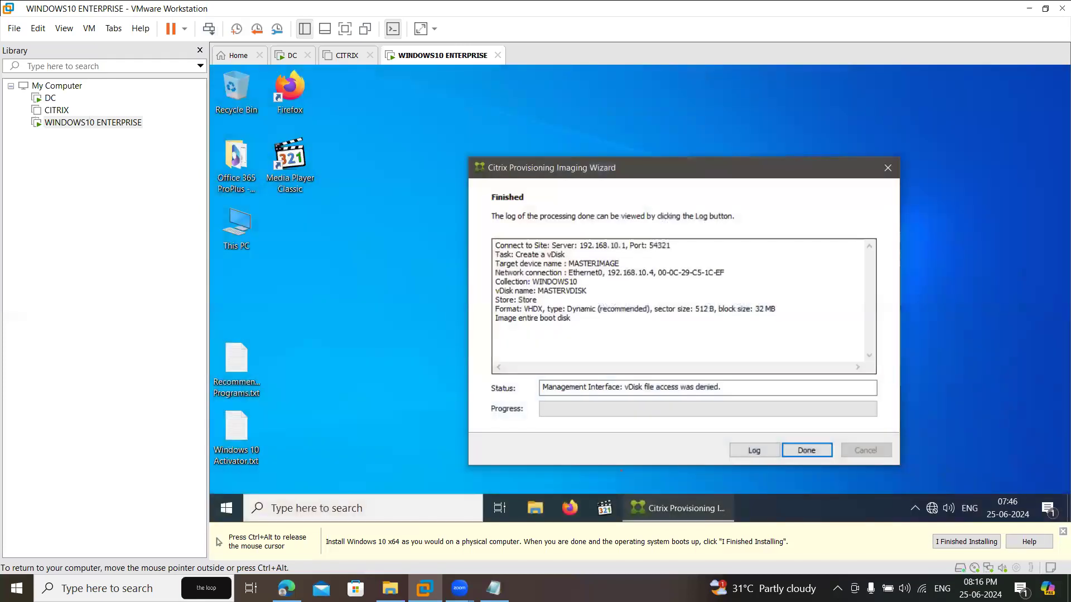
- Exit the failed Imaging Wizard, refresh the desktop, and bring up the Start menu apps list
click(886, 168)
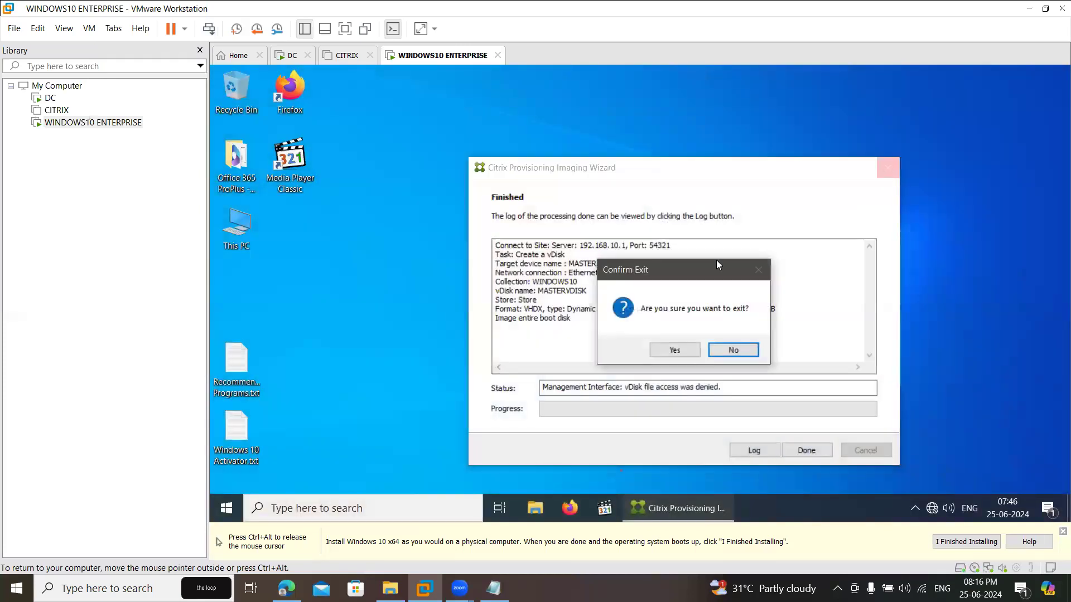
click(670, 355)
right_click(514, 189)
click(563, 232)
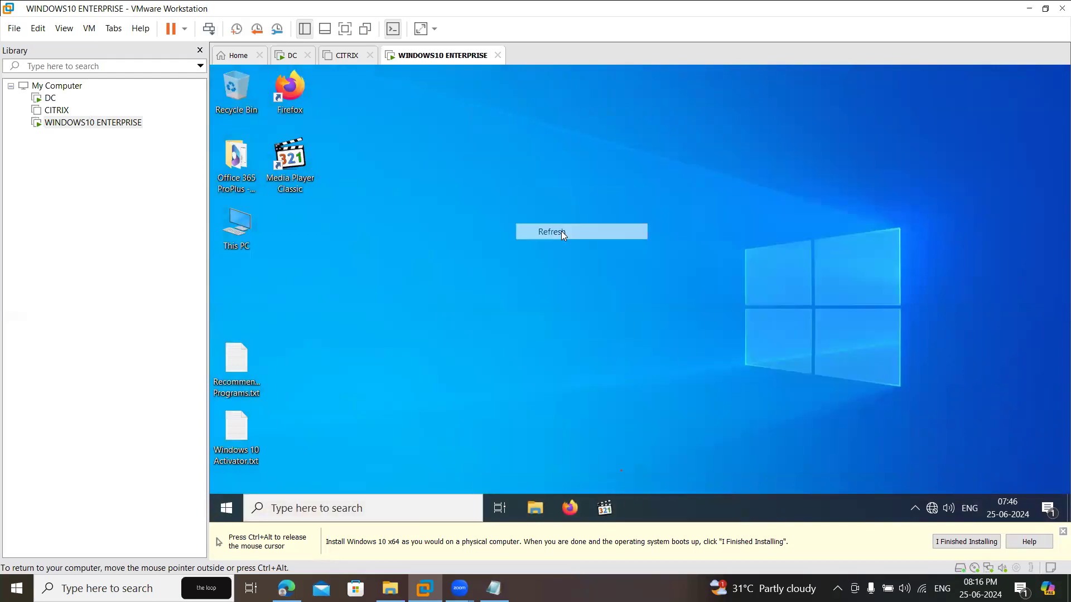
click(225, 506)
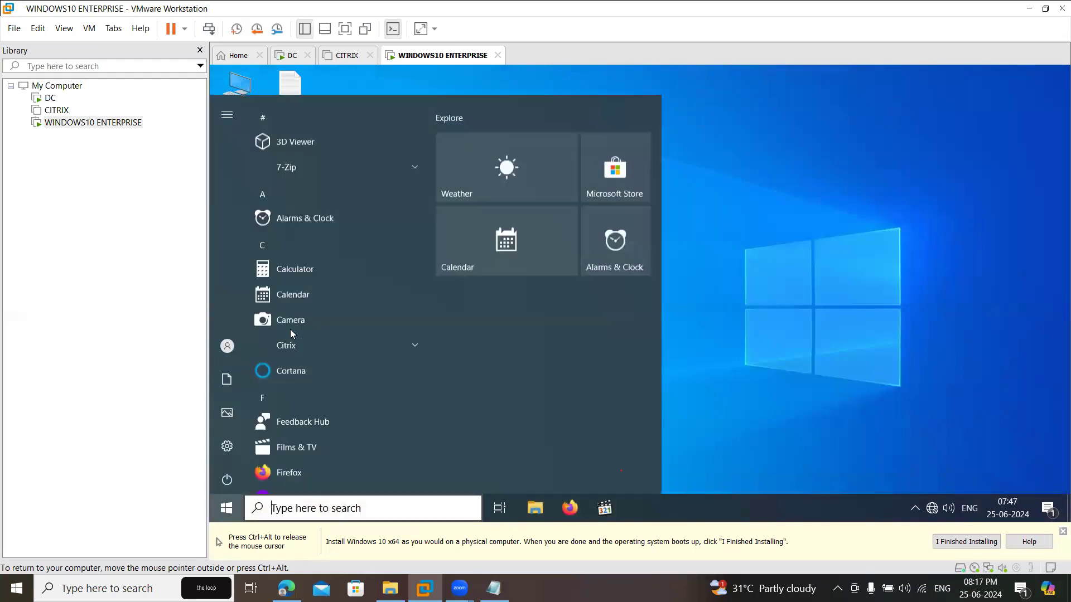
- Launch the Citrix Provisioning Imaging Wizard and connect to the provisioning site at 192.168.10.1
click(315, 344)
click(318, 437)
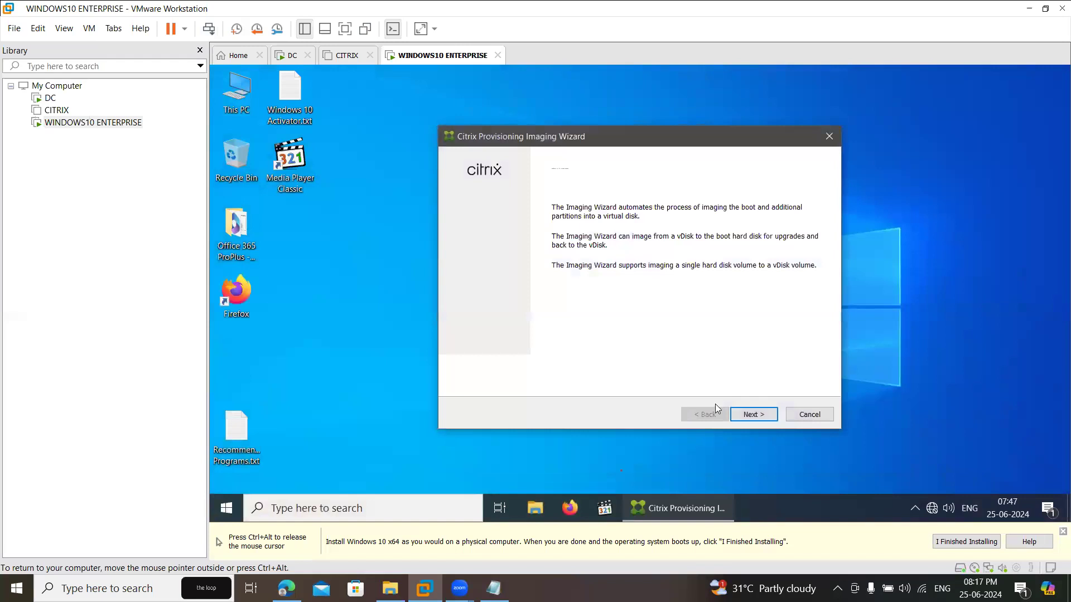
click(750, 414)
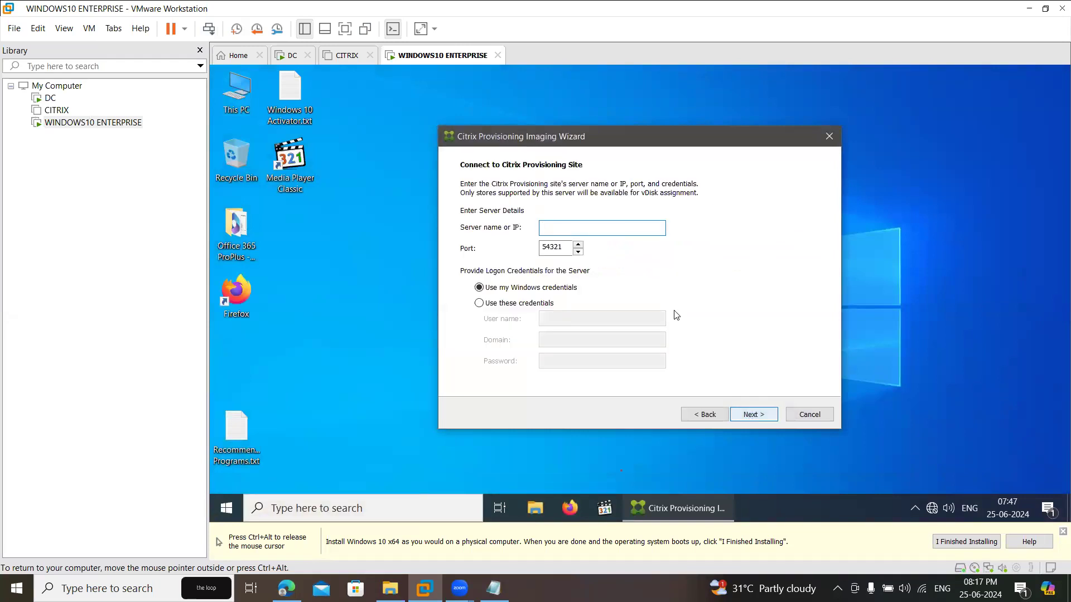
text(192.168)
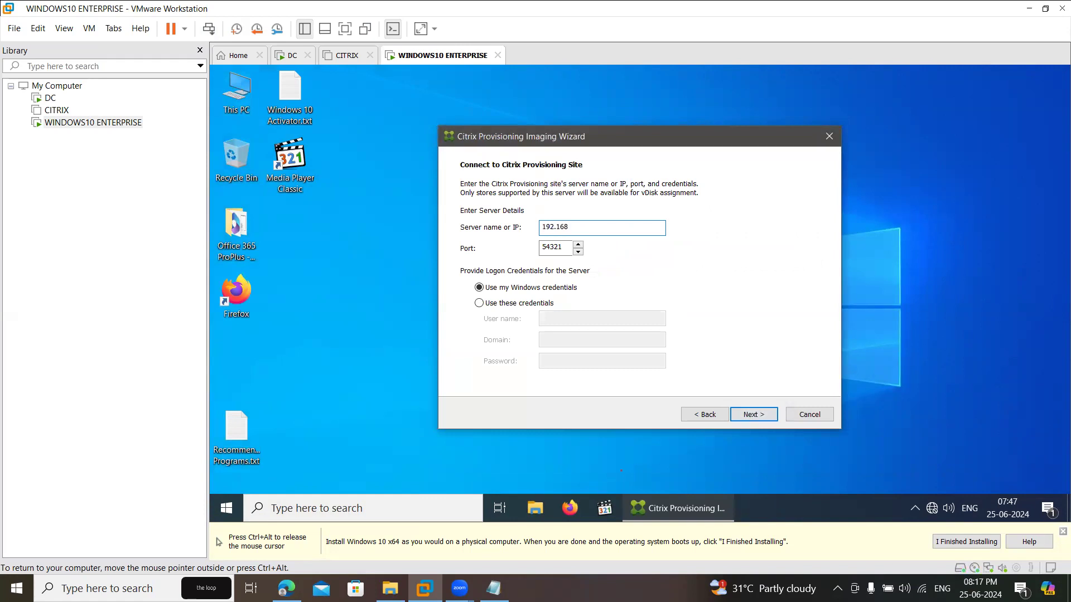
text(.10.1)
click(752, 415)
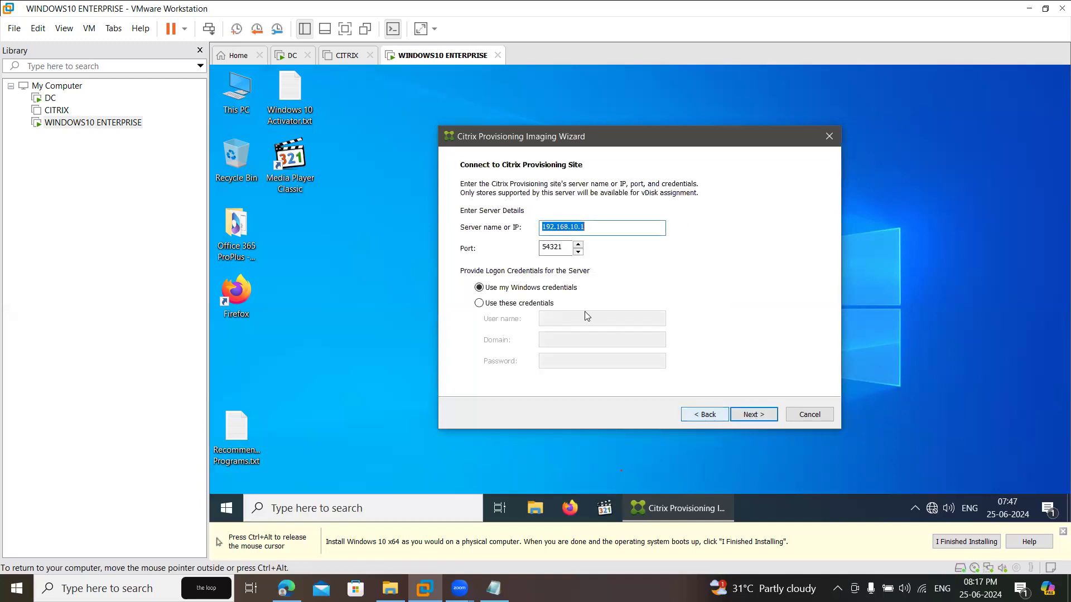
click(755, 417)
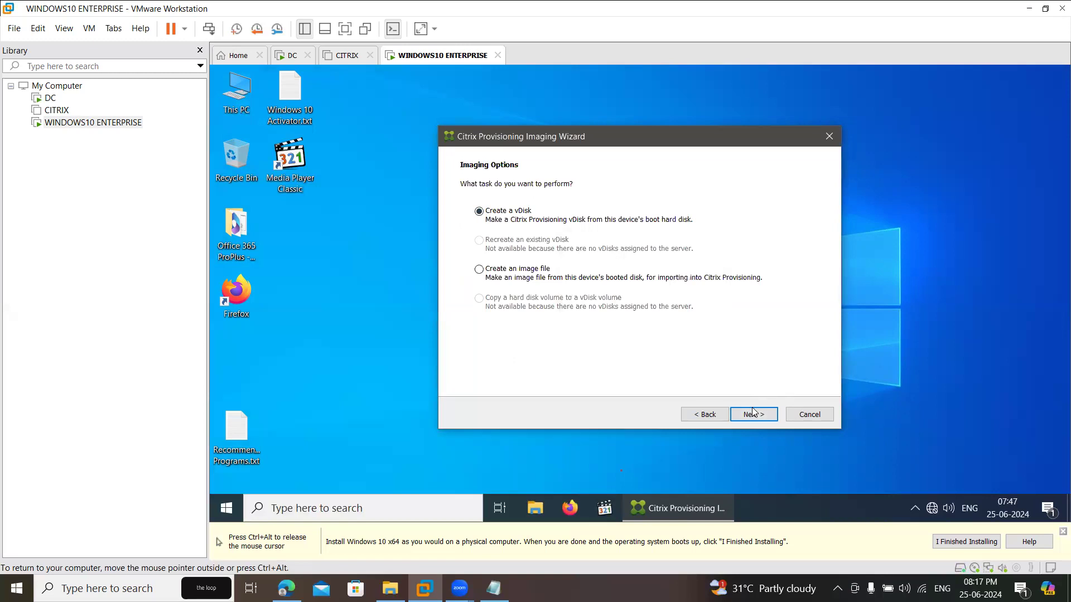
- Create a vDisk with target device masterimage10 and vDisk name PVSVDISK
click(753, 415)
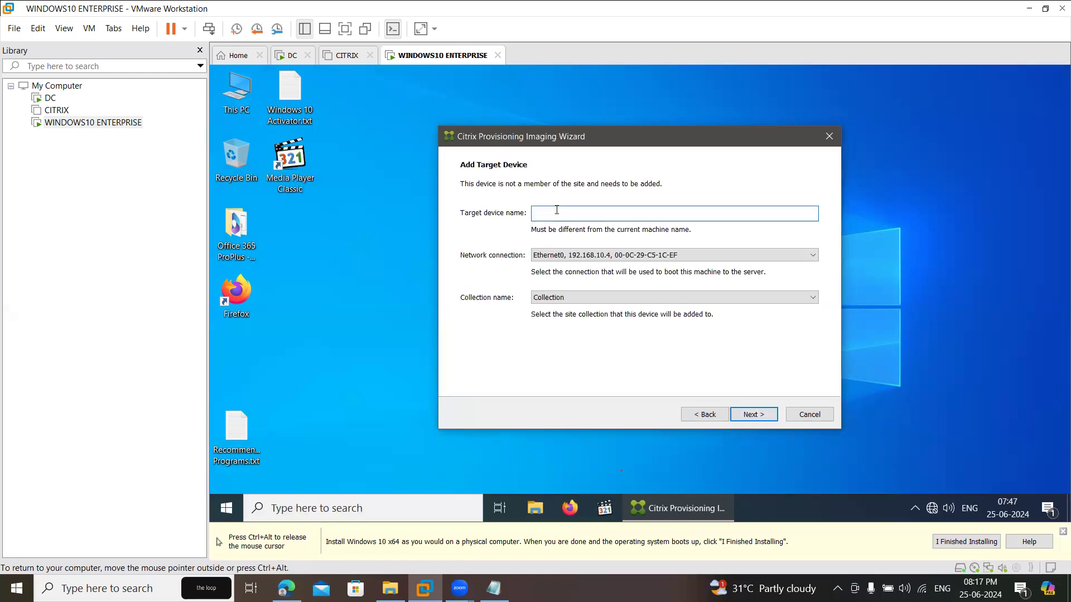
text(masterimage10)
click(756, 417)
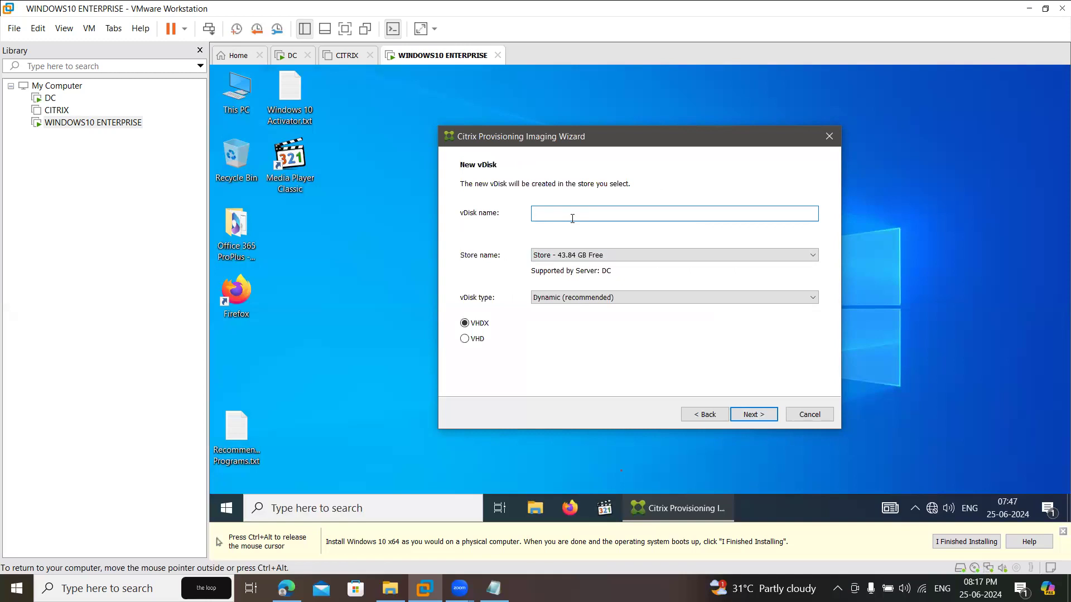
text(PVSVDISK)
click(753, 415)
- Image the entire boot disk without optimization, create the vDisk, and agree to reboot
click(753, 416)
click(753, 416)
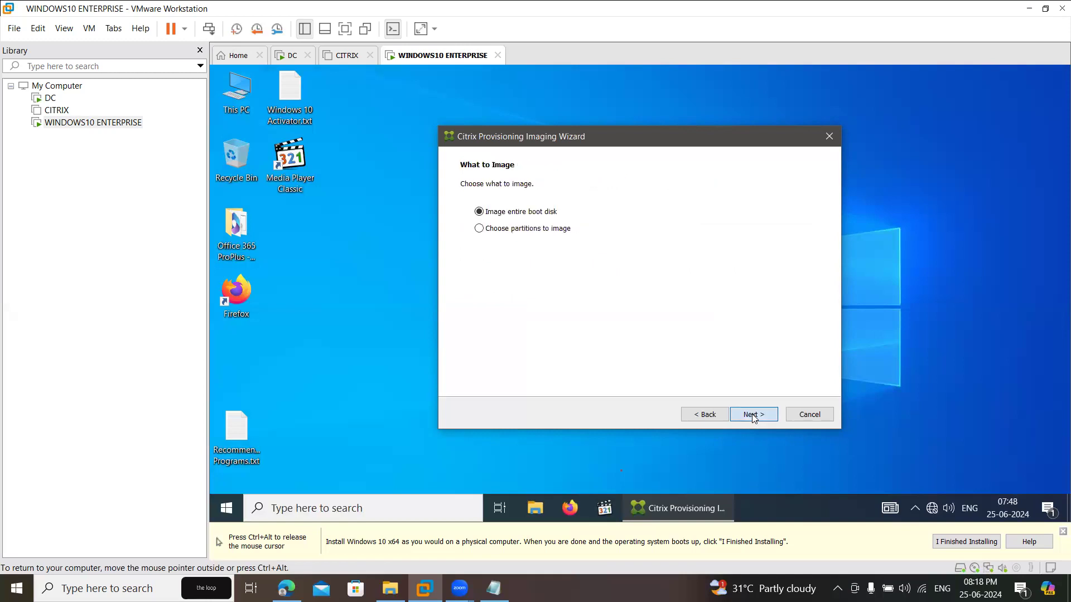
click(688, 319)
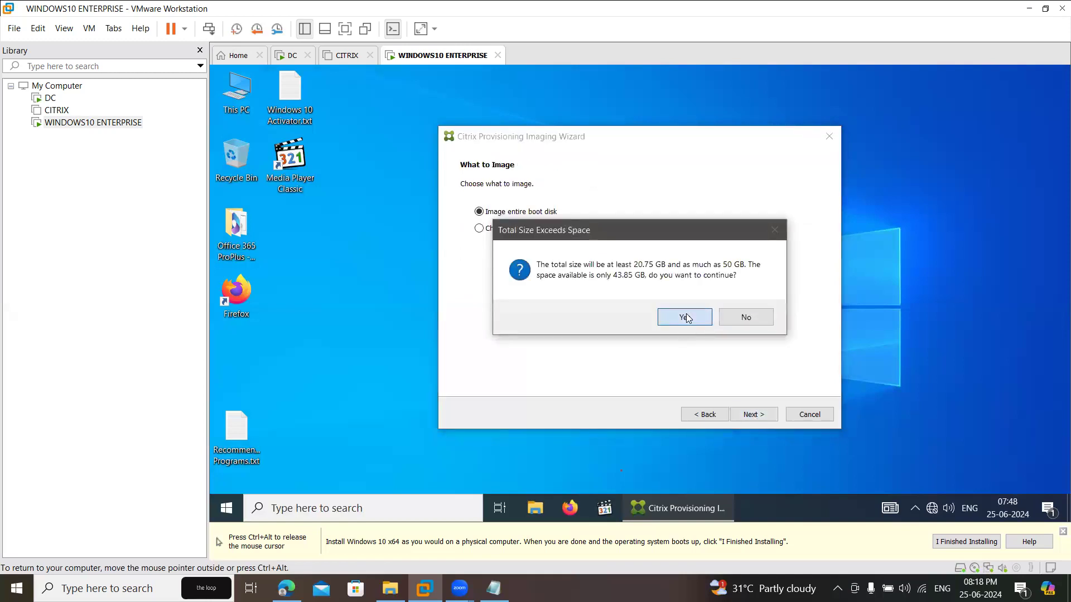
click(753, 416)
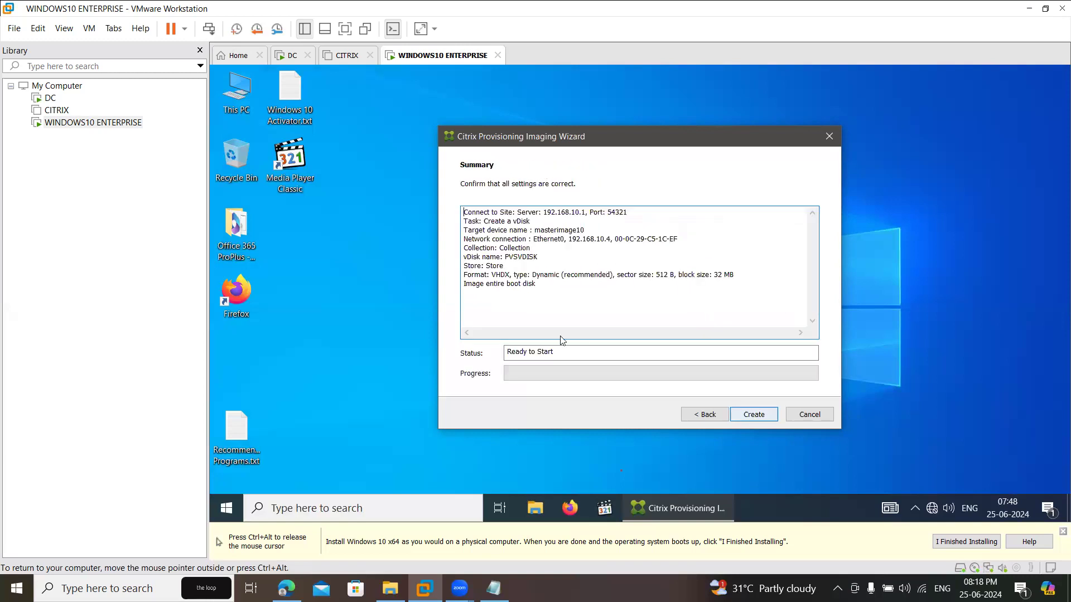
click(755, 415)
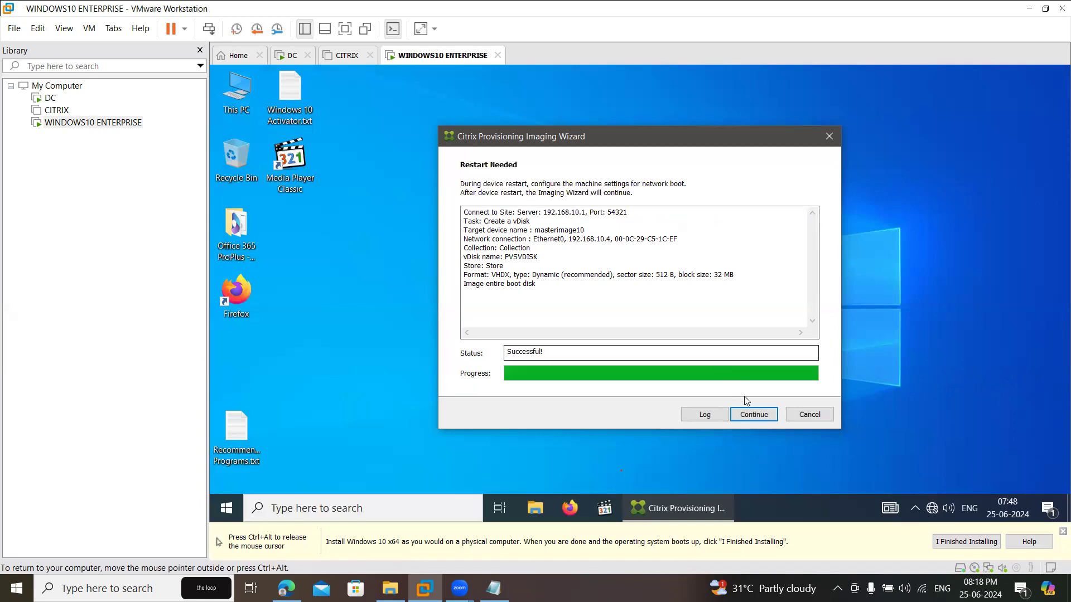
click(753, 415)
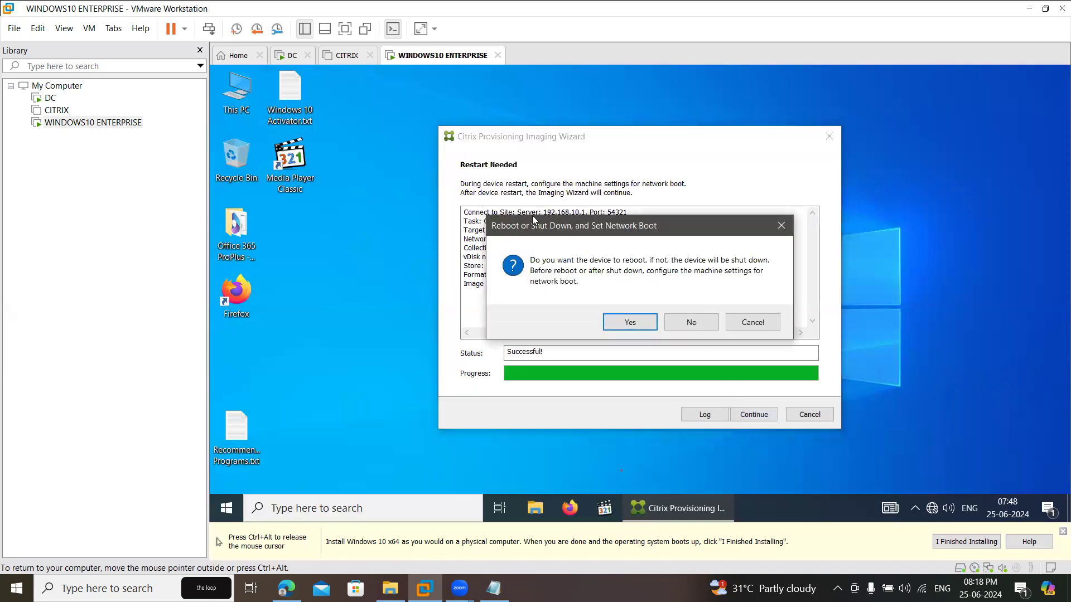
click(627, 323)
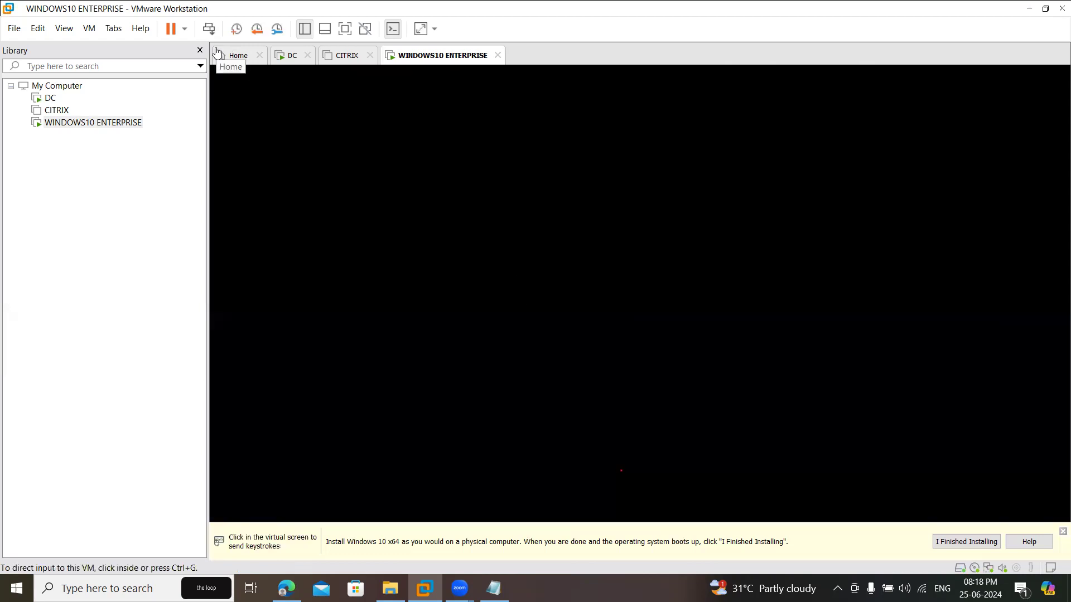
click(91, 30)
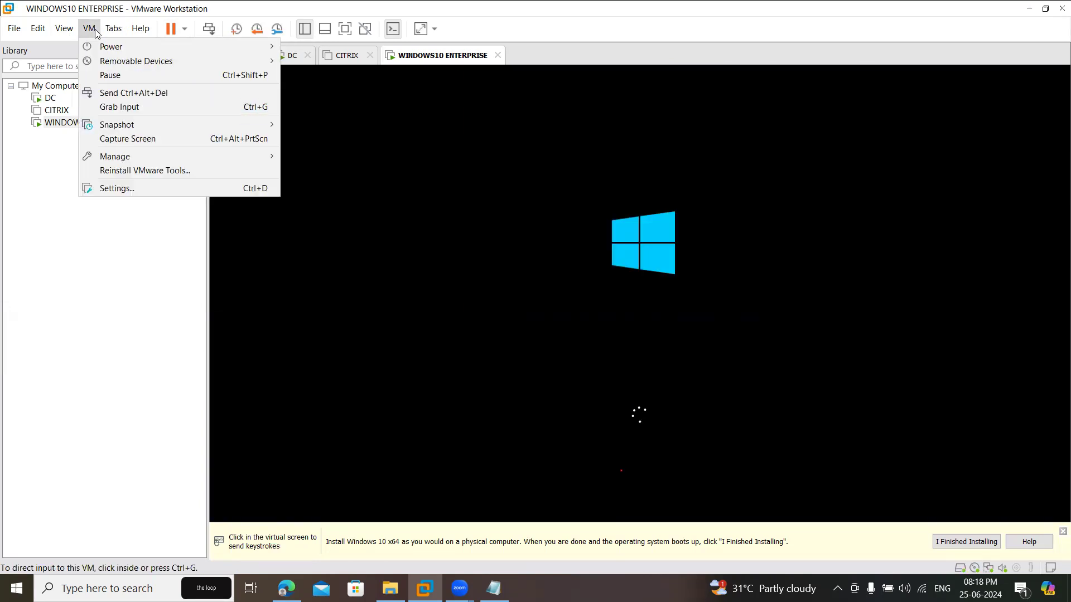
click(113, 189)
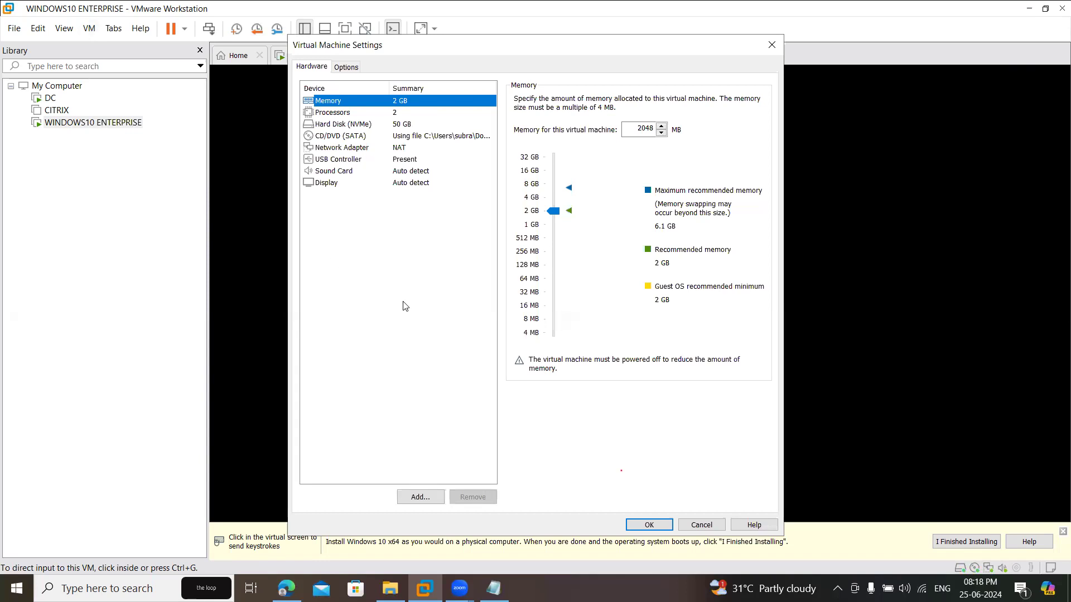
click(348, 69)
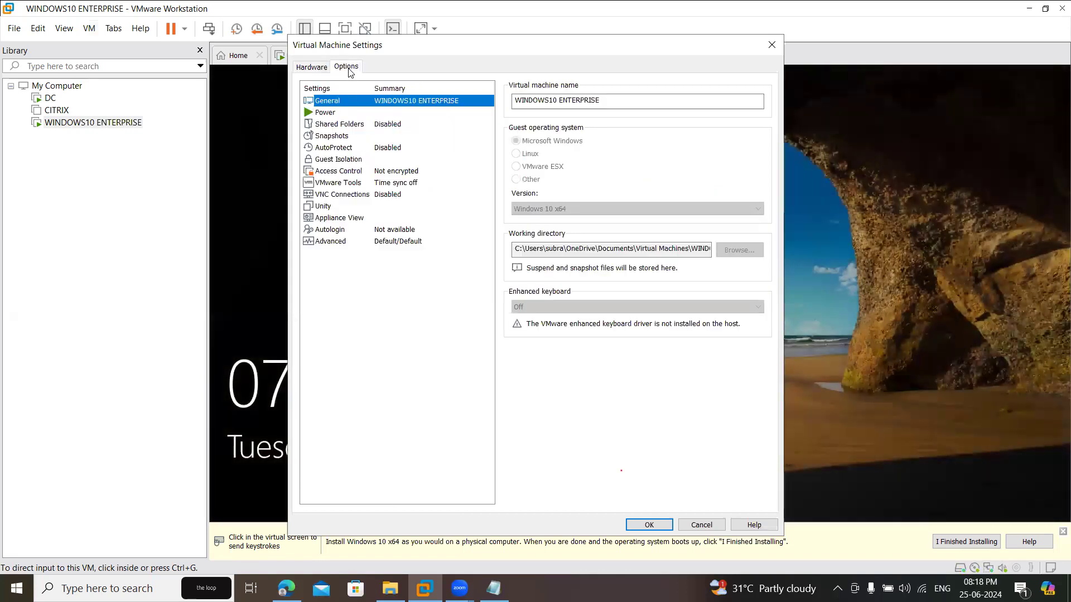
click(318, 68)
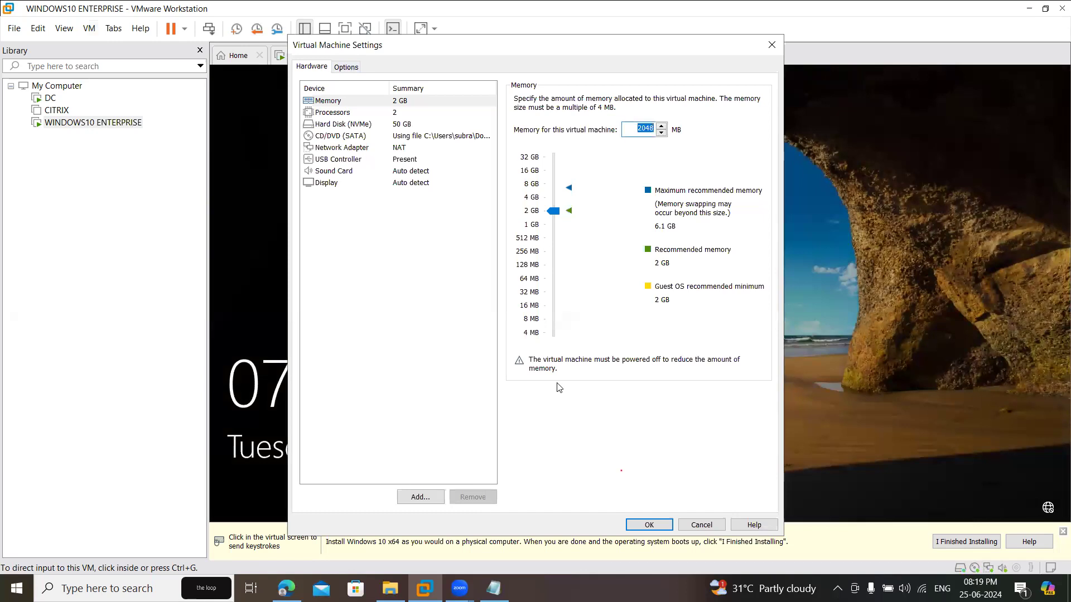
click(696, 525)
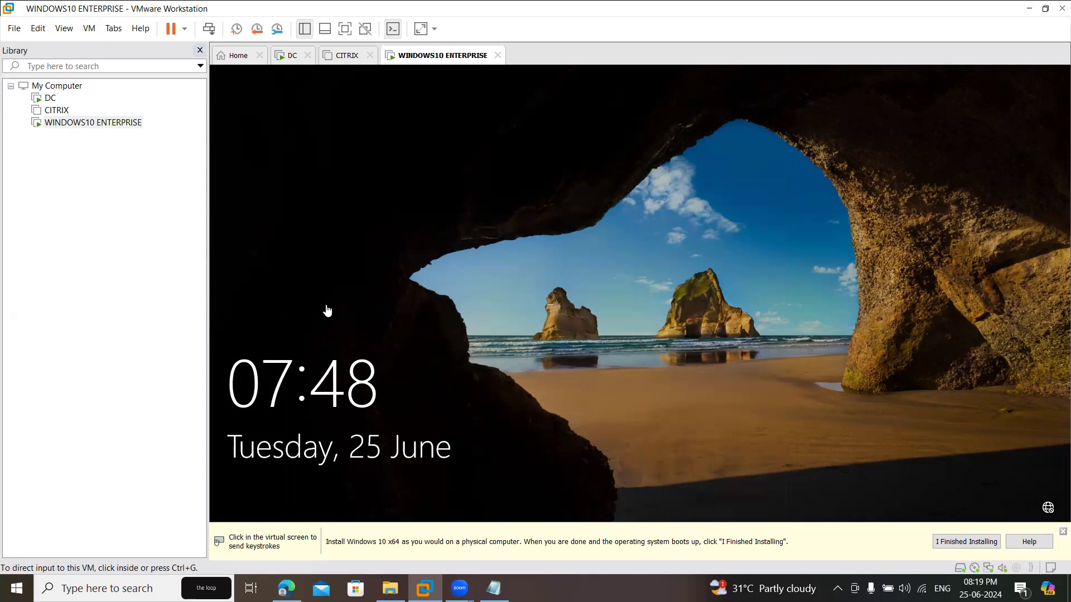
- Restart the Windows 10 VM twice from the sign-in screen's power menu
click(208, 29)
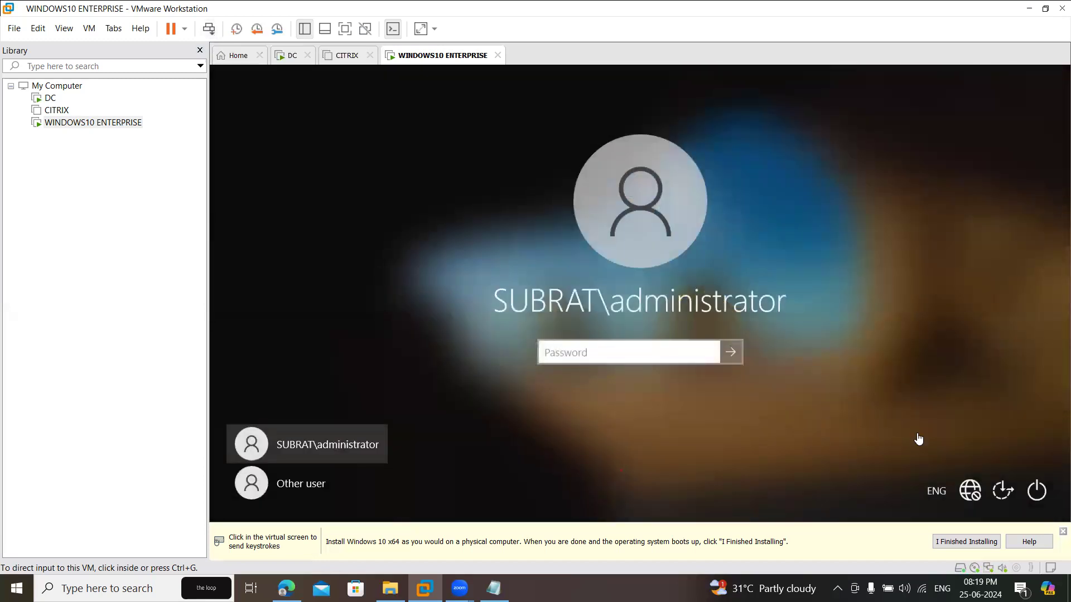
click(1051, 500)
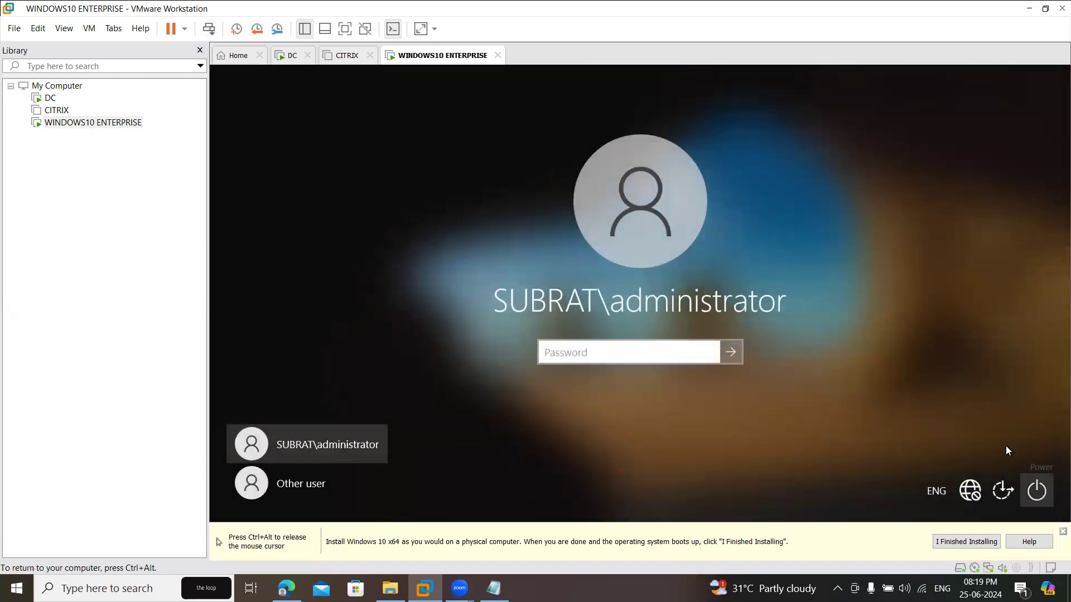
click(1035, 492)
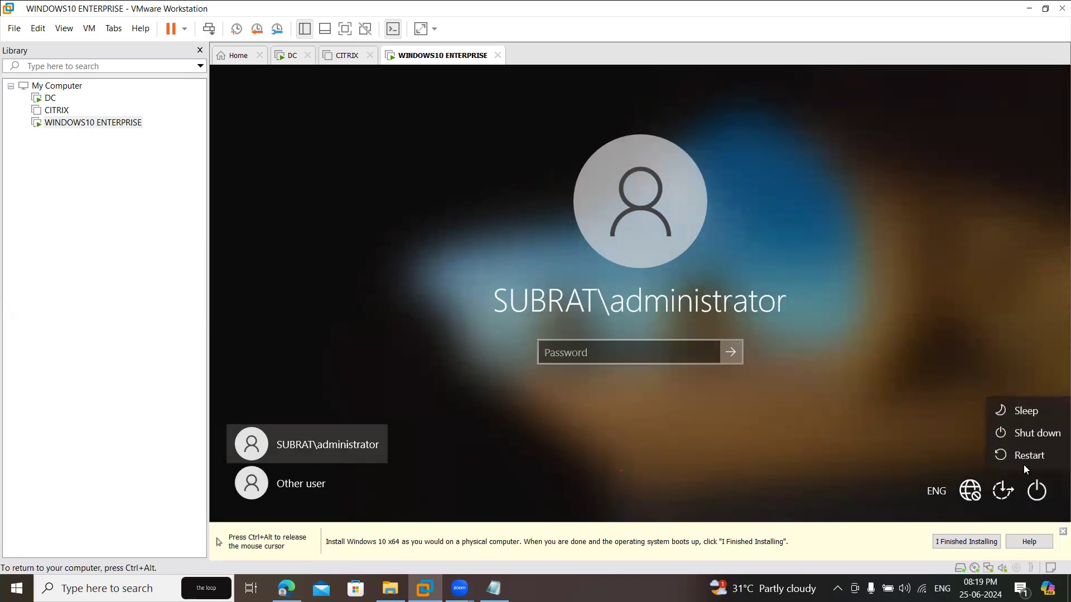
click(1023, 454)
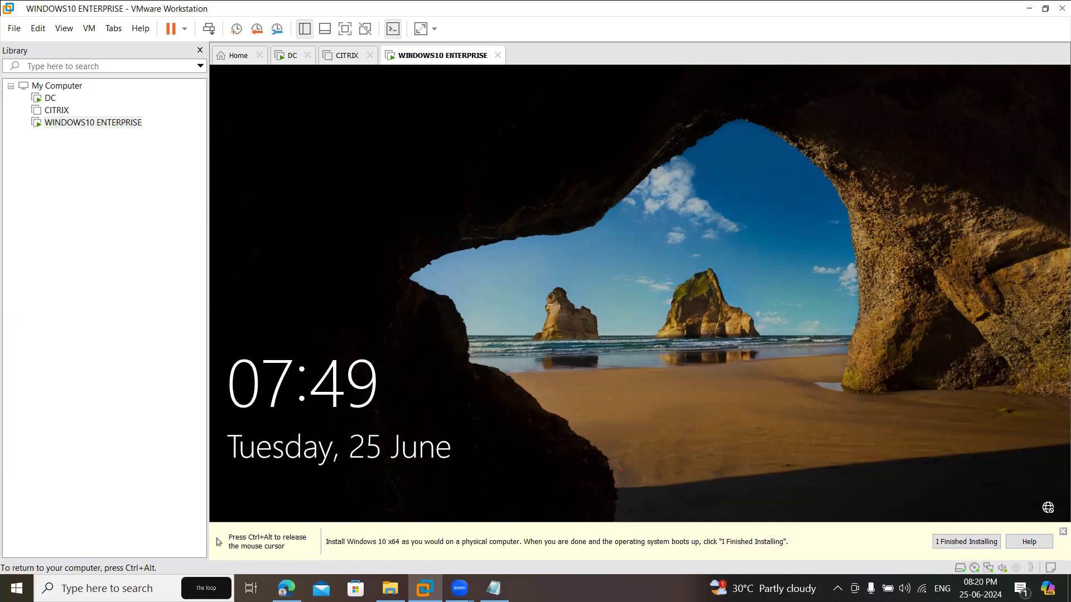
click(1008, 506)
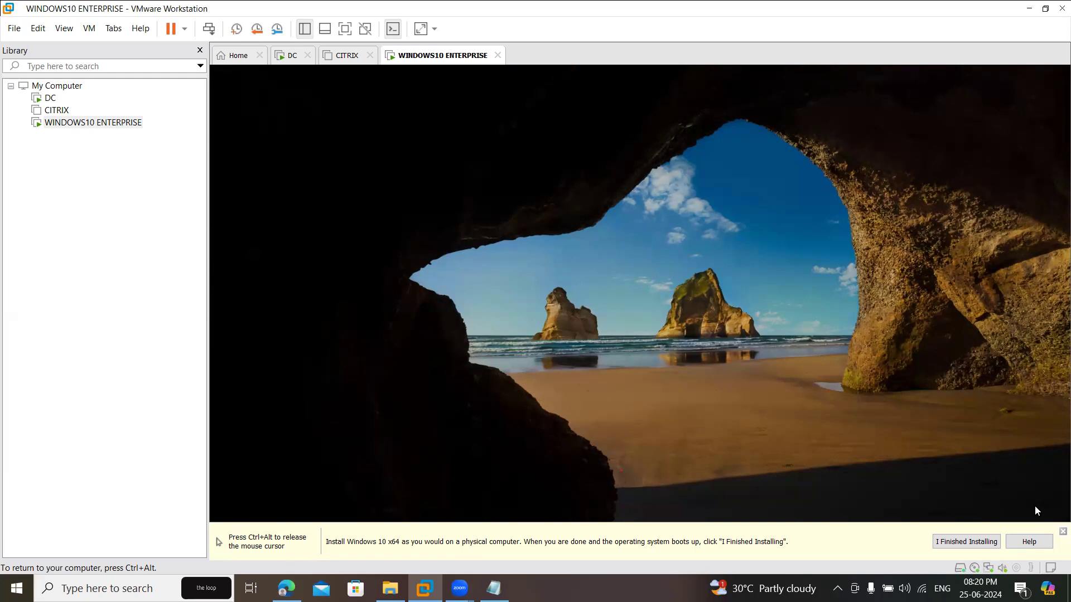
click(1027, 490)
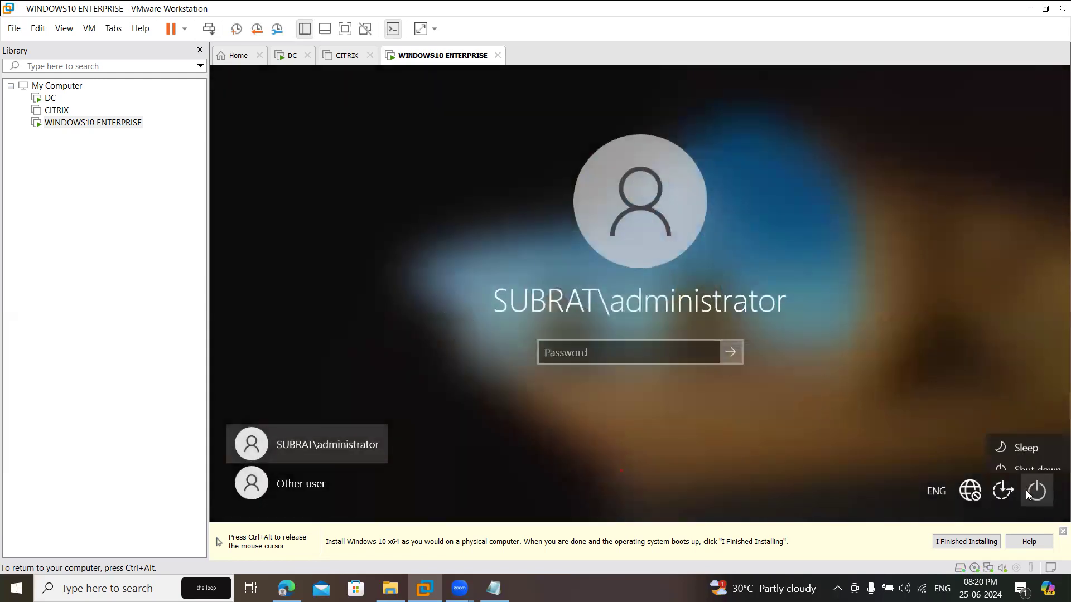
click(1019, 458)
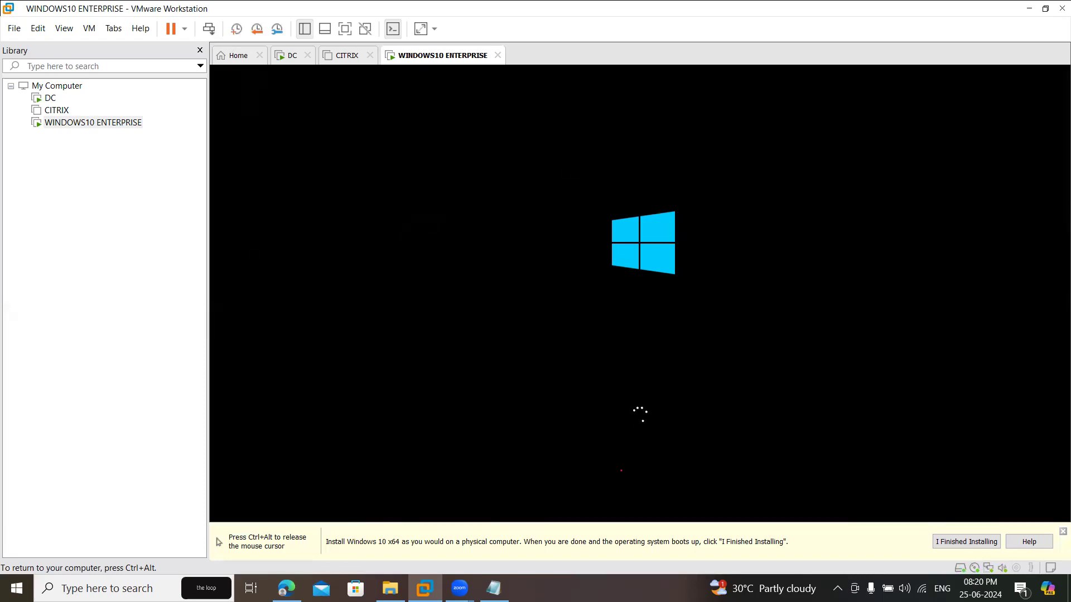
- Release input to the host and open the VM's Settings on Options > Advanced
key(ctrl+alt)
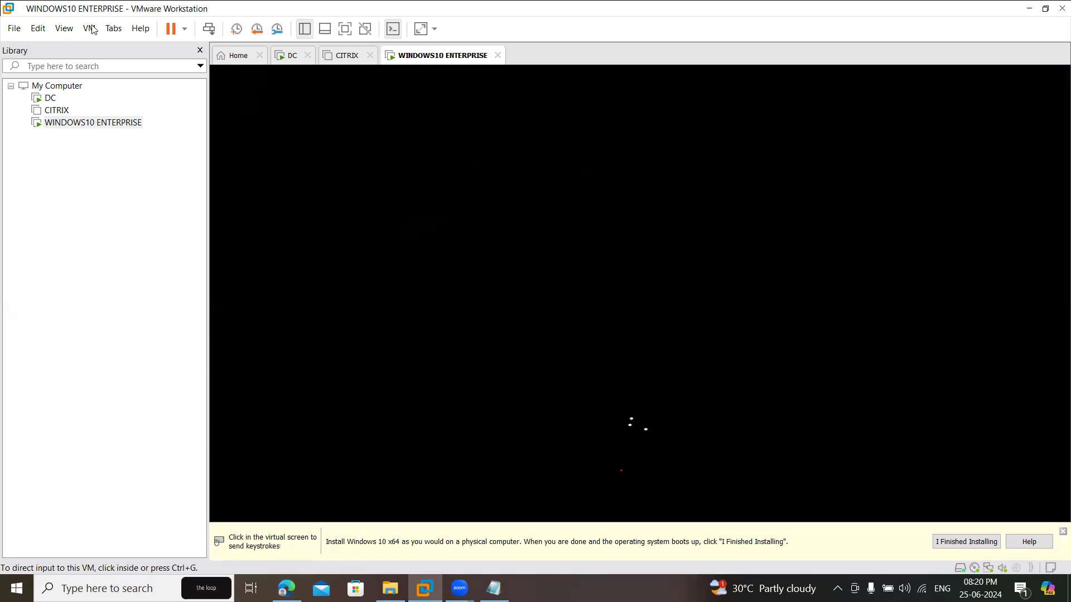
click(90, 29)
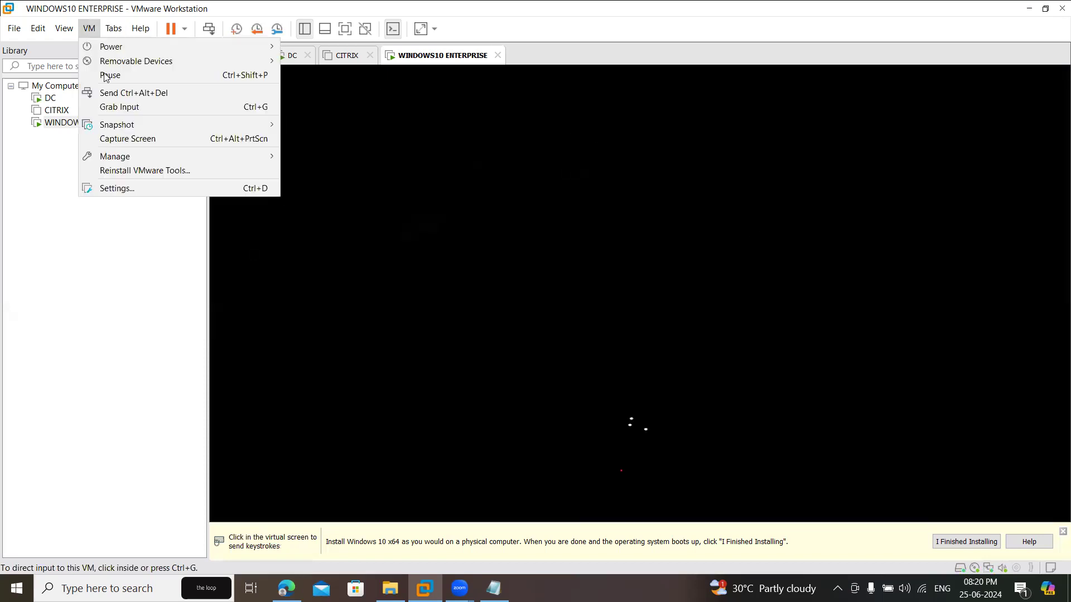
click(119, 189)
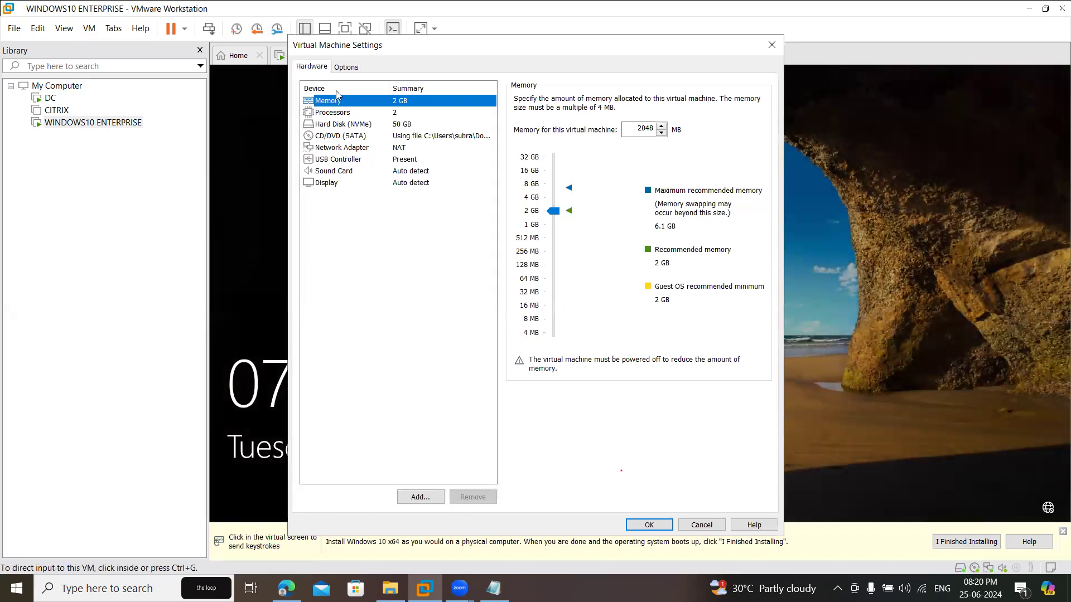
click(347, 69)
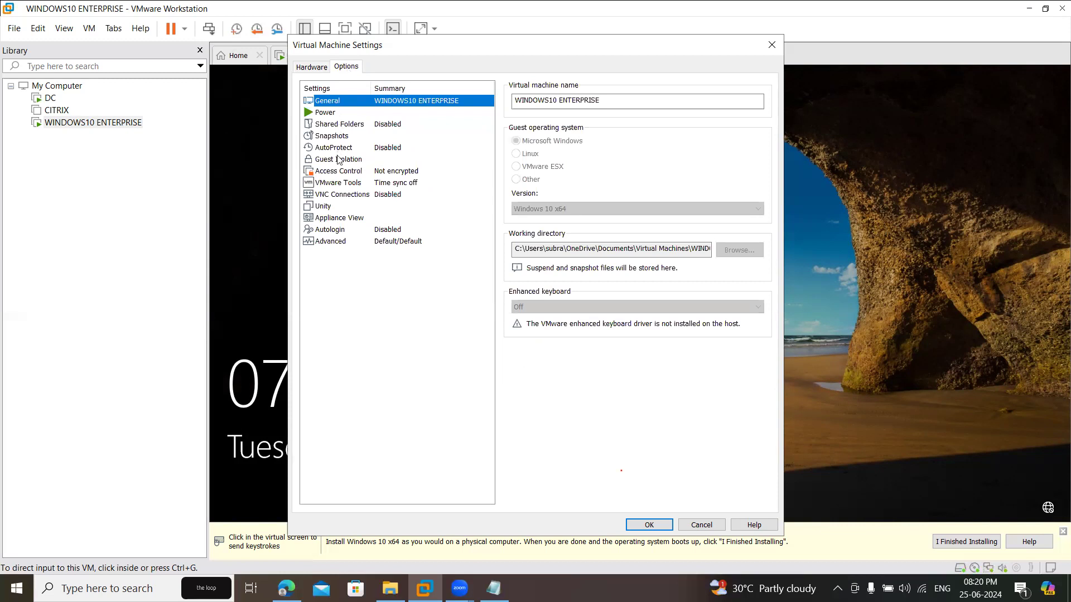
click(346, 245)
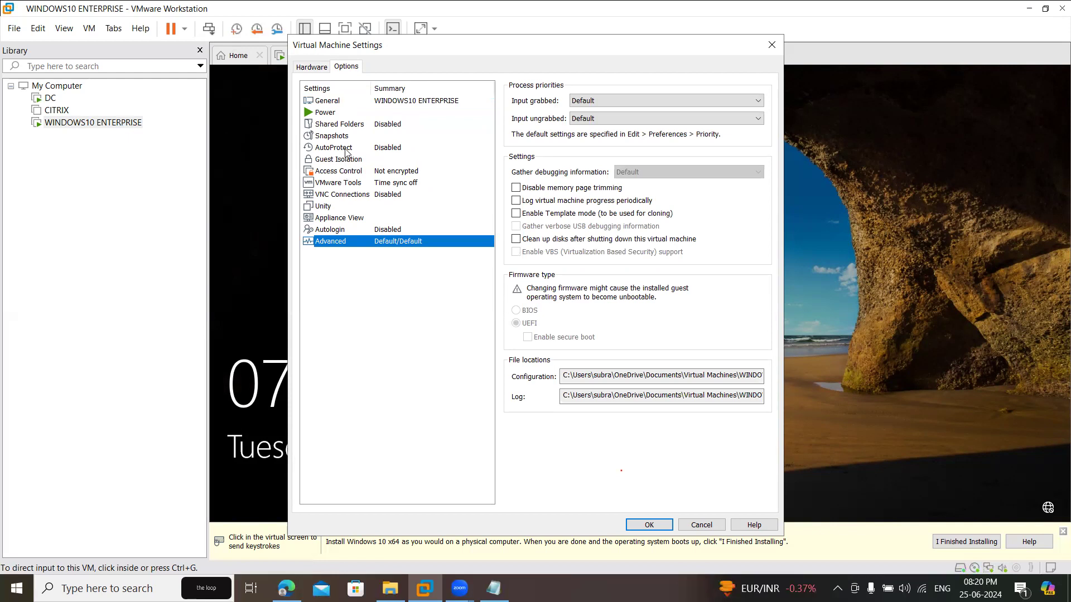
- Browse the VMware Tools, VNC, Appliance View, Autologin, General and Power options, ending on Advanced firmware type
click(354, 184)
click(357, 195)
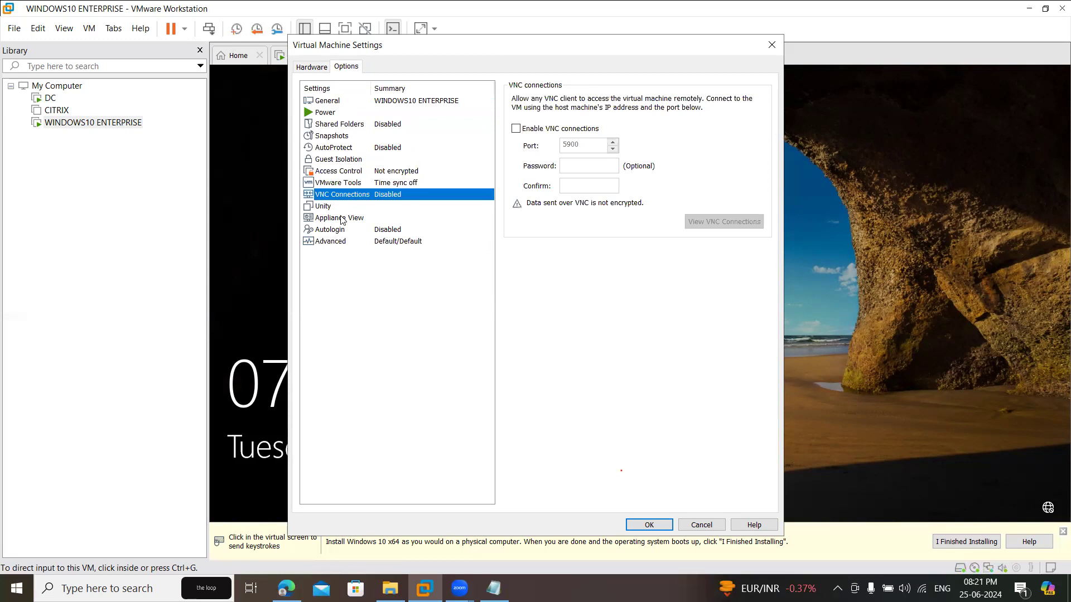
click(342, 218)
click(342, 229)
click(342, 241)
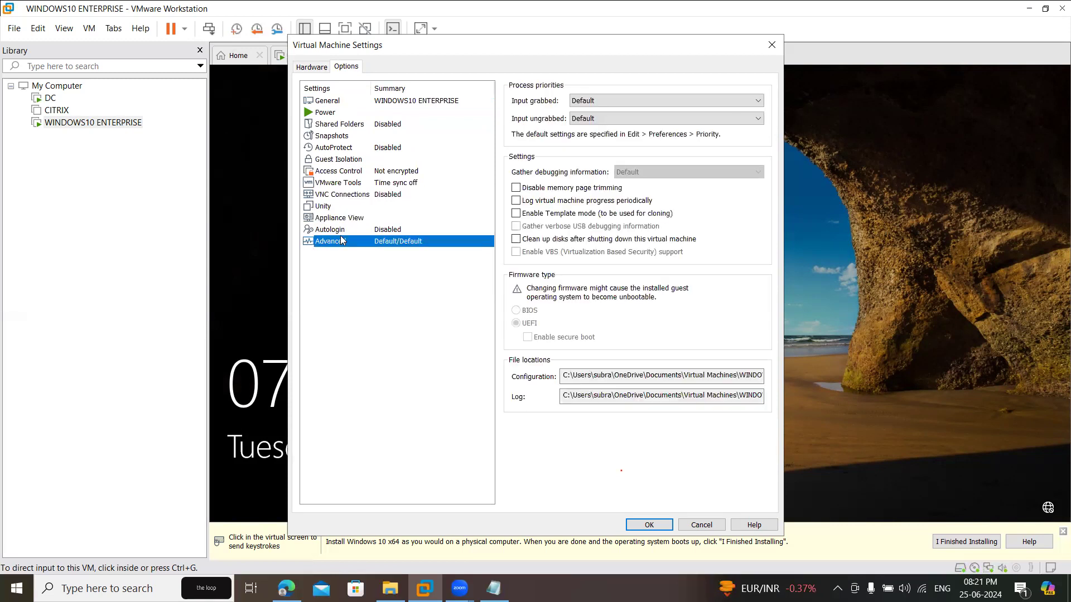
click(337, 104)
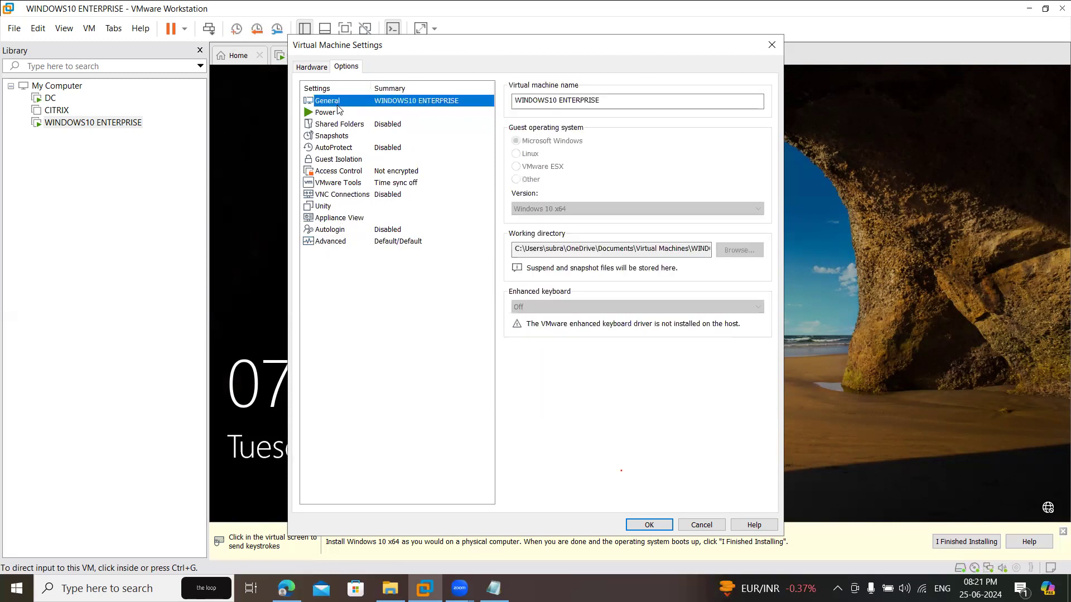
click(339, 113)
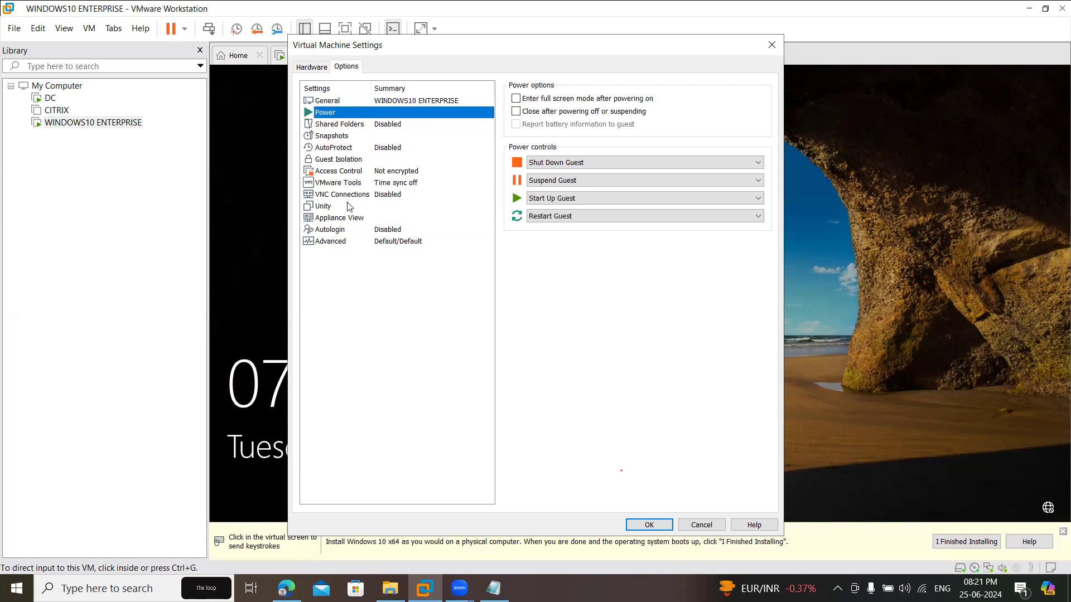
click(320, 71)
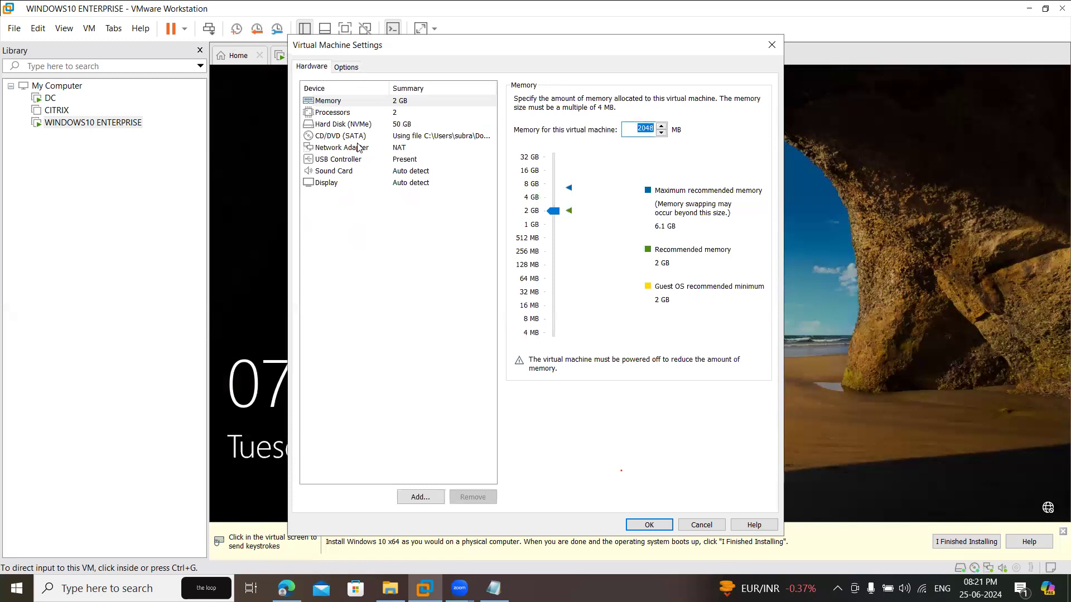
click(355, 68)
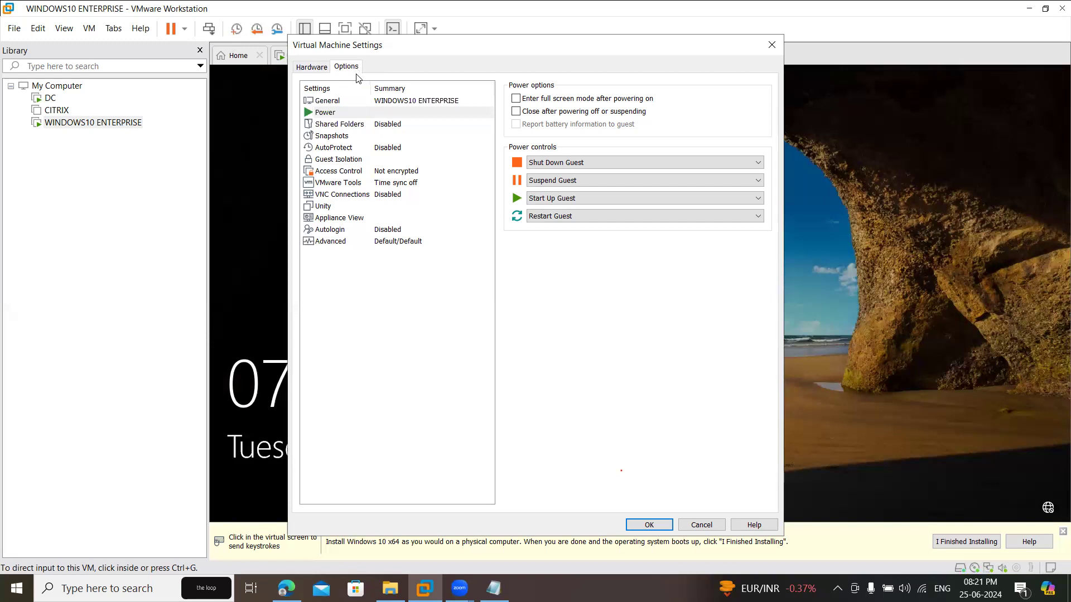
click(330, 247)
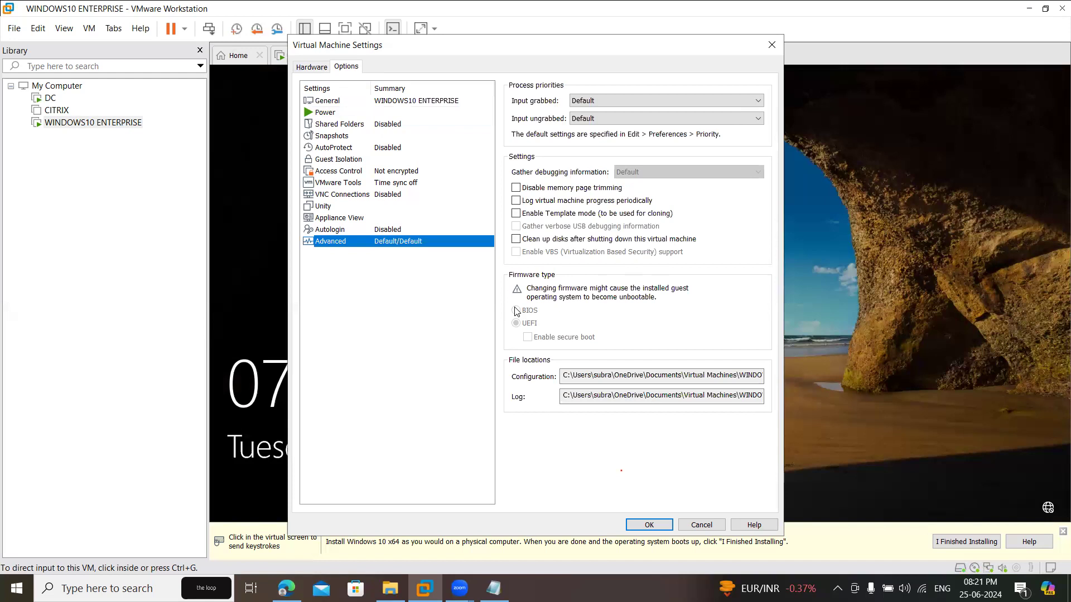
- Close the settings unsaved and shut down the Windows 10 guest from its sign-in screen
click(701, 525)
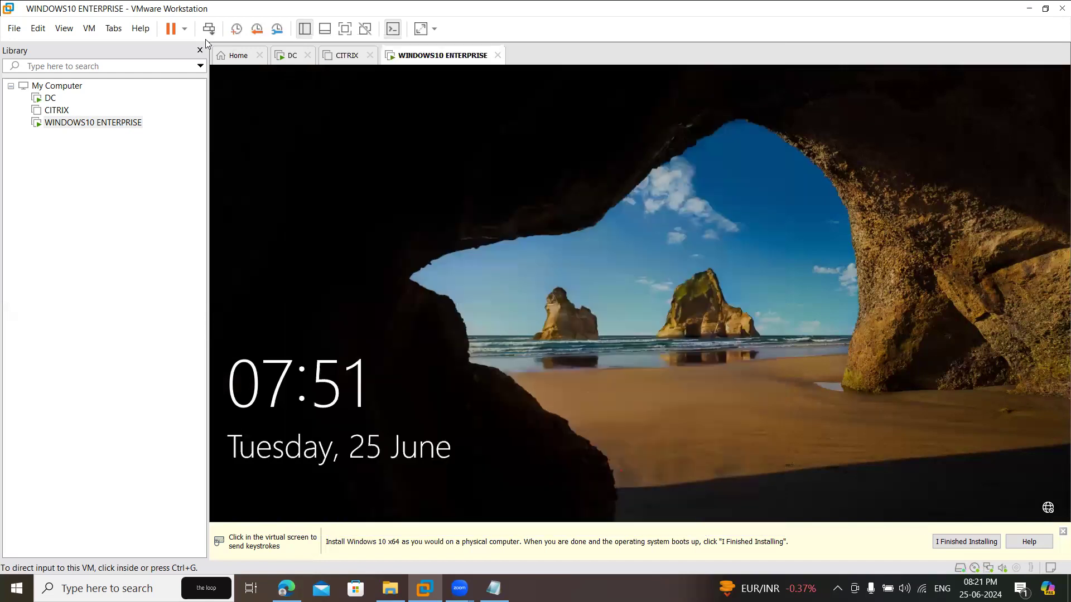
click(798, 425)
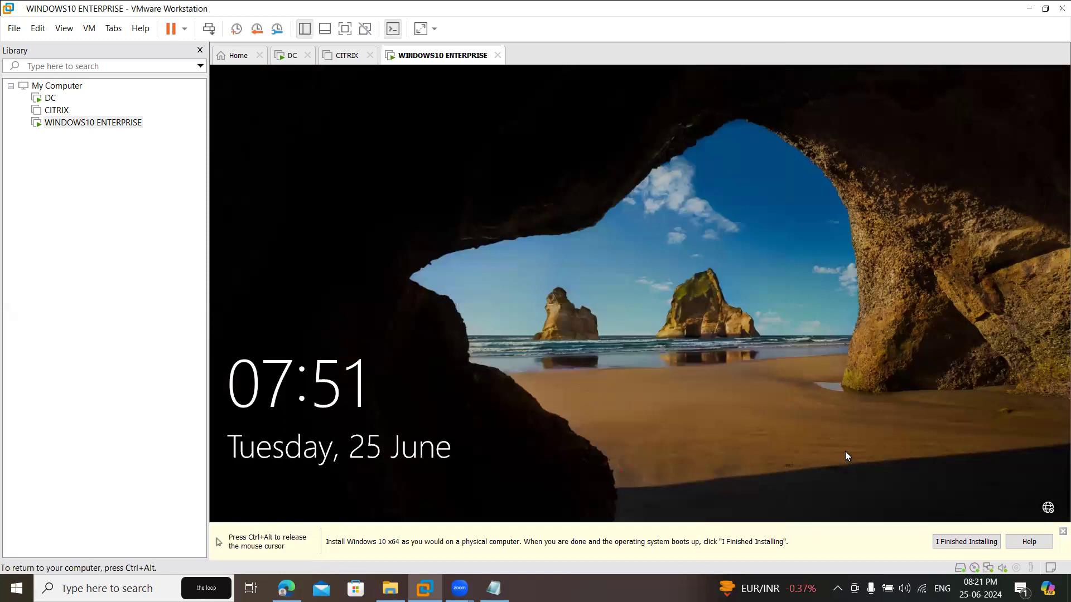
click(845, 456)
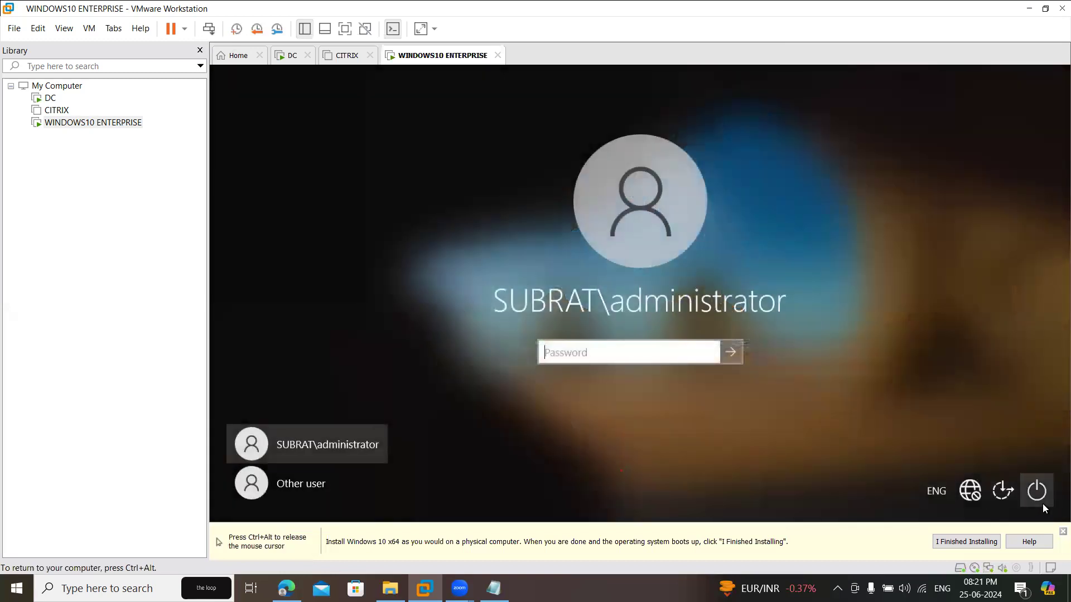
click(1038, 493)
click(1029, 439)
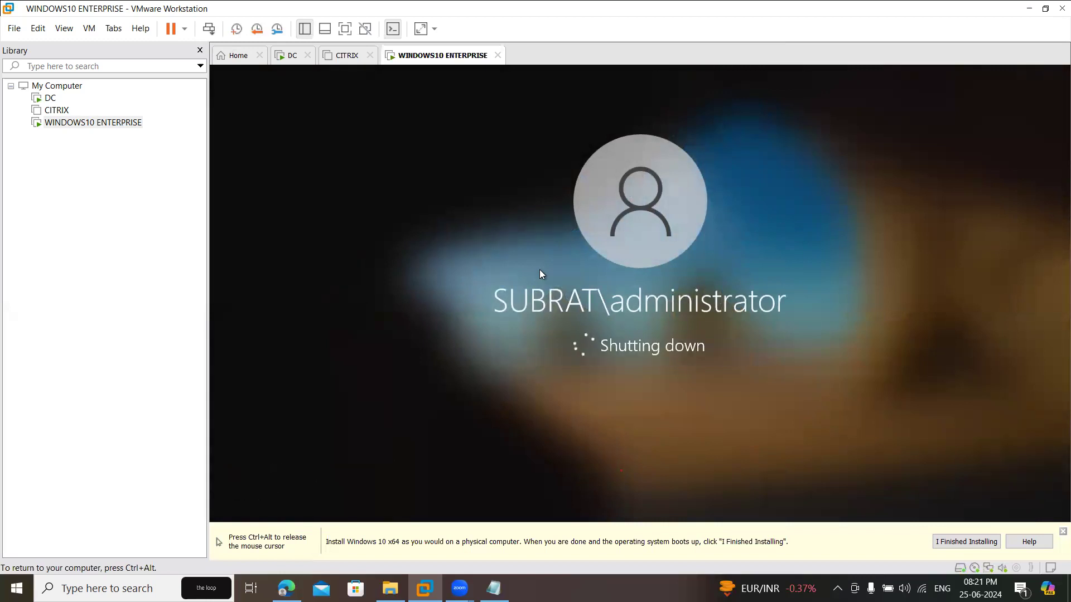
key(ctrl+alt)
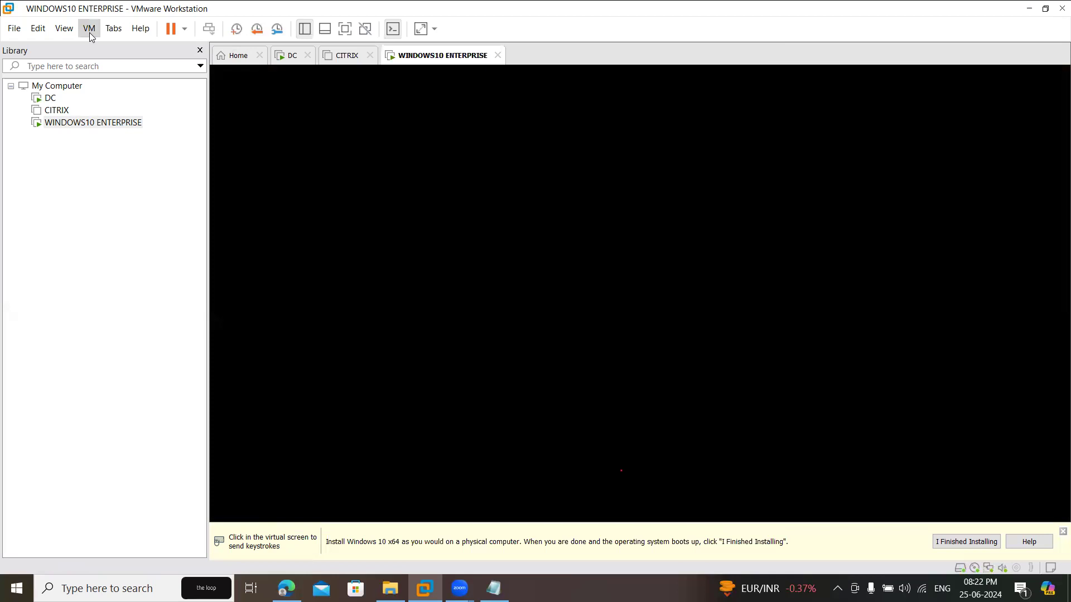
- Change the VM's firmware type from UEFI to BIOS in Options > Advanced and save
click(90, 28)
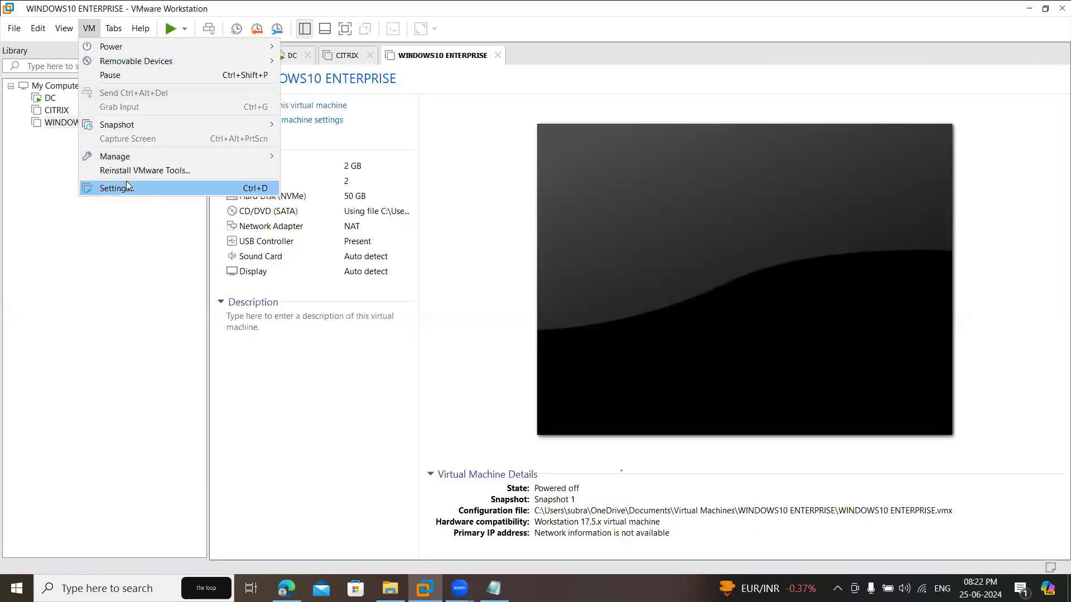
click(126, 187)
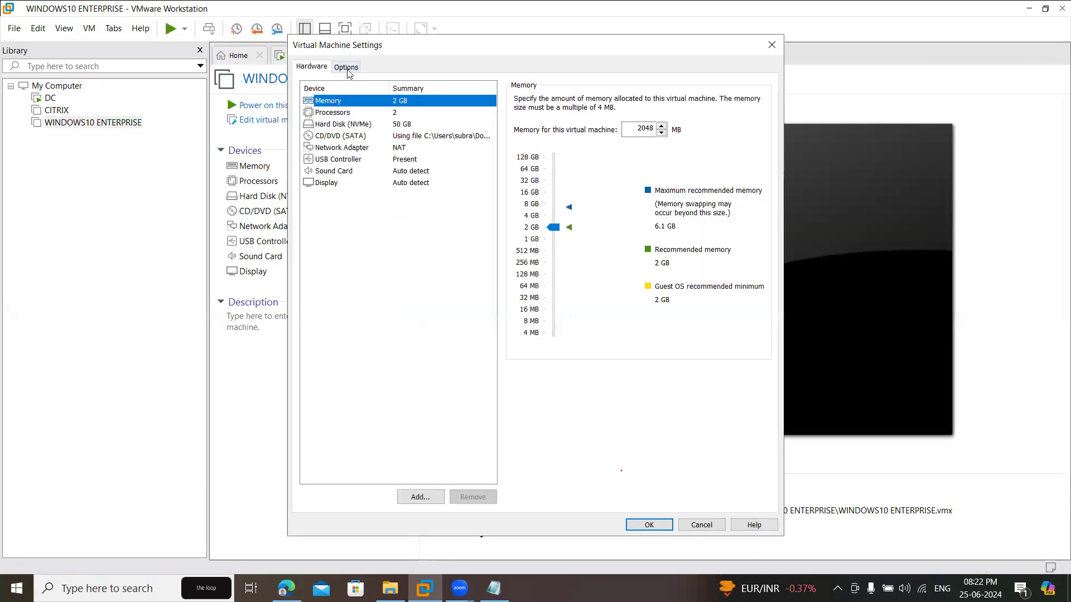
click(347, 67)
click(329, 242)
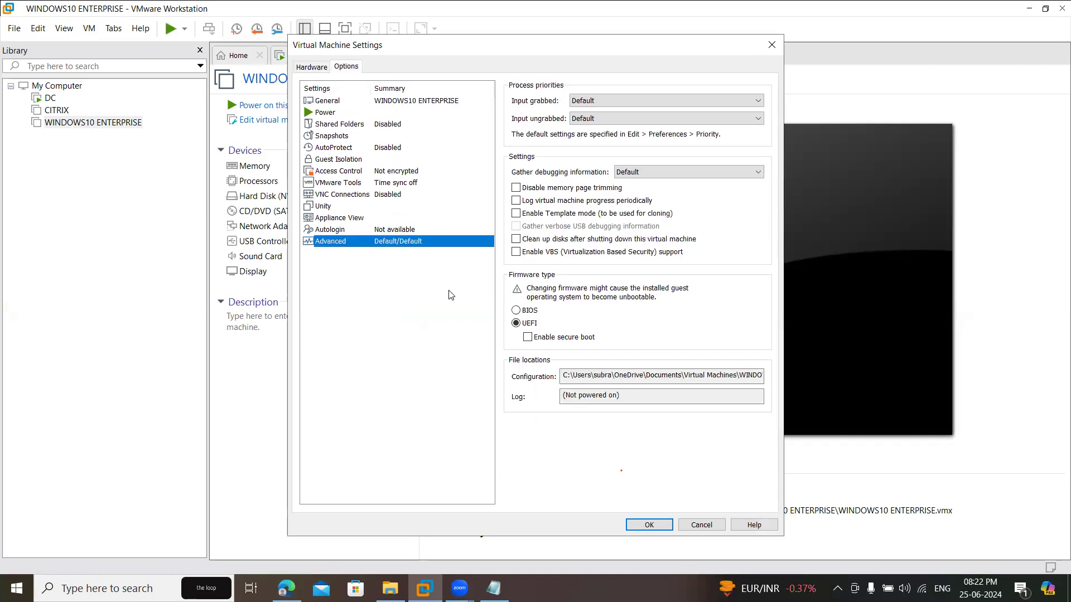
click(517, 311)
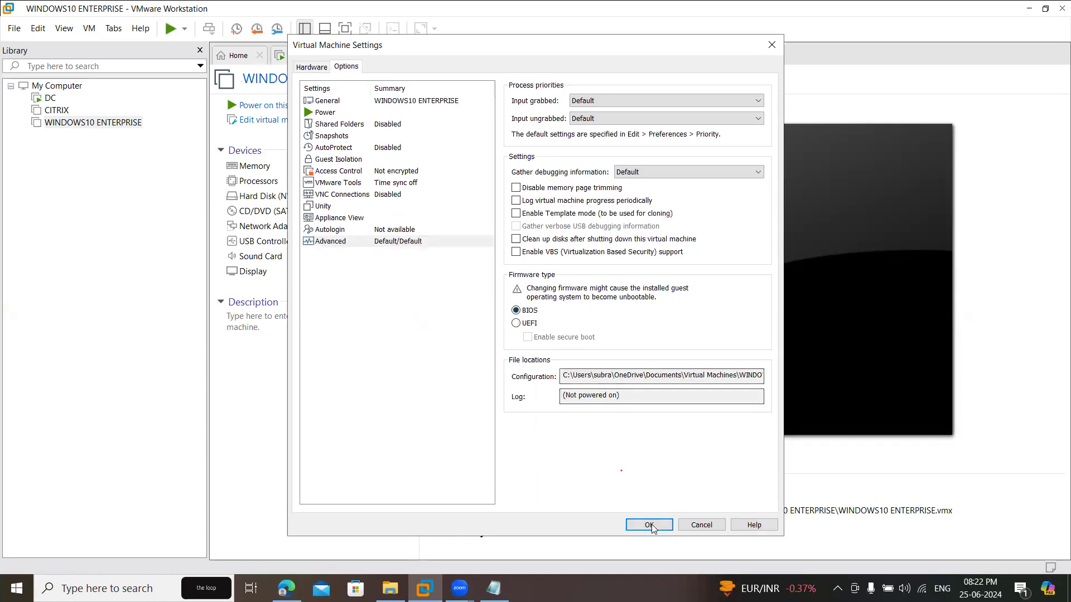
click(650, 525)
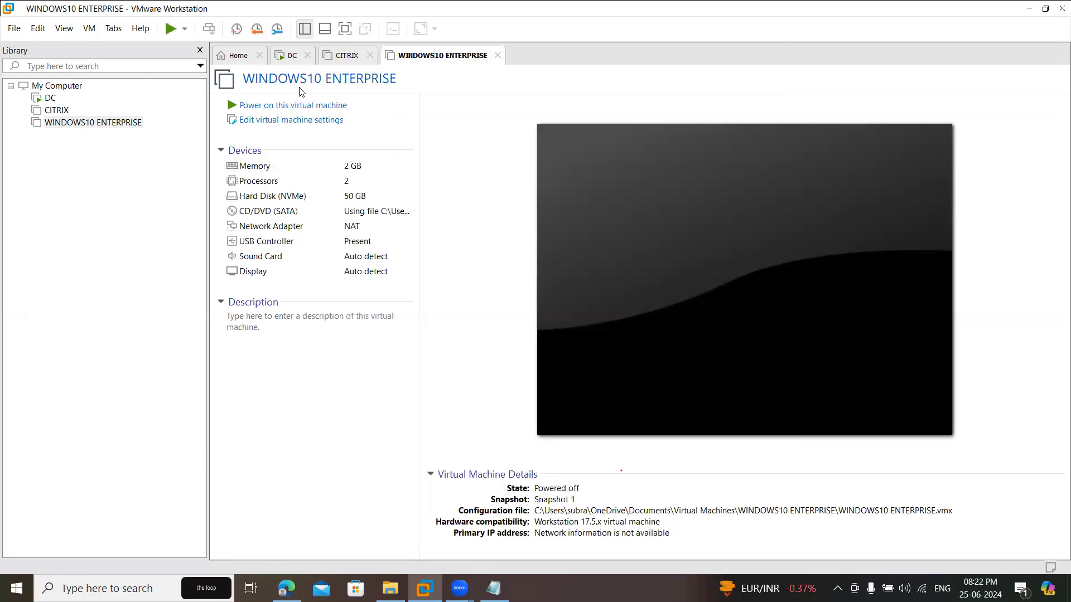
- Power on the Windows 10 VM, postpone the VMware Tools update, then switch to the DC VM
click(172, 29)
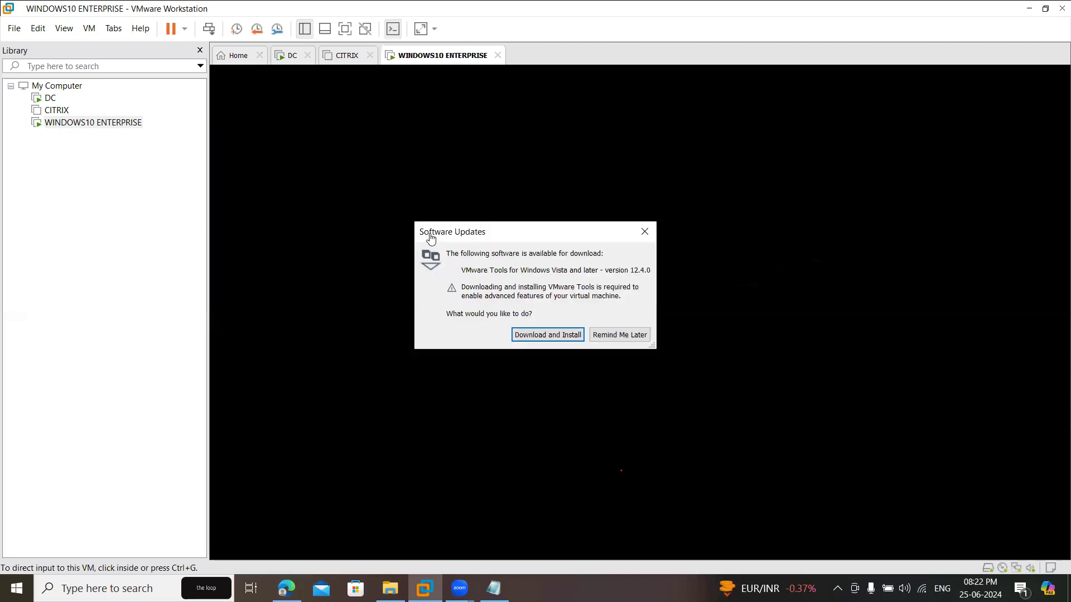
click(622, 336)
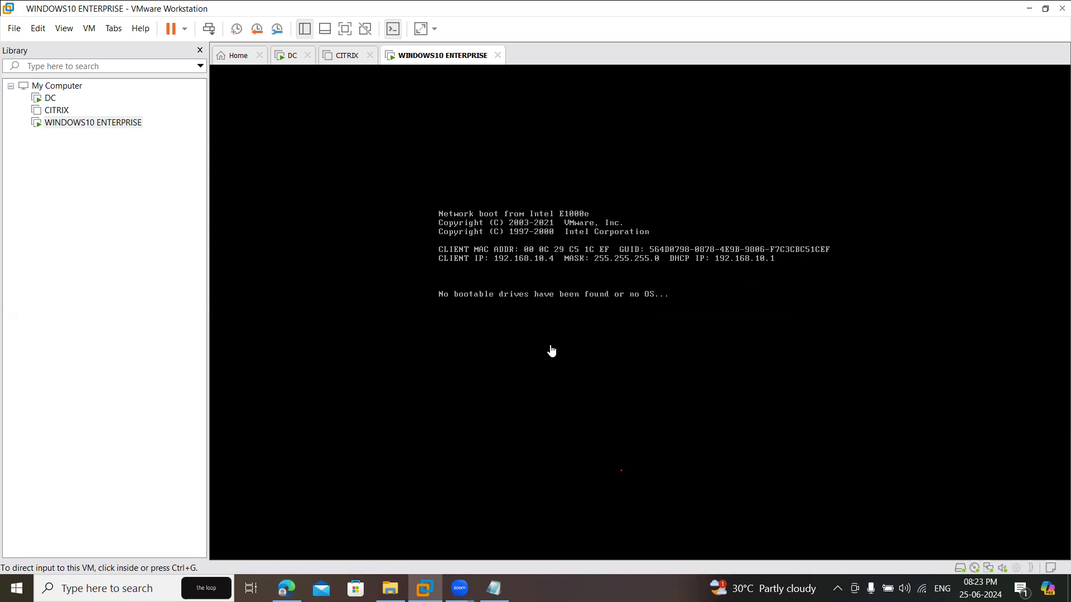
click(290, 55)
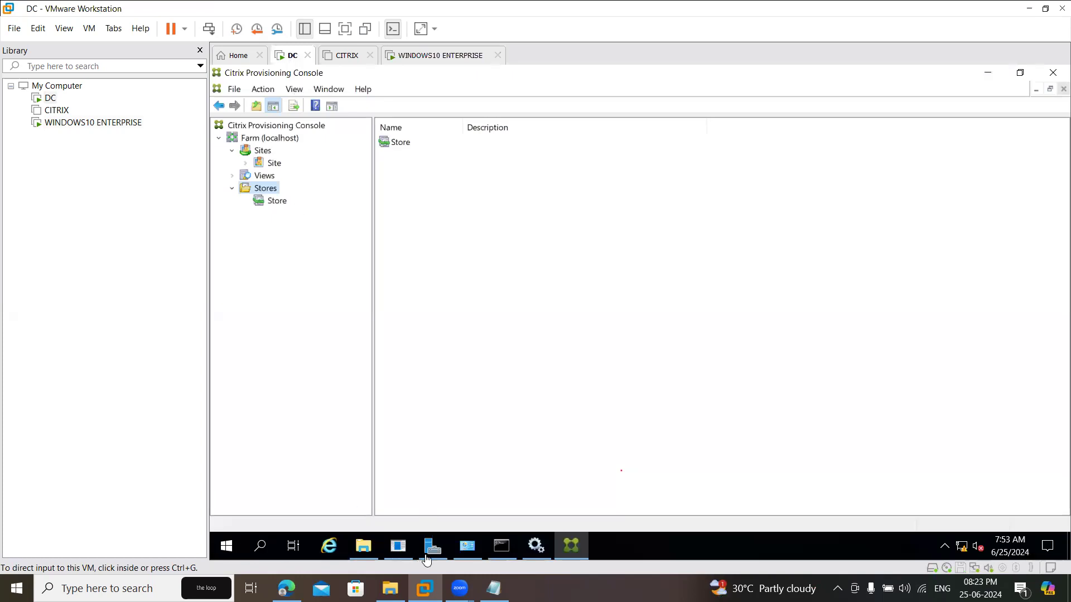
- View the DHCP role in Server Manager and launch the DHCP console via search
mouse_move(427, 559)
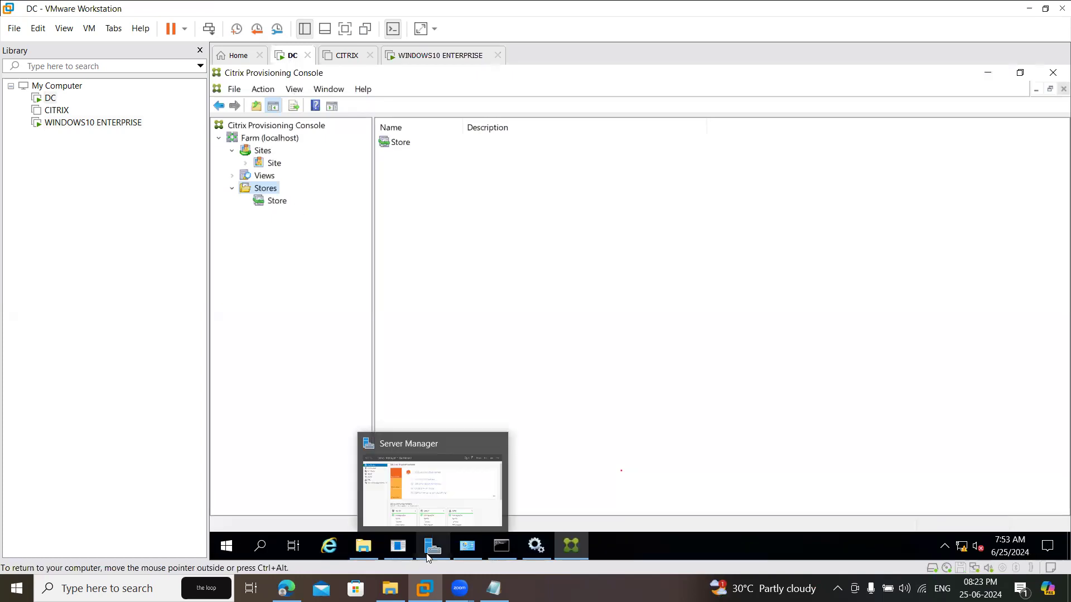
click(445, 469)
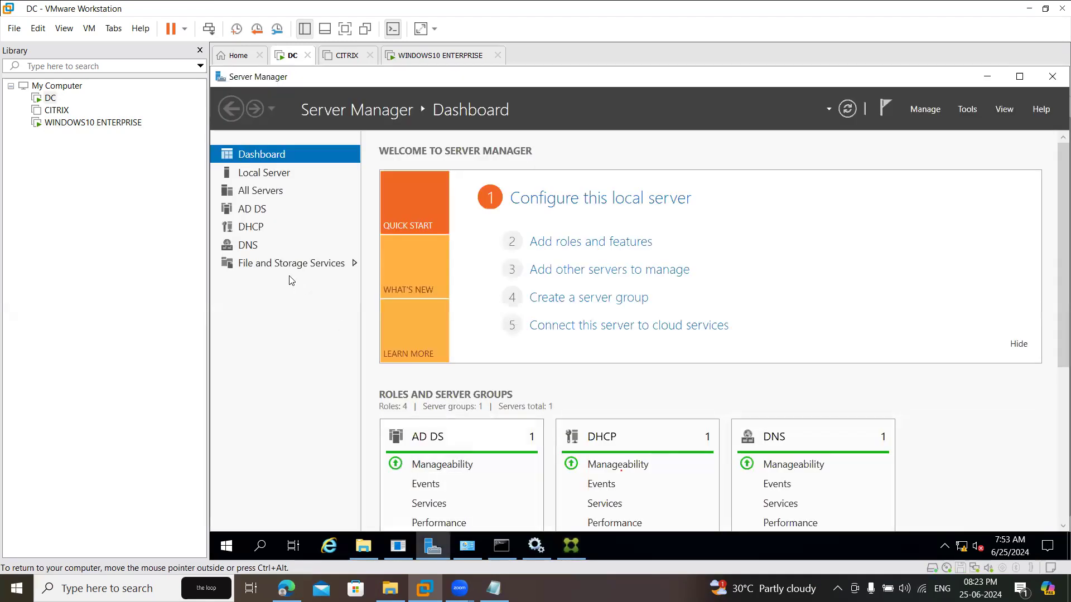
click(252, 231)
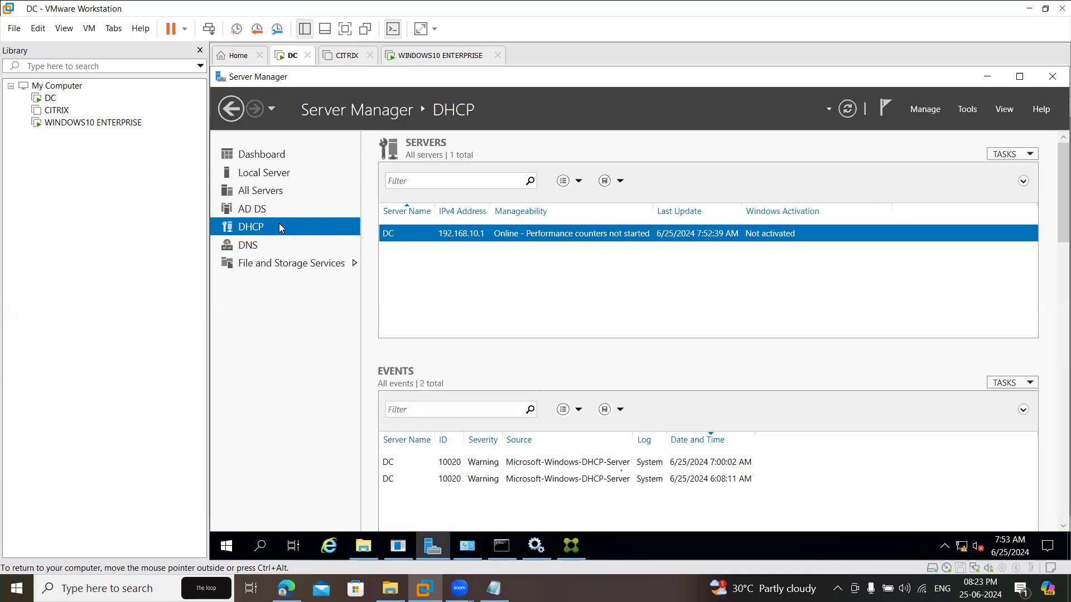
right_click(404, 238)
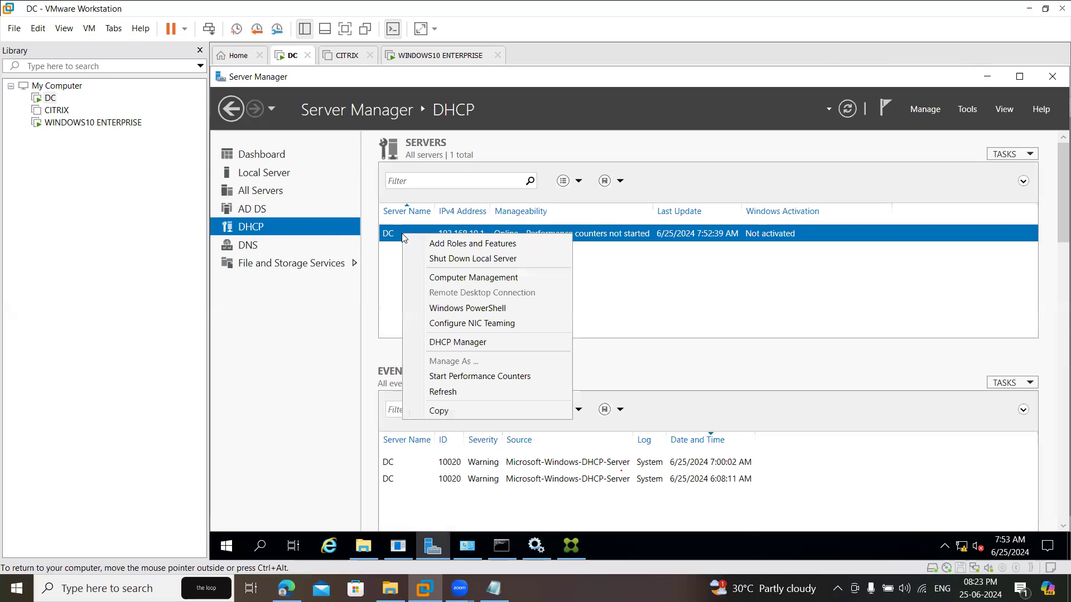
click(273, 227)
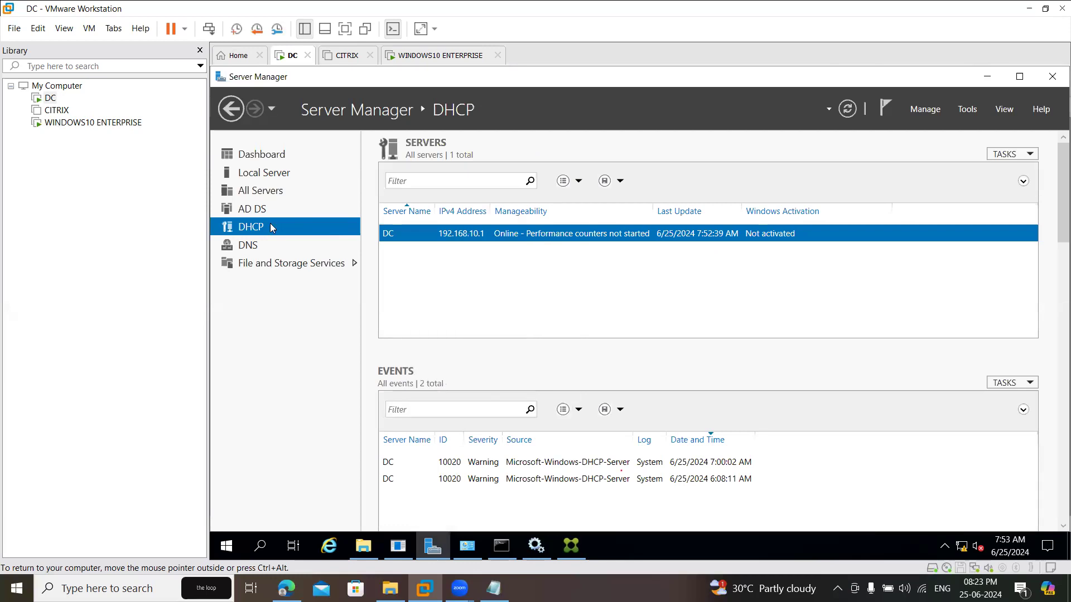
click(259, 545)
text(dhc)
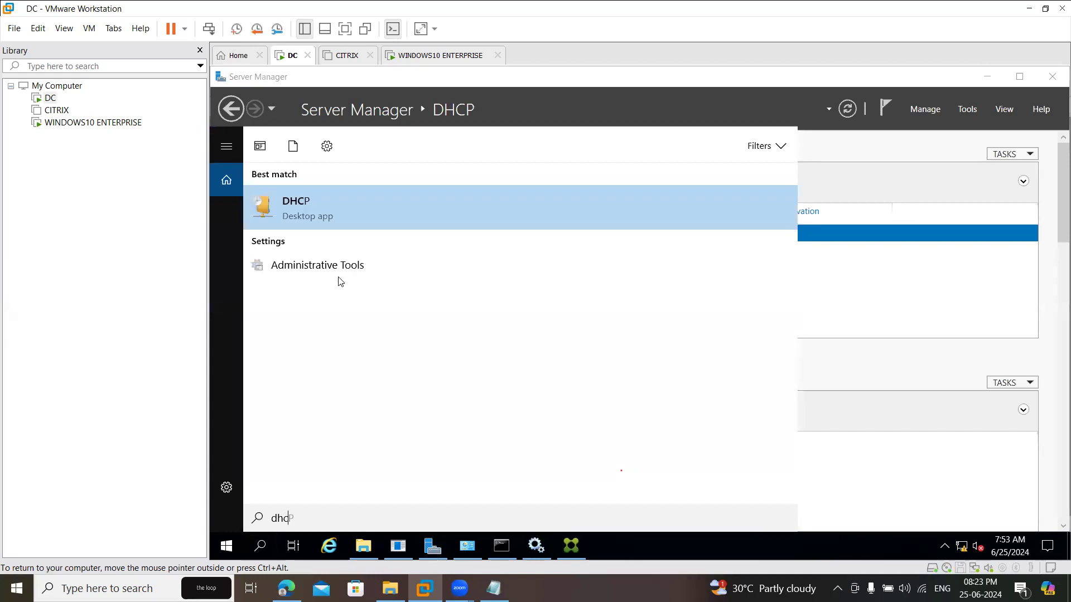
click(358, 202)
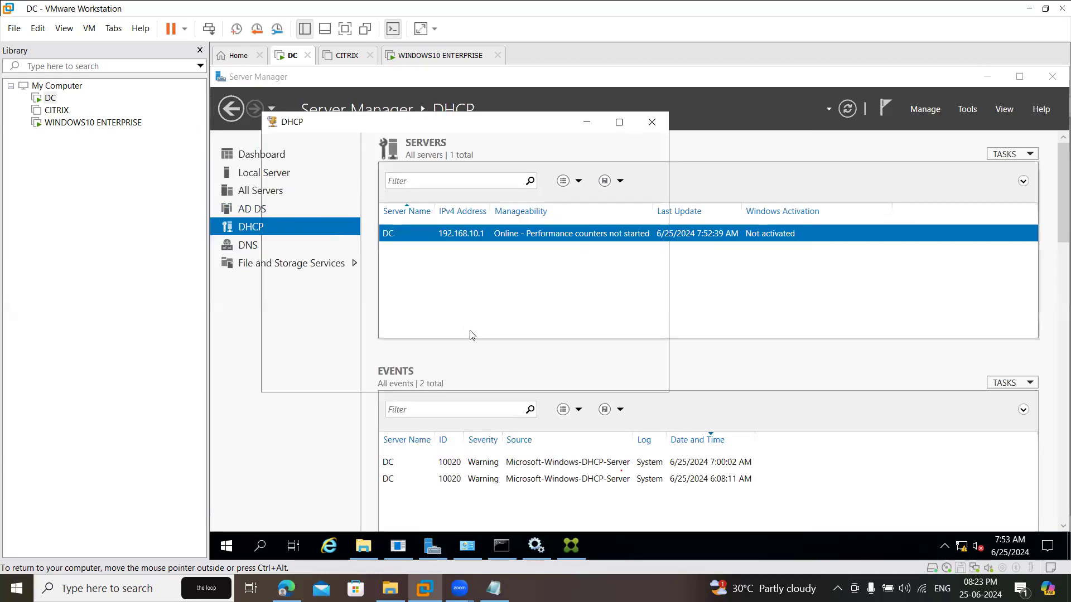
- Maximize the console and expand dc.subrat.com > IPv4 > Scope 192.168.10.0 to its Scope Options
click(618, 123)
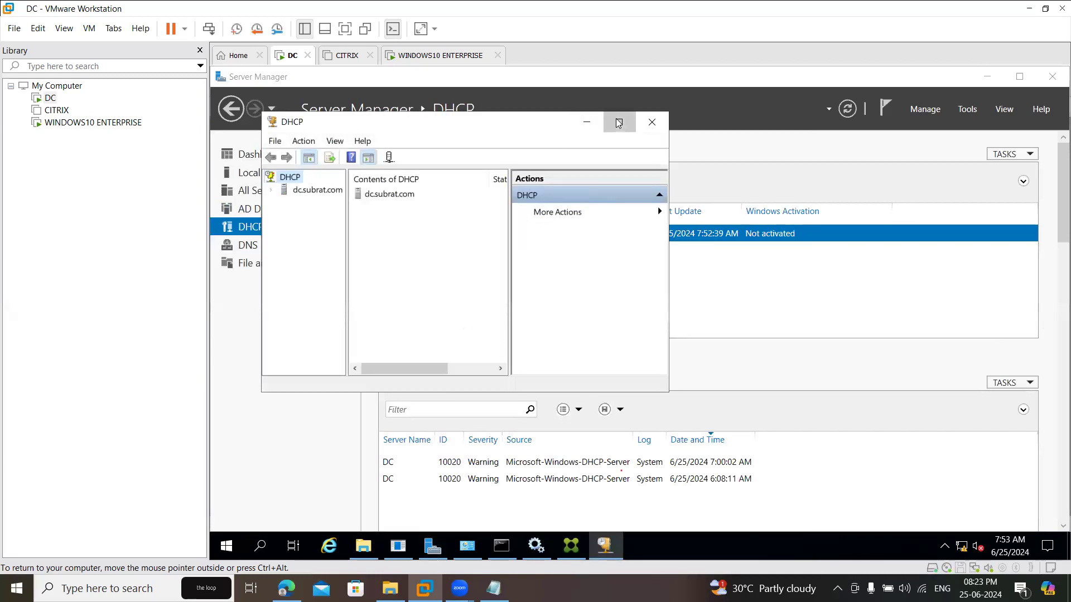
click(219, 138)
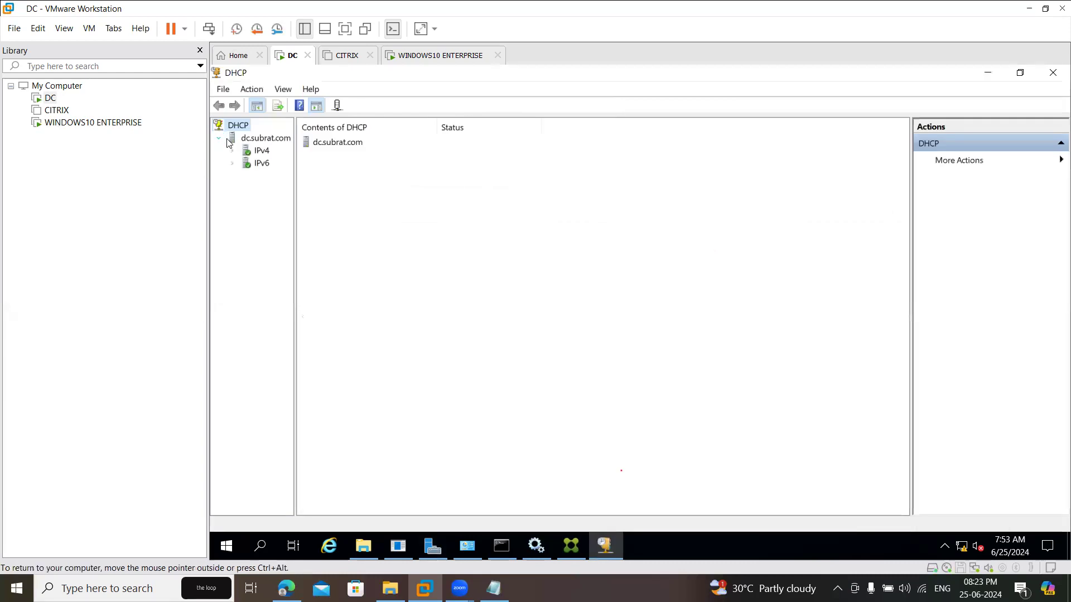
click(232, 150)
double_click(275, 163)
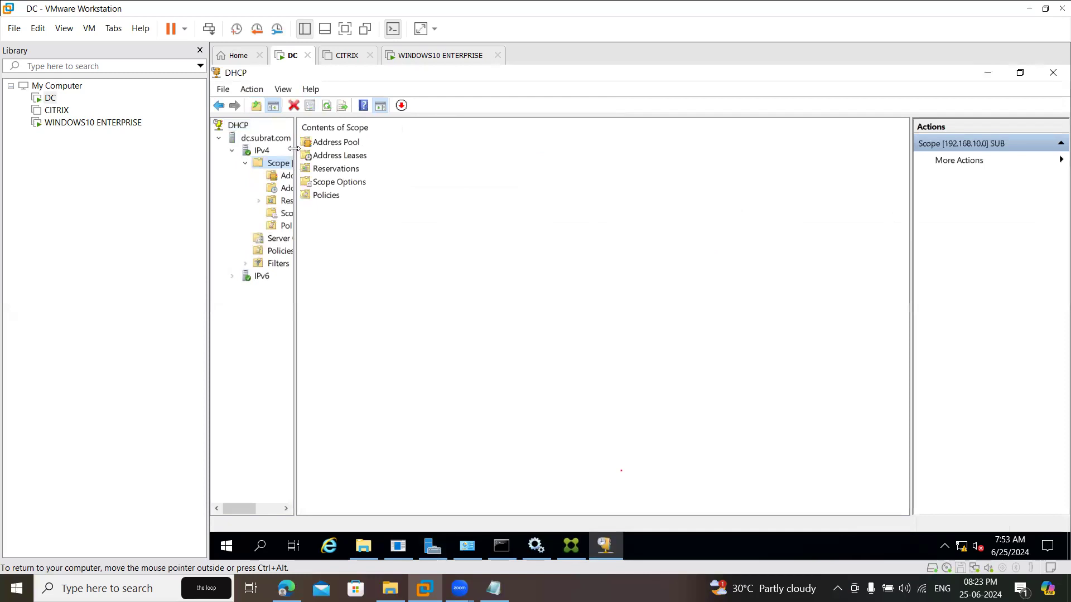
drag(295, 149, 473, 145)
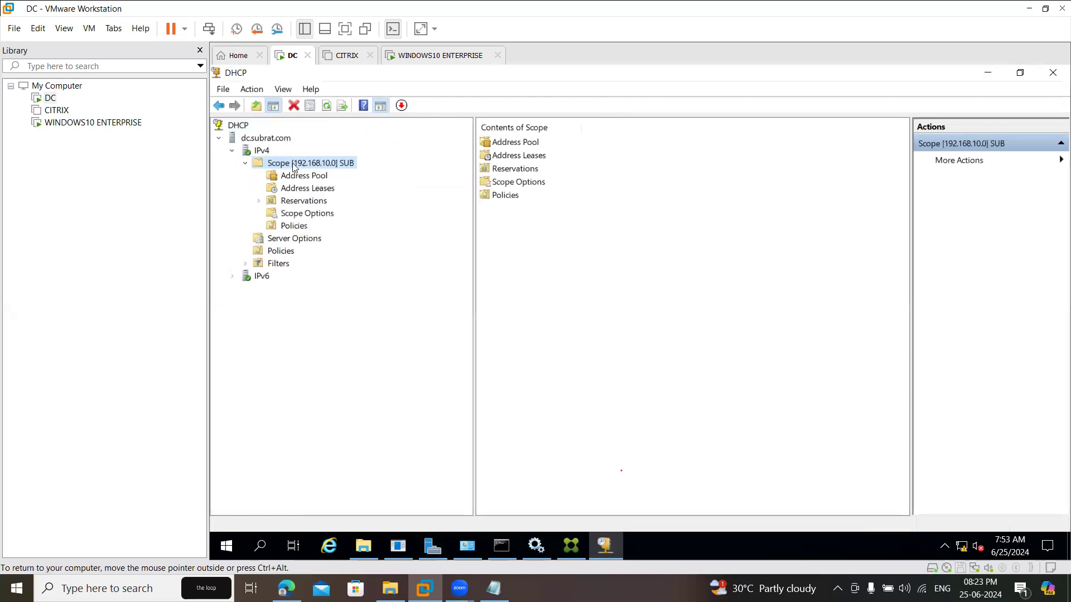
click(303, 215)
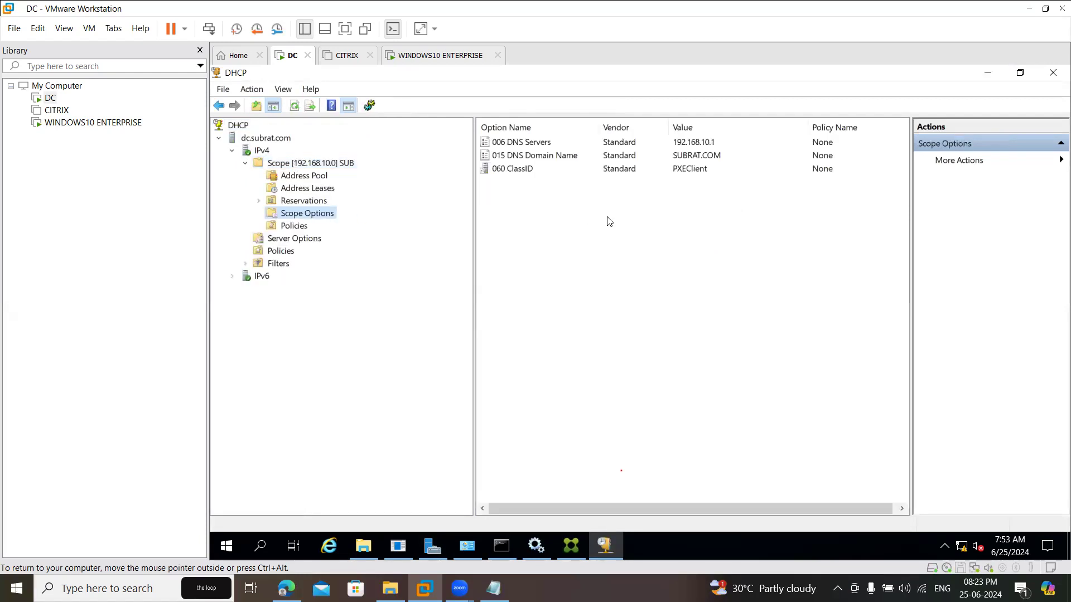
- Enable scope options 066 Boot Server Host Name and 067 Bootfile Name via Configure Options
right_click(551, 225)
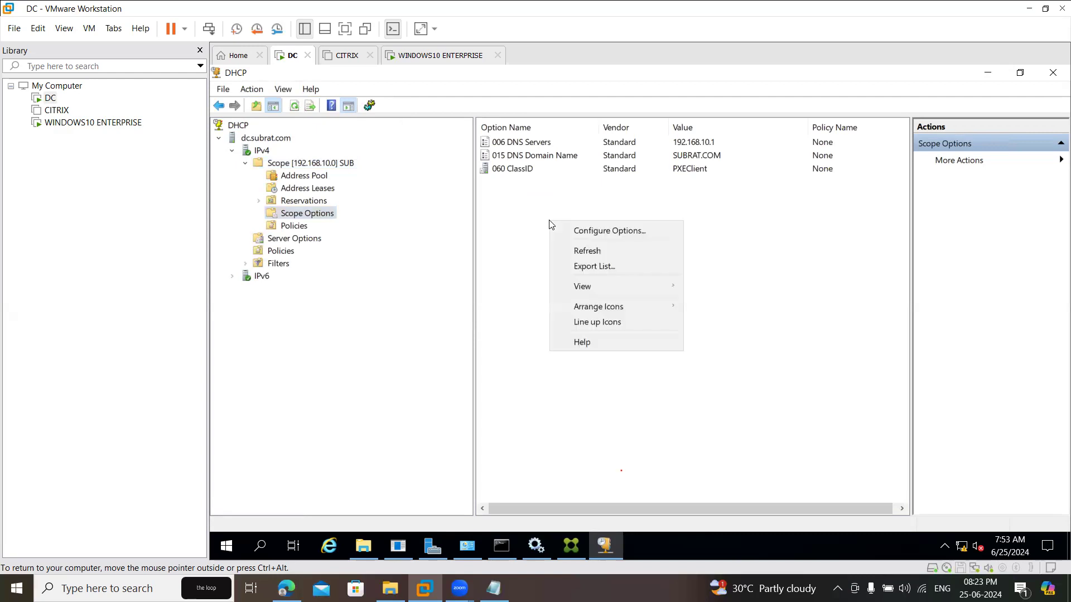
click(580, 231)
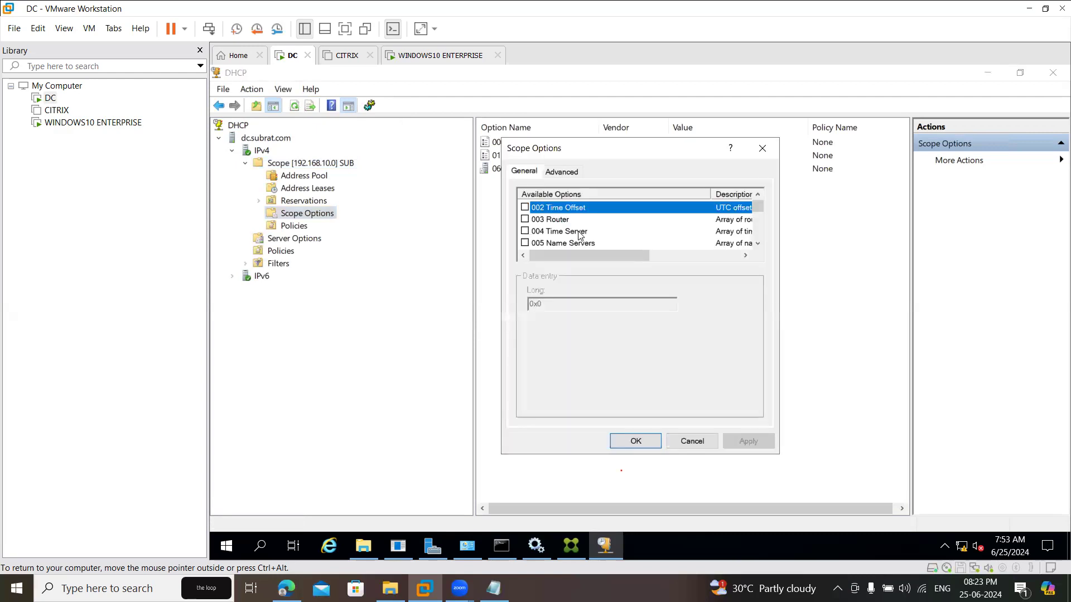
click(758, 244)
click(758, 244)
click(757, 245)
click(757, 244)
click(758, 244)
click(758, 195)
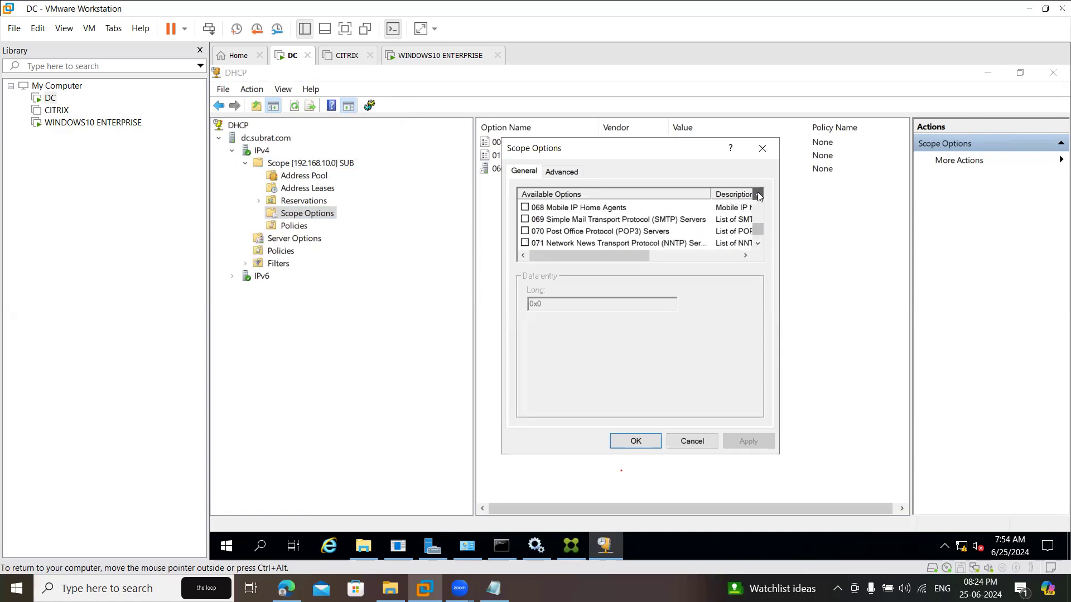
click(525, 207)
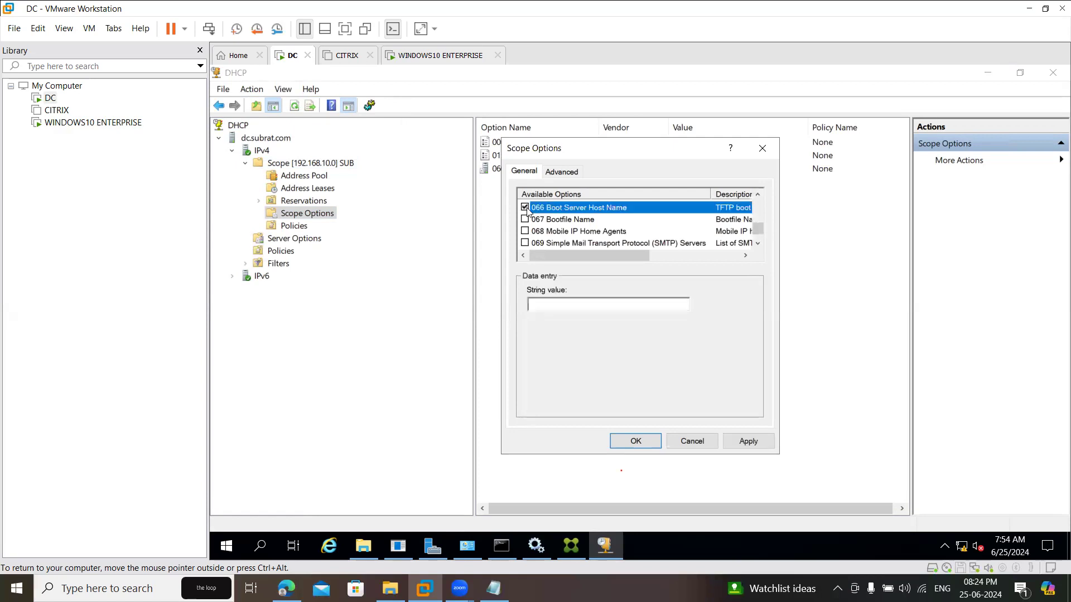
click(525, 219)
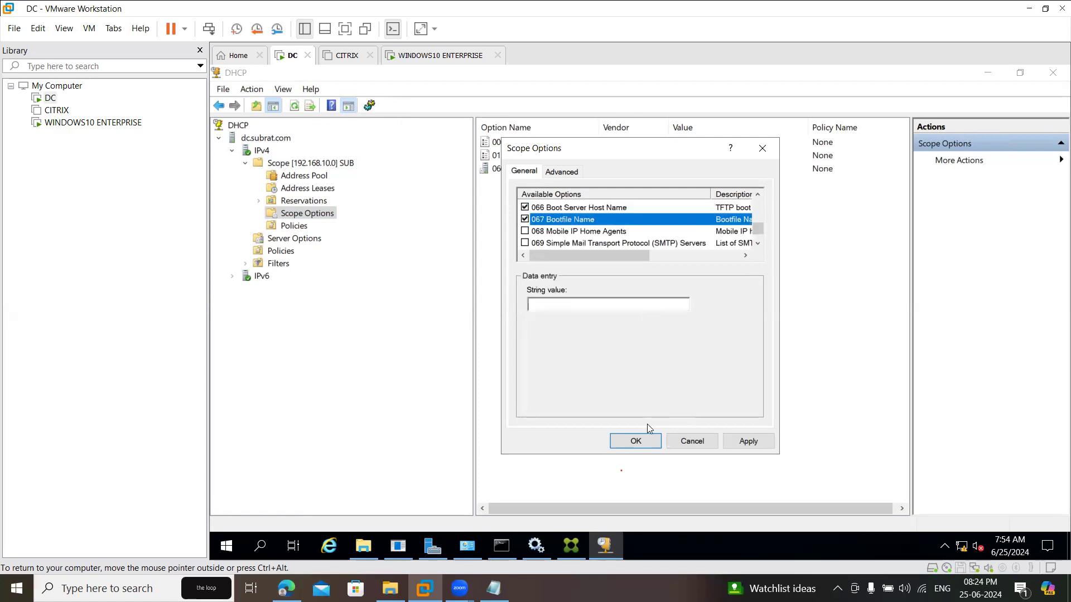
click(741, 441)
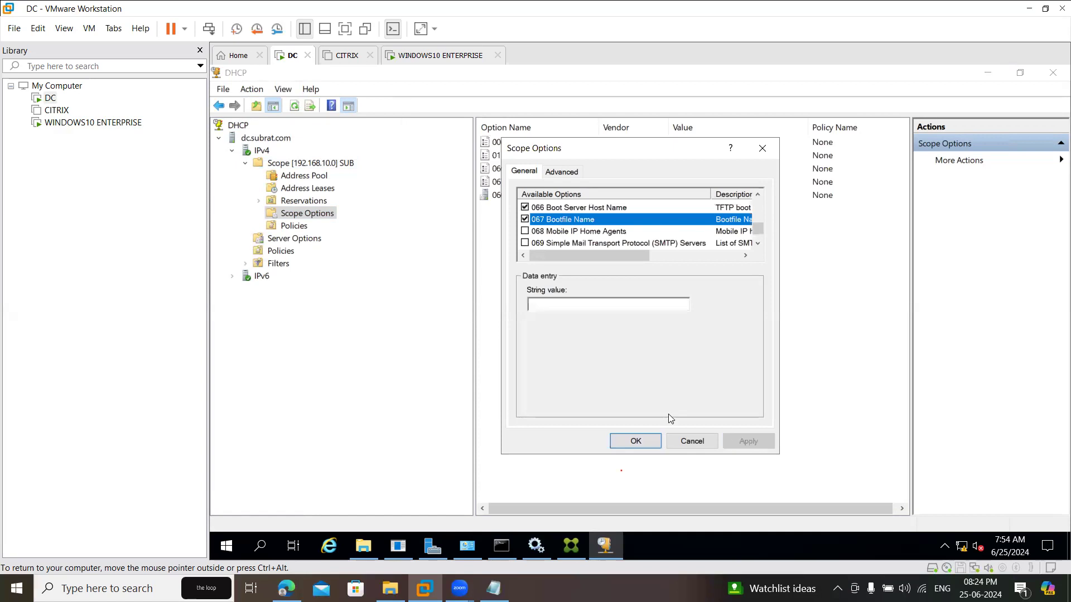
click(636, 441)
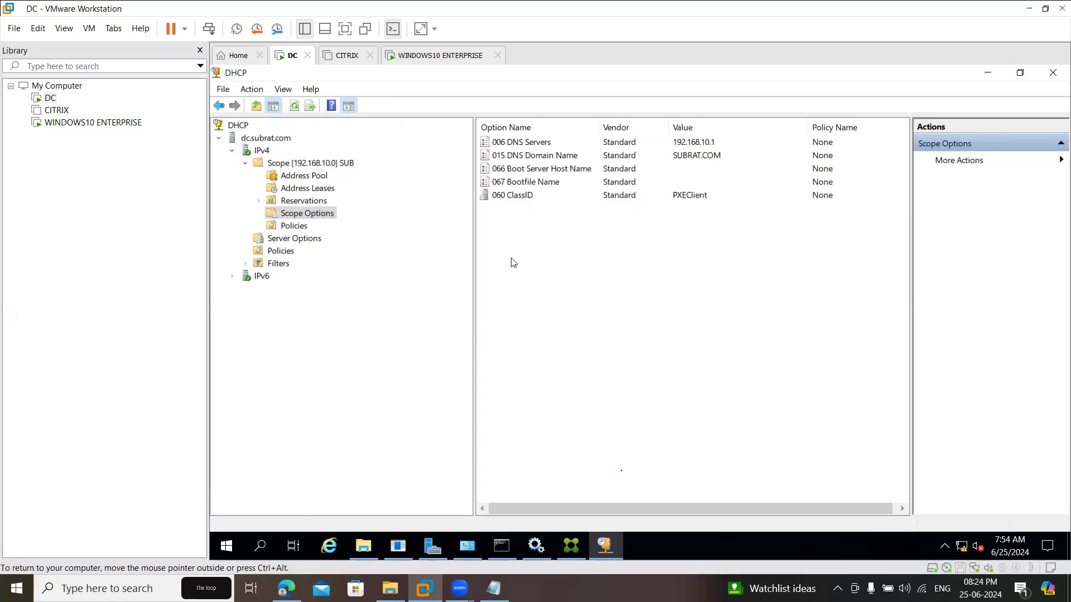
- Enter 192.168.10.1 as the string value of option 066 and apply it
click(535, 170)
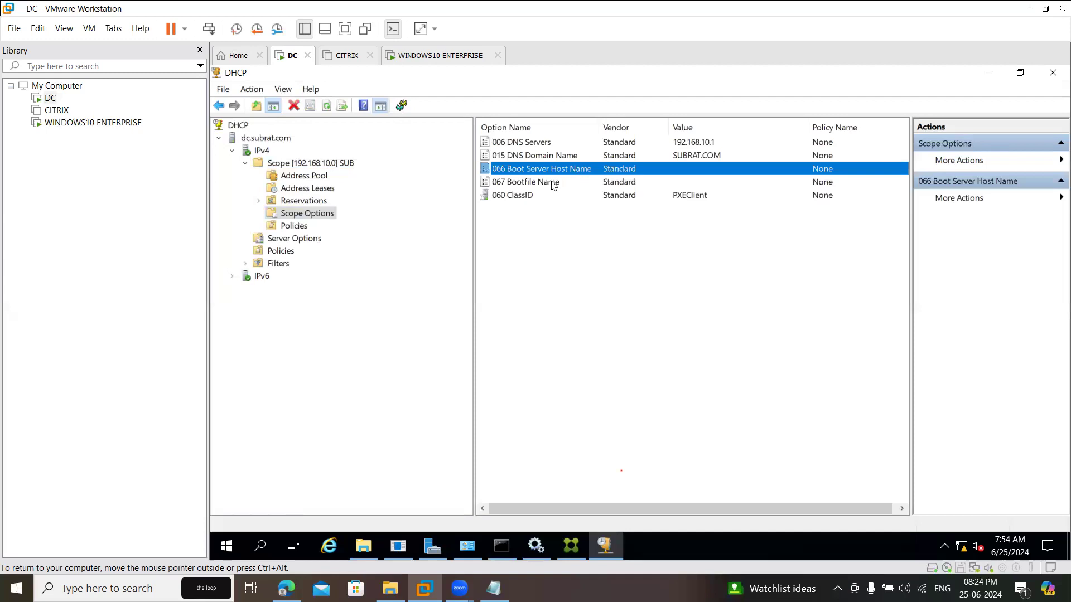
click(554, 184)
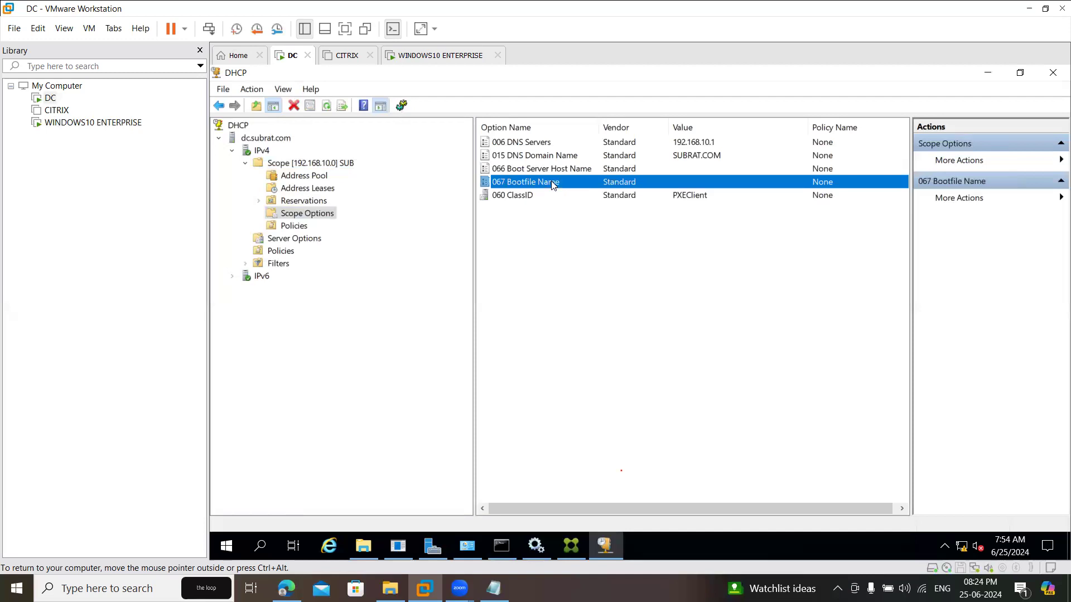
right_click(553, 185)
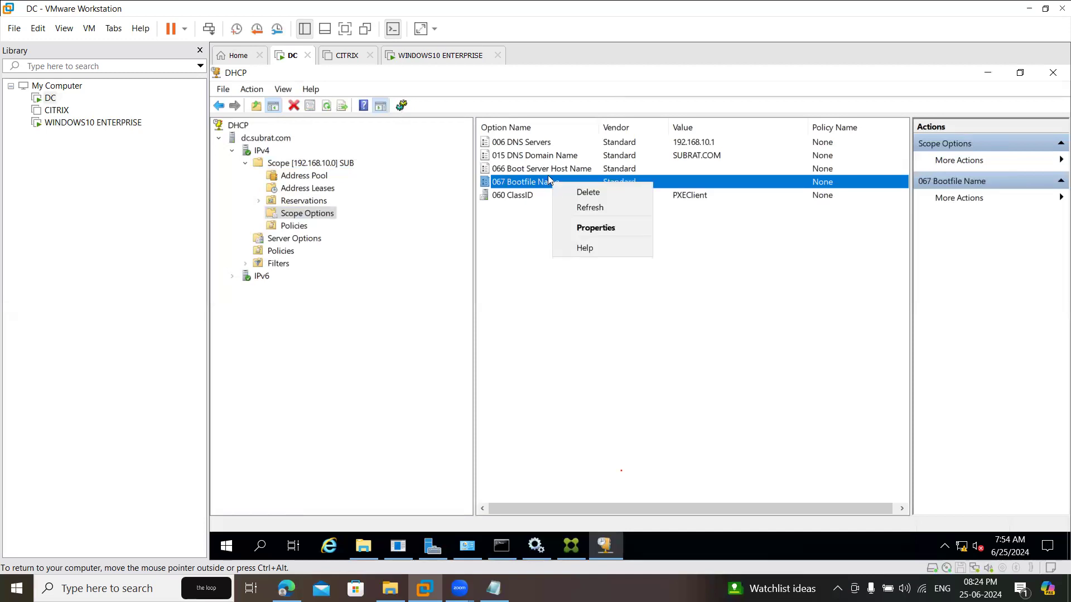
click(554, 171)
right_click(554, 171)
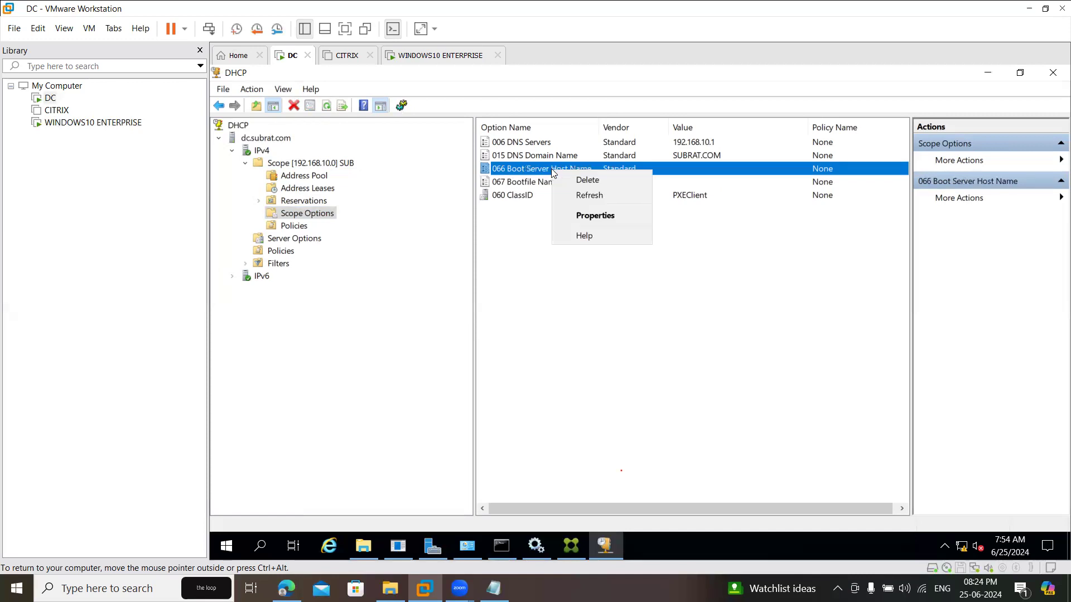
click(584, 217)
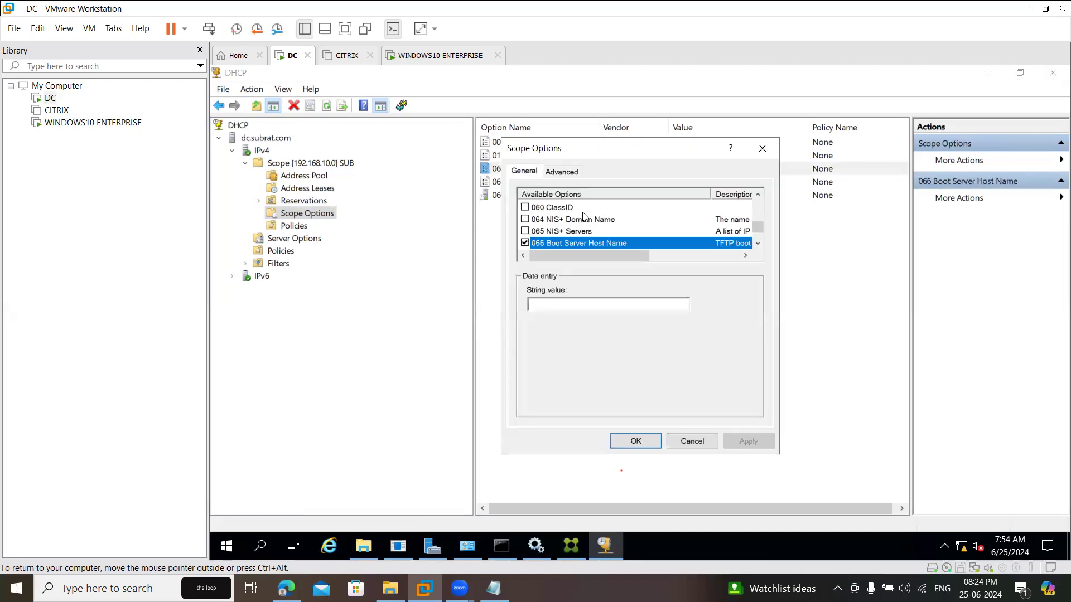
click(591, 309)
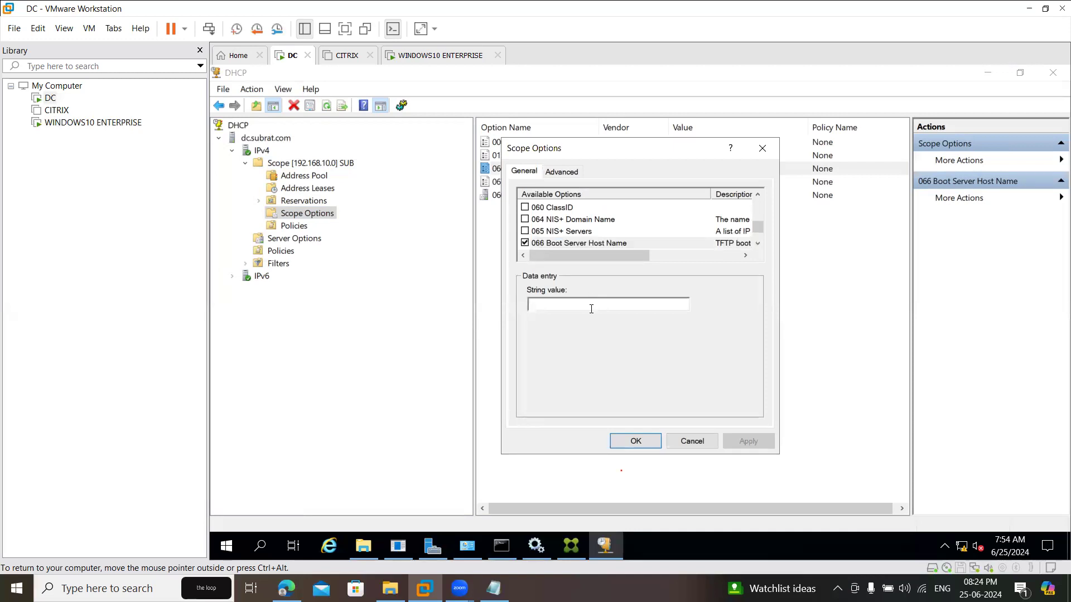
text(192.168.)
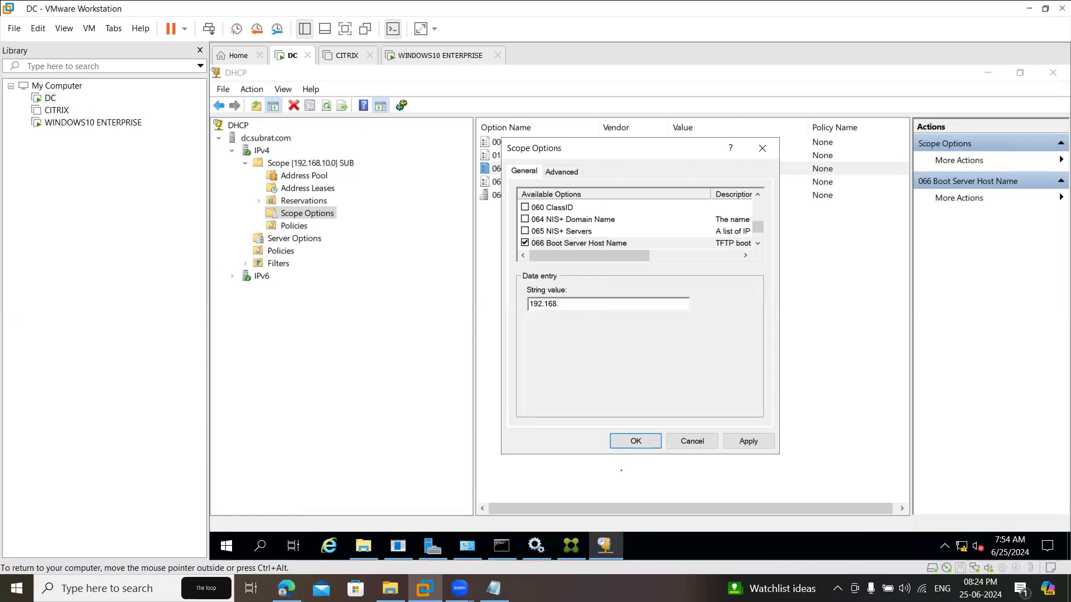
text(10.1)
click(745, 441)
click(634, 443)
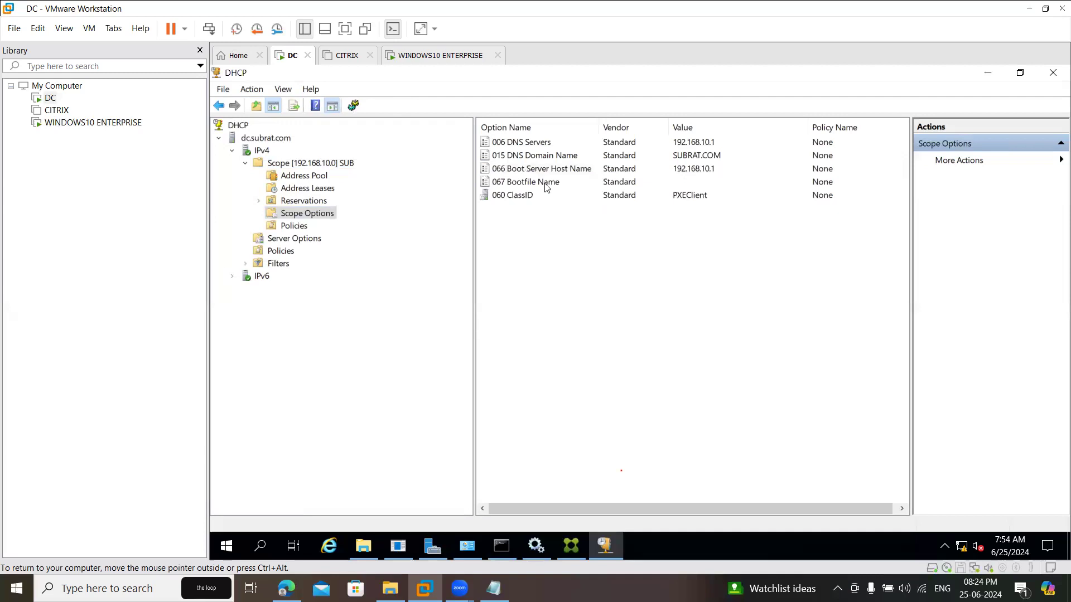
click(546, 186)
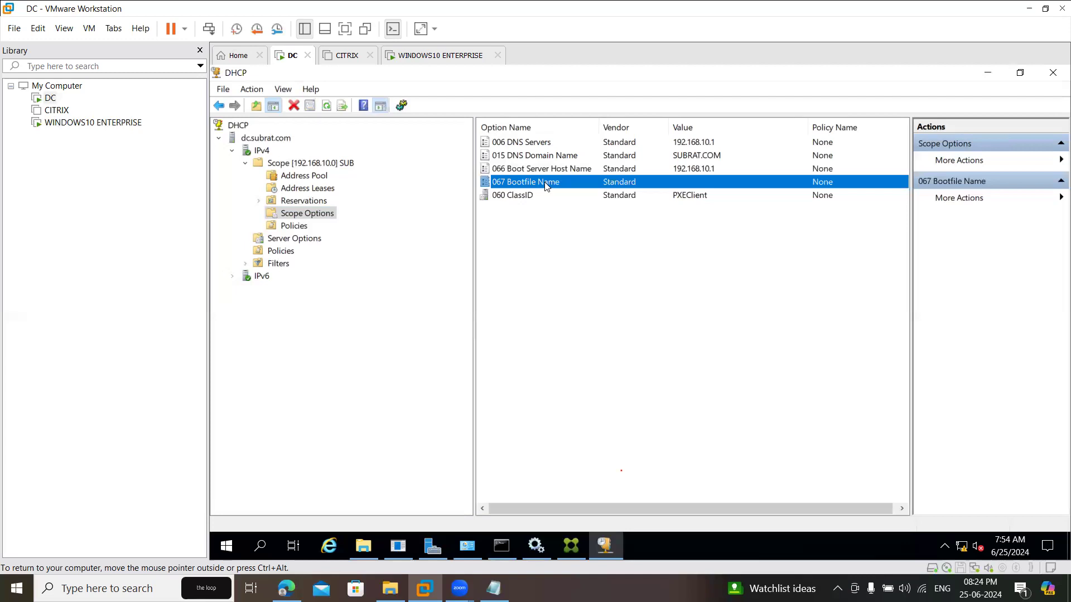
- Enter ARDBP32.BIN as the string value of option 067 Bootfile Name and apply it
right_click(546, 186)
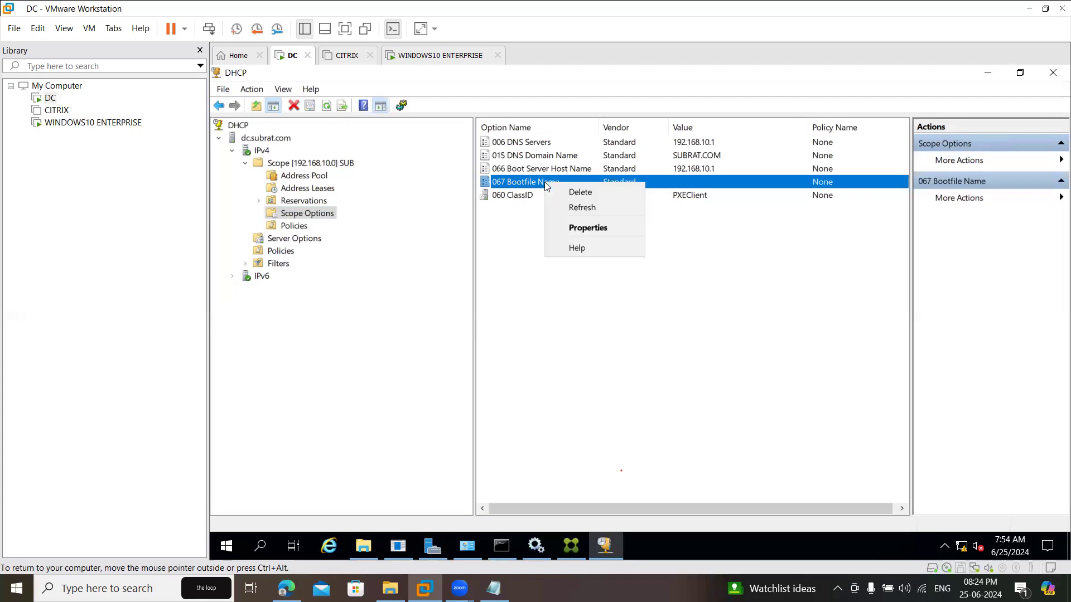
click(586, 230)
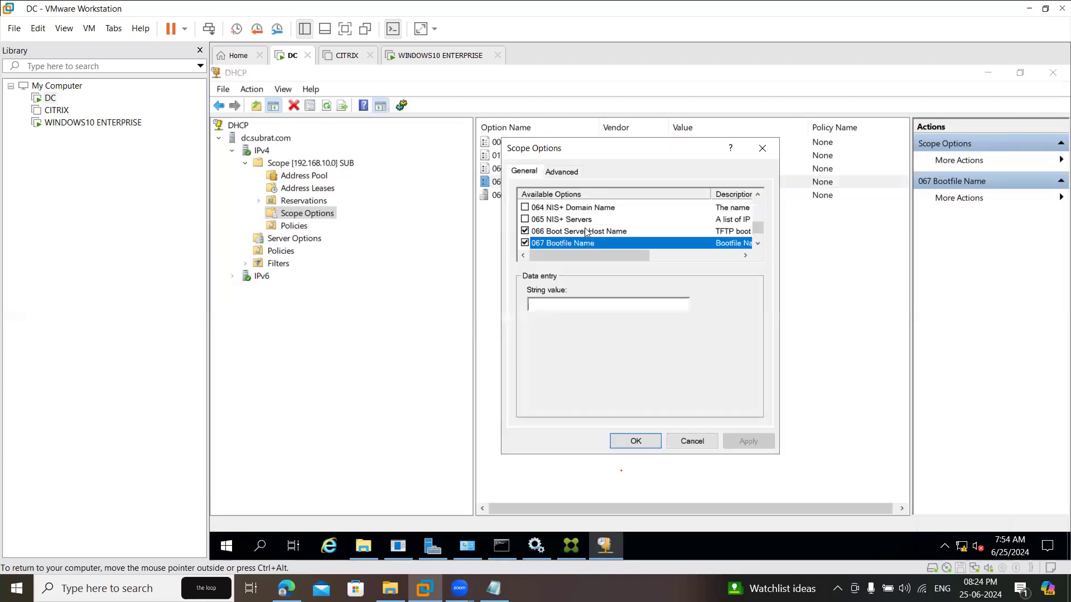
click(567, 300)
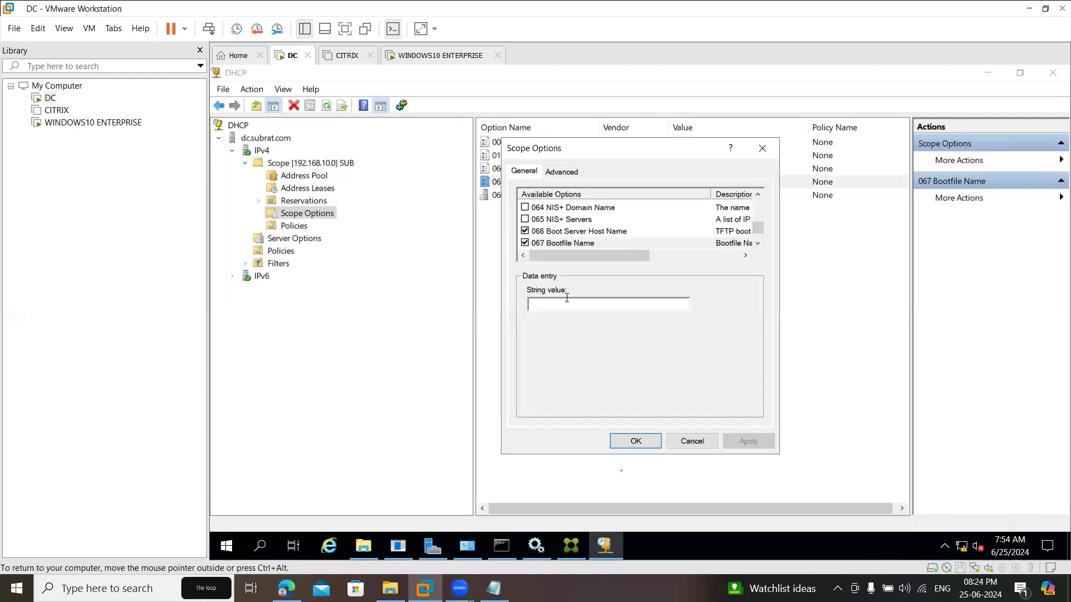
key(Caps_Lock)
text(AR)
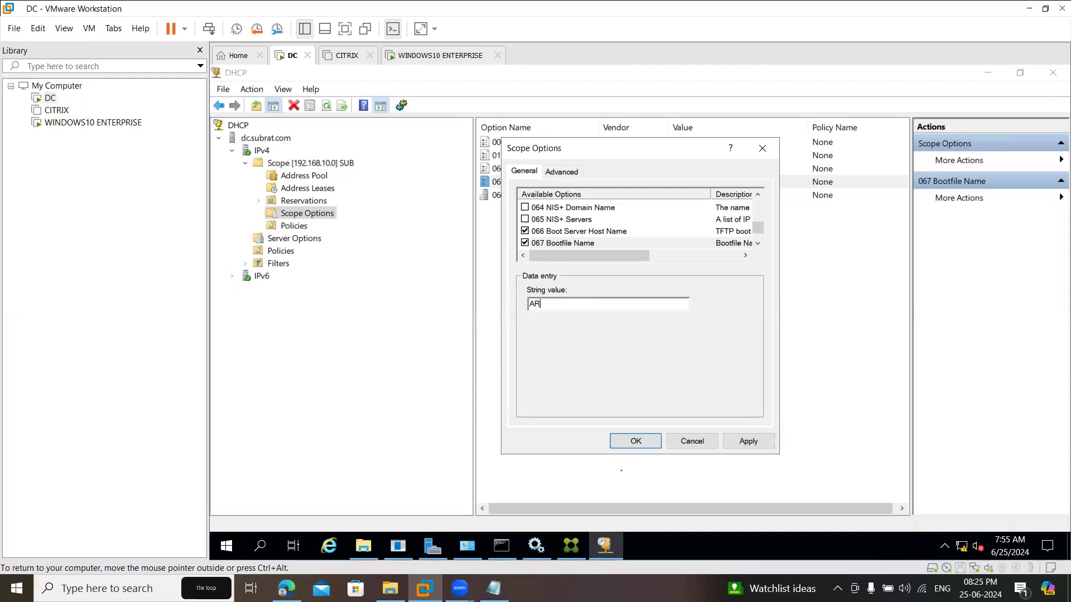
text(PB)
key(BackSpace)
key(BackSpace)
text(DB)
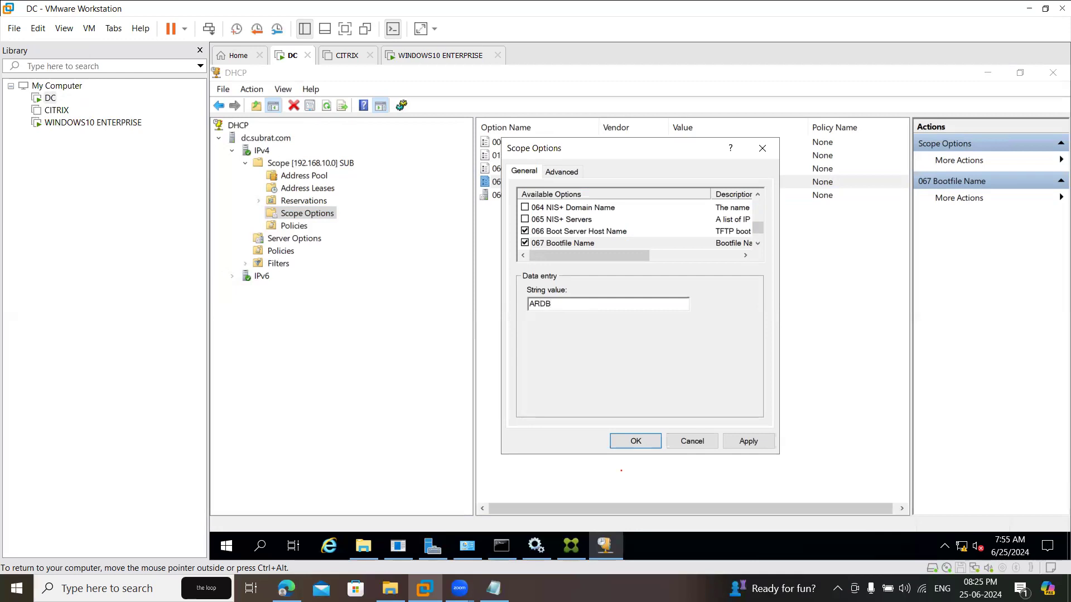
text(P32.BIN)
click(741, 440)
click(634, 441)
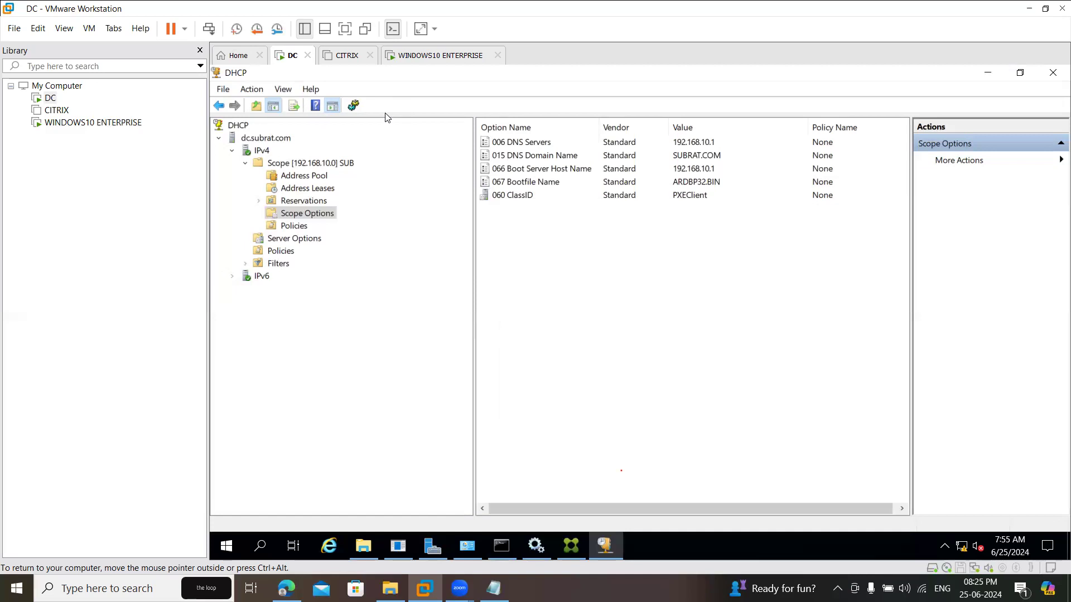
click(390, 59)
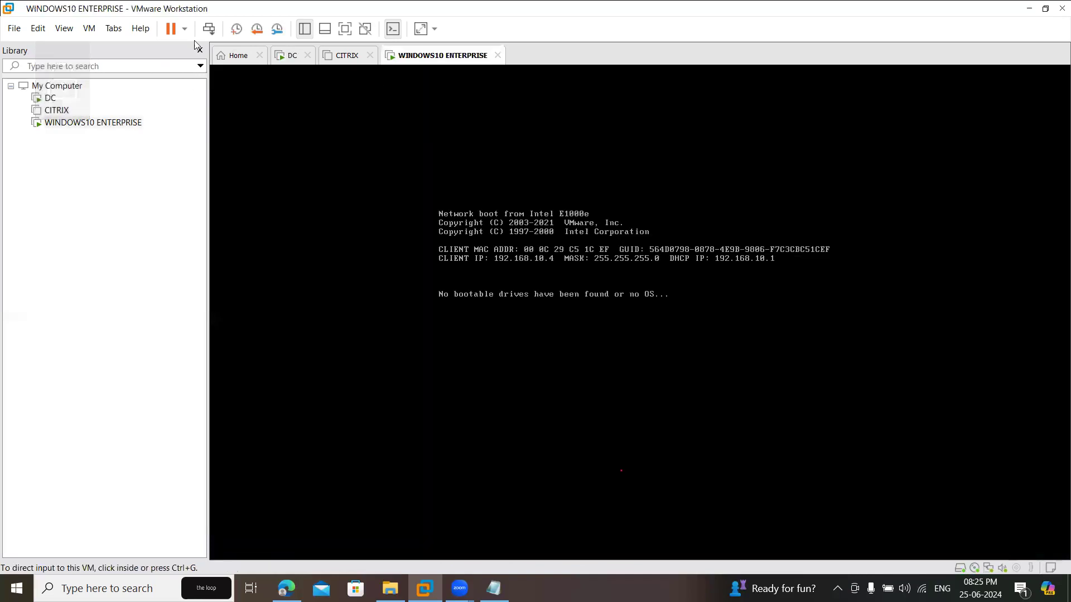
click(209, 31)
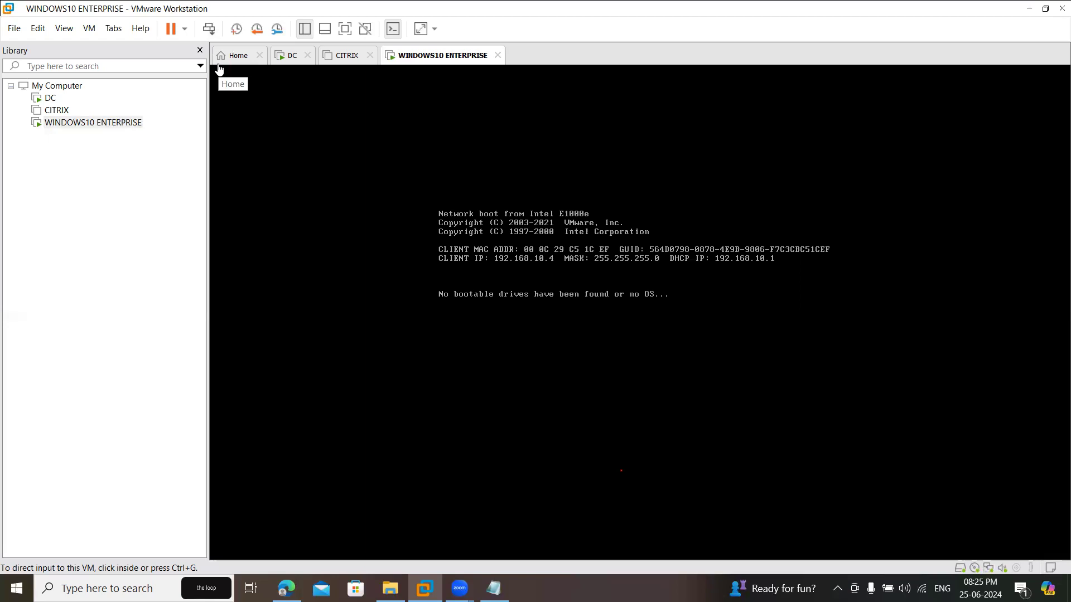
click(295, 66)
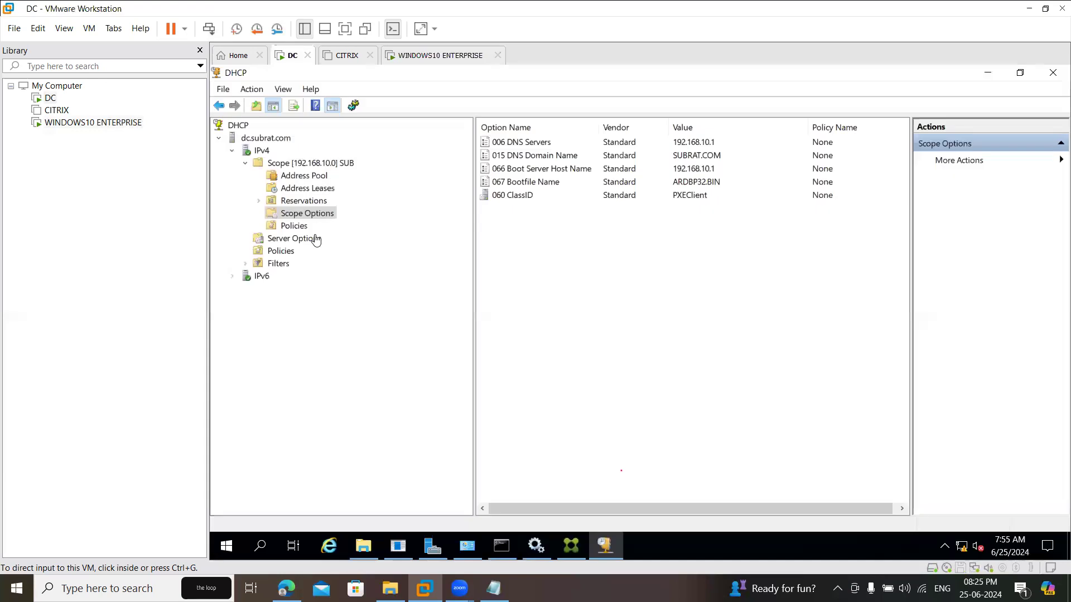
- In the Citrix Provisioning Console, expand the Site and check the PVSVDISK vDisk in the vDisk Pool
click(564, 552)
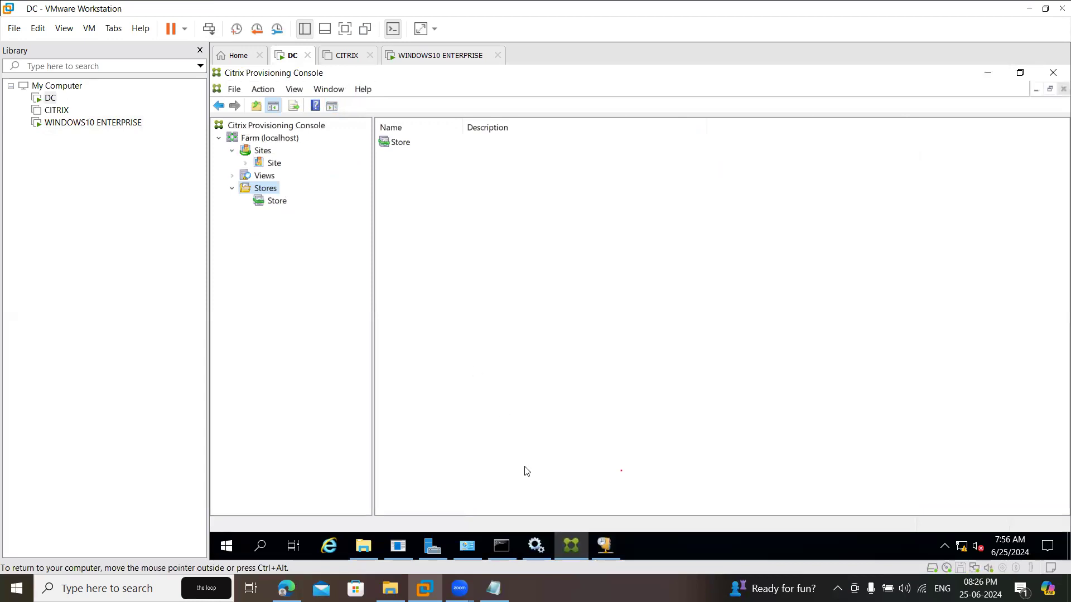
mouse_move(606, 551)
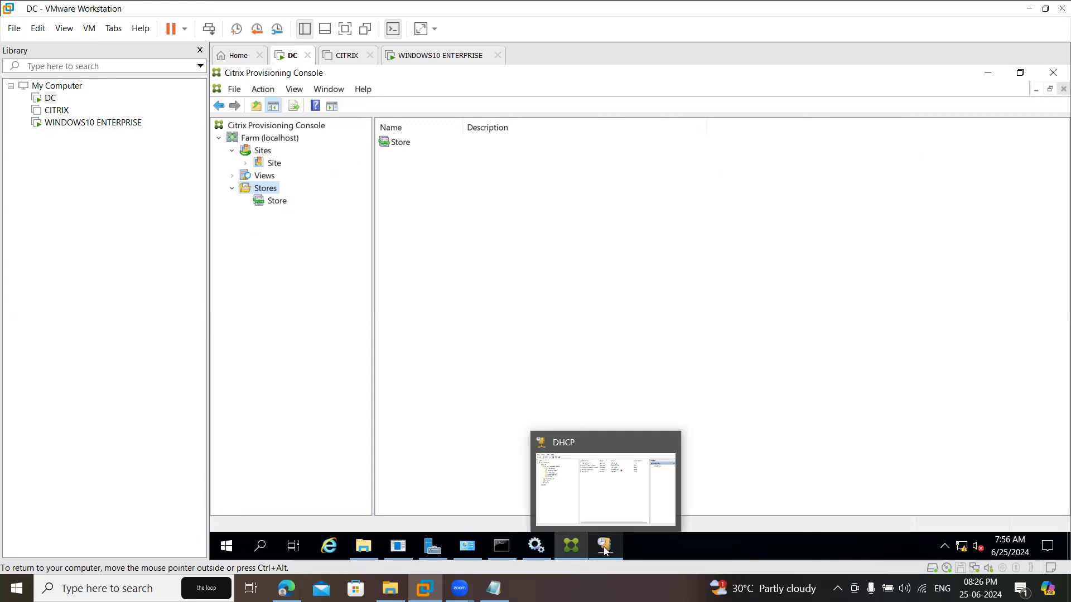
click(275, 163)
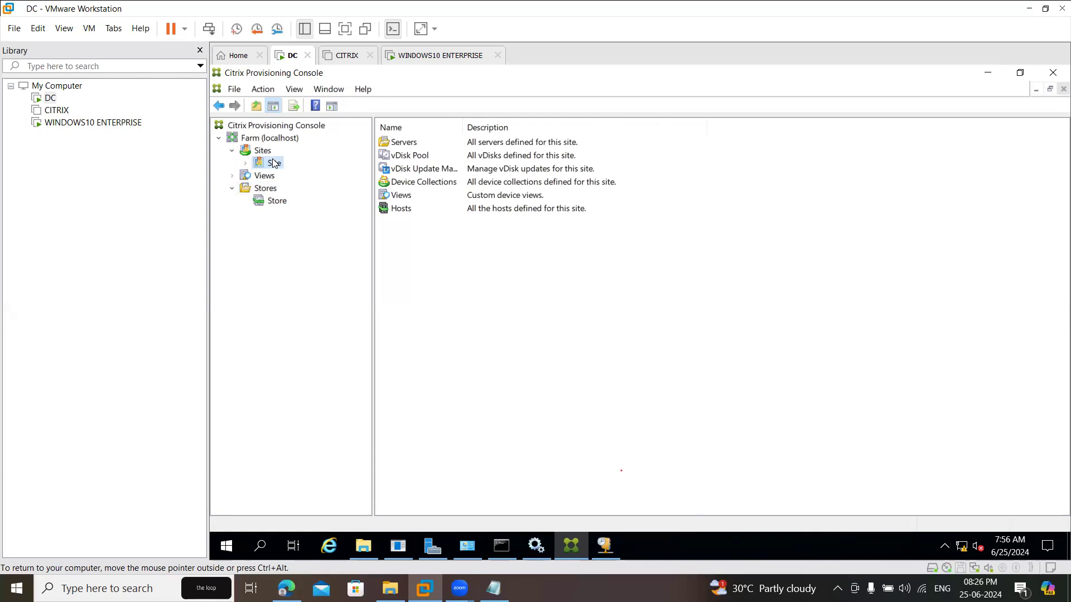
drag(462, 123, 543, 119)
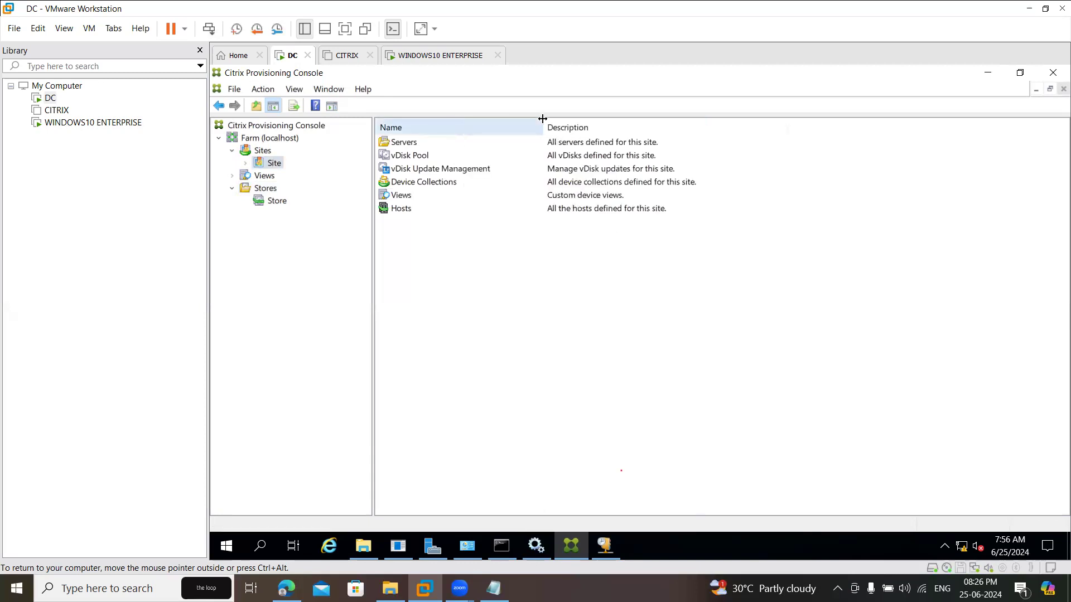
click(246, 164)
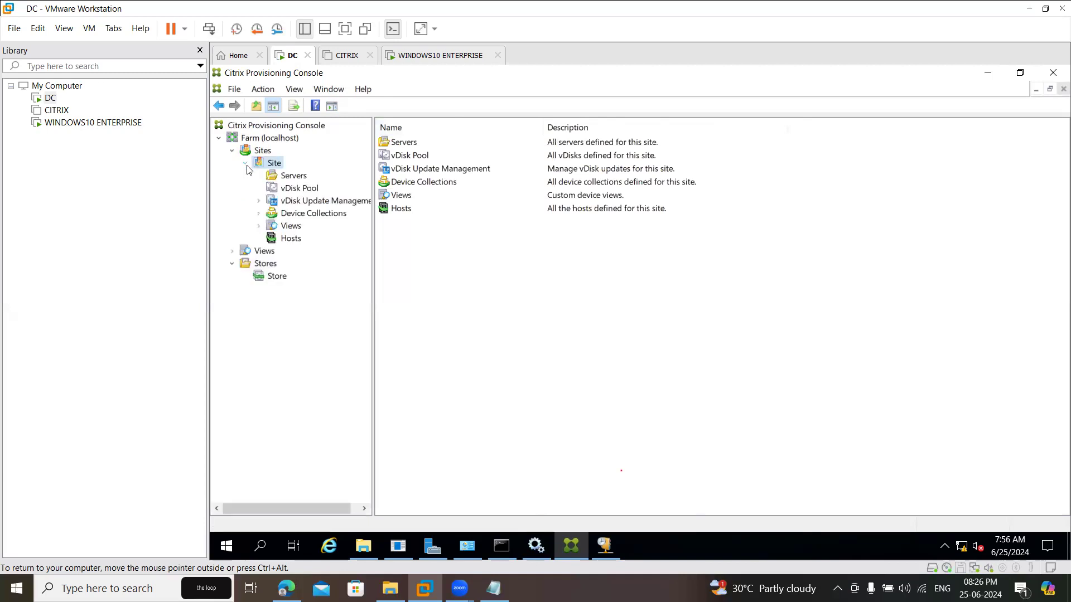
click(305, 193)
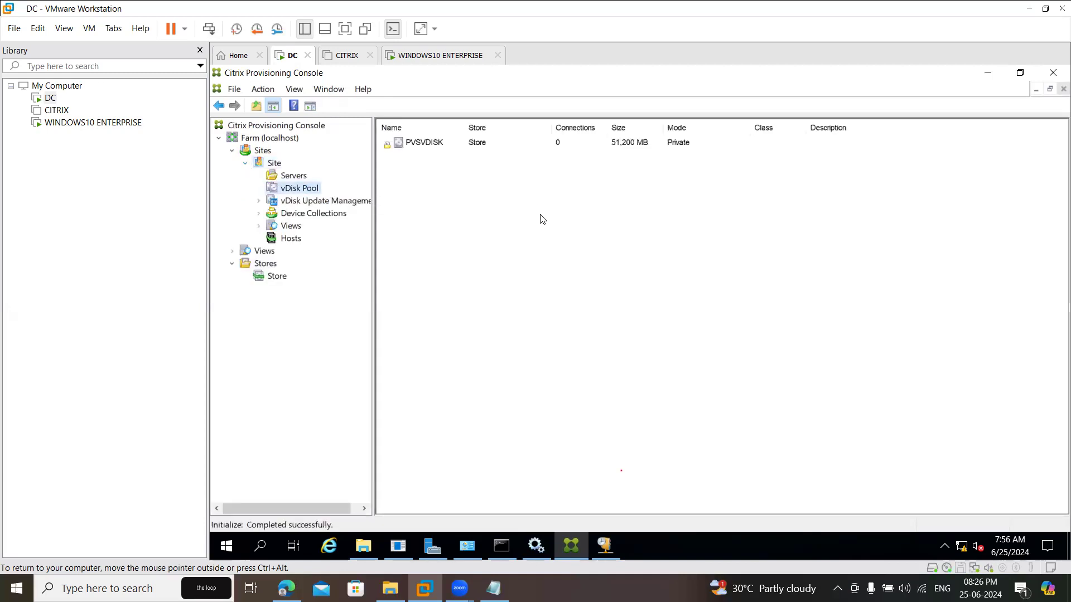
click(496, 145)
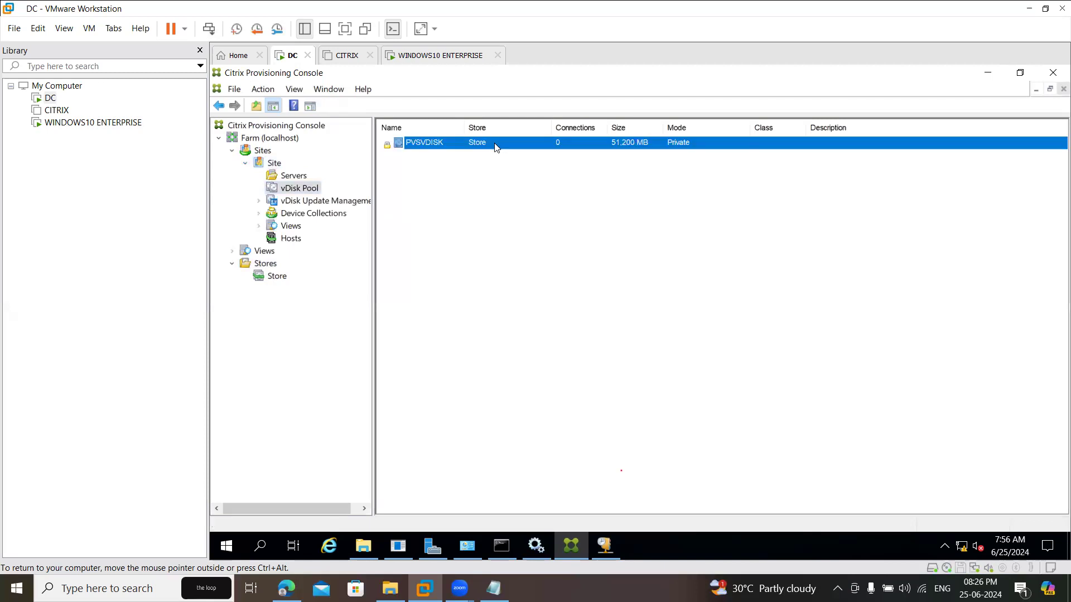
right_click(496, 146)
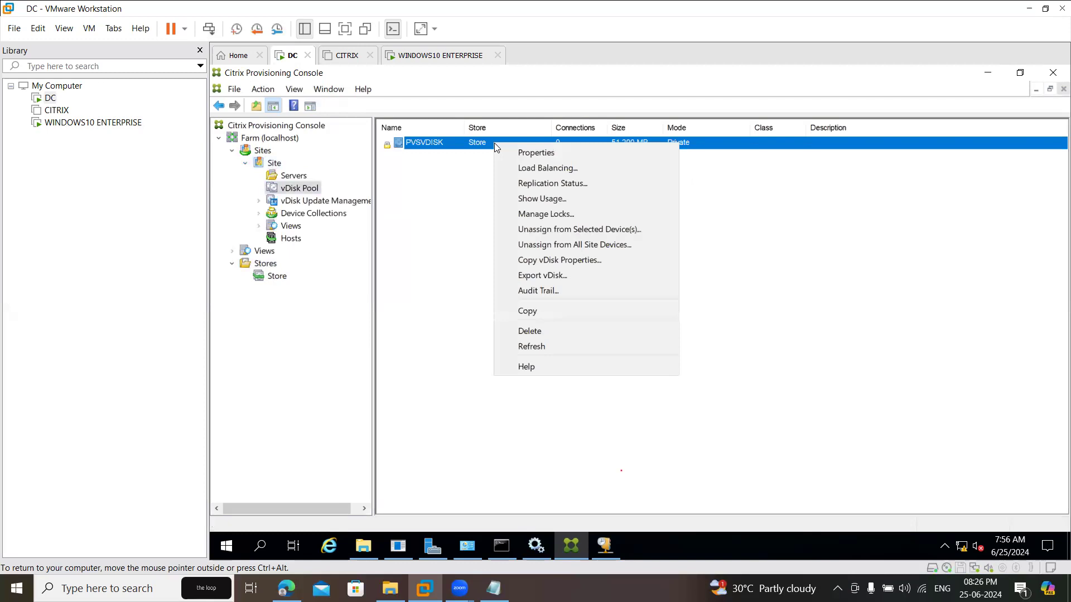
click(287, 216)
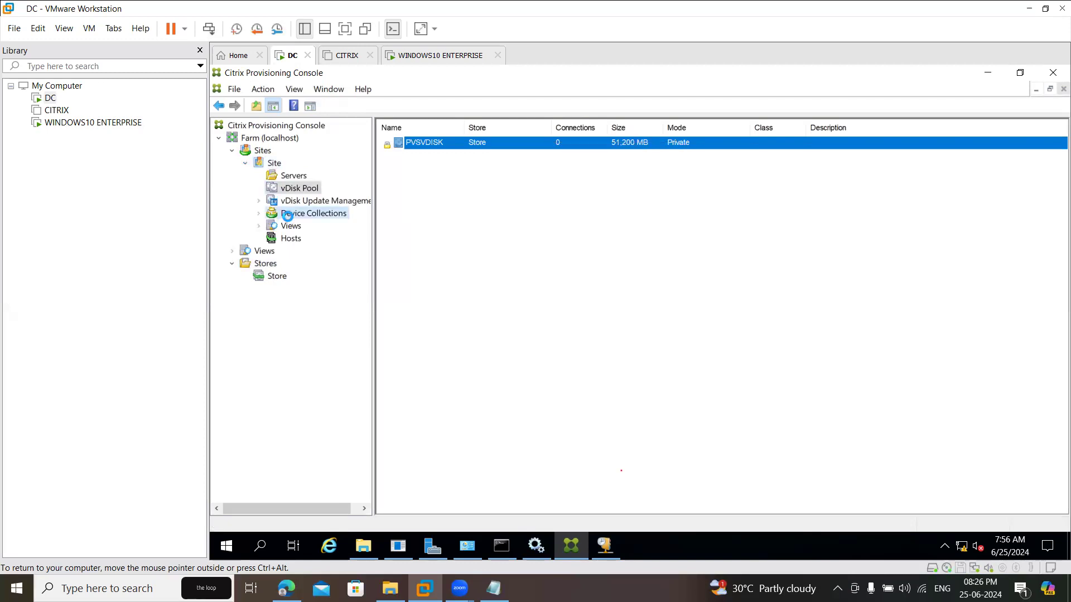
- Open Device Collections > Collection and select the masterimage10 target device
click(258, 214)
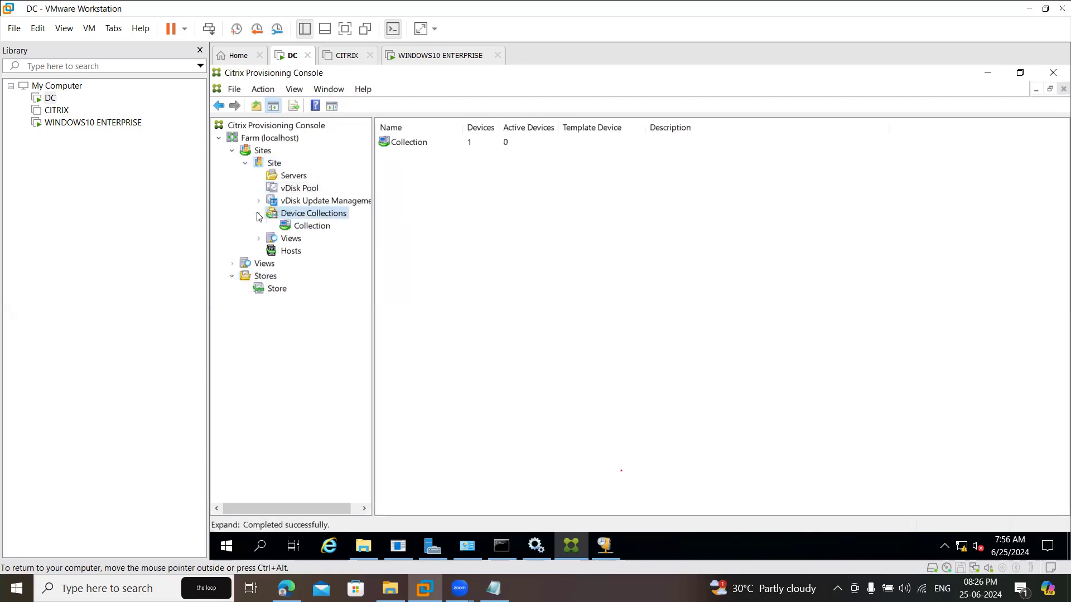
click(314, 231)
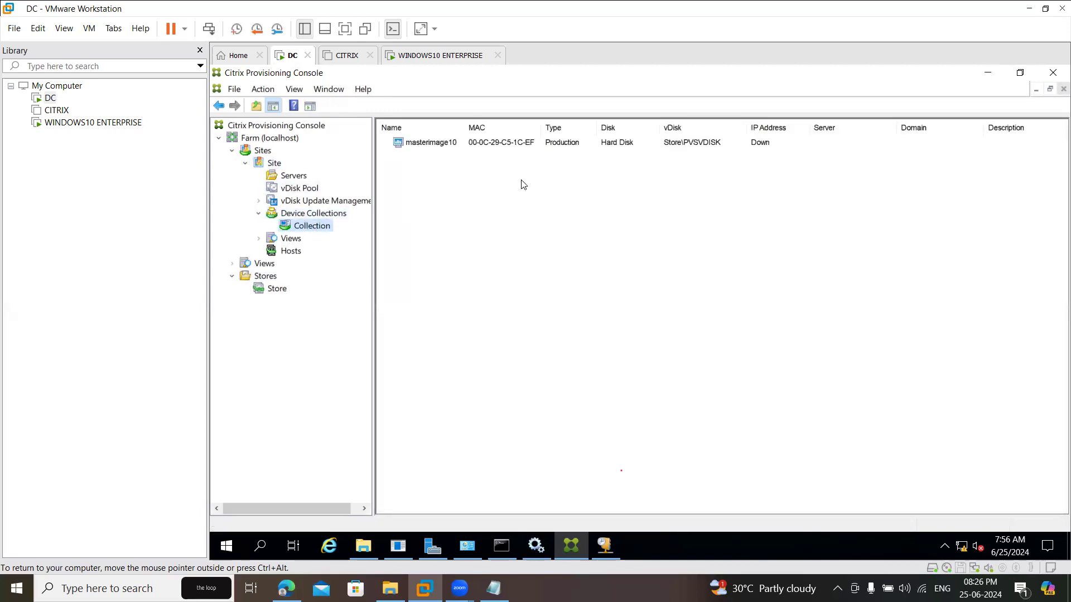
click(482, 146)
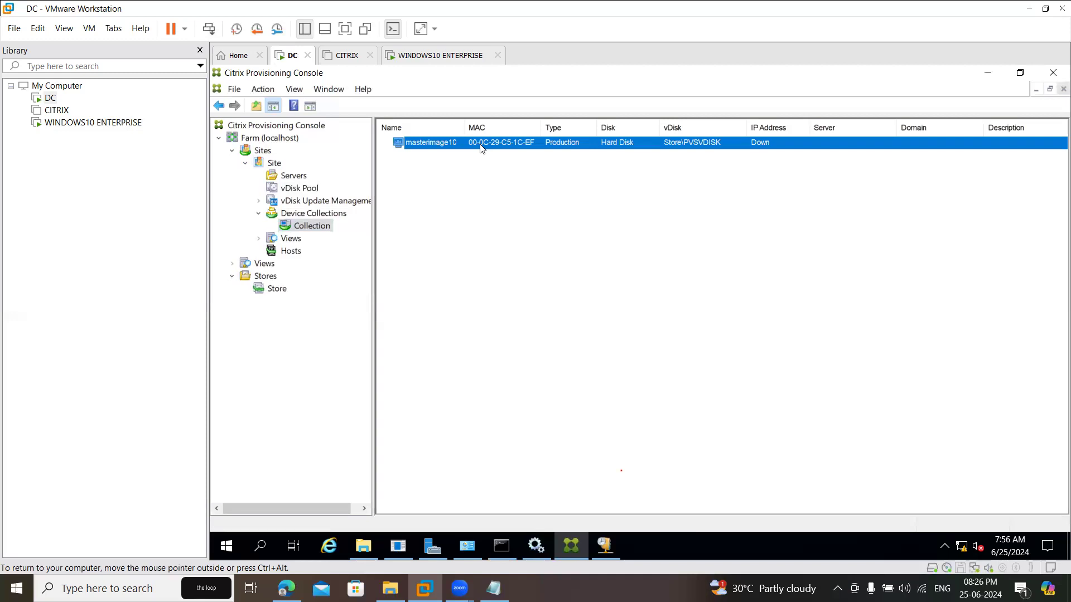
- On the WINDOWS10 ENTERPRISE VM, send Ctrl+Alt+Del to restart it
click(393, 62)
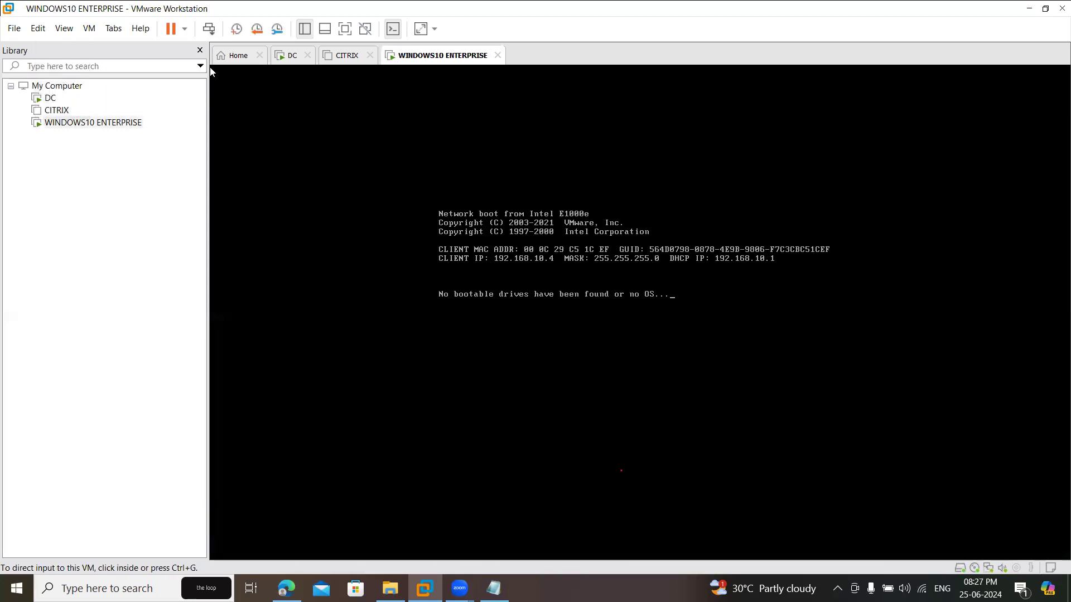
click(209, 29)
click(313, 76)
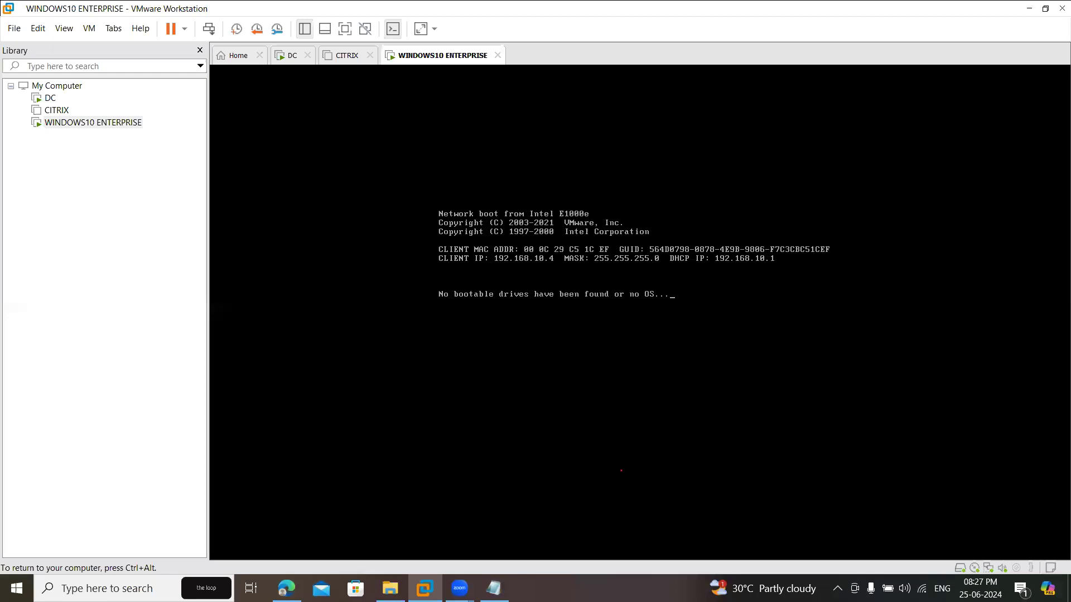
key(ctrl+alt+Delete)
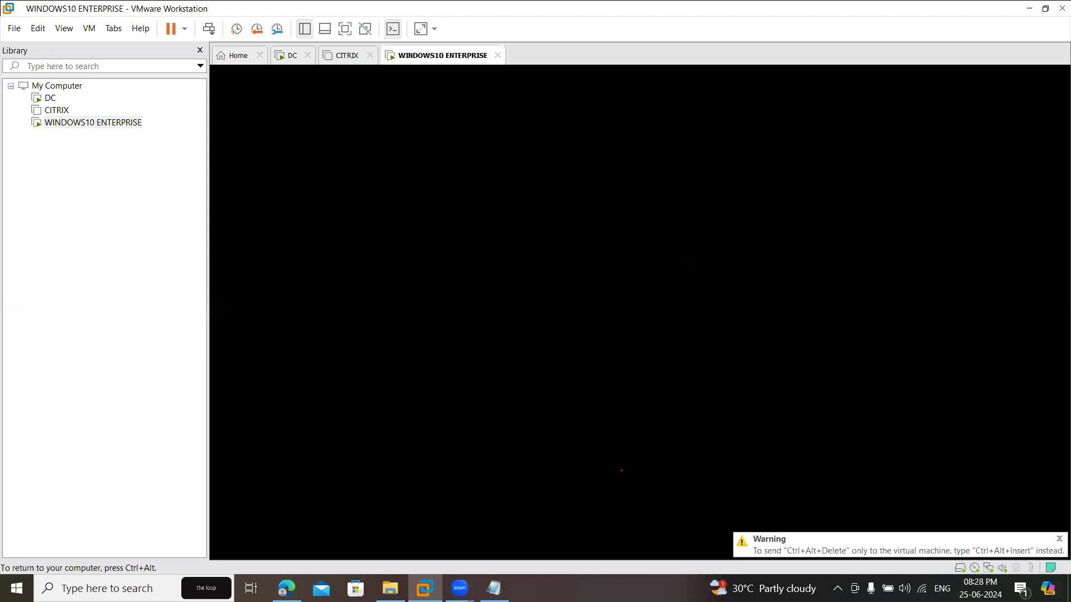